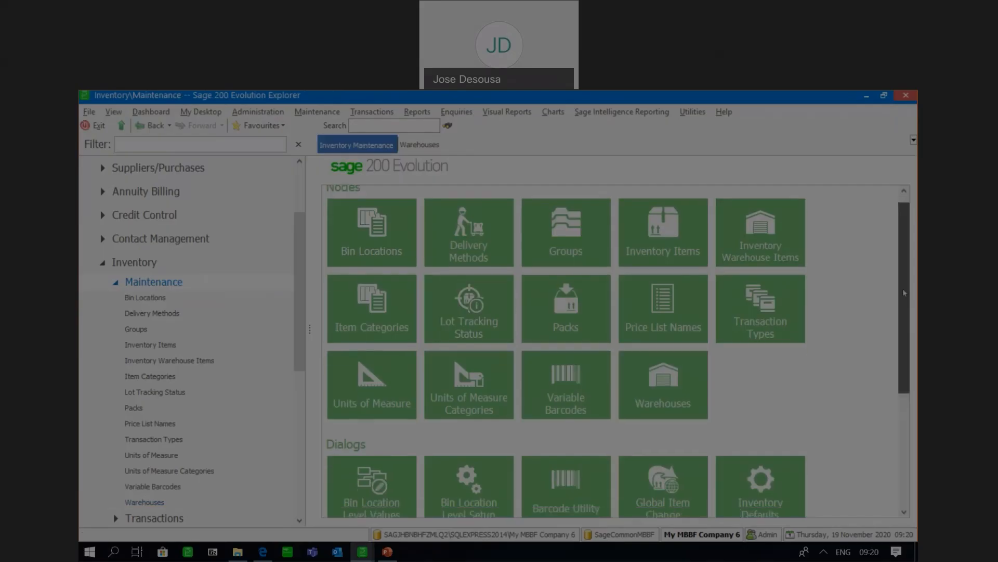
Step: Enable Use Multiple Bin Locations in the Warehouse Defaults, review the bin transfer numbering settings, and save
left_click(369, 454)
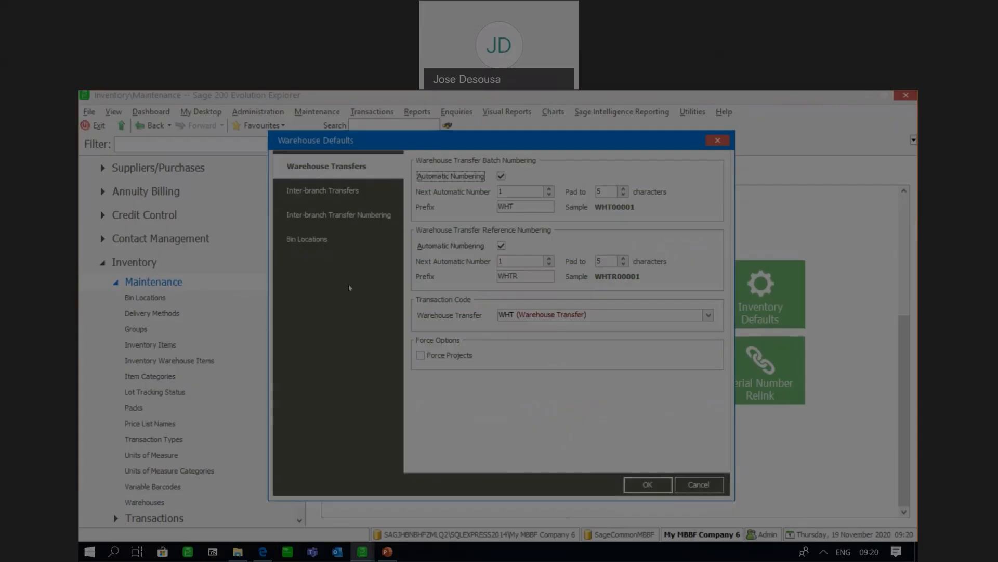
left_click(322, 248)
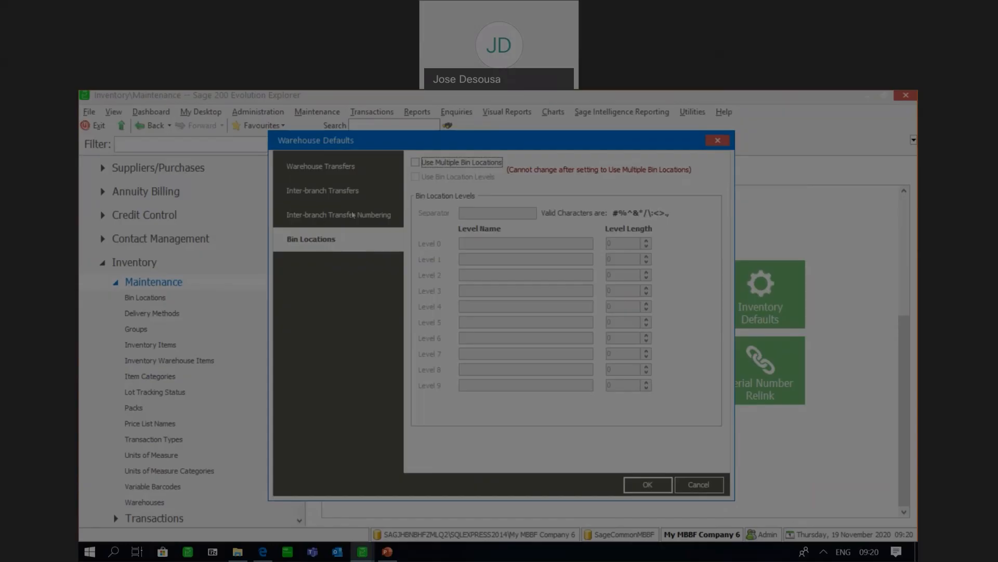
left_click(416, 163)
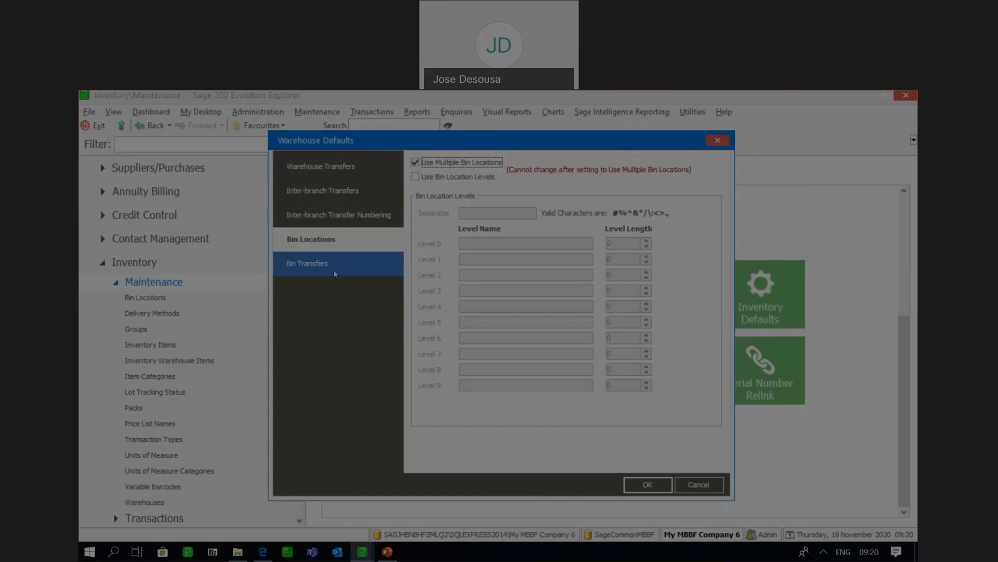
left_click(333, 271)
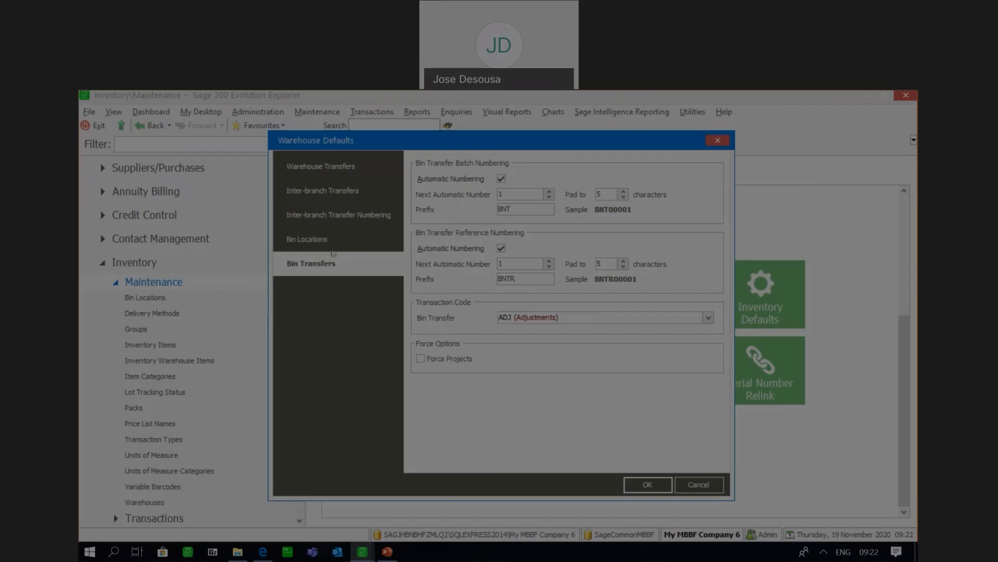
left_click(333, 248)
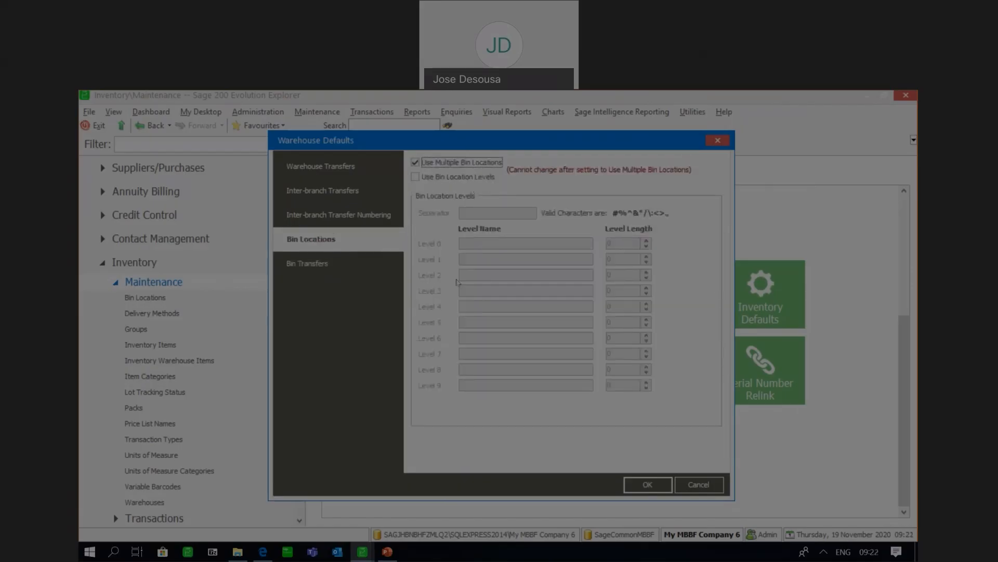
left_click(637, 484)
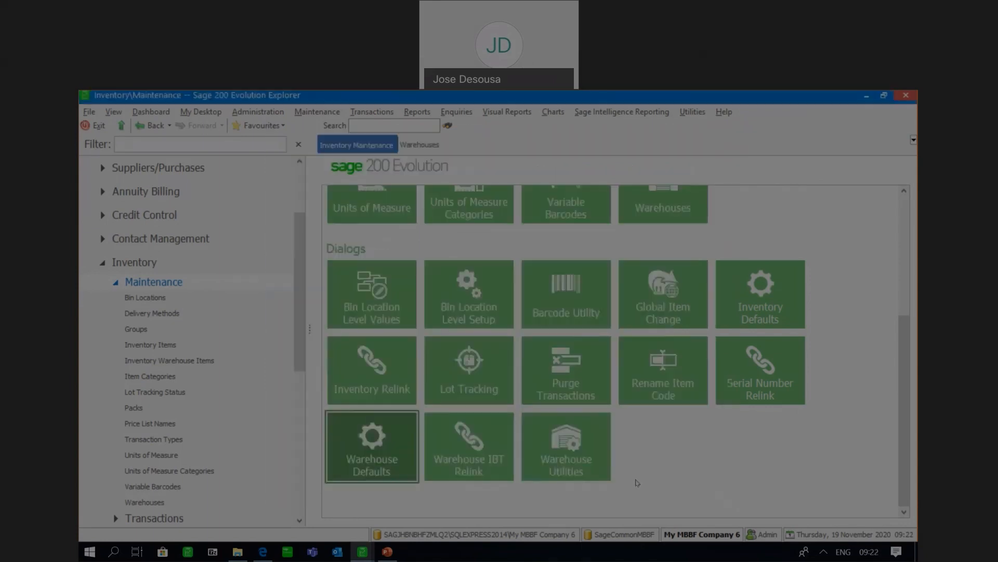
Step: Start a new inventory warehouse with the code JHB and the name JOHANNESBURG
left_click_drag(300, 285, 310, 323)
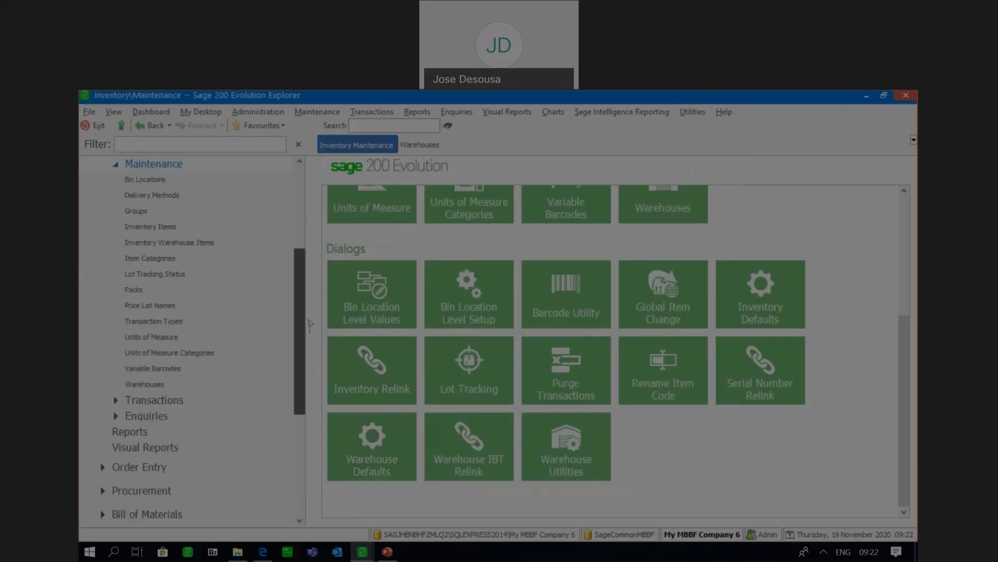
left_click(151, 384)
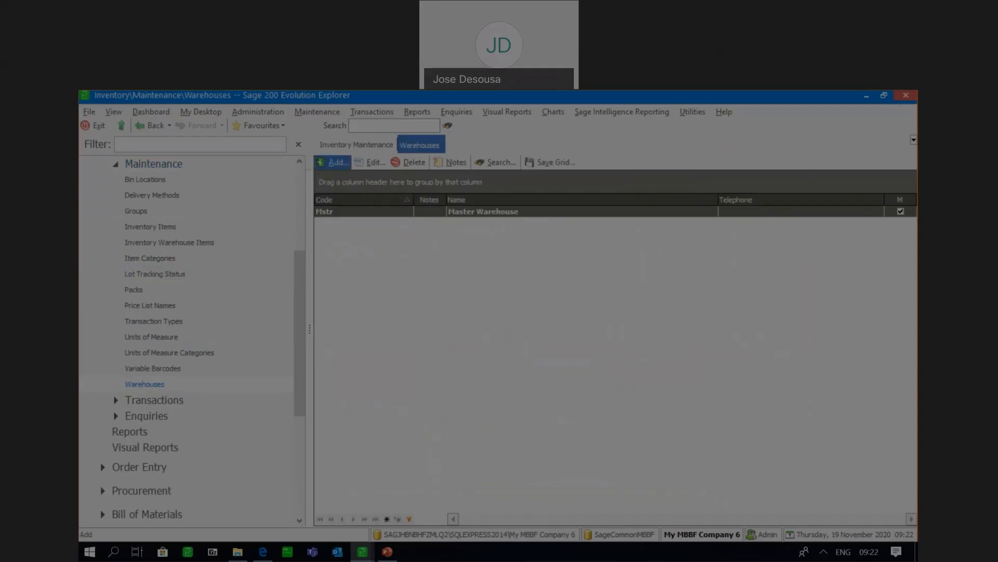
left_click(335, 162)
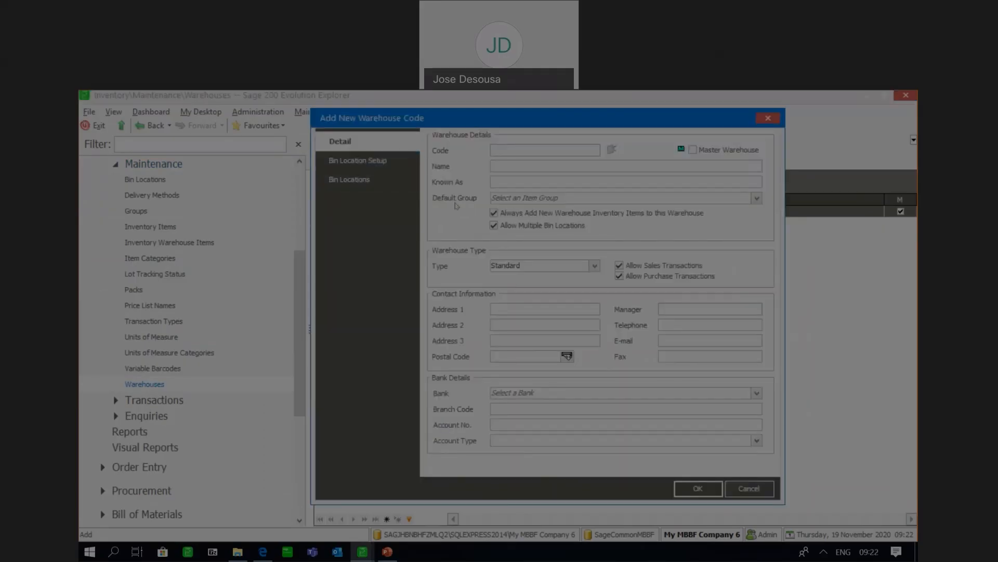
type("JHB")
type("J")
type("OHANNES")
type("BURG")
Step: Start creating a bin location for the new warehouse, saving the warehouse record and adding all existing warehouse items to it
left_click(370, 184)
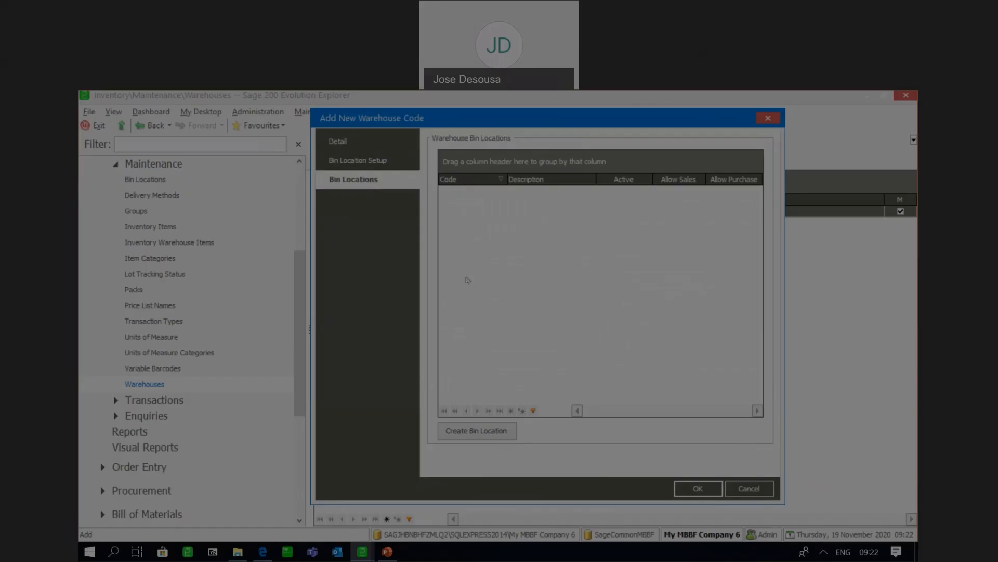
left_click(483, 430)
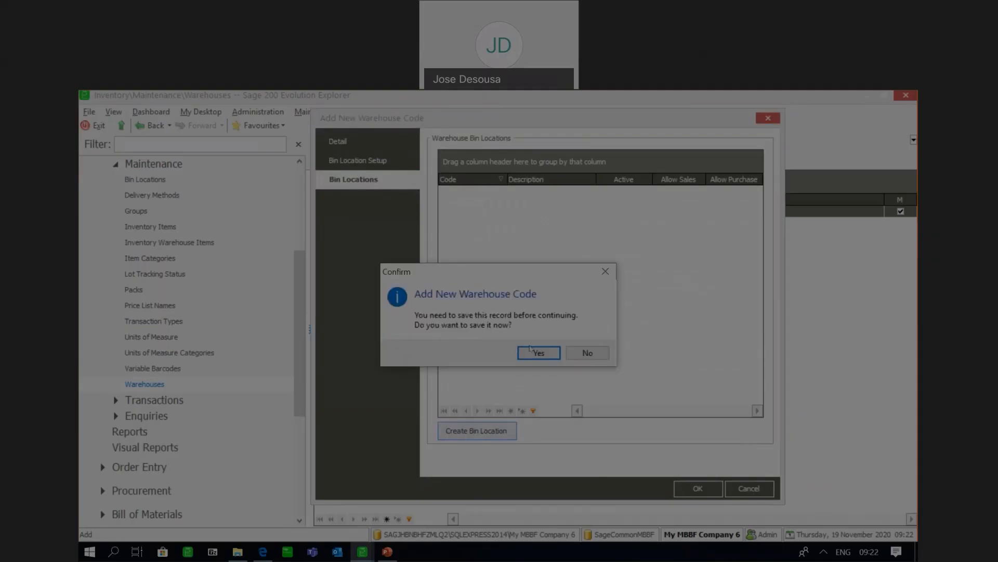
left_click(531, 349)
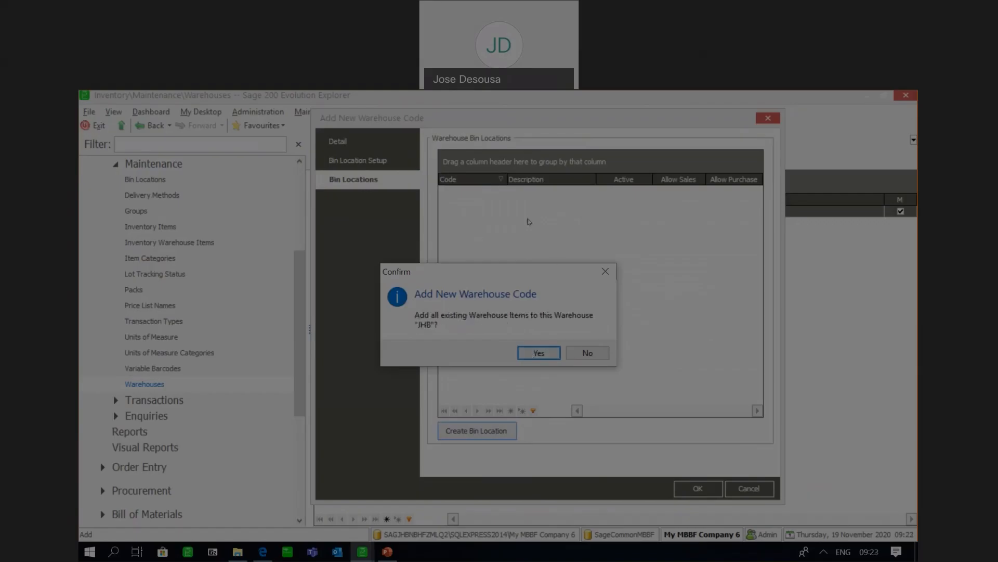
left_click(536, 353)
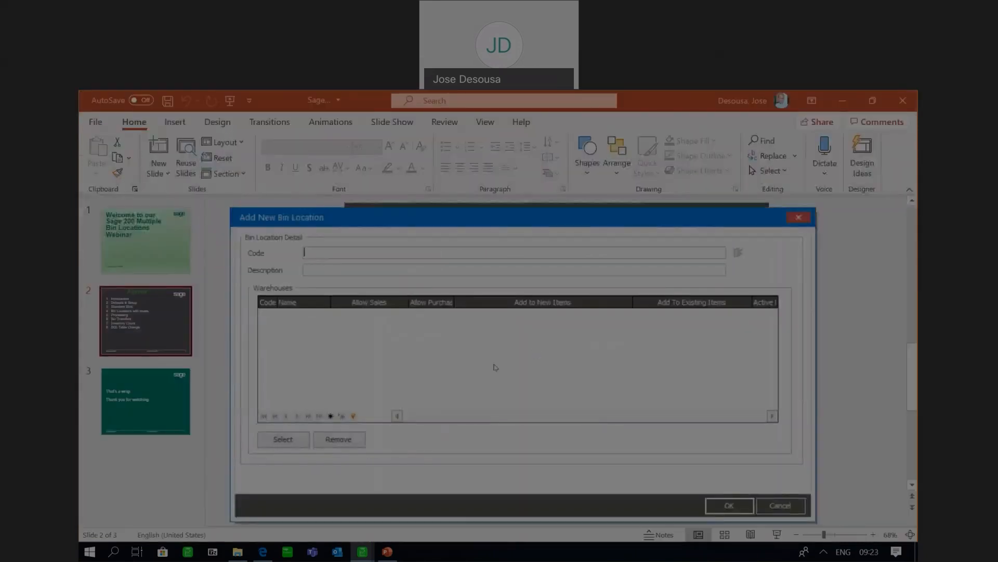
Step: Create bin location L1, LANE ONE, assigned to the JHB warehouse with Allow Sales and Allow Purchase enabled
type("L1")
type("LANE O")
type("NE")
left_click(297, 440)
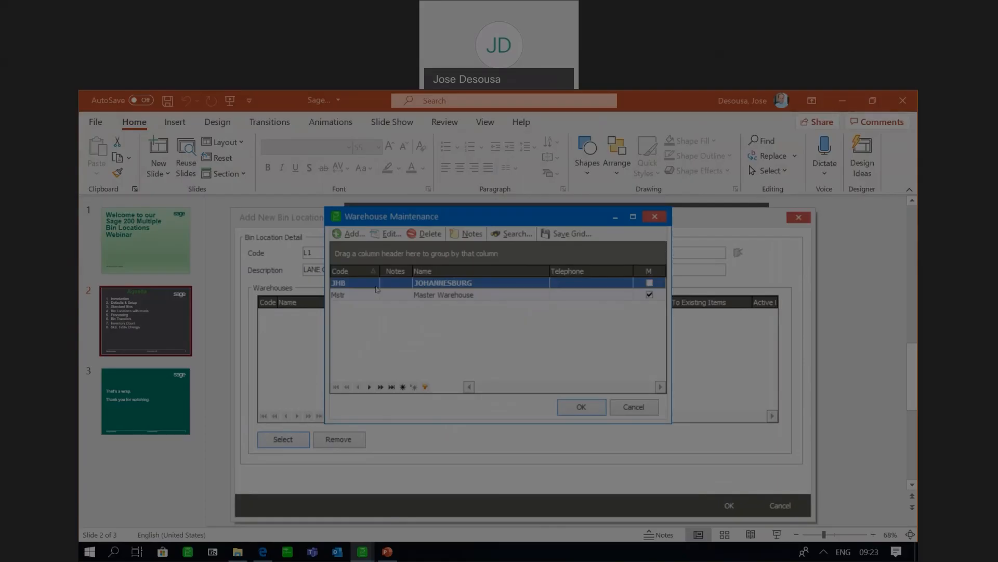
left_click(566, 410)
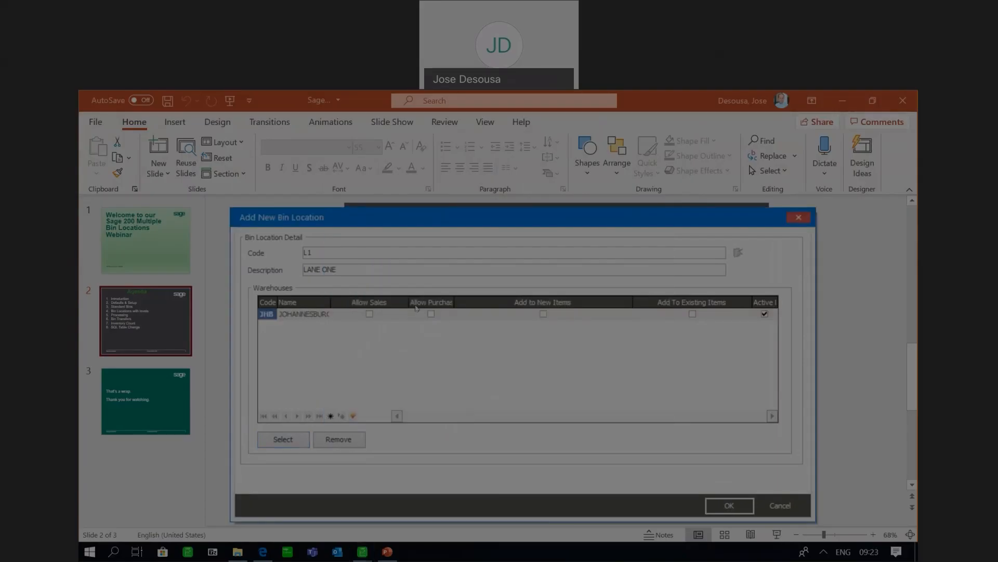
left_click(369, 314)
left_click(431, 314)
left_click(710, 507)
Step: Create bin location L2, LANE TWO, for the JHB warehouse with Allow Sales, Allow Purchase and Add to New Items enabled
left_click(484, 430)
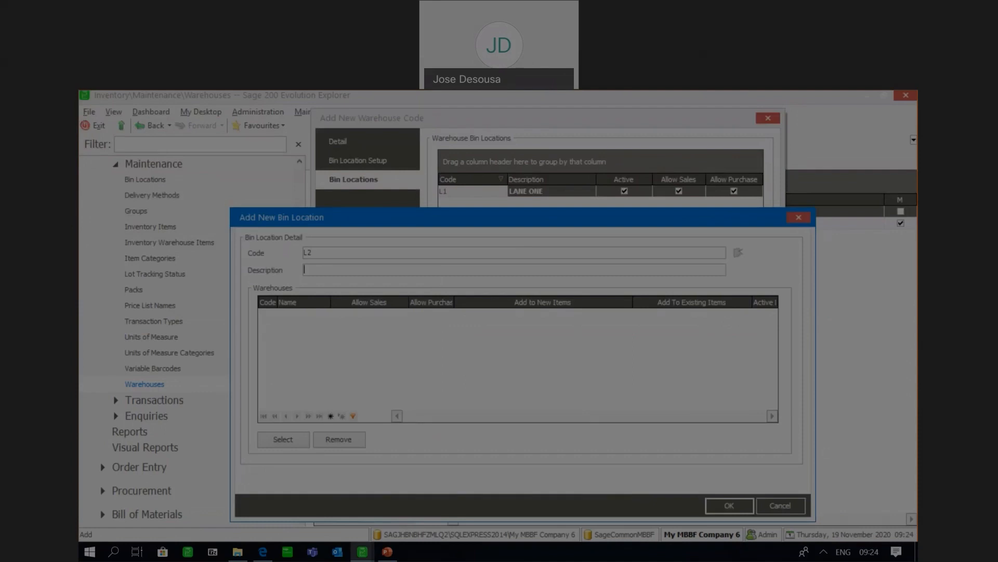
type("LANE TWO")
left_click(284, 440)
left_click(581, 406)
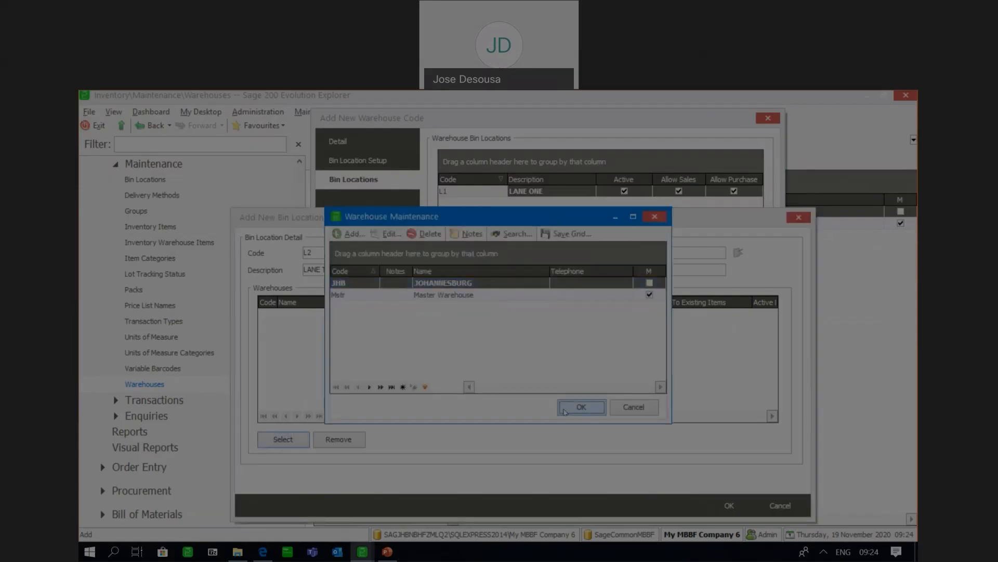
left_click(369, 313)
left_click(431, 313)
left_click(544, 314)
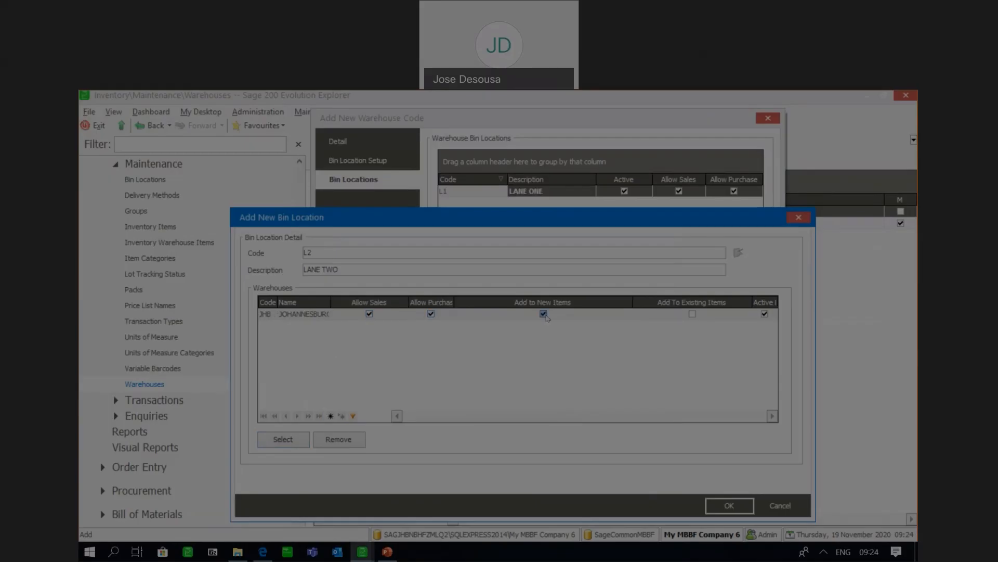
left_click(725, 506)
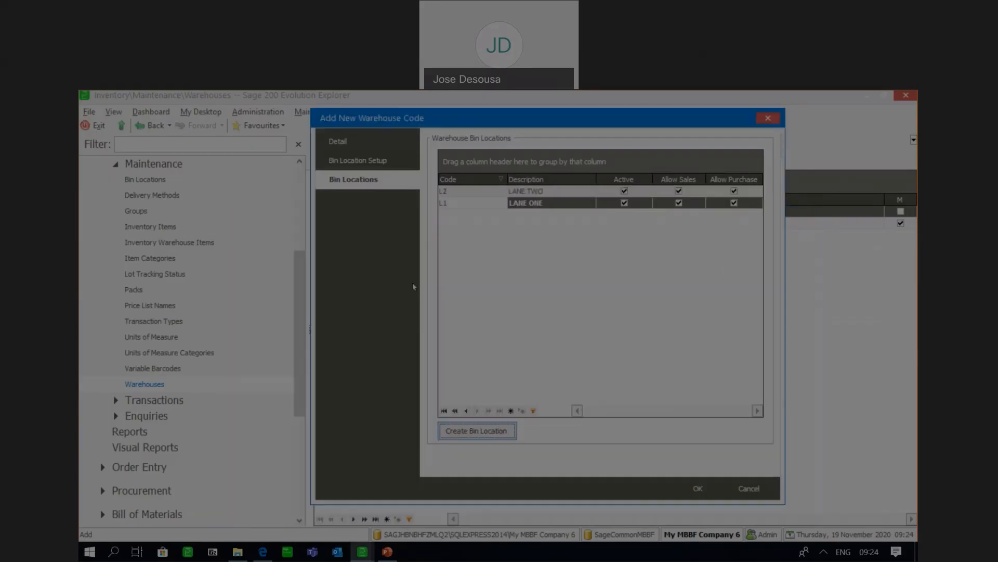
Step: Create bin location L3, LANE THREE, and assign it to the JHB warehouse with the default settings
left_click(477, 431)
type("L3")
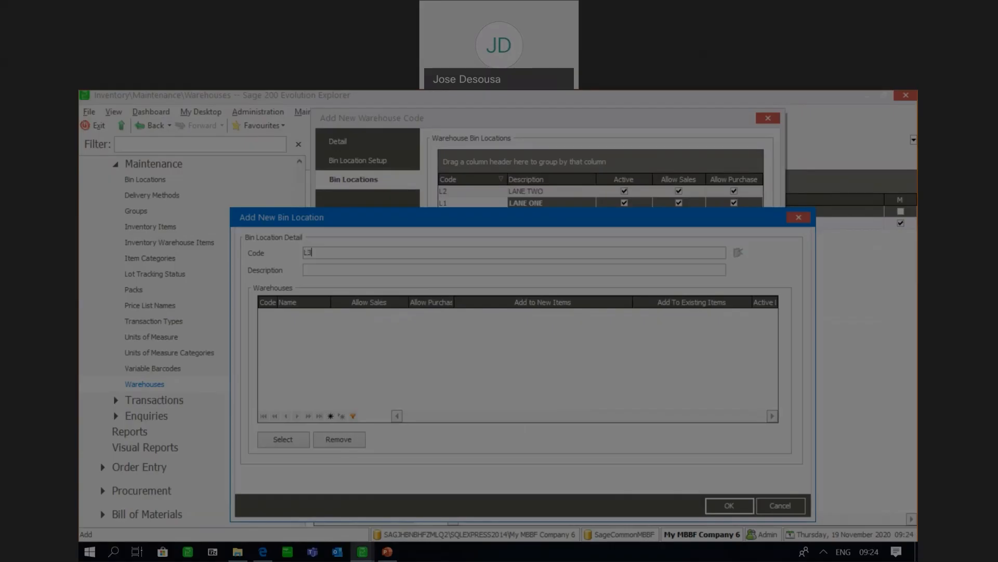
type("LANE THREE")
left_click(284, 440)
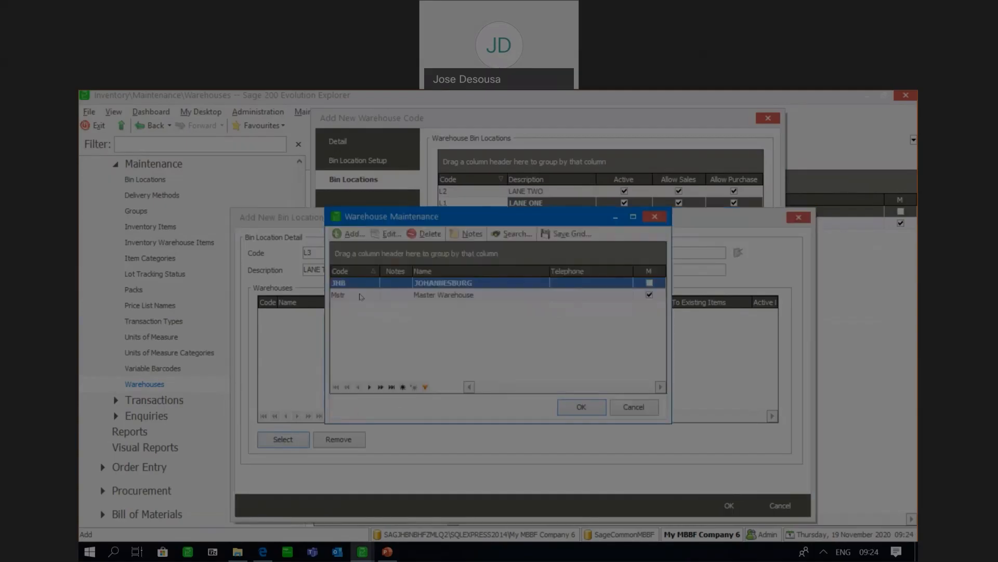
left_click(568, 405)
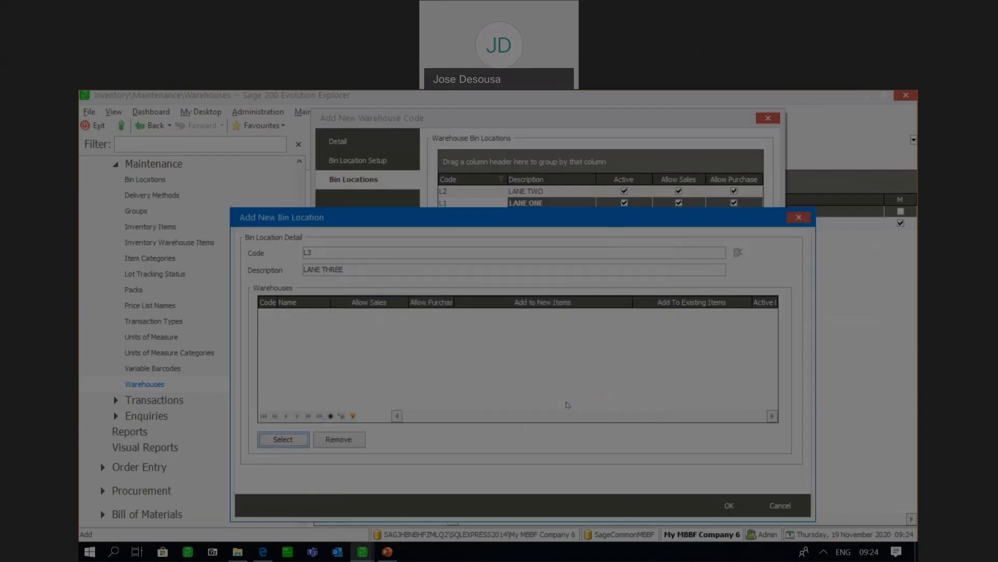
left_click(710, 505)
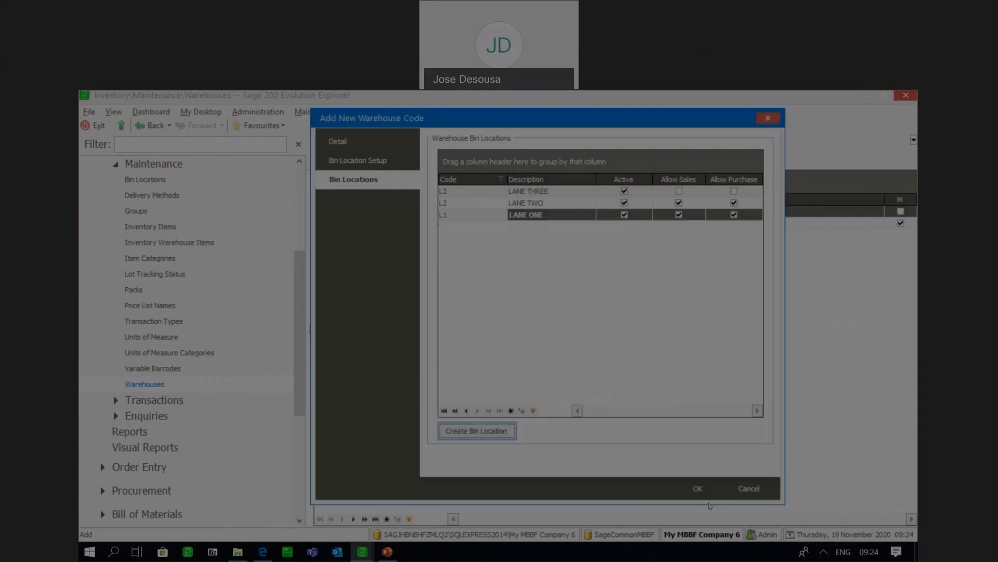
Step: Create bin location L4, LANE FOUR, for the JHB warehouse with Allow Sales, Allow Purchase and Add to New Items enabled
left_click(492, 431)
type("L4")
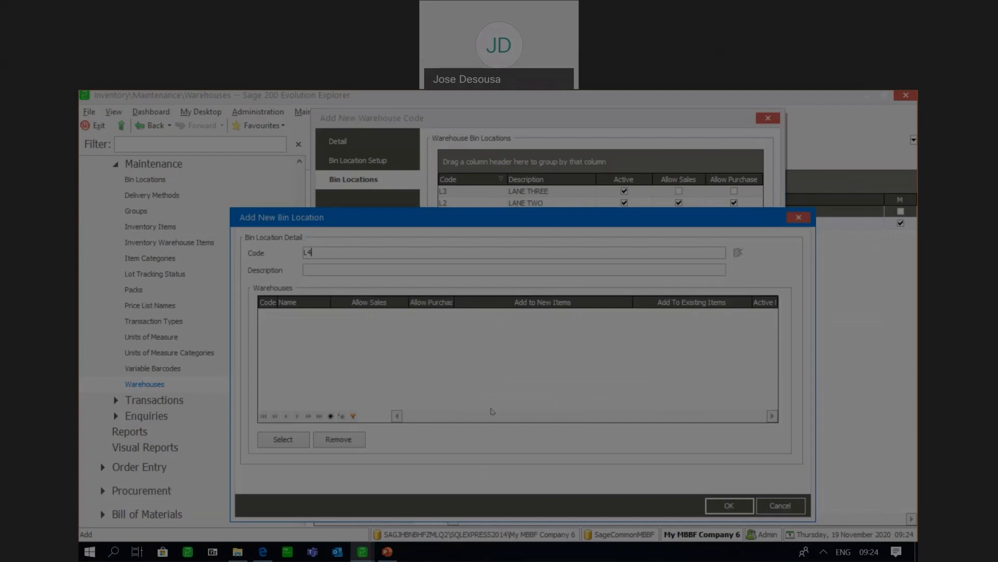
type("LANE FOUR")
left_click(282, 439)
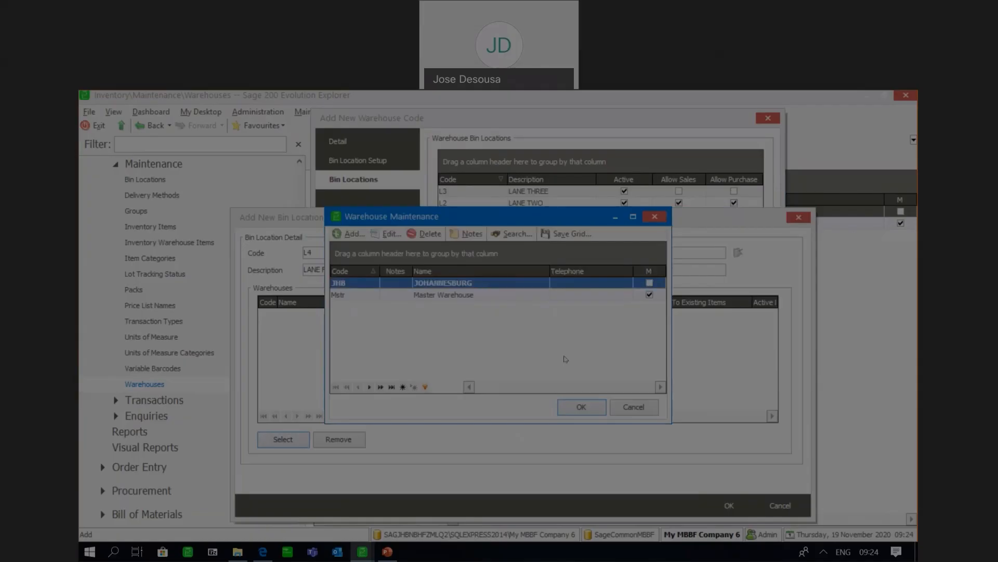
left_click(580, 406)
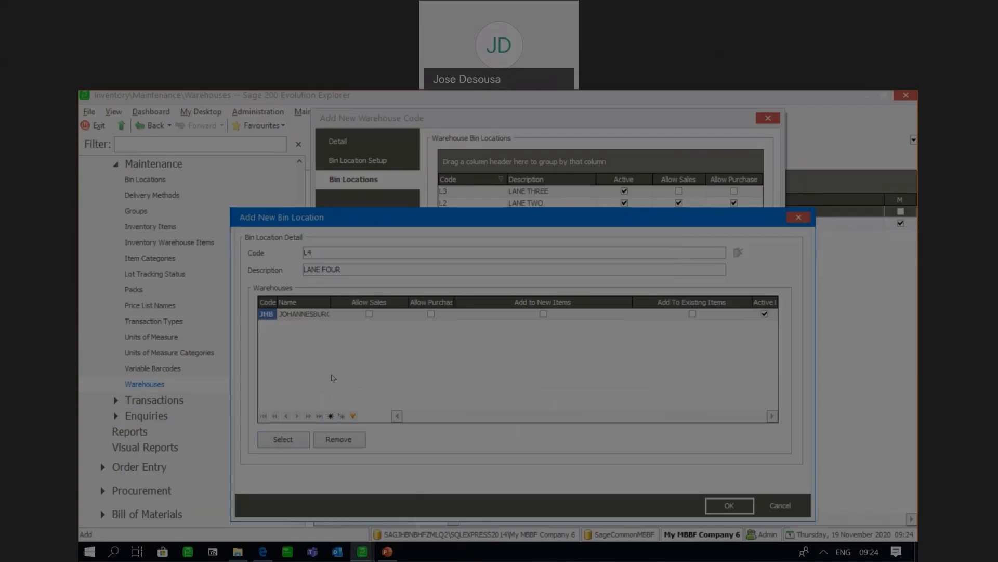
left_click(369, 314)
left_click(431, 313)
left_click(544, 313)
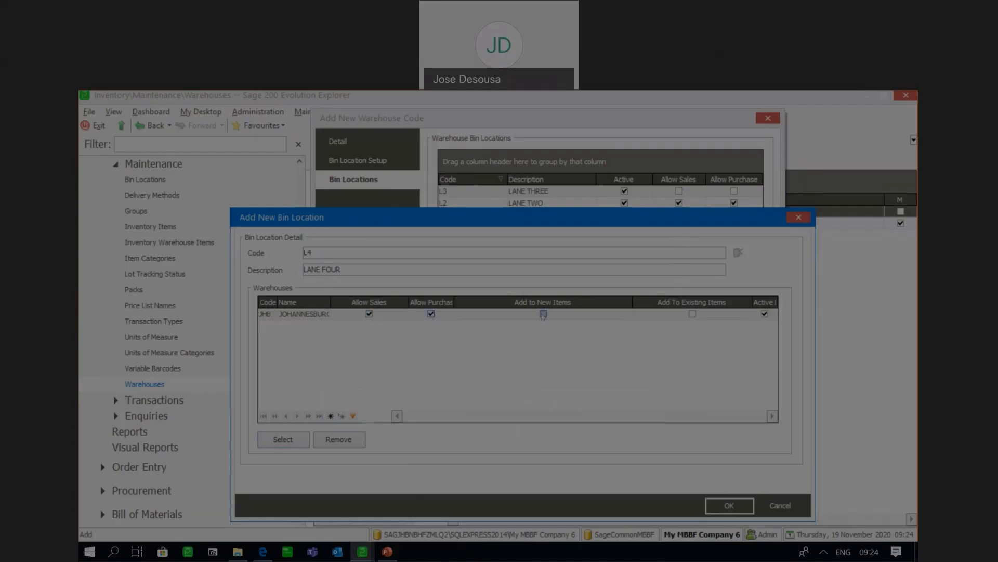
left_click(727, 505)
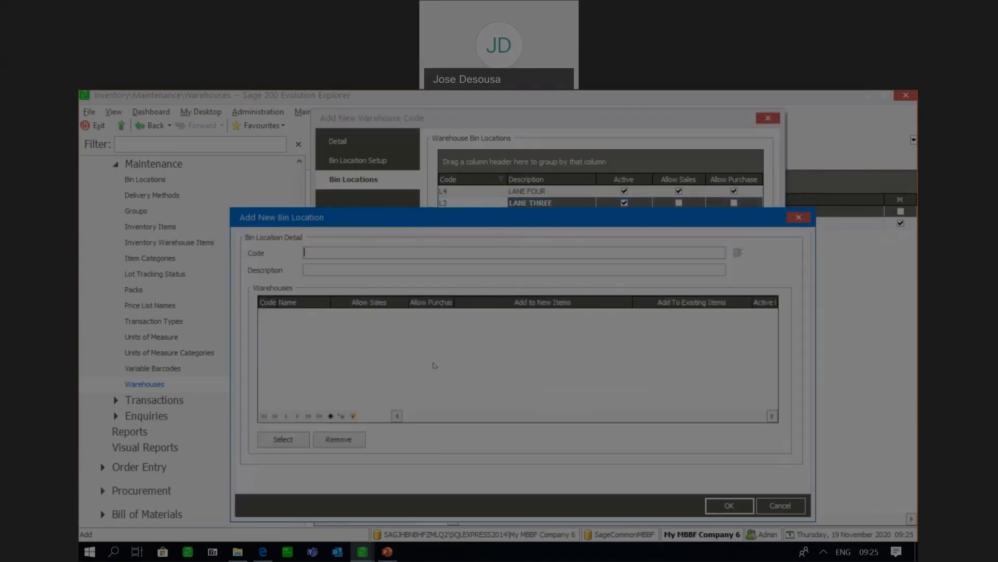
left_click(770, 506)
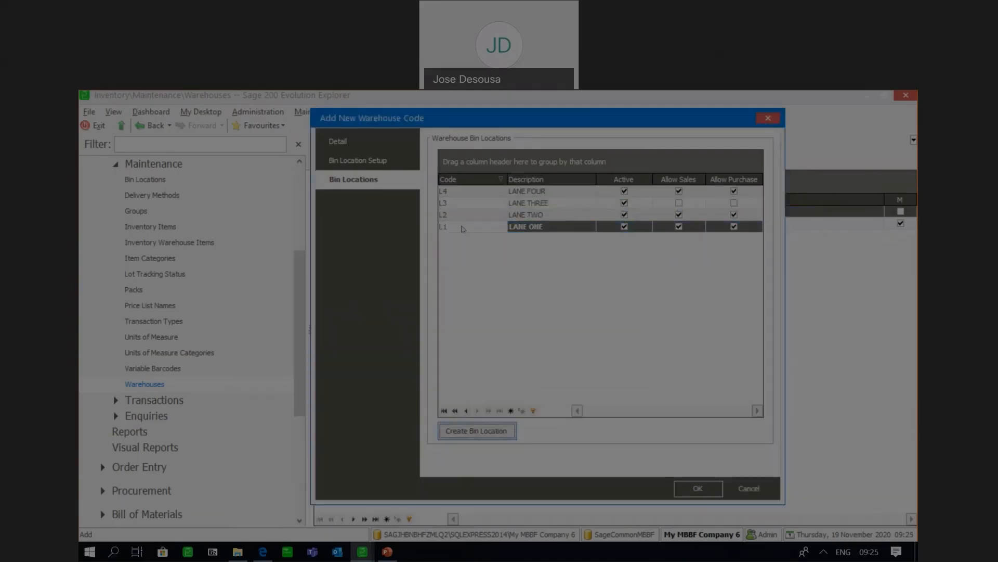
Step: Try to enable Allow Sales for the LANE THREE bin location in the warehouse's bin list
left_click(455, 207)
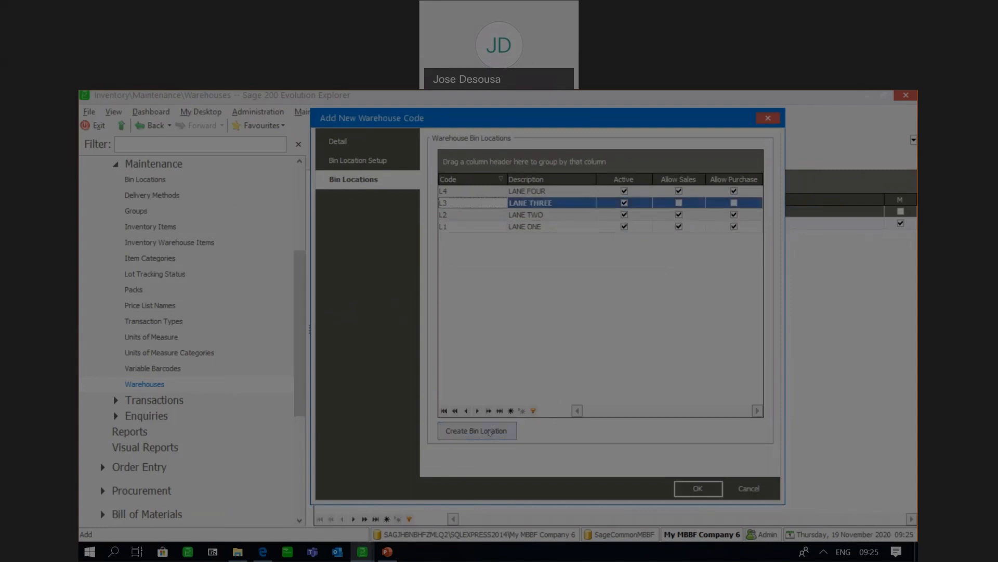
left_click(679, 207)
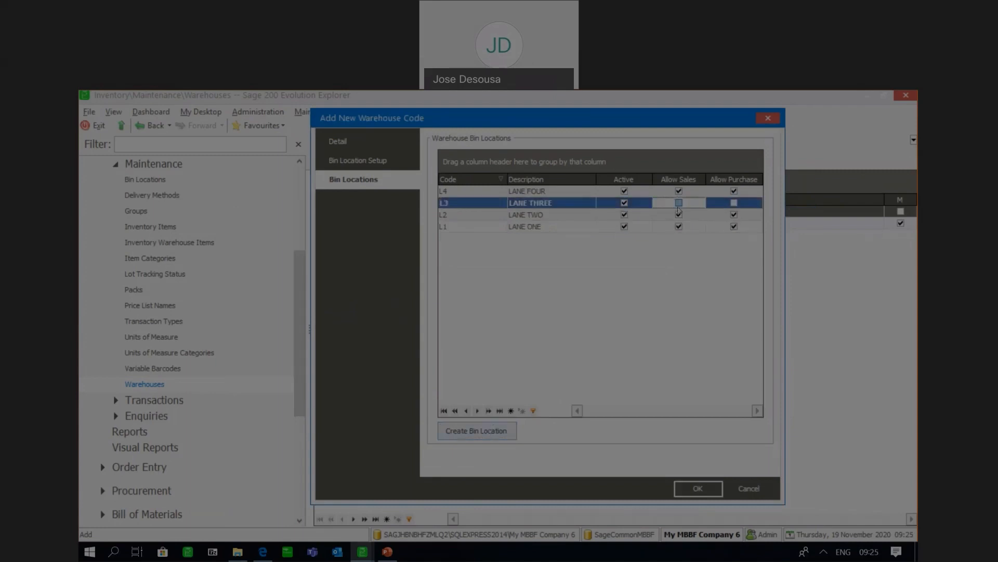
left_click(489, 430)
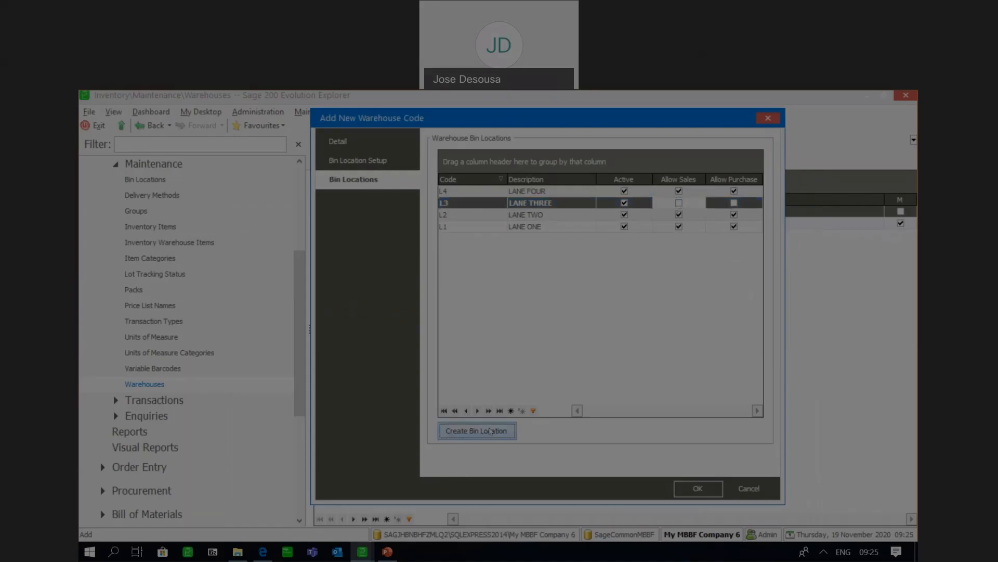
left_click(780, 507)
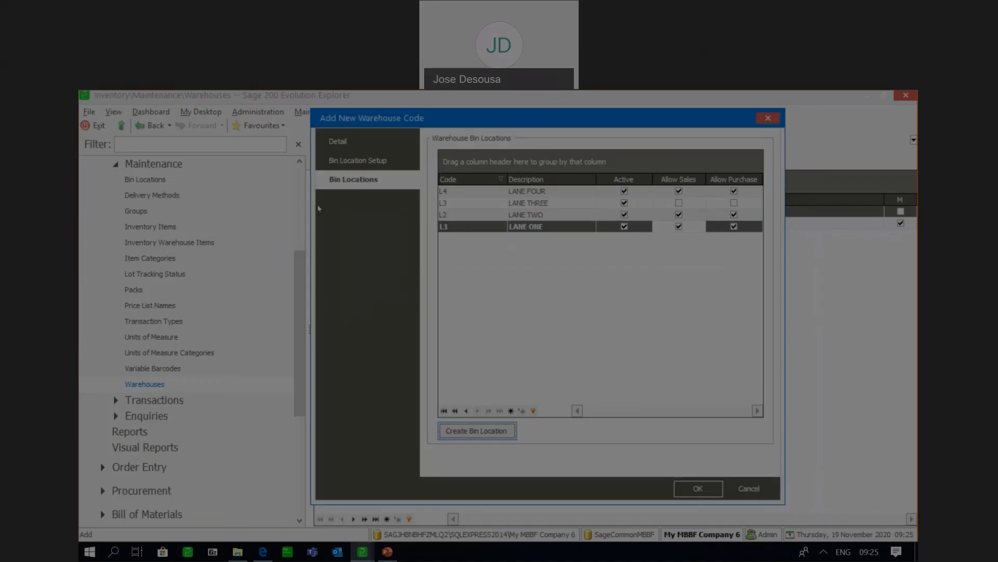
Step: Review the default sales and purchase bin setup, then save and close the JHB warehouse
left_click(347, 169)
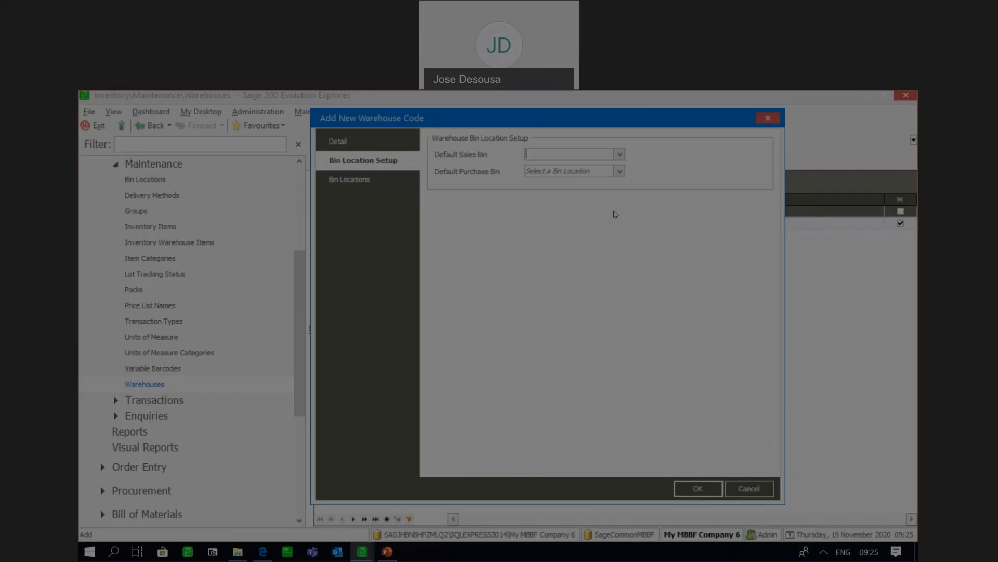
left_click(686, 487)
left_click(296, 292)
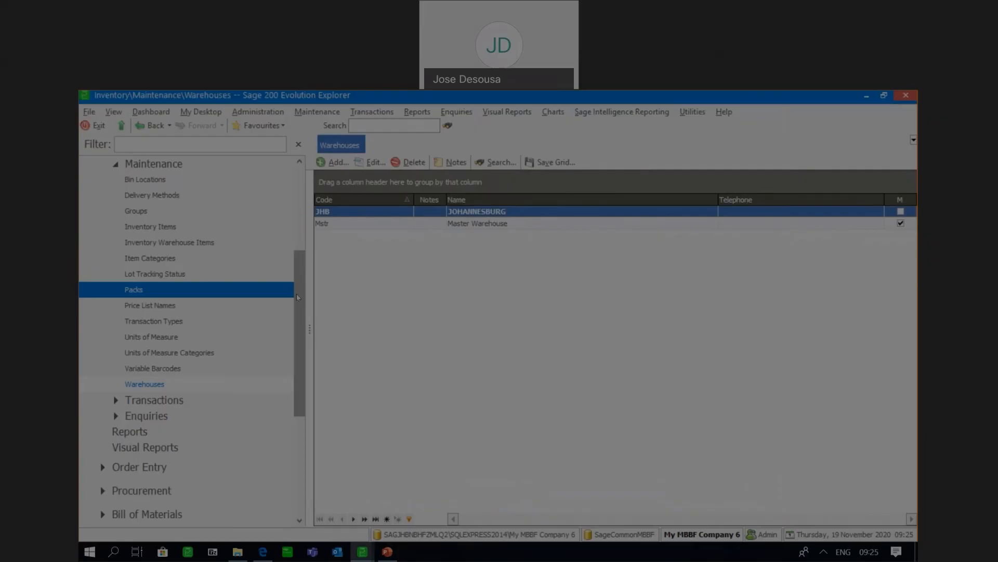
Step: Start a new inventory item with simple code FSC928272 and description FABRIC SOFTENER 2L, flagged as a Warehouse Item
left_click_drag(300, 294, 299, 285)
left_click(161, 250)
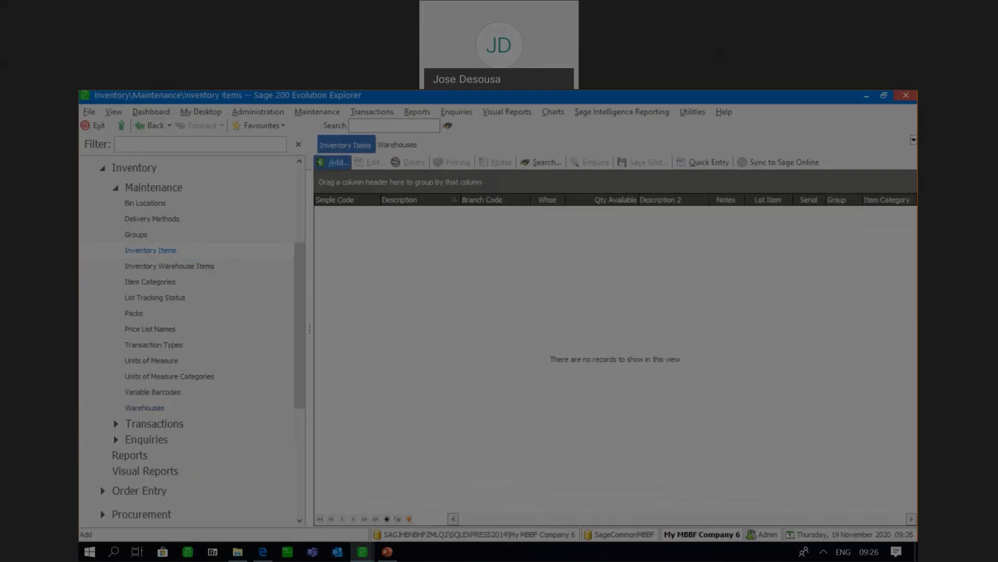
left_click(337, 165)
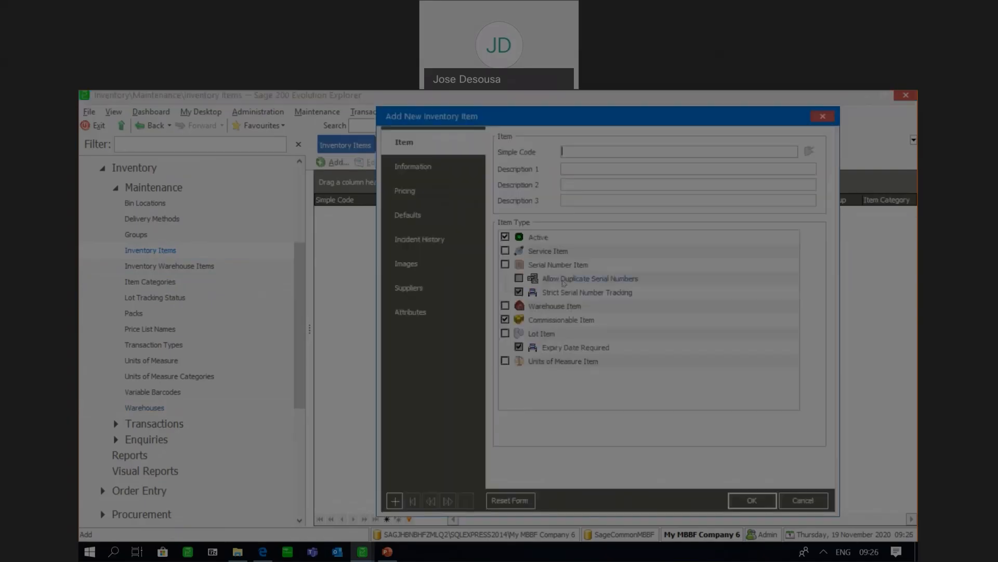
left_click(506, 307)
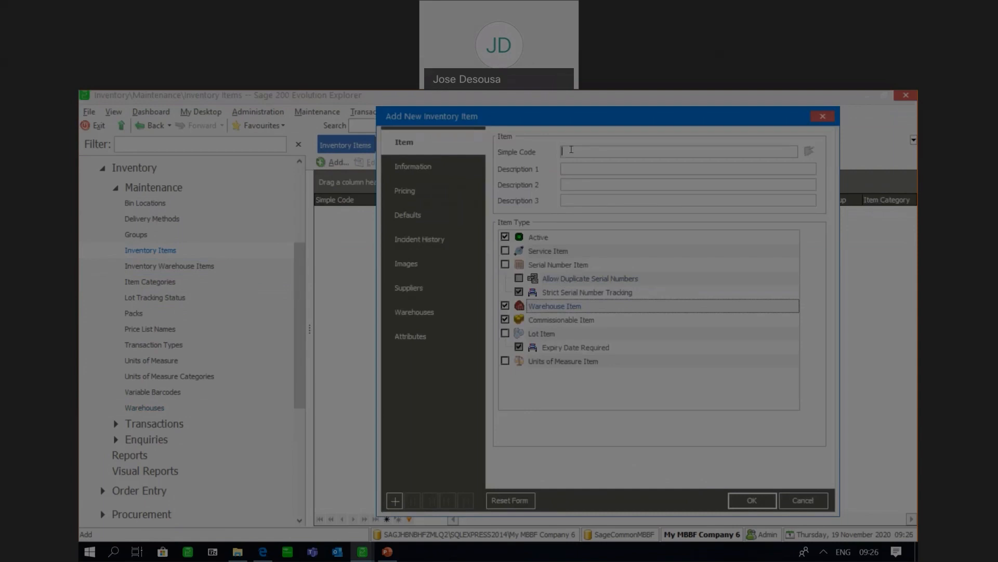
type("FSC928272")
key("Tab")
type("FABRIC SOFTENER 2L")
key("Delete")
key("Delete")
key("Delete")
key("Delete")
key("Delete")
key("Delete")
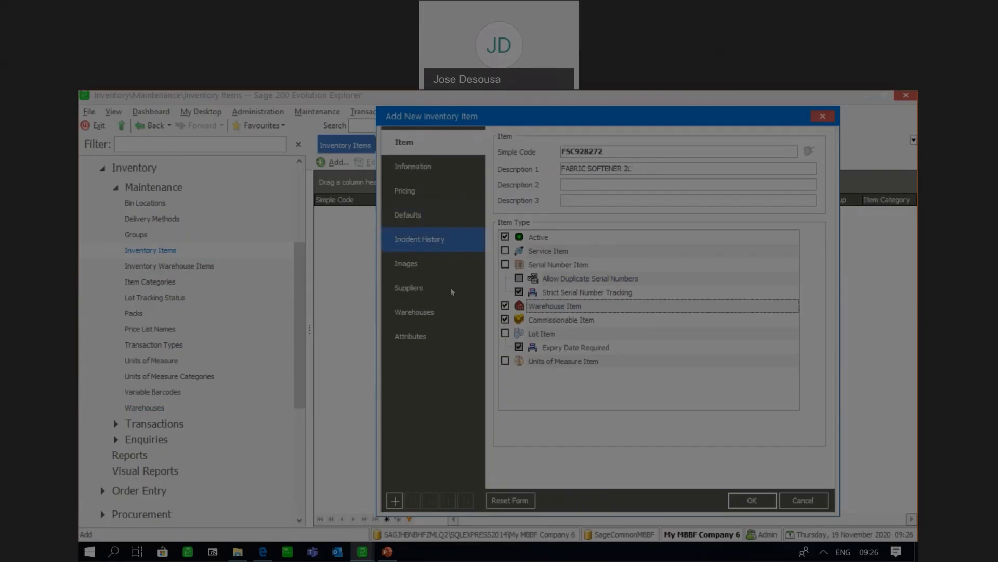
Step: Save the fabric softener record and load the warehouse bins into its multiple bin list for the JHB warehouse
left_click(445, 310)
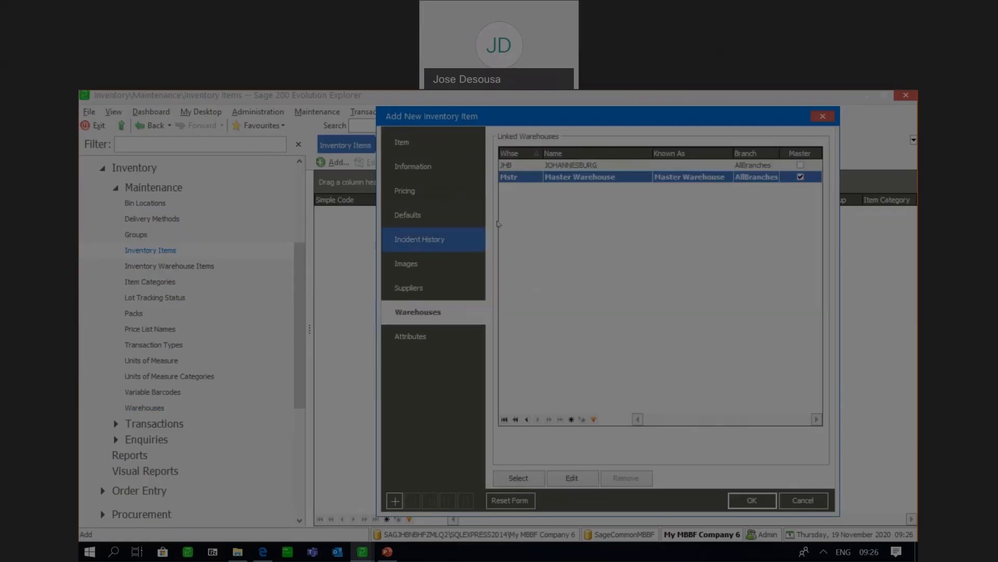
left_click(527, 167)
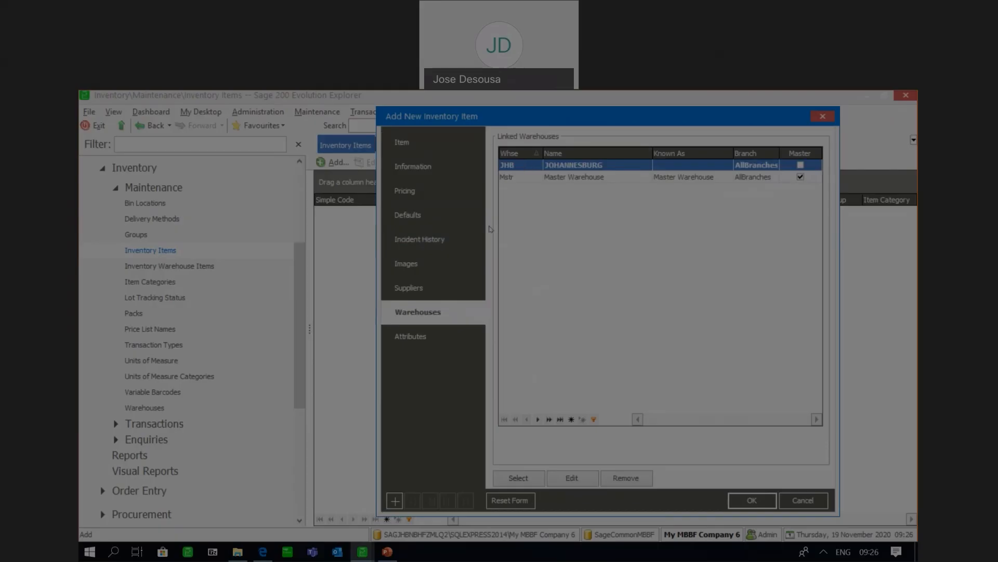
left_click(566, 479)
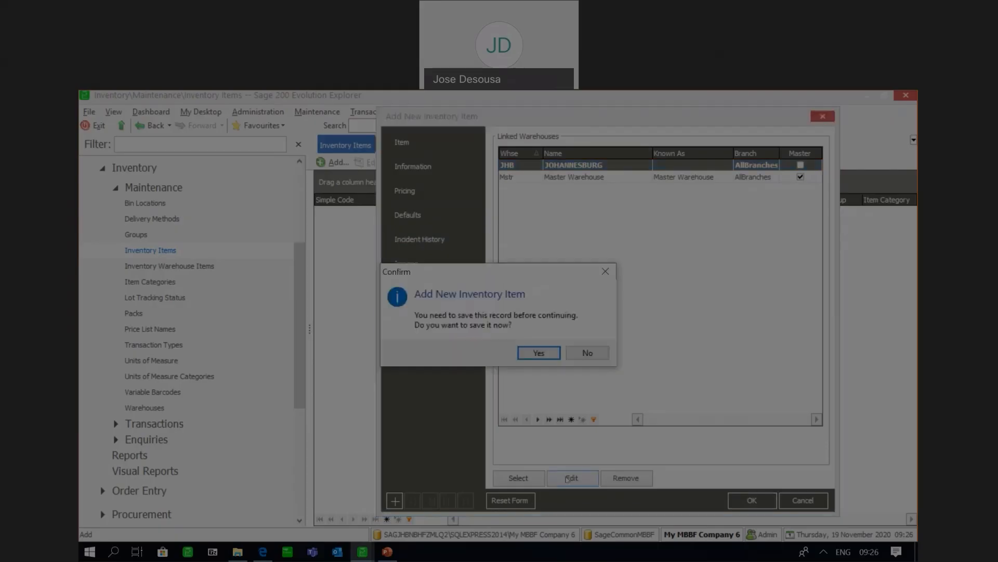
left_click(526, 351)
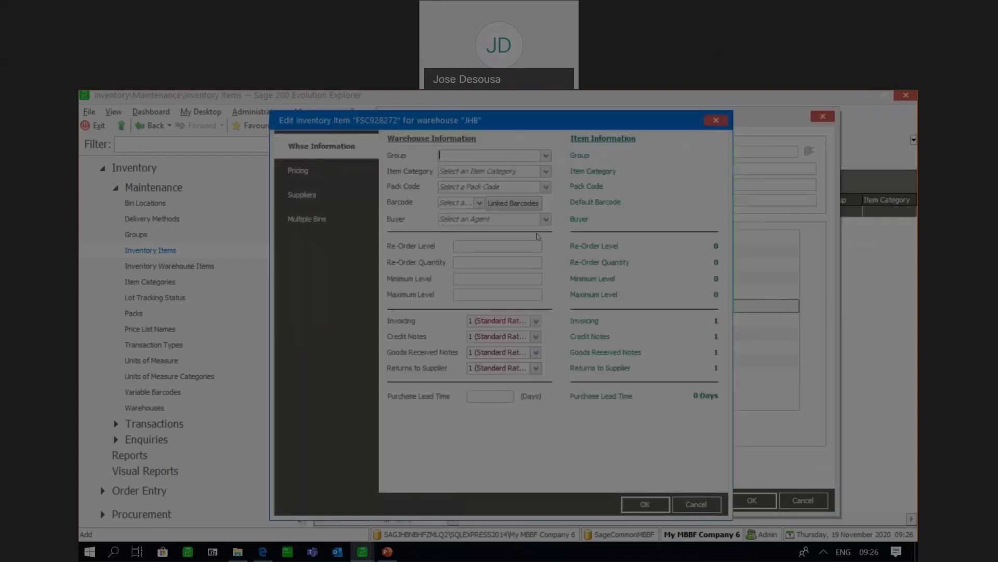
left_click(340, 218)
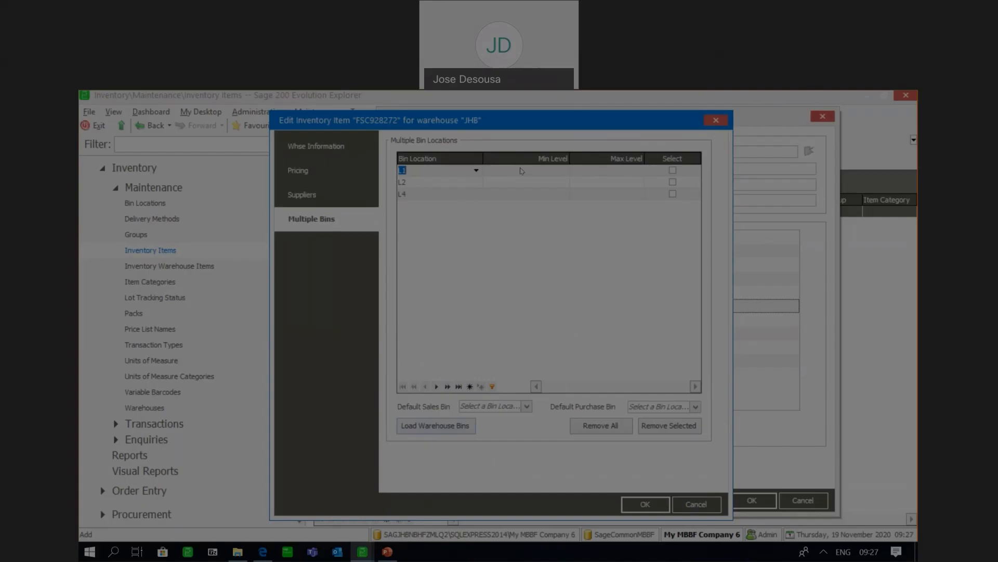
left_click(426, 431)
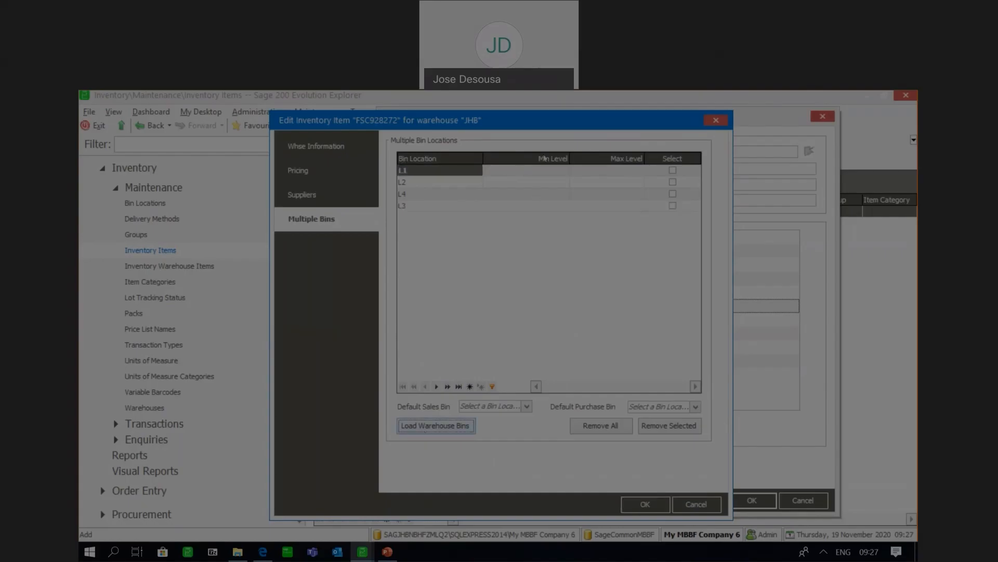
left_click(506, 230)
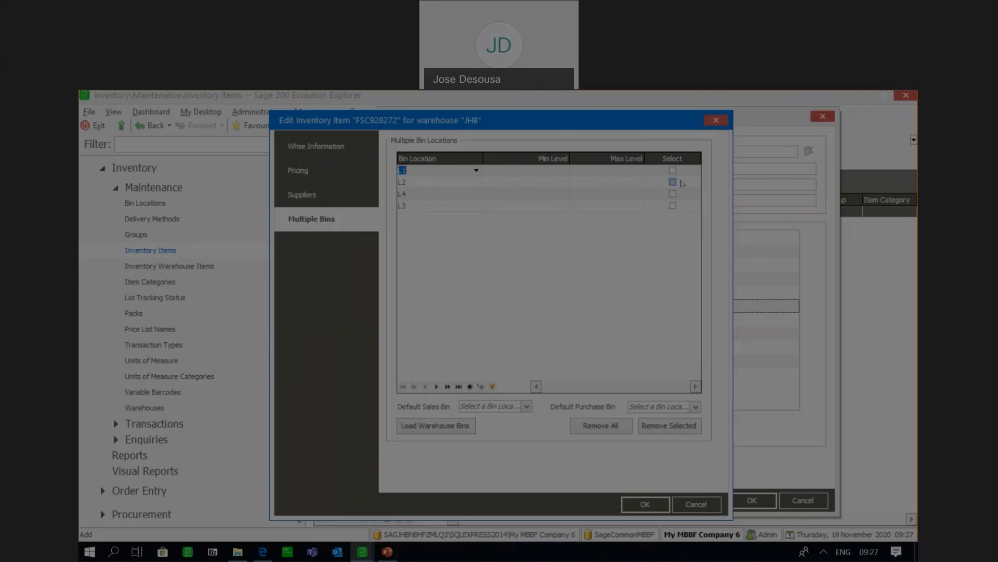
Step: Remove bin L4 from the item's JHB bin list, and reload the warehouse bins to restore it
left_click(673, 193)
left_click(657, 427)
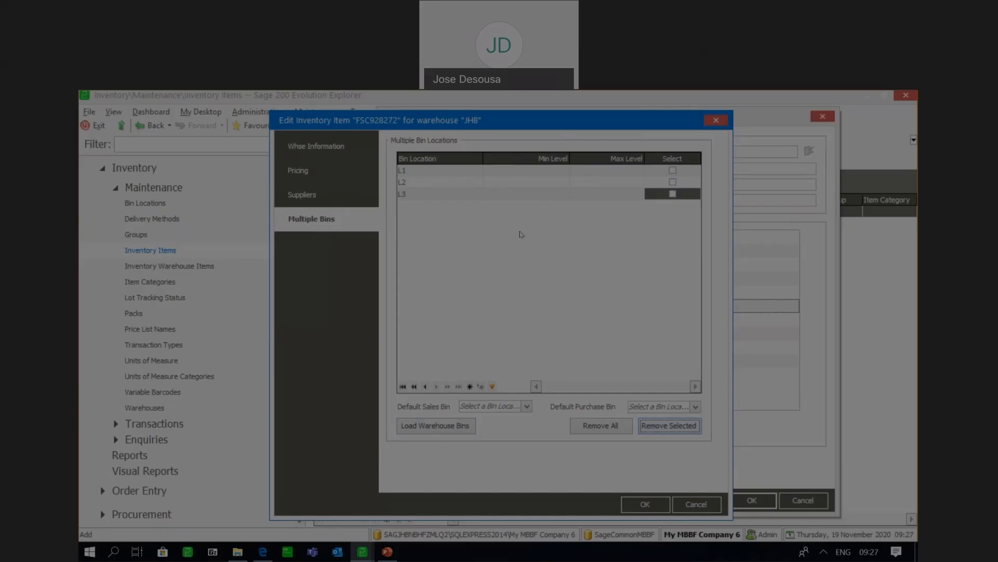
left_click(422, 427)
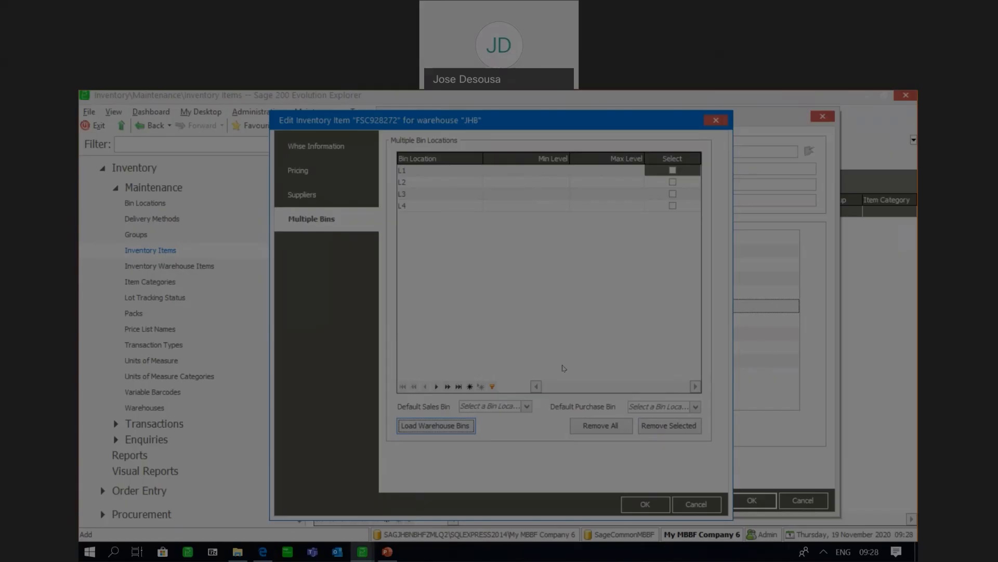
Step: Accept the item's JHB bin setup and save the fabric softener item
left_click(654, 506)
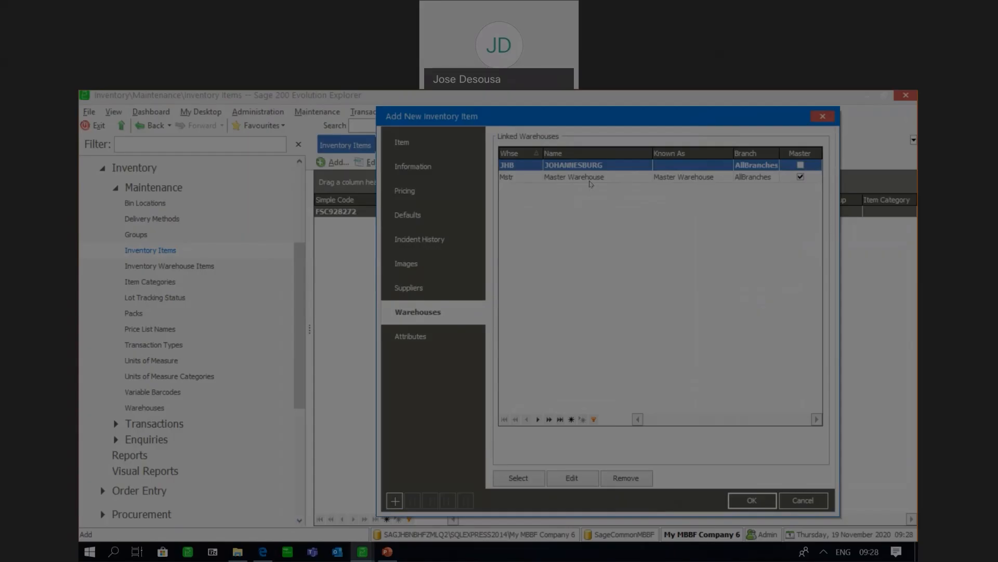
left_click(749, 497)
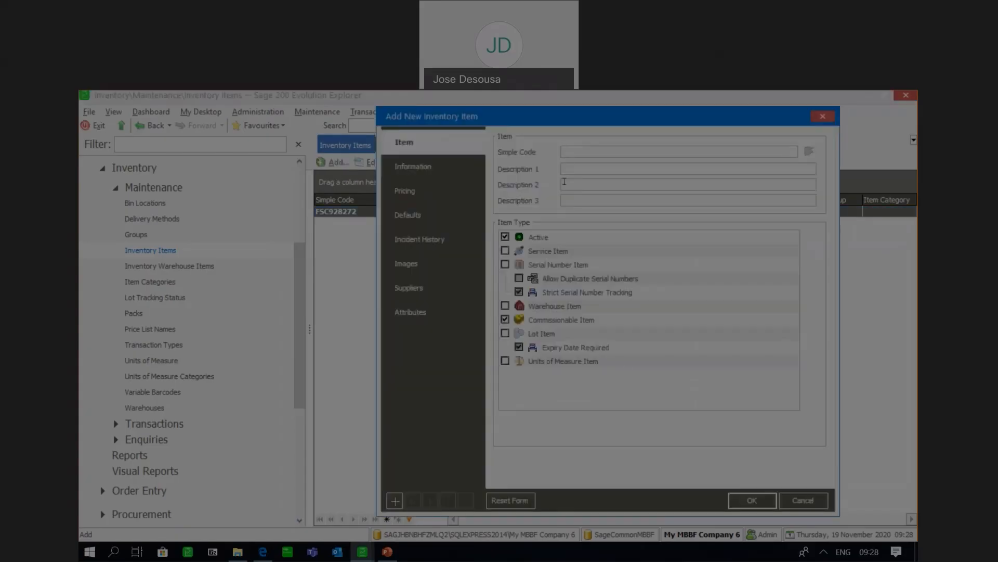
Step: Enter a second inventory item with simple code LQD02272 and description LIQUID DETERGENT 750ml, flagged as a Warehouse Item
type("LQD02272")
left_click(585, 165)
type("LIQUID DETERGENT 772")
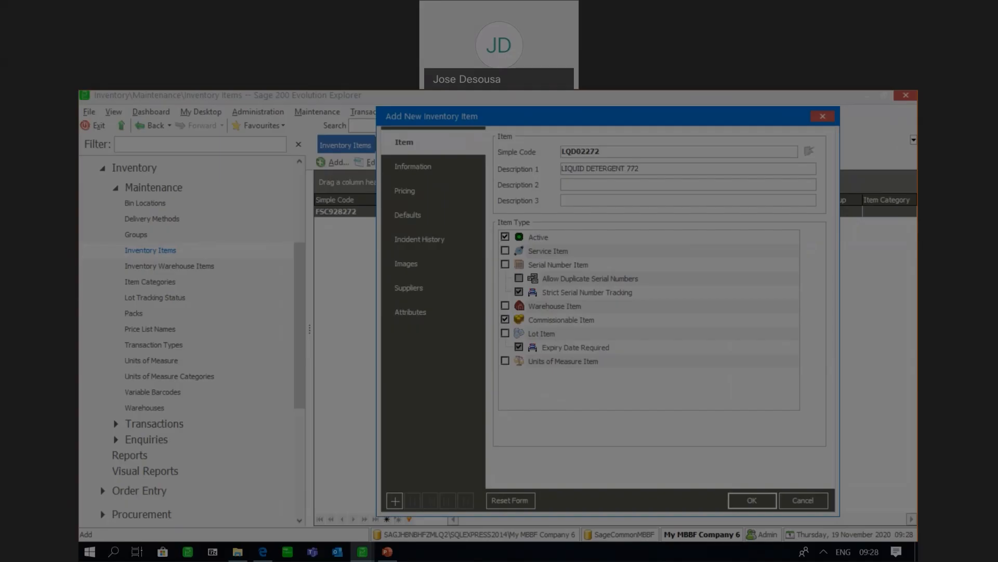
type("750ml")
key("Delete")
key("Delete")
left_click(505, 305)
Step: Load the warehouse bins for the liquid detergent item in the JHB warehouse and save the item
left_click(451, 319)
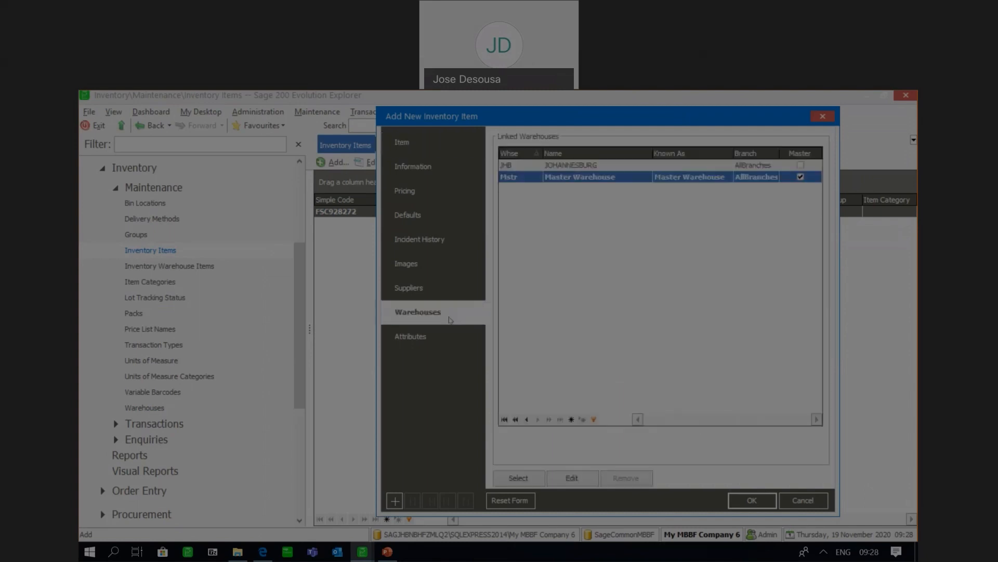
left_click(513, 169)
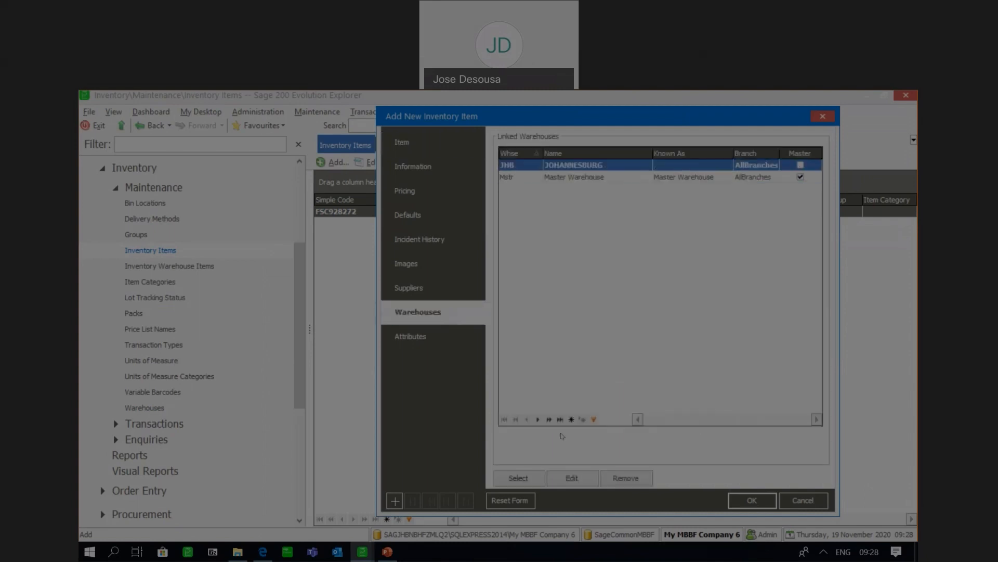
left_click(571, 478)
left_click(539, 353)
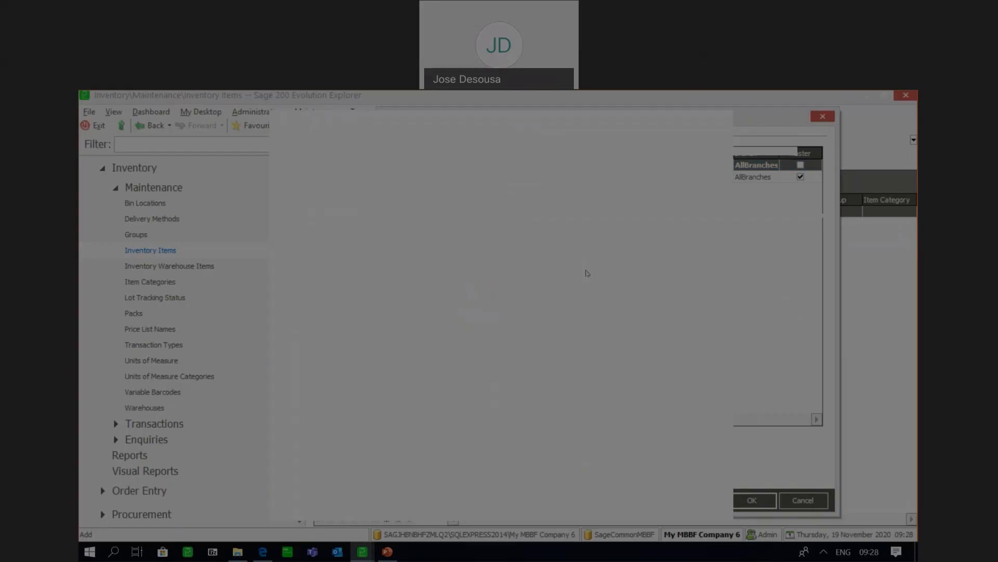
left_click(333, 220)
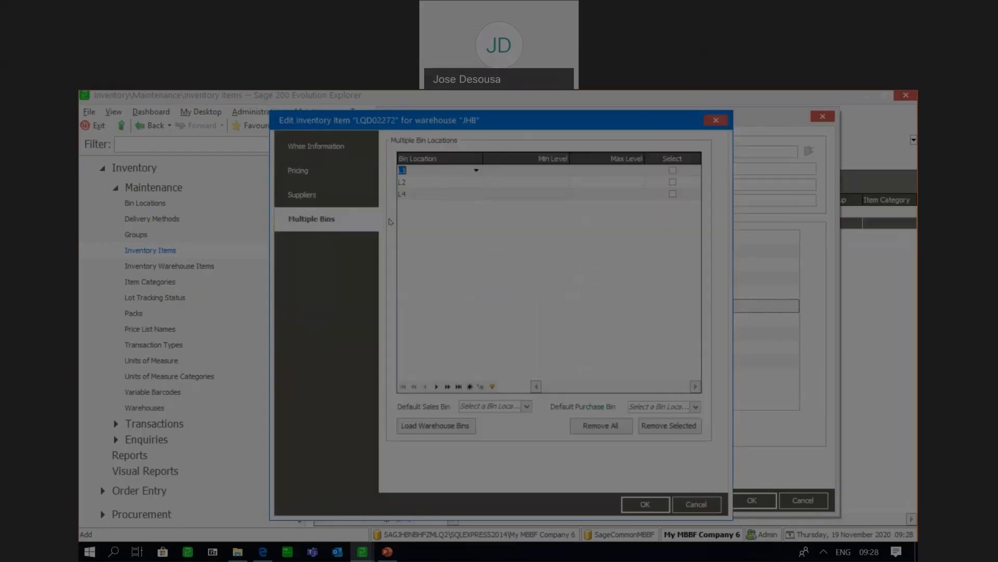
left_click(450, 431)
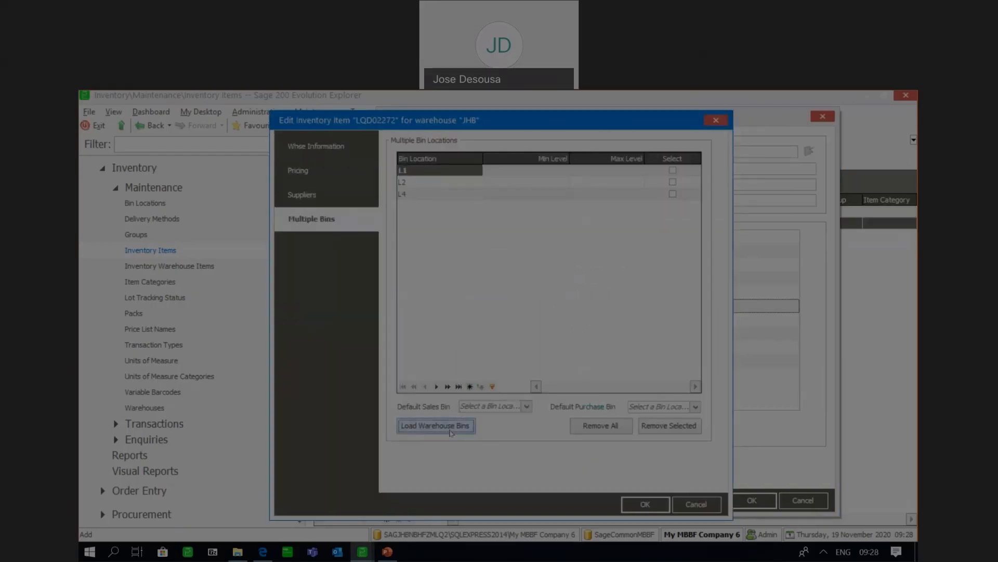
left_click(644, 505)
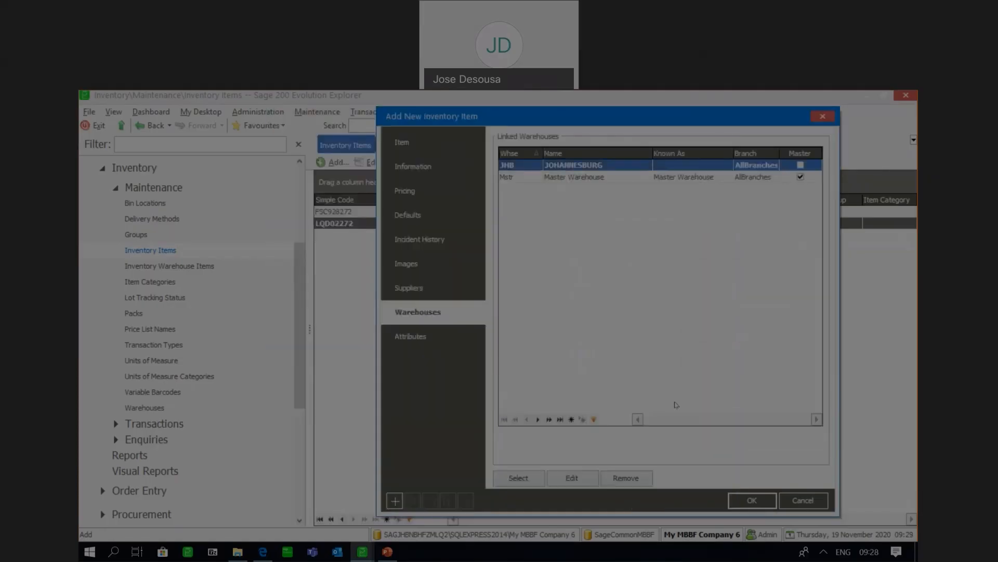
left_click(752, 501)
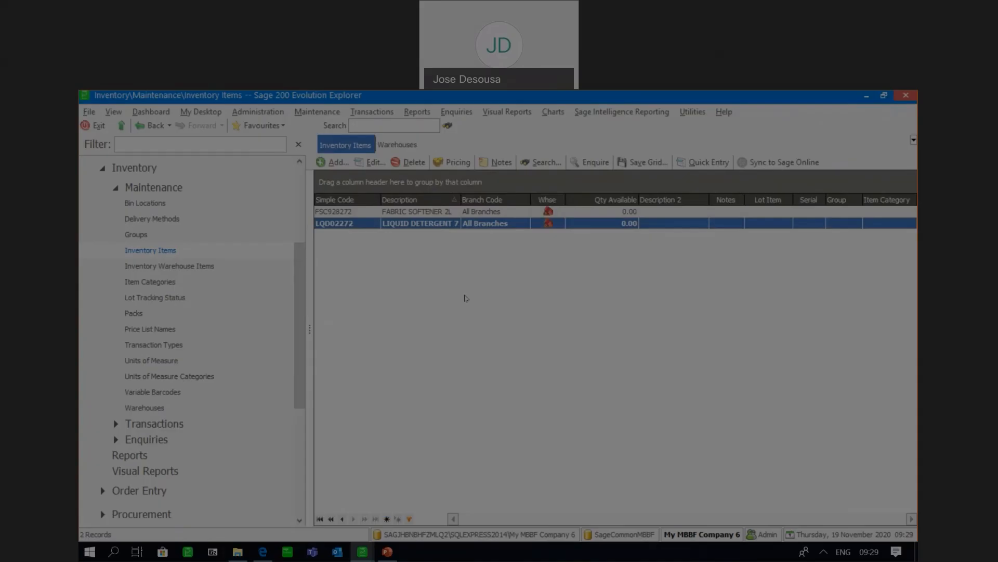
Step: Open a new Goods Received Voucher from the inventory transactions
left_click(289, 283)
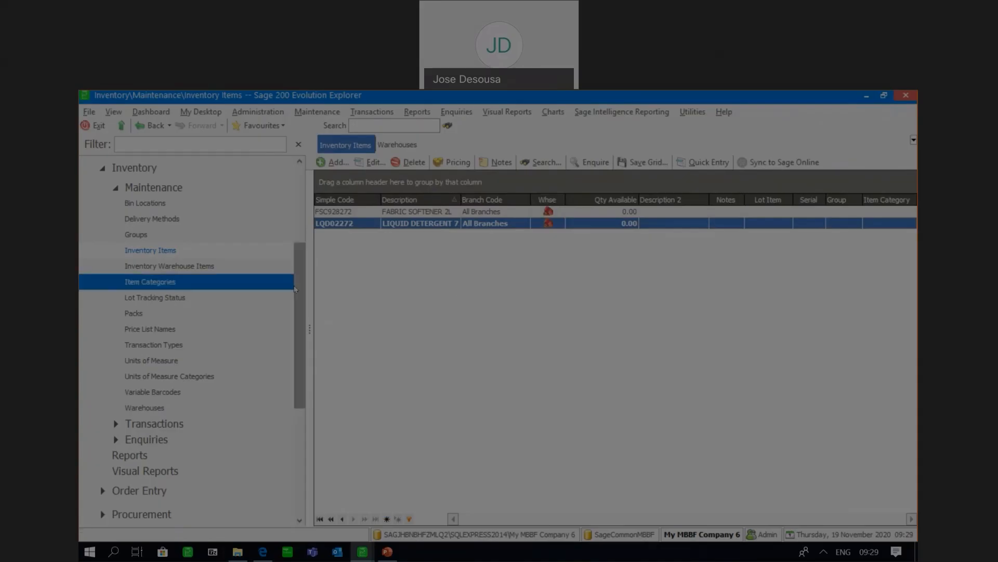
left_click_drag(297, 294, 298, 318)
left_click(200, 369)
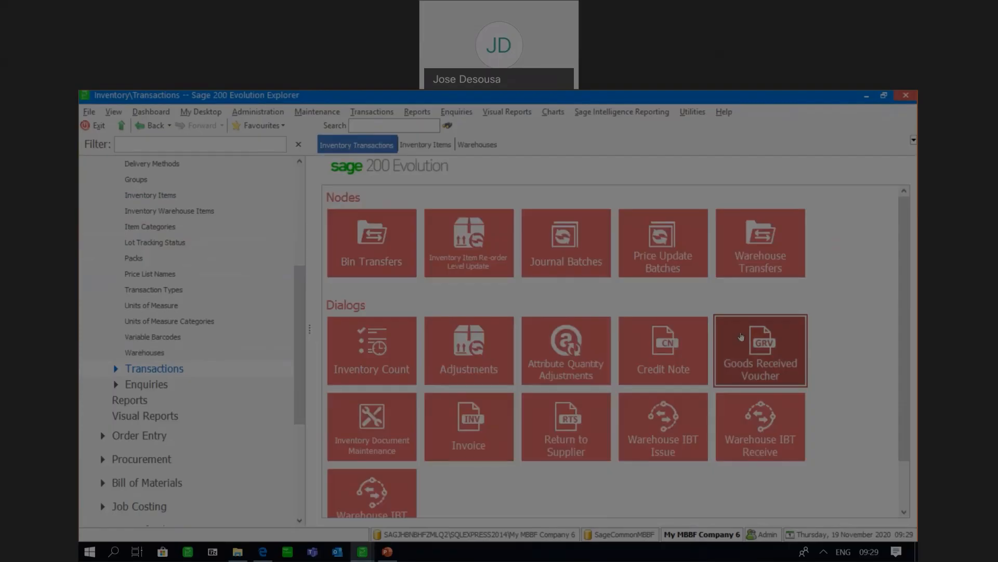
left_click(741, 336)
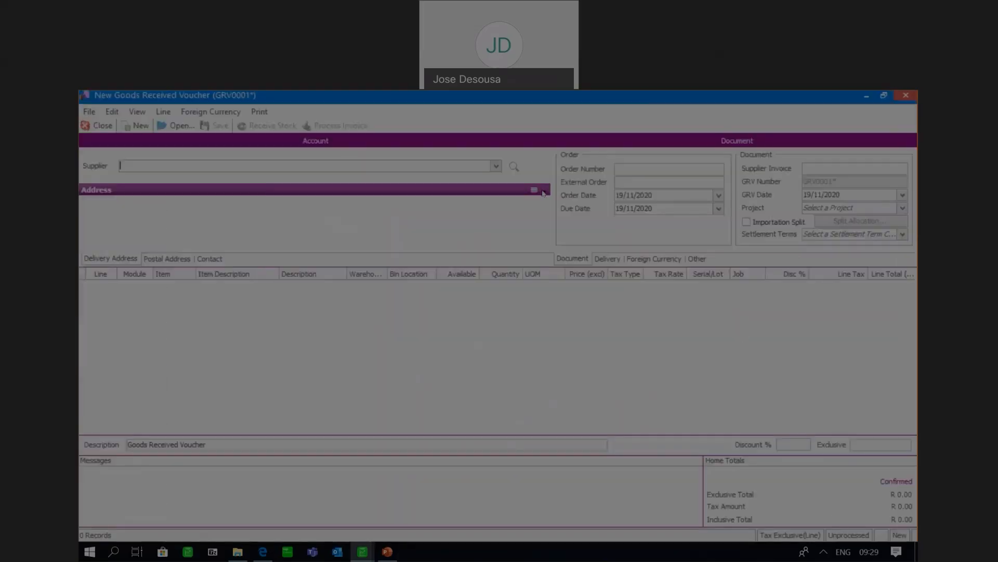
Step: Create supplier CCM, named COMPLETE CHEMICALS, from the voucher's supplier field and use it on the voucher
left_click(496, 166)
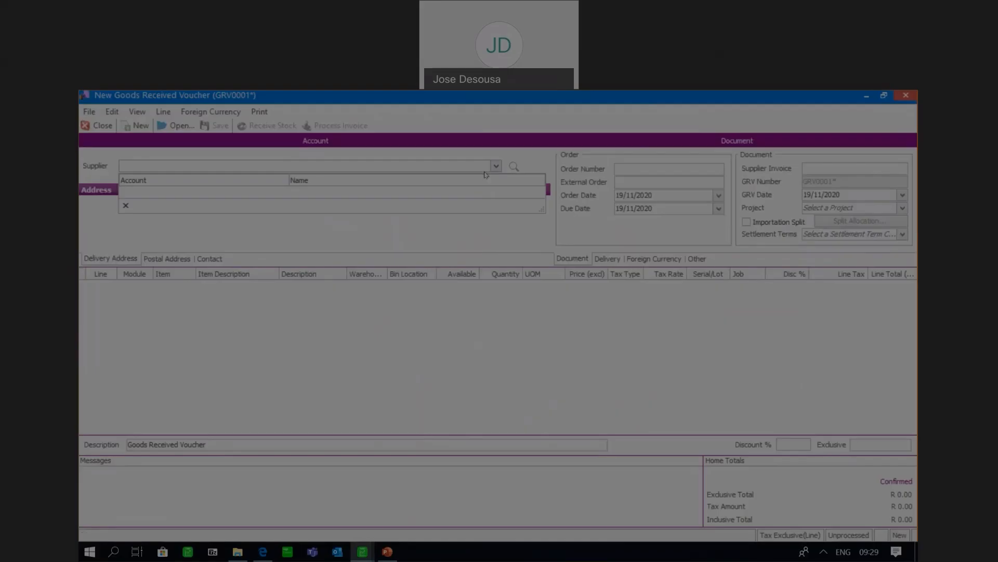
right_click(146, 166)
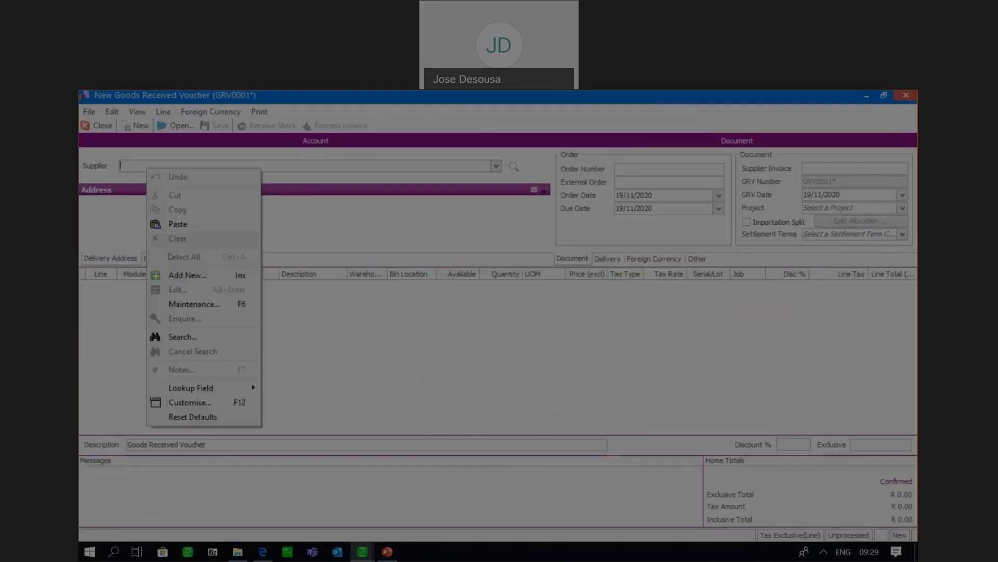
left_click(172, 275)
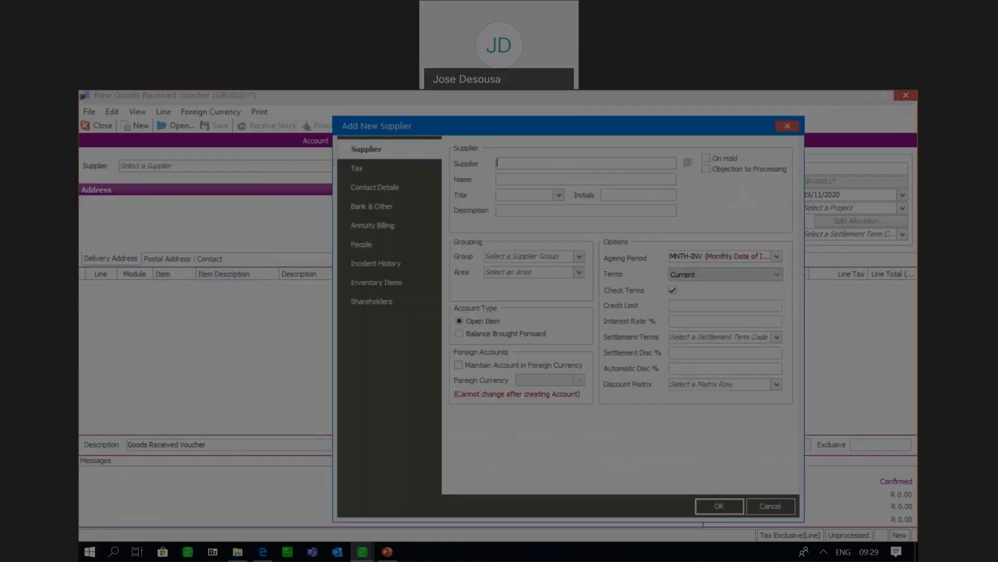
type("CCM")
left_click(501, 179)
type("CM")
key("BackSpace")
type("OMPLETE CHEMICALS")
key("Delete")
key("Delete")
key("Delete")
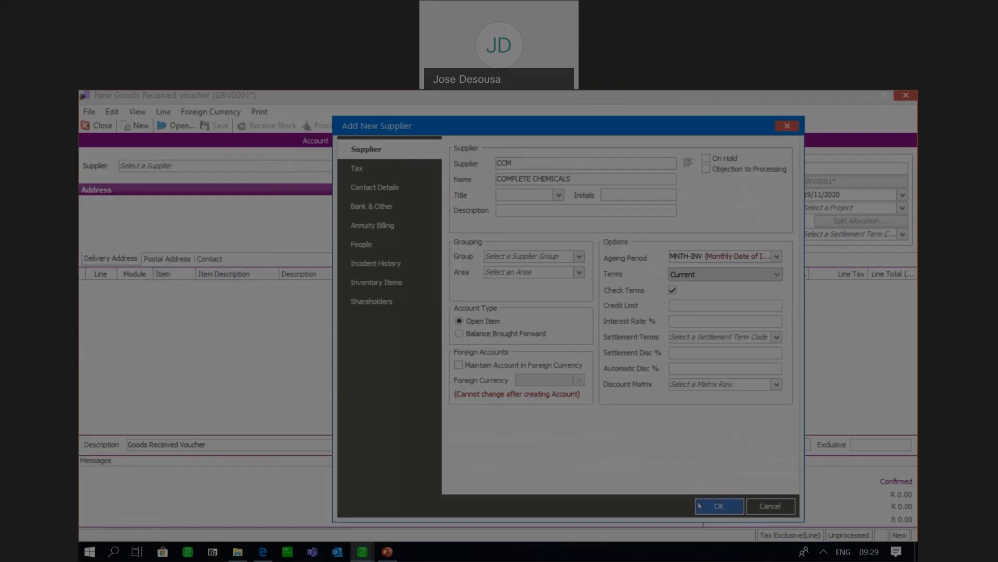
left_click(719, 506)
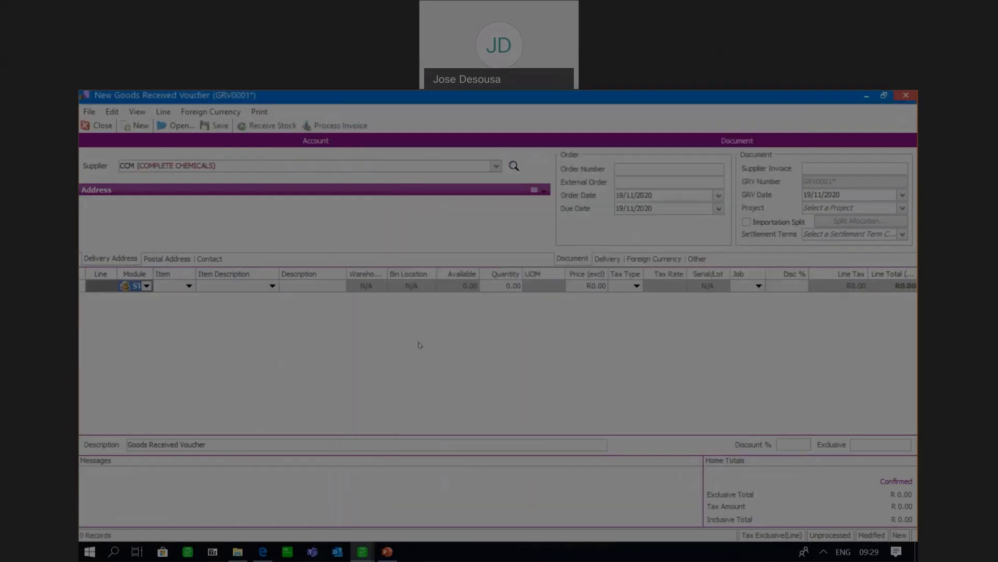
Step: Add item FSC928272 FABRIC SOFTENER 2L to the voucher's first line, using warehouse JHB and bin location L1
left_click(189, 286)
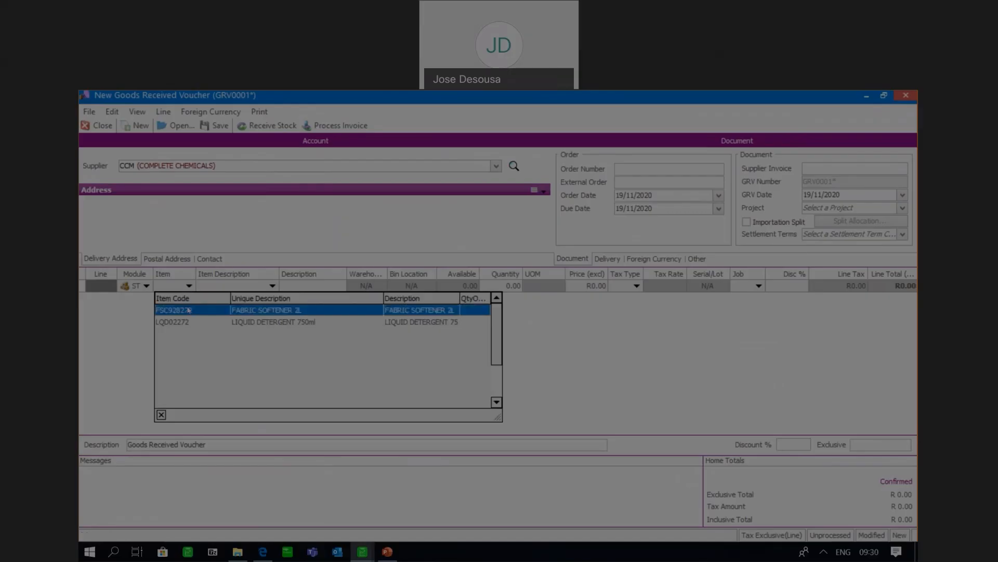
left_click(188, 309)
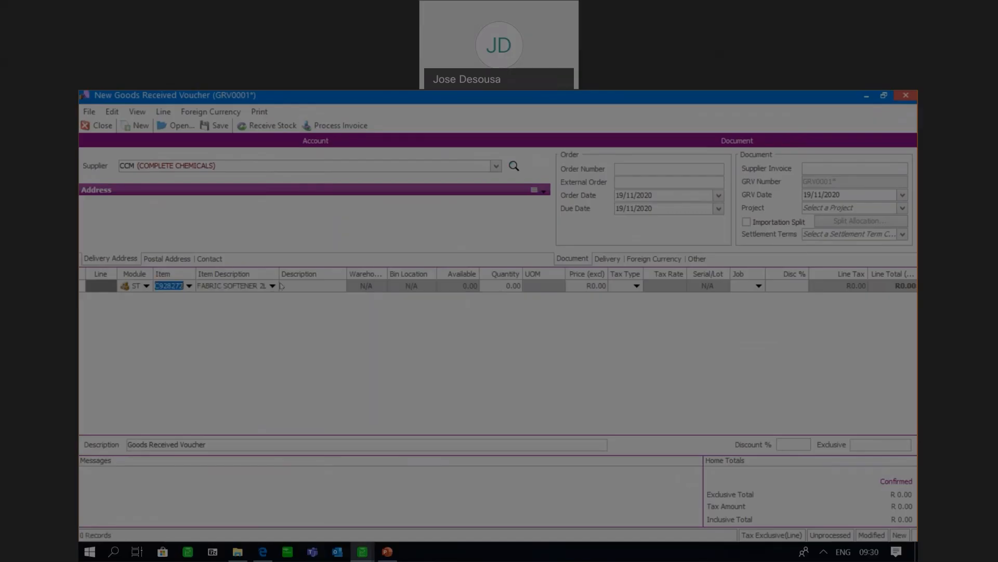
left_click(300, 286)
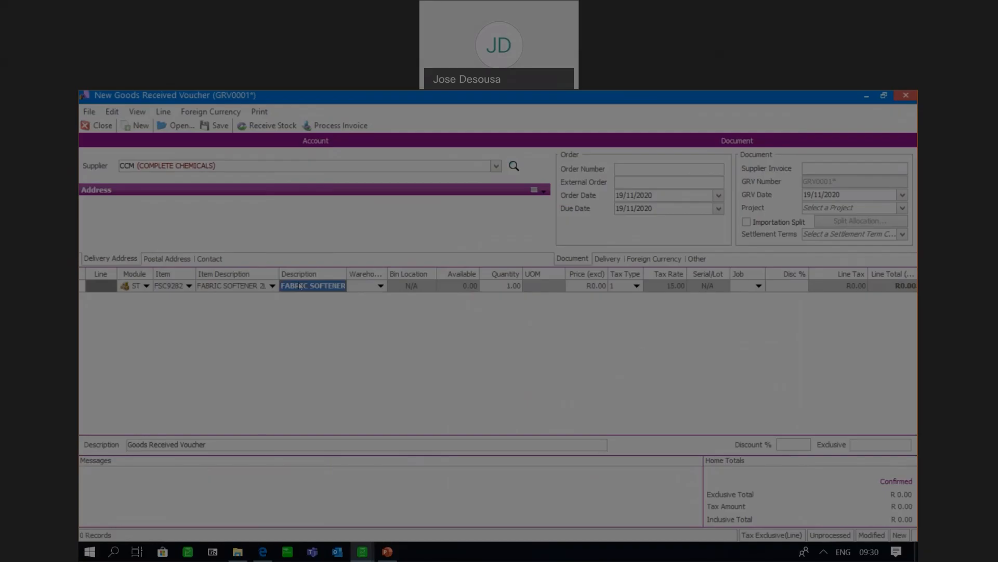
left_click(381, 285)
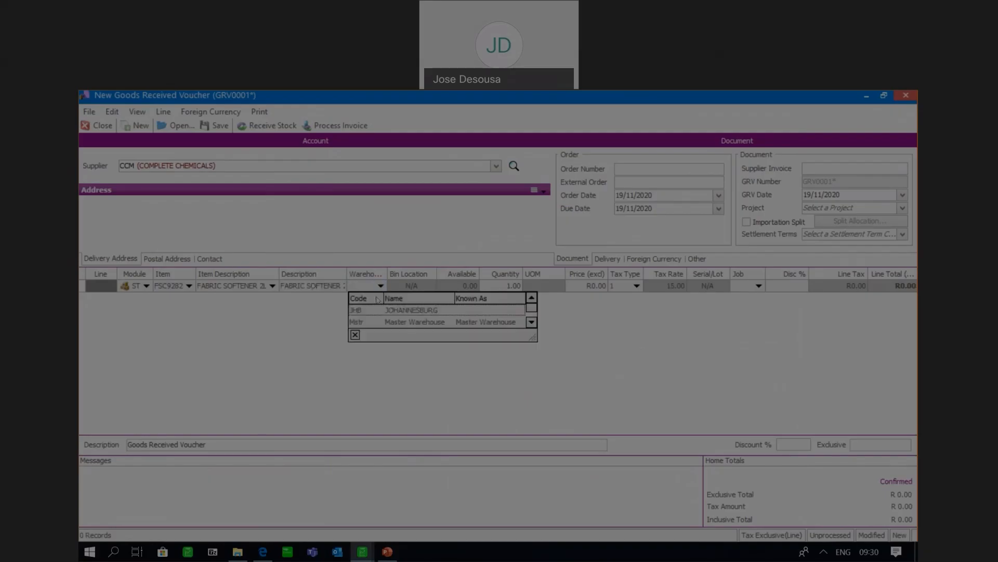
left_click(375, 310)
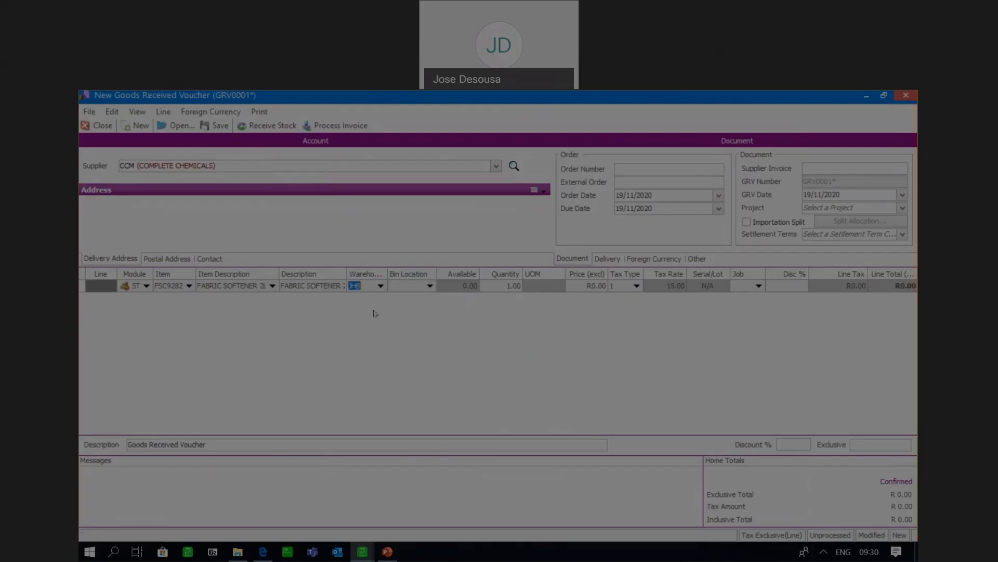
left_click(429, 286)
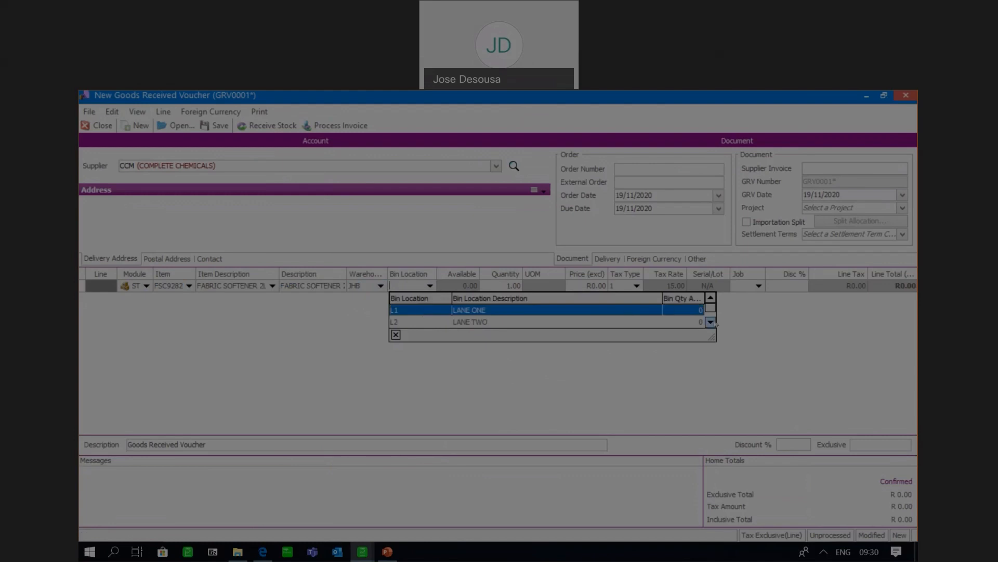
left_click(553, 314)
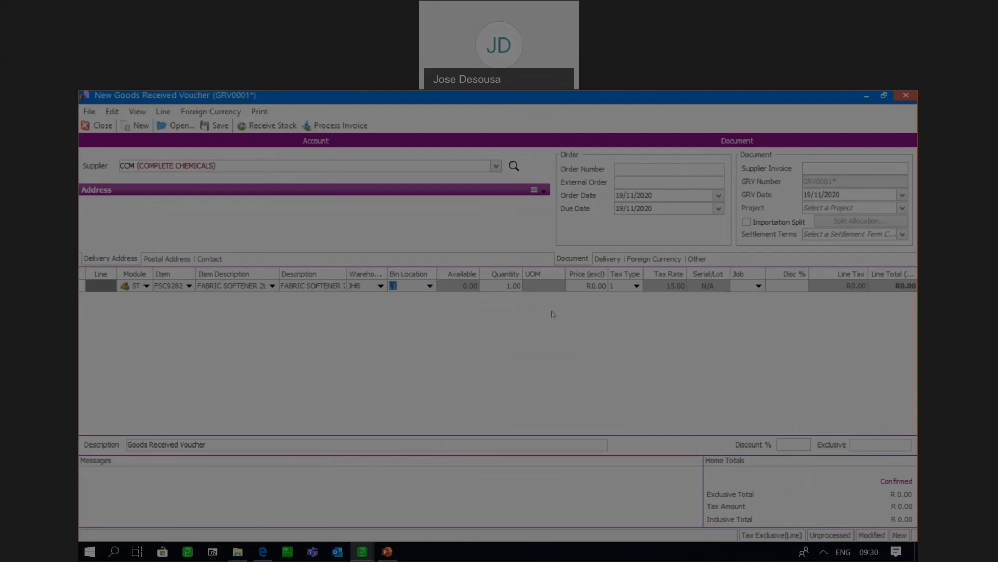
Step: Set the fabric softener line's quantity to 40 and its exclusive price to R15.99, completing the line
key("Tab")
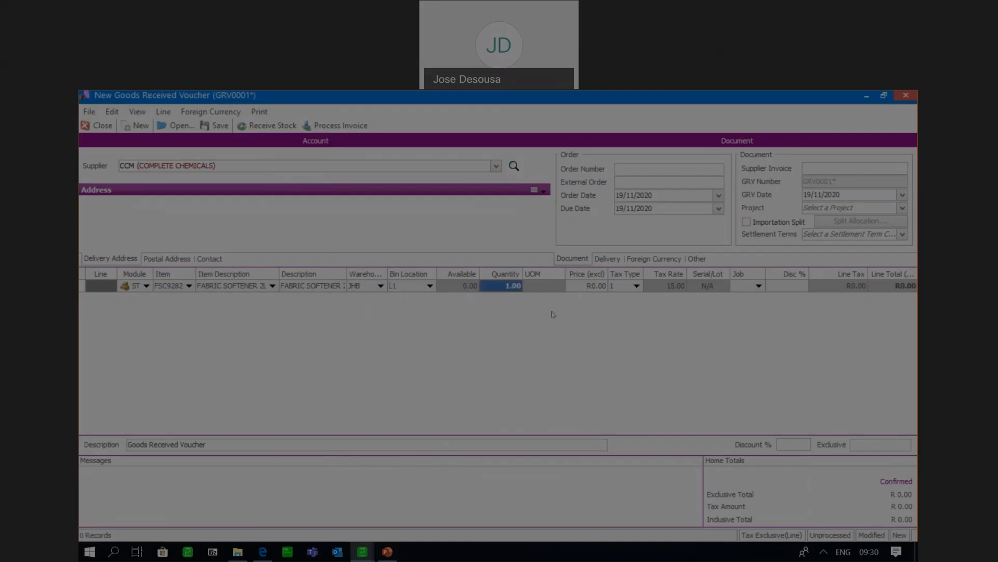
type("40")
key("Tab")
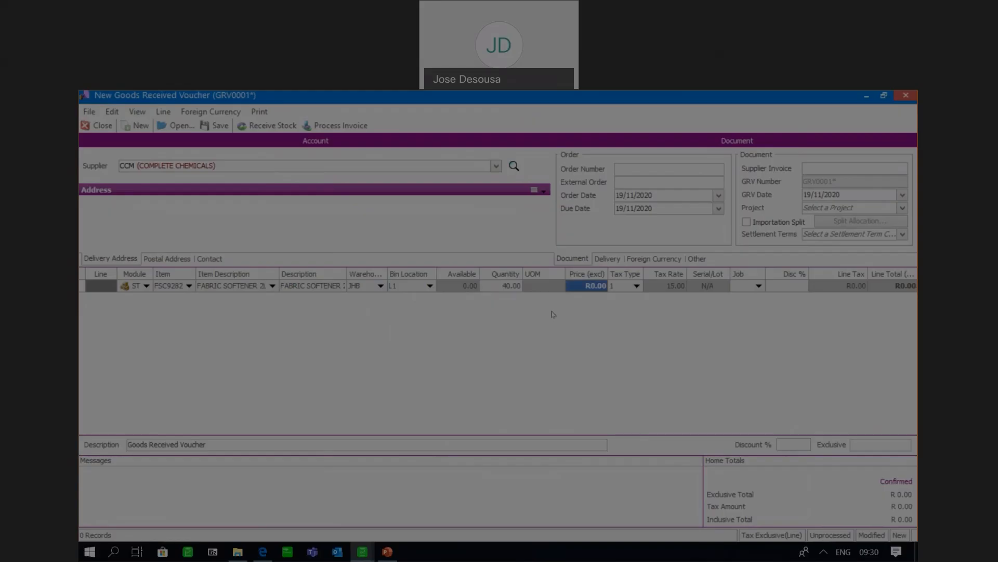
type("15.99")
key("Tab")
key("Tab")
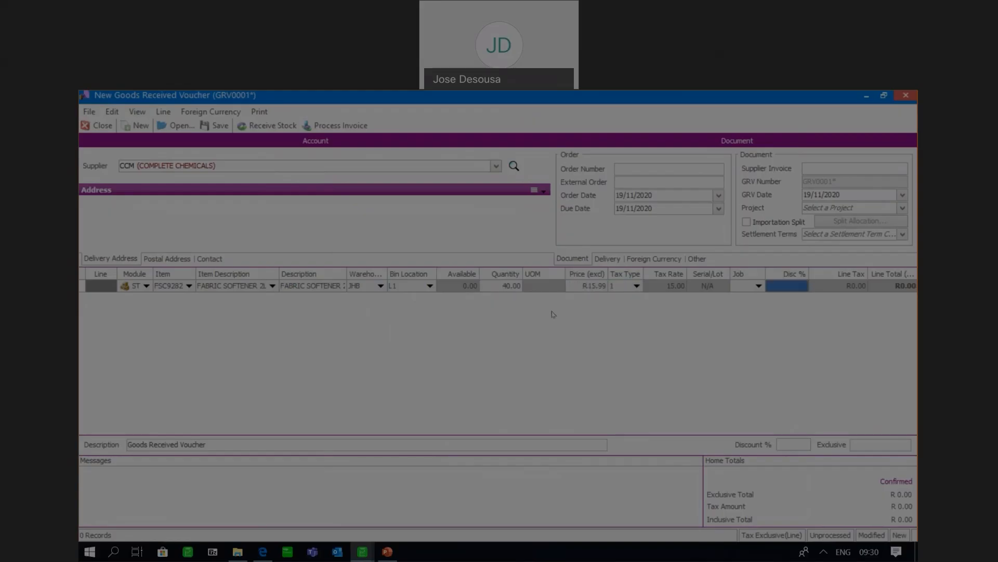
key("Tab")
Step: Add item LQD02272 LIQUID DETERGENT 750ml as the second line, using warehouse JHB and bin location L2
left_click(189, 298)
left_click(174, 334)
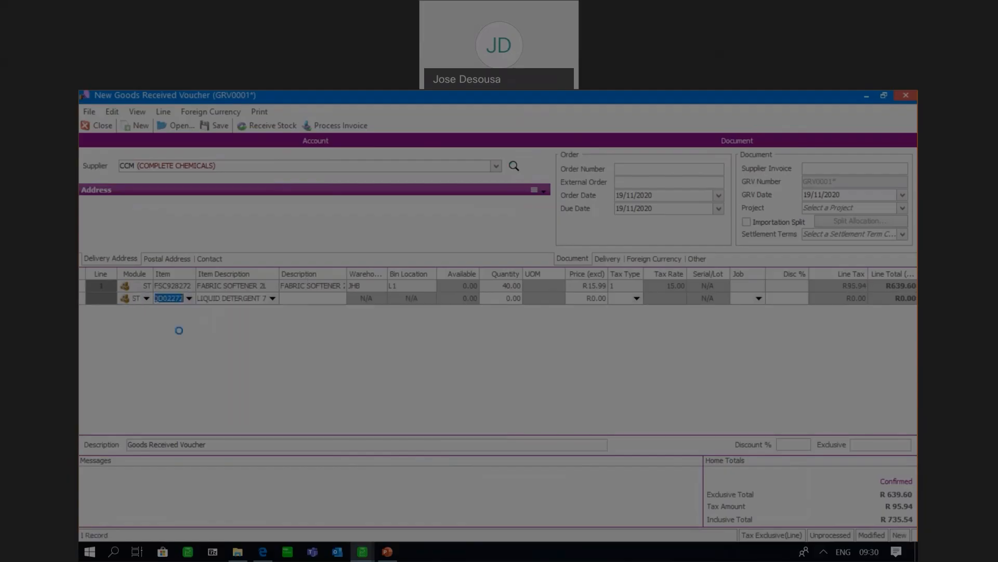
key("Tab")
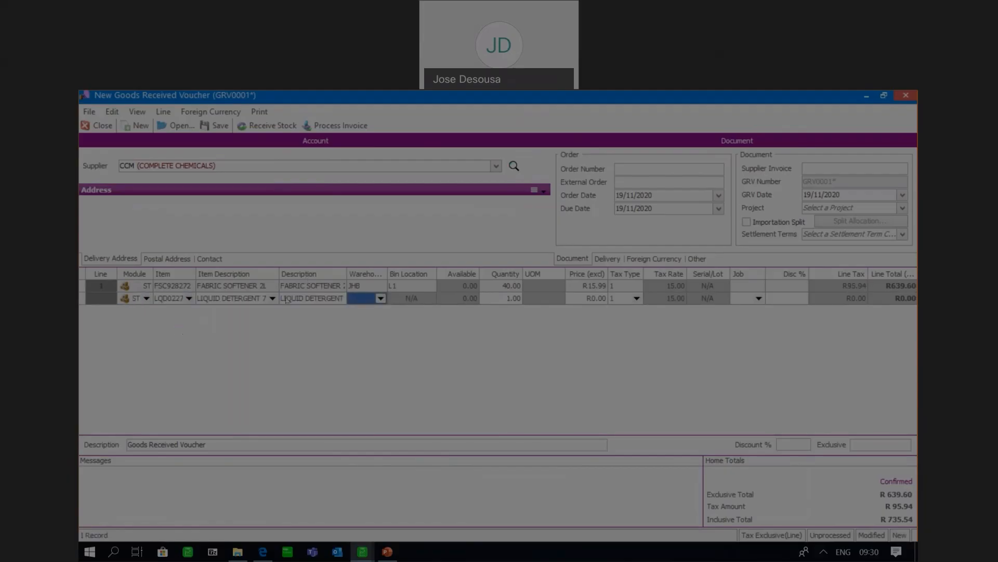
left_click(381, 298)
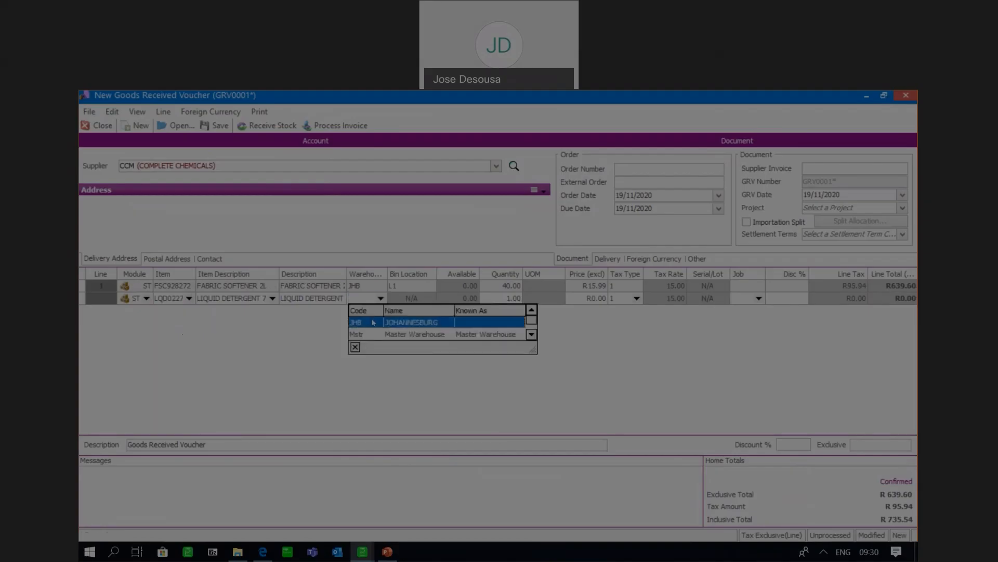
left_click(372, 319)
key("Tab")
left_click(431, 299)
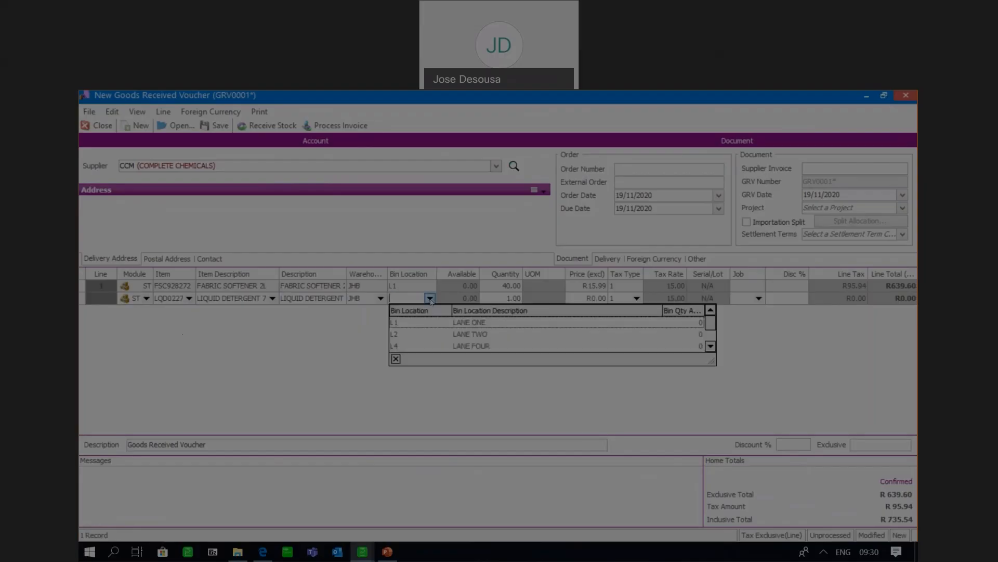
left_click(416, 334)
Step: Set the liquid detergent line's quantity to 30 and its exclusive price to R12.50, completing the line
key("Tab")
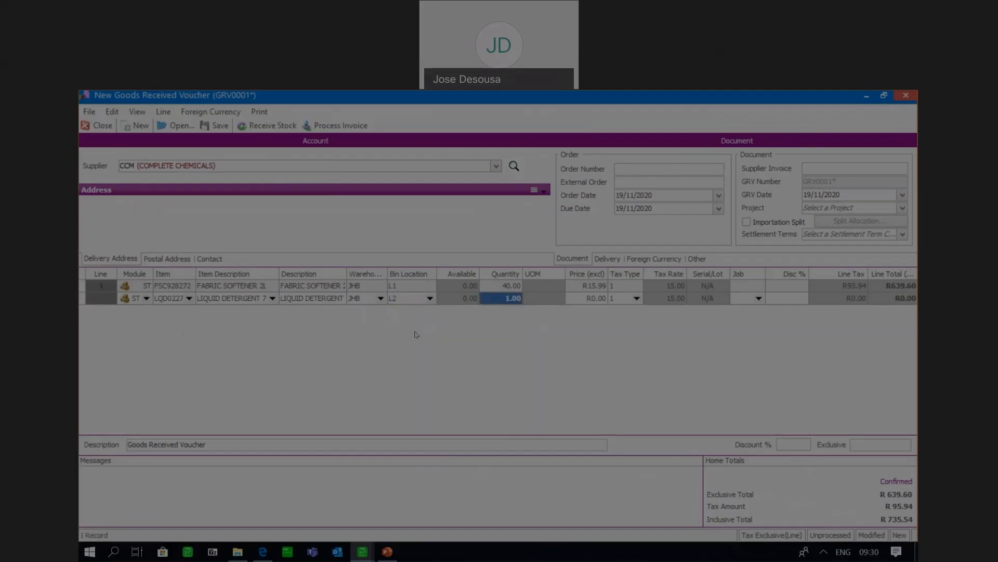
type("30")
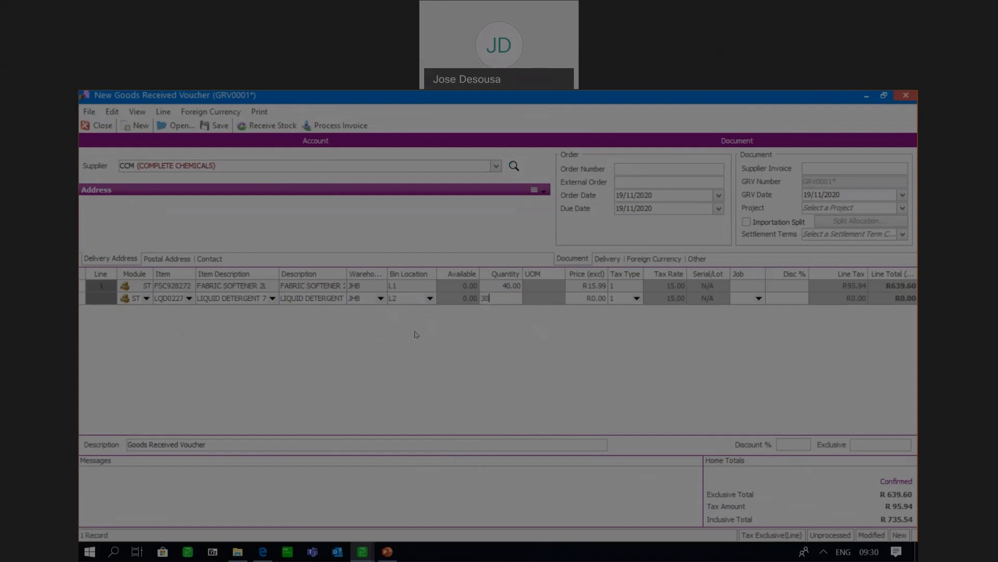
key("Tab")
type("12.5")
key("Tab")
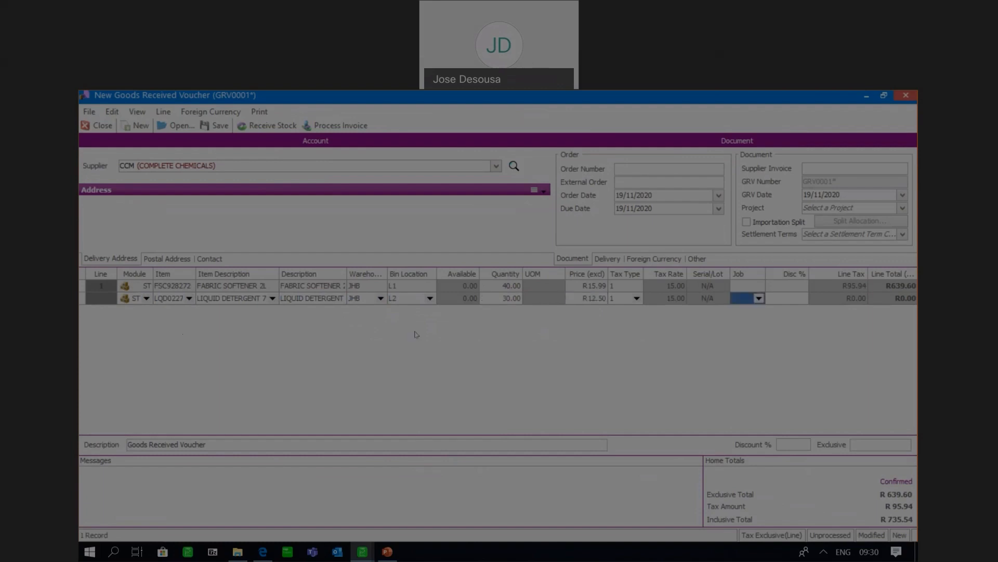
key("Tab")
key("Tab")
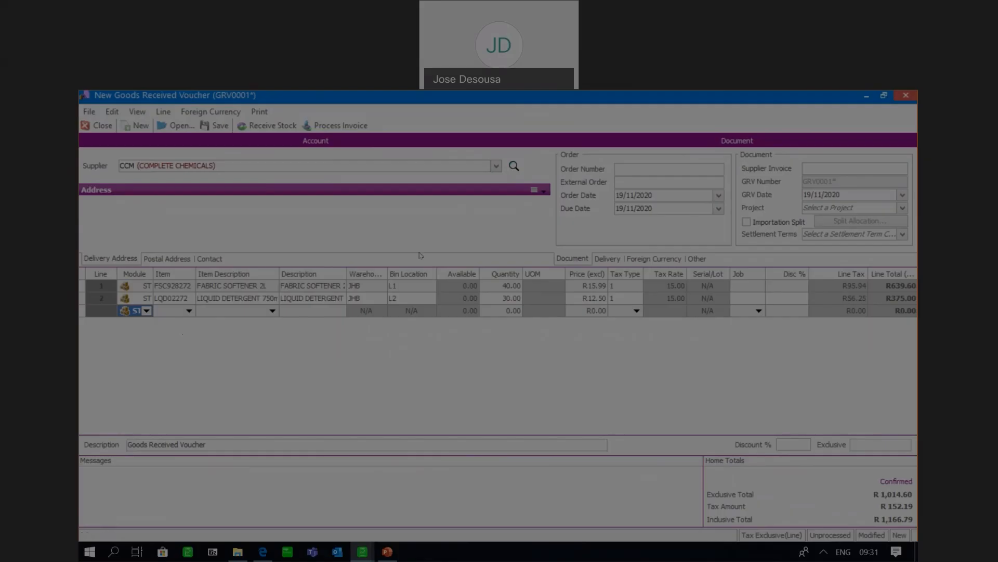
Step: Enter supplier invoice number S92827 on the voucher and process the invoice
left_click(815, 163)
type("S92827")
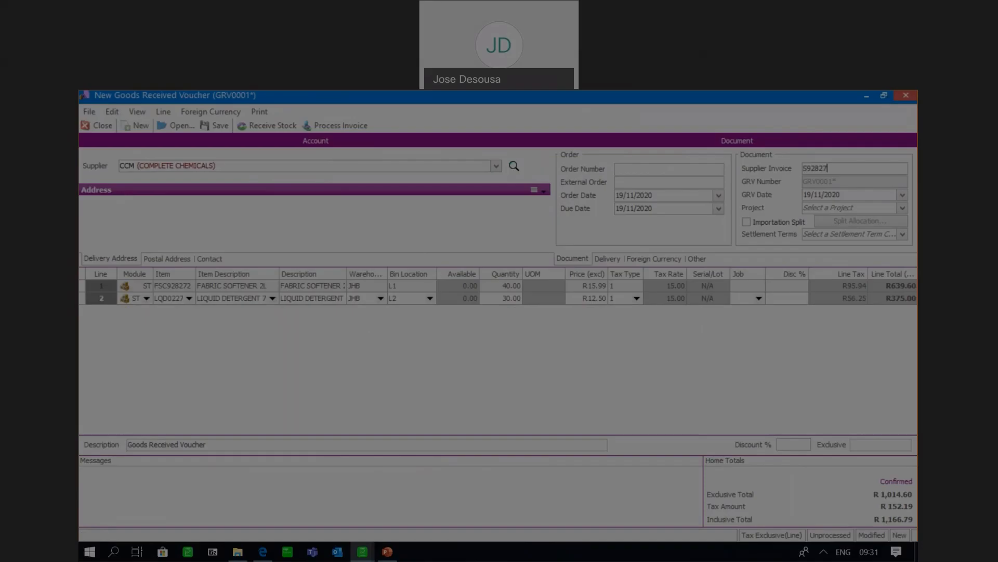
left_click(350, 127)
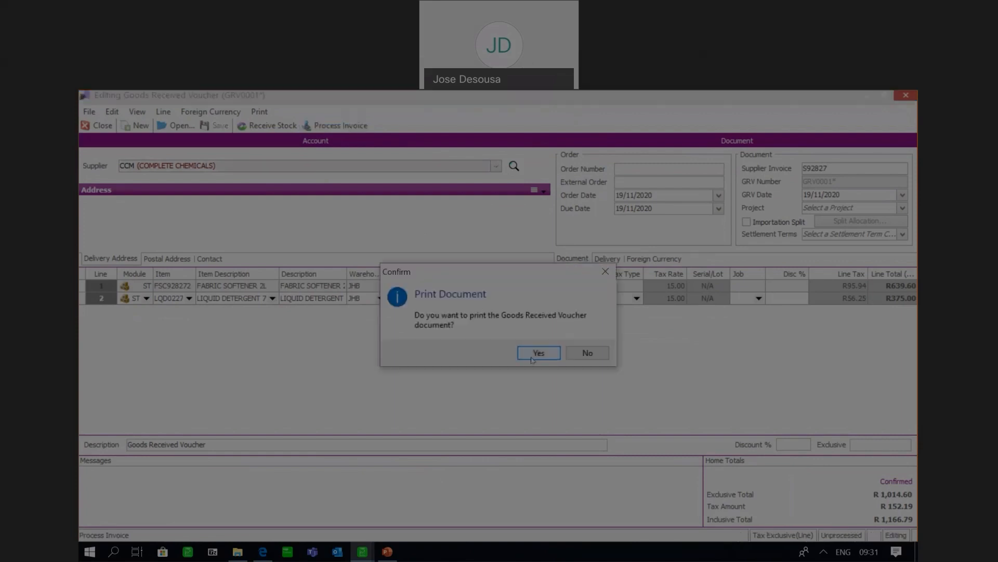
Step: Review the print previews of the Goods Received Voucher and the Supplier Invoice, closing each one
left_click(528, 353)
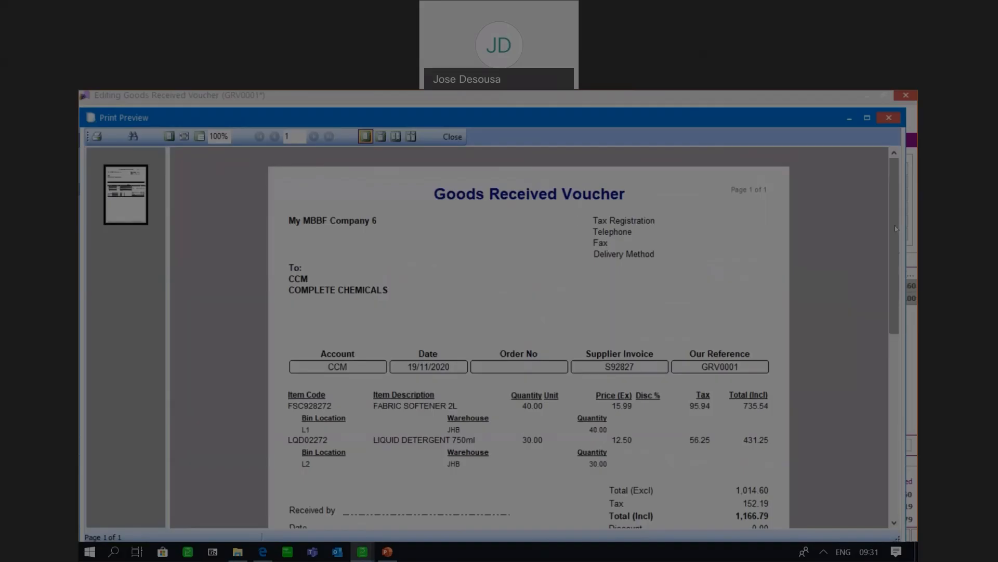
scroll(895, 229, "down", 3)
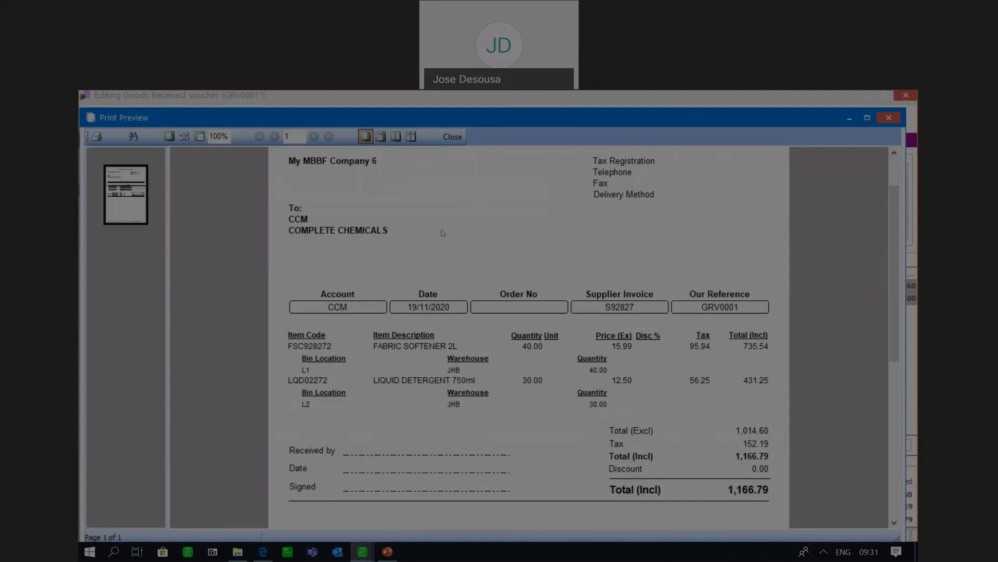
left_click(452, 138)
left_click(551, 349)
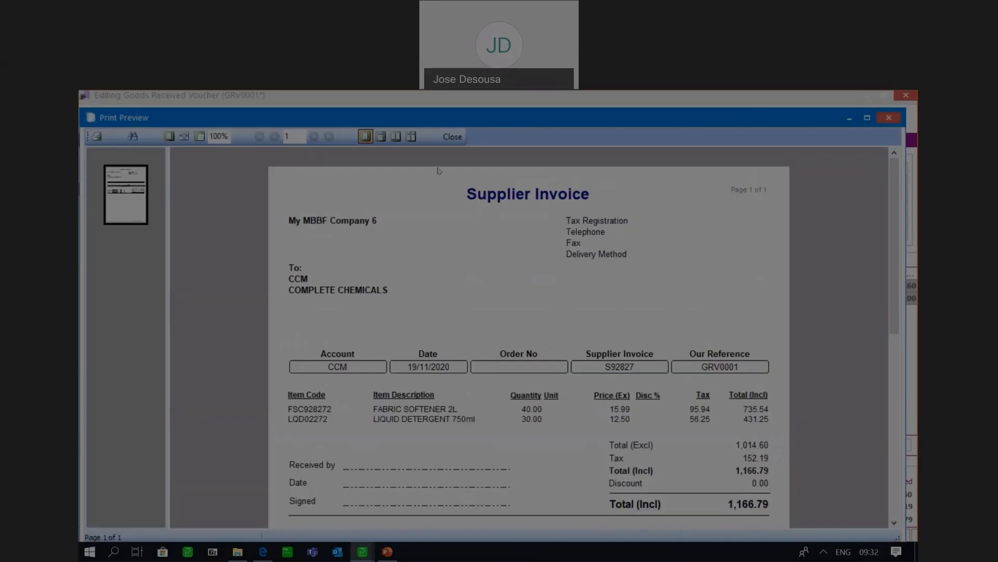
left_click(453, 137)
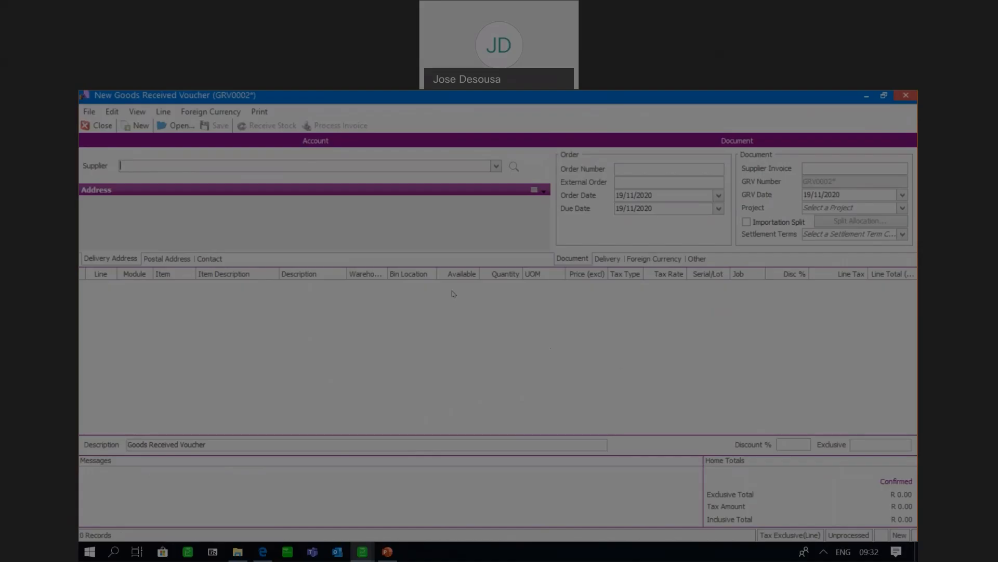
Step: On the new voucher, choose supplier CCM and add a line for FABRIC SOFTENER 2L in the JHB warehouse
left_click(496, 166)
left_click(395, 193)
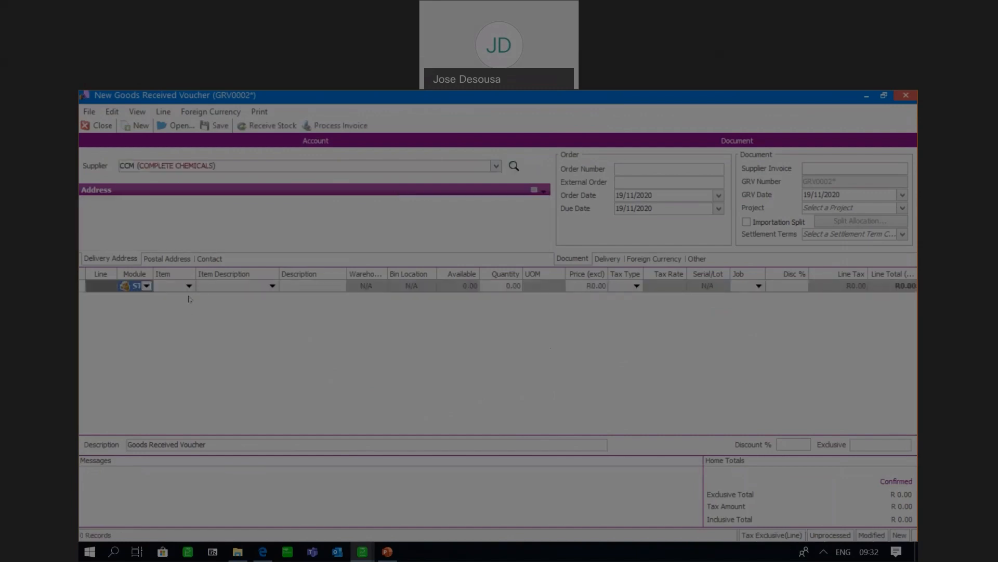
left_click(189, 285)
left_click(185, 310)
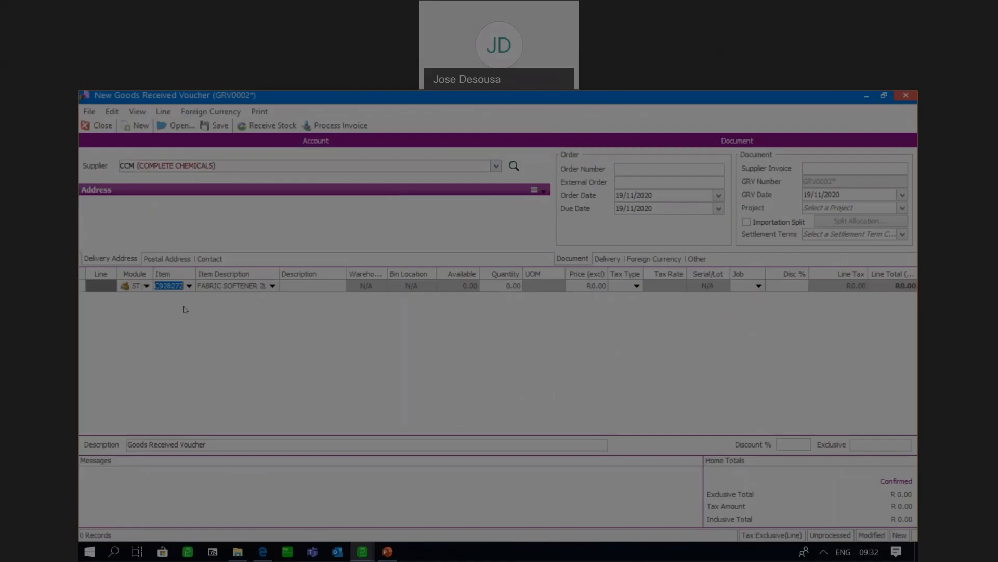
key("Tab")
key("Tab")
key("Tab")
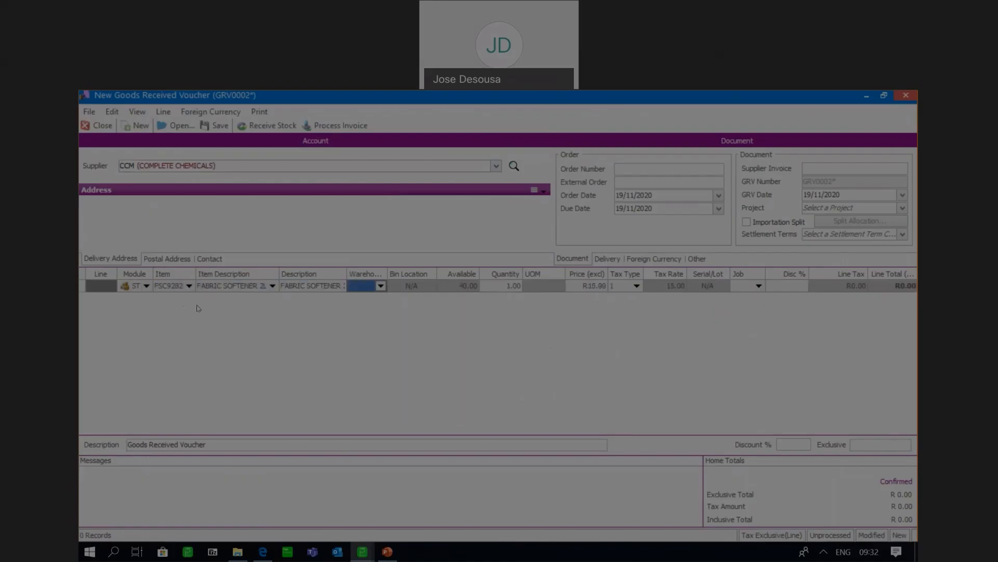
left_click(381, 286)
left_click(372, 310)
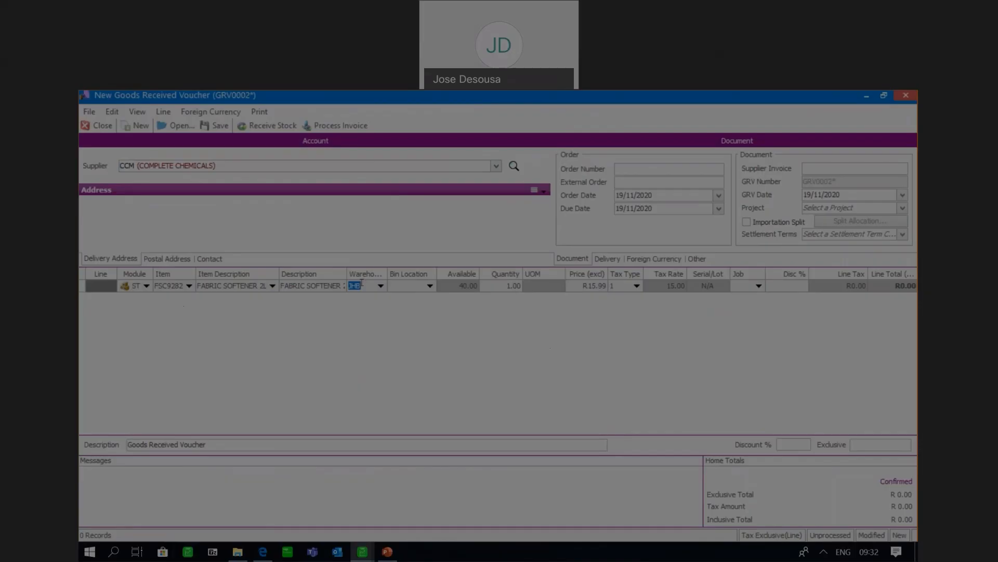
Step: Open the bin location selection from the fabric softener line's quantity and allocate 25 units to bin L1
left_click(499, 285)
left_click(517, 286)
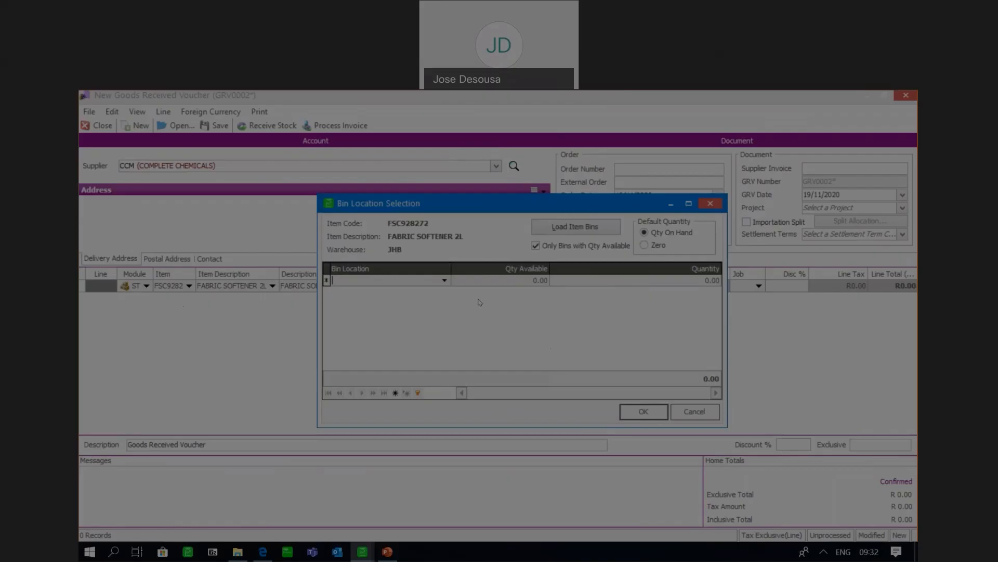
left_click(445, 280)
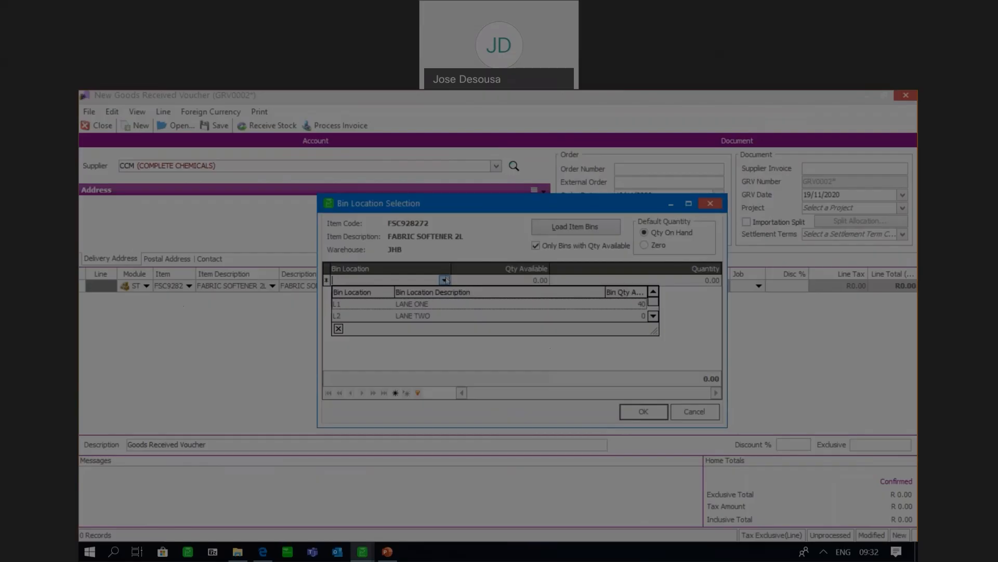
left_click(422, 304)
key("Tab")
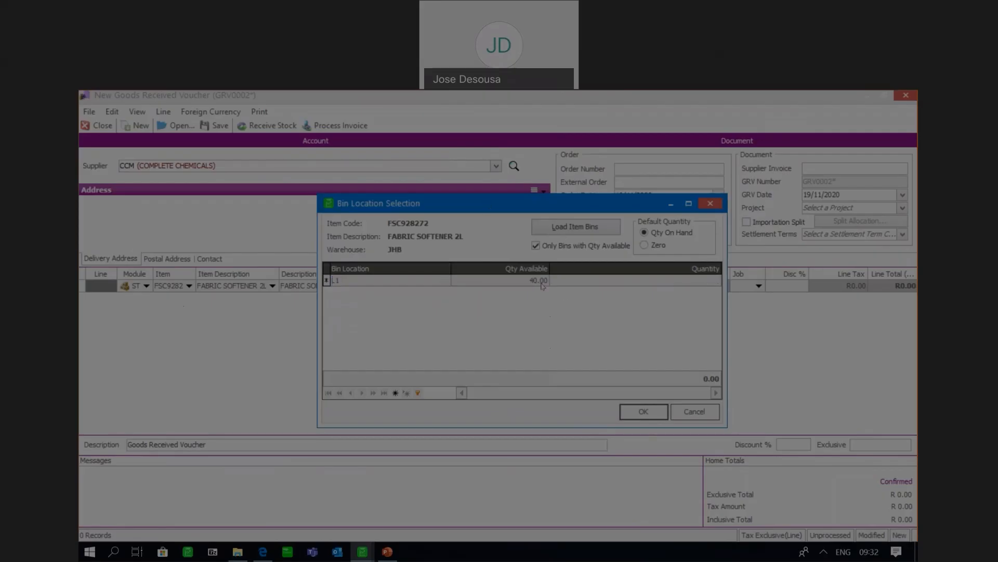
type("25")
key("Return")
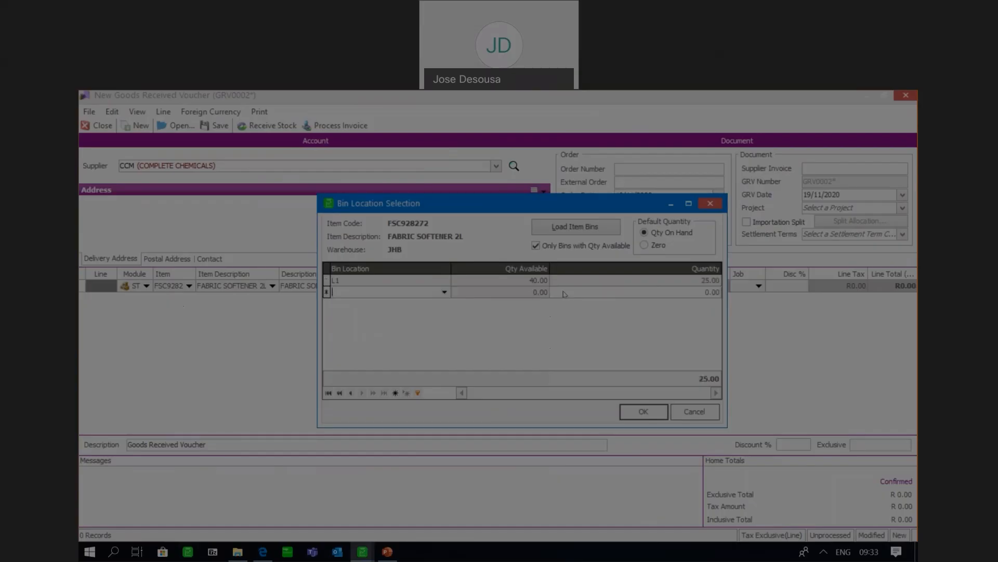
Step: Allocate 29 units of the fabric softener to bin L2 and accept the bin allocation for the line
left_click(445, 292)
left_click(416, 329)
key("Return")
type("29")
key("Return")
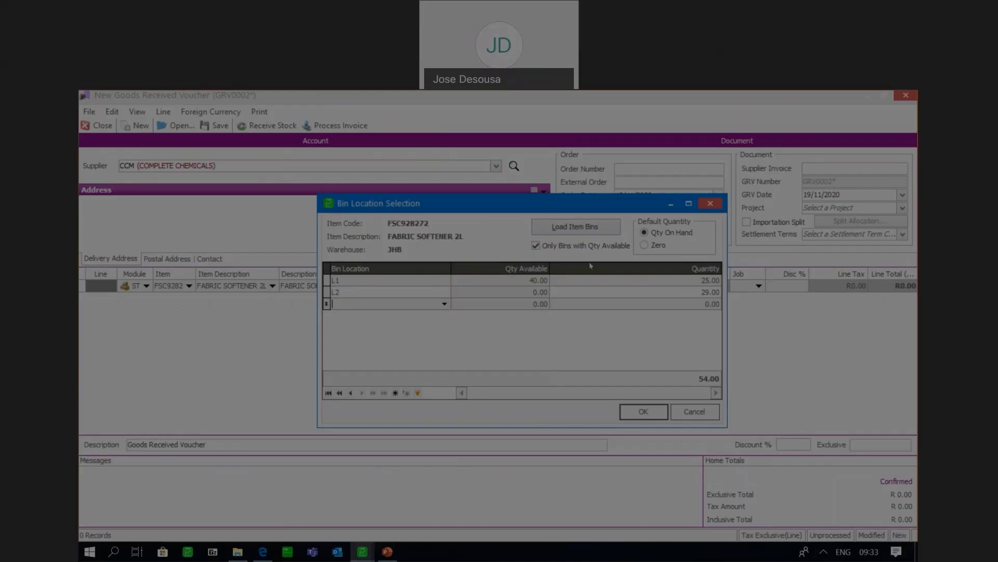
left_click(634, 411)
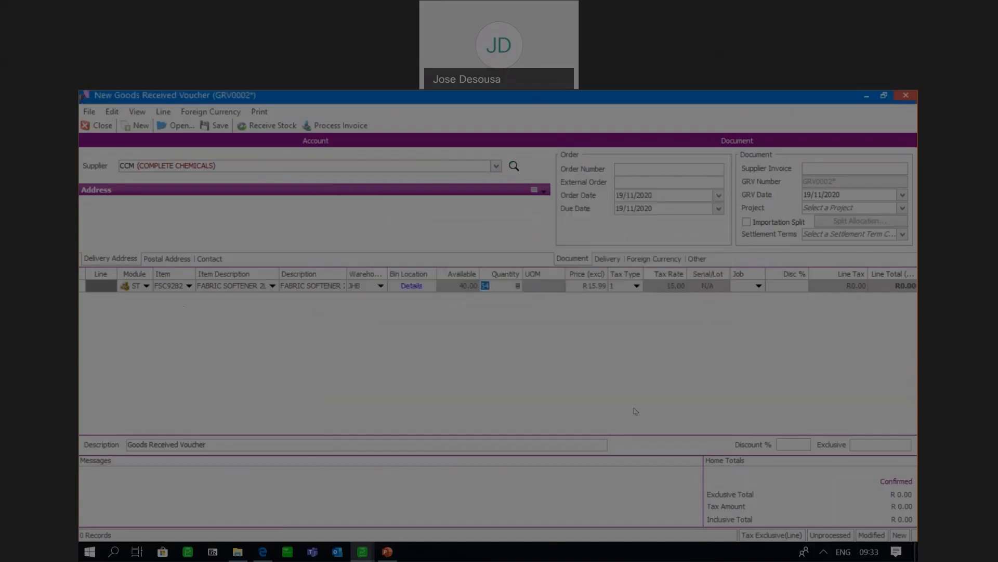
key("Tab")
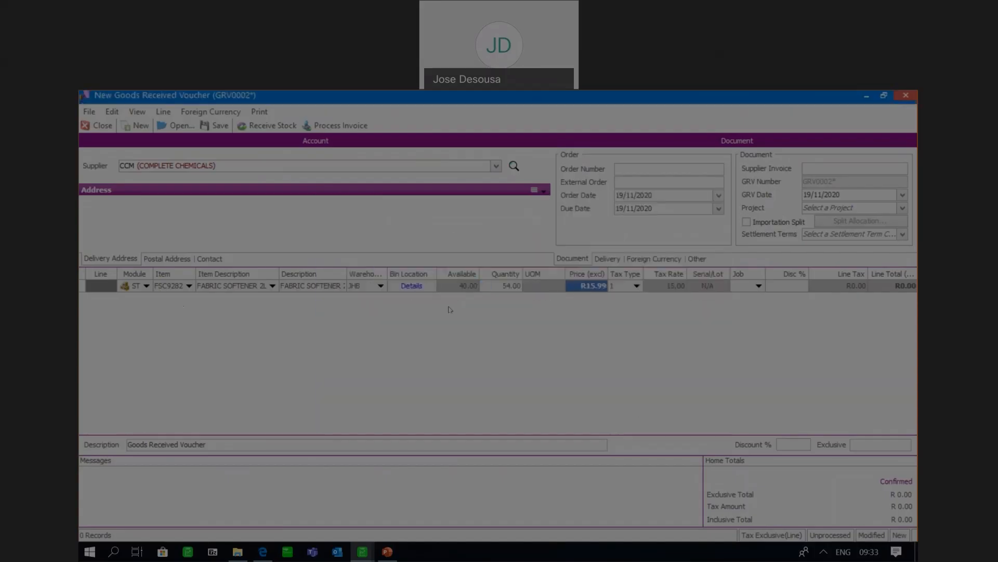
Step: Complete the fabric softener line and add a second line for LIQUID DETERGENT 750ml in the JHB warehouse
key("Tab")
key("Tab")
key("Tab")
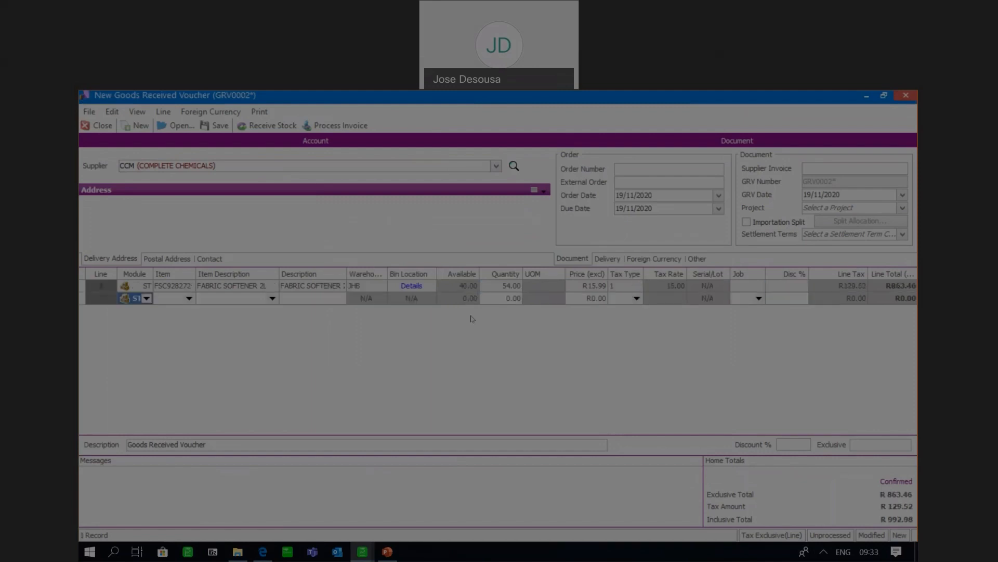
left_click(189, 298)
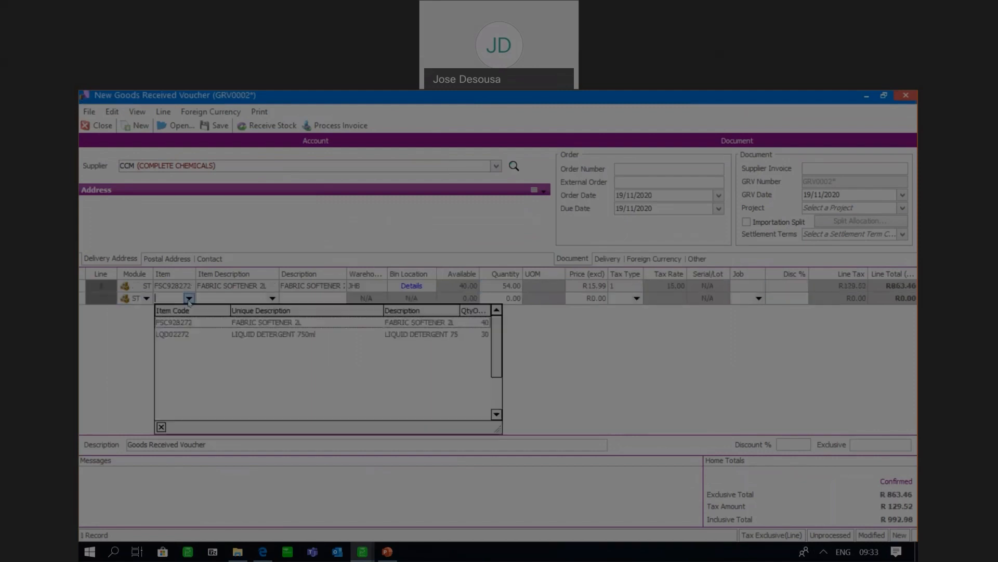
left_click(179, 332)
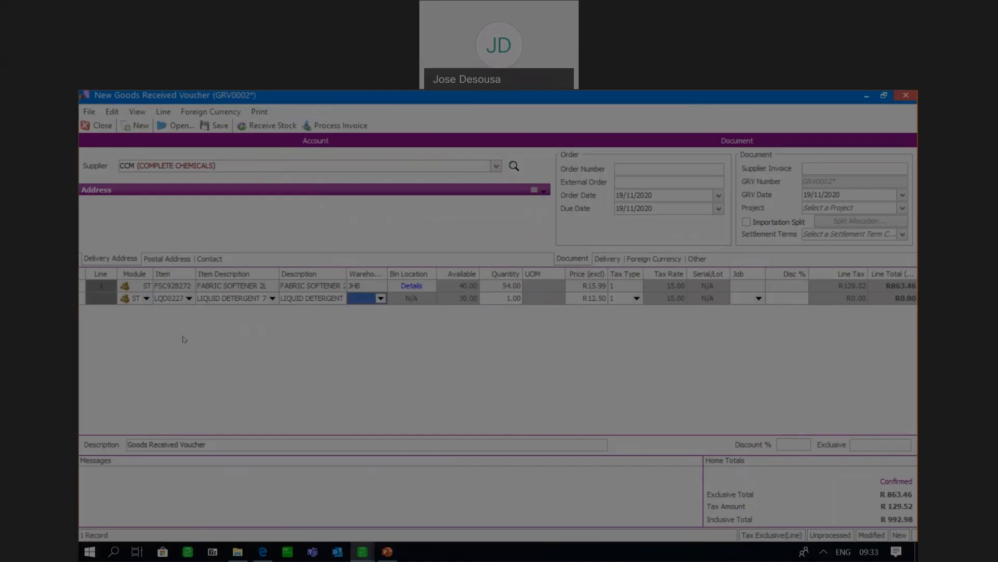
left_click(380, 298)
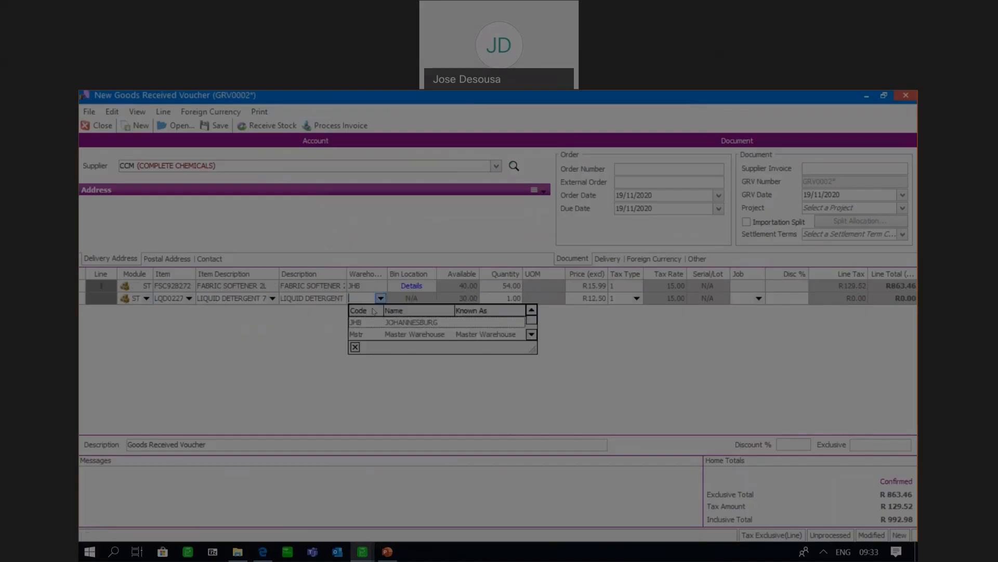
left_click(369, 323)
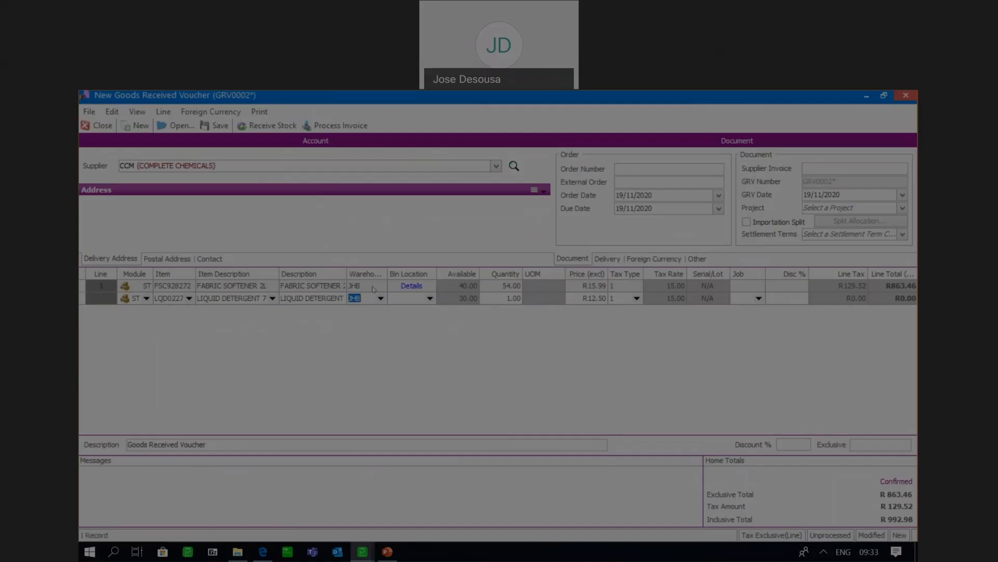
Step: Open the bin location selection from the liquid detergent line's quantity and allocate 19 units to bin L1
left_click(501, 303)
left_click(518, 298)
left_click(444, 280)
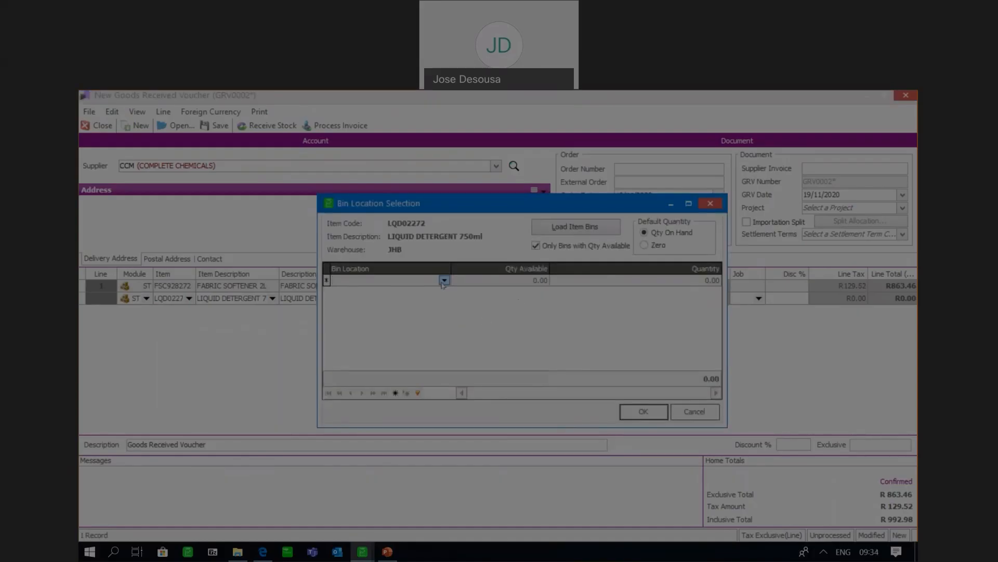
left_click(427, 307)
key("Tab")
type("19")
key("Tab")
Step: Allocate 33 units of the liquid detergent to bin L2
left_click(444, 292)
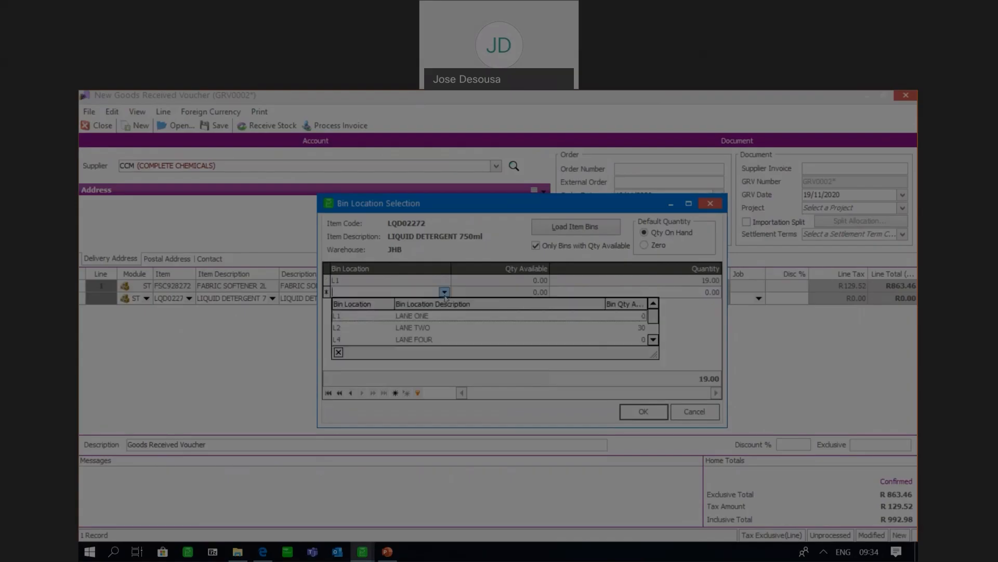
left_click(421, 332)
key("Tab")
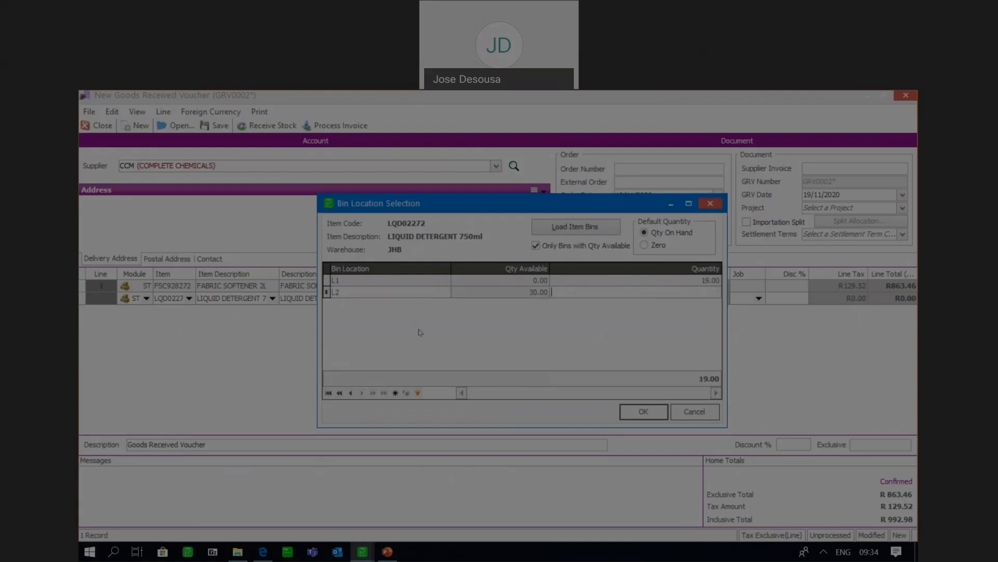
type("33")
key("Tab")
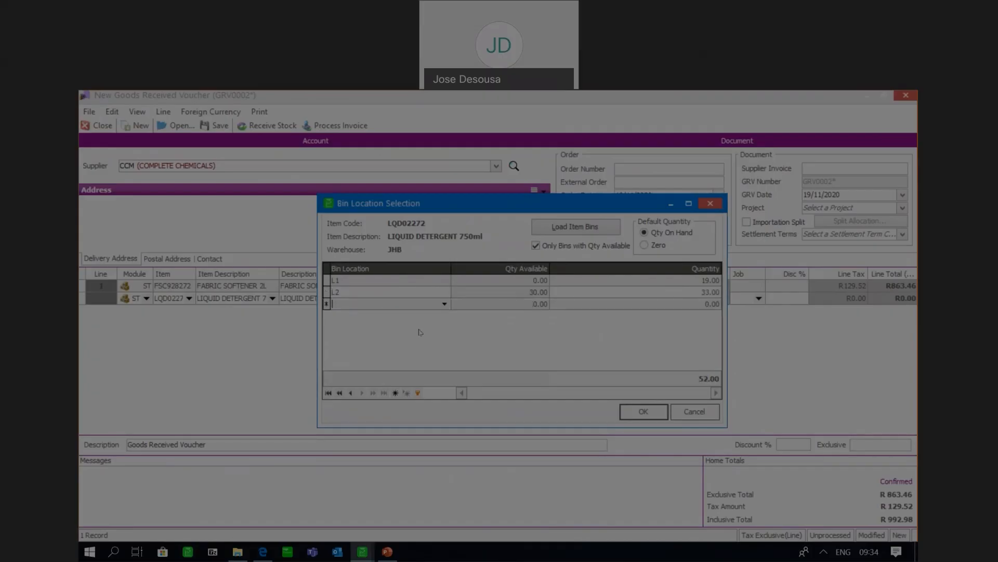
Step: Allocate 8 units to bin L4, accept the bin allocation and set the liquid detergent line's quantity to 60
left_click(445, 304)
left_click(422, 354)
key("Tab")
type("8")
key("Tab")
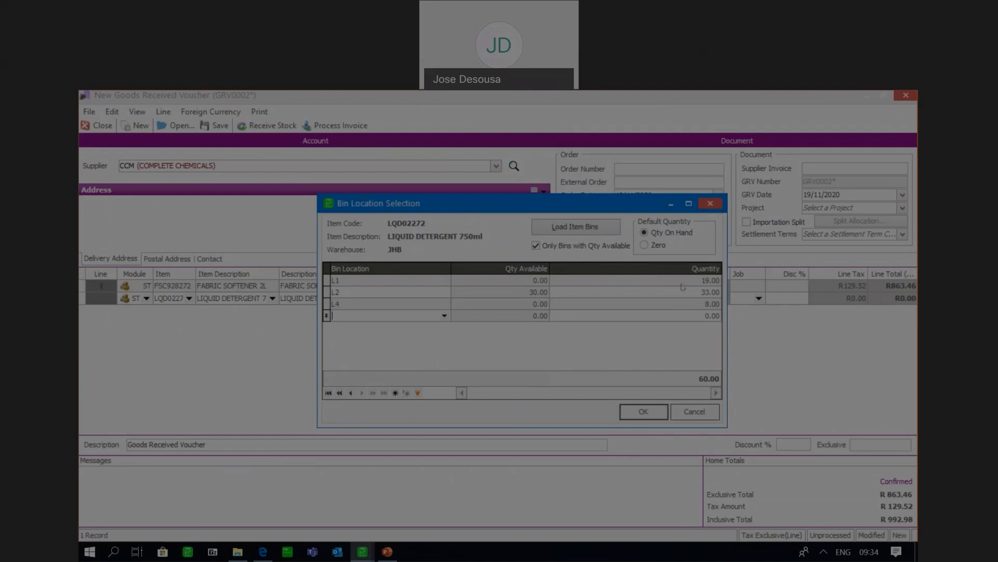
left_click(645, 411)
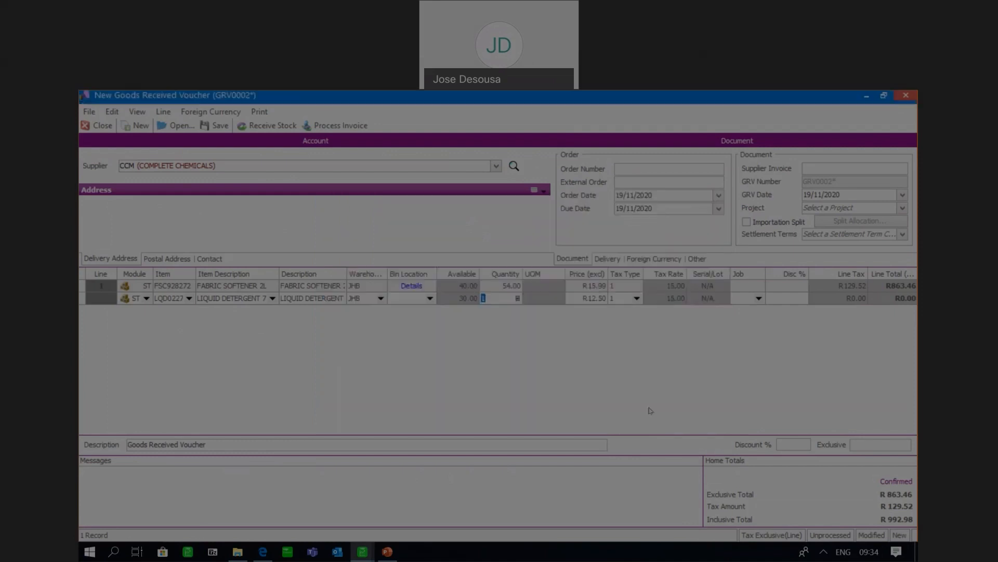
type("60")
Step: Enter S087333 as the supplier invoice number and process the voucher's invoice
left_click(817, 166)
type("S08")
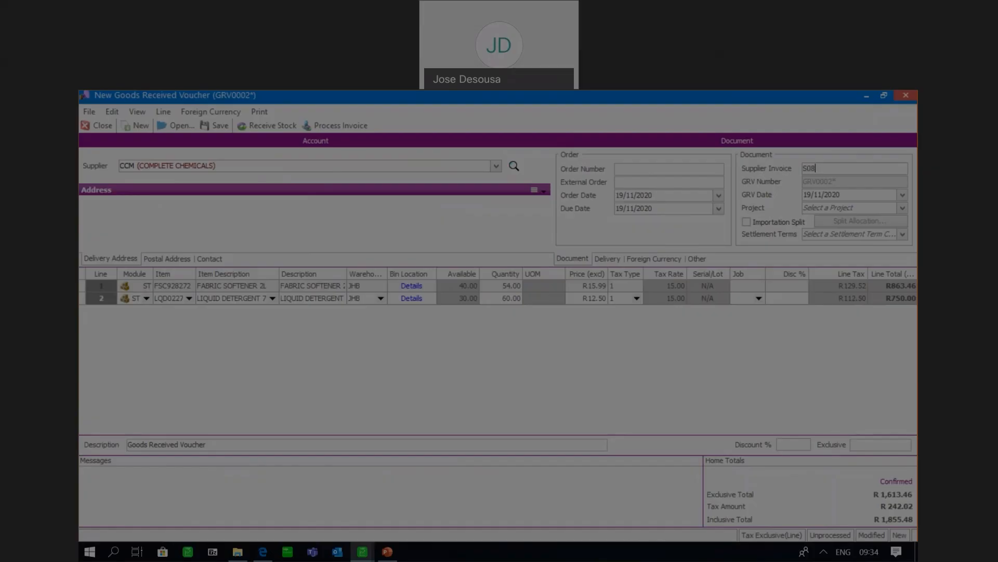
type("7333")
left_click(341, 125)
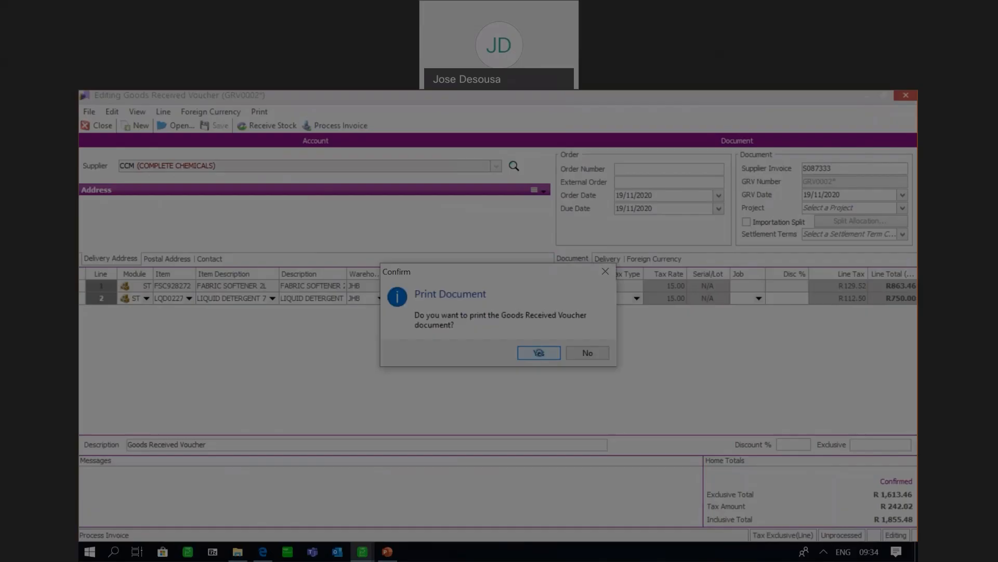
Step: Preview the Goods Received Voucher's bin allocations and the Supplier Invoice, closing each print preview
left_click(539, 353)
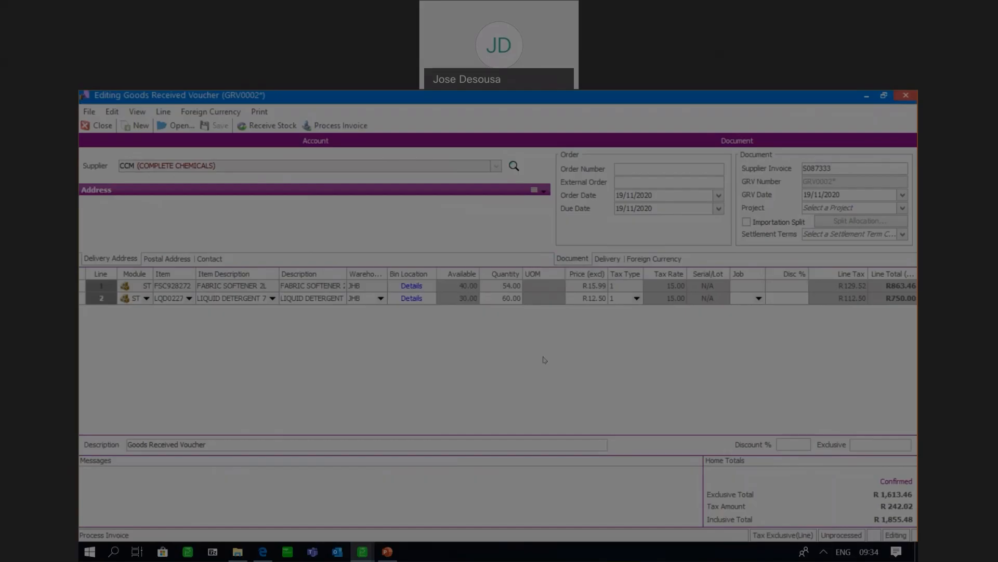
left_click_drag(899, 179, 900, 214)
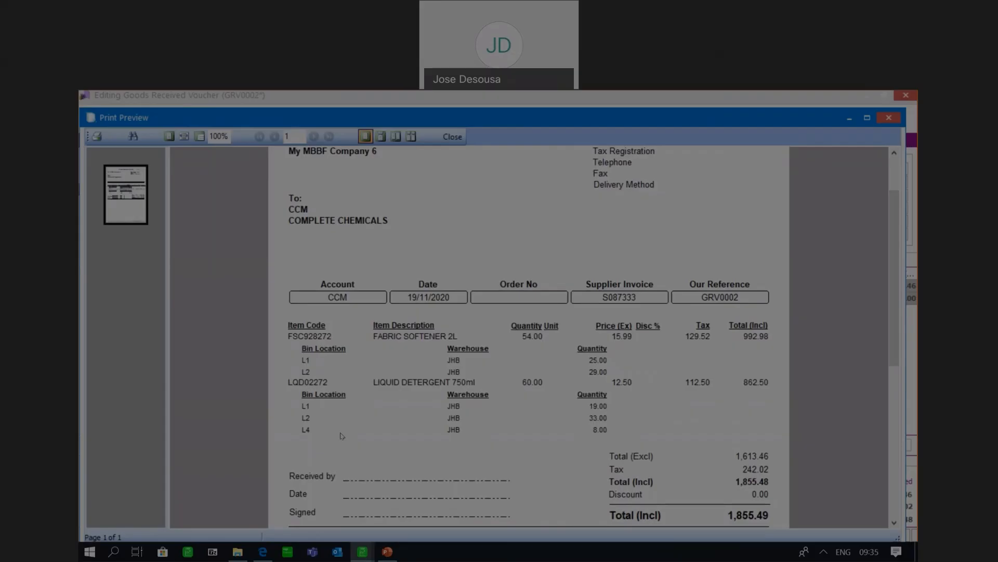
left_click(452, 137)
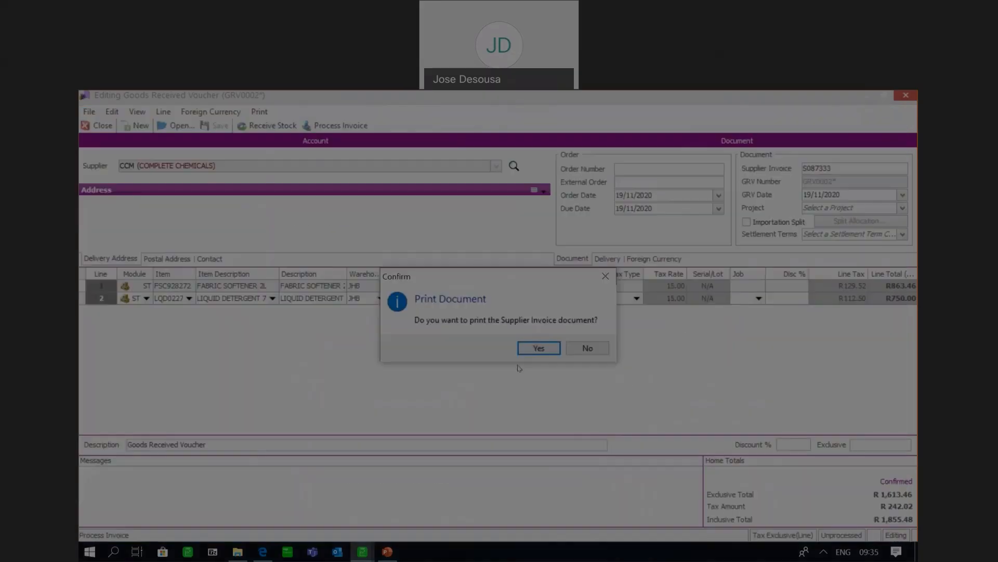
left_click(539, 349)
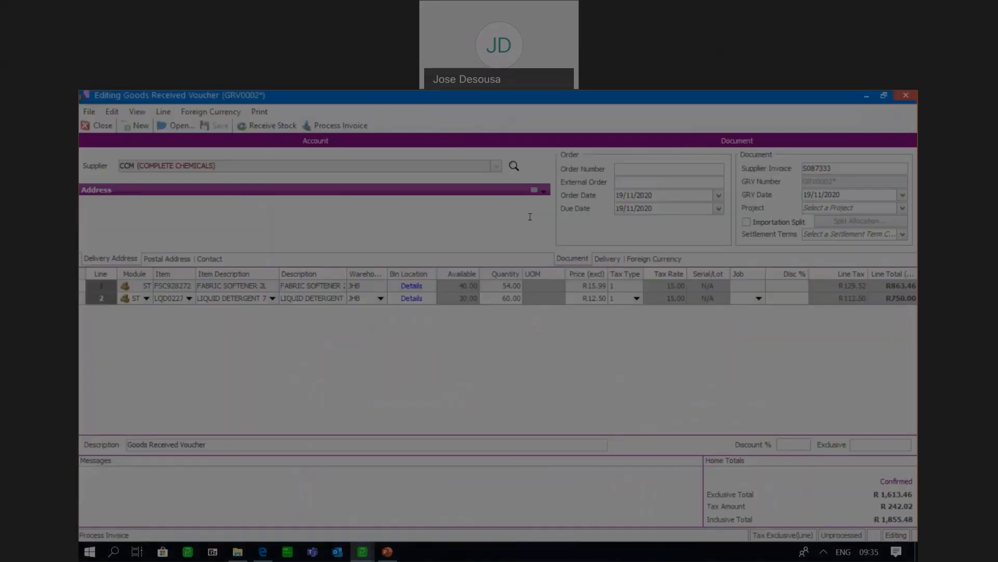
left_click(452, 136)
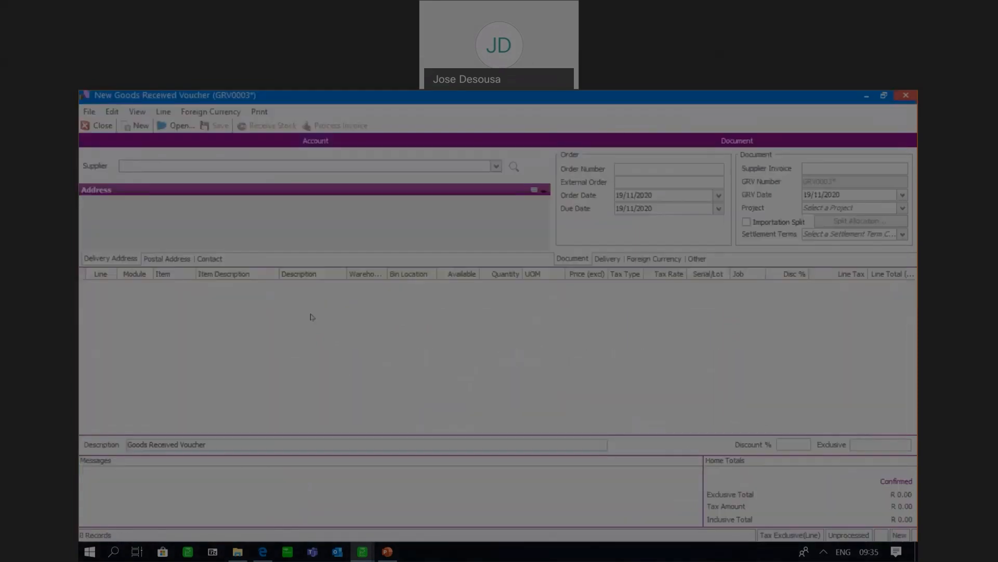
left_click(188, 303)
left_click(190, 286)
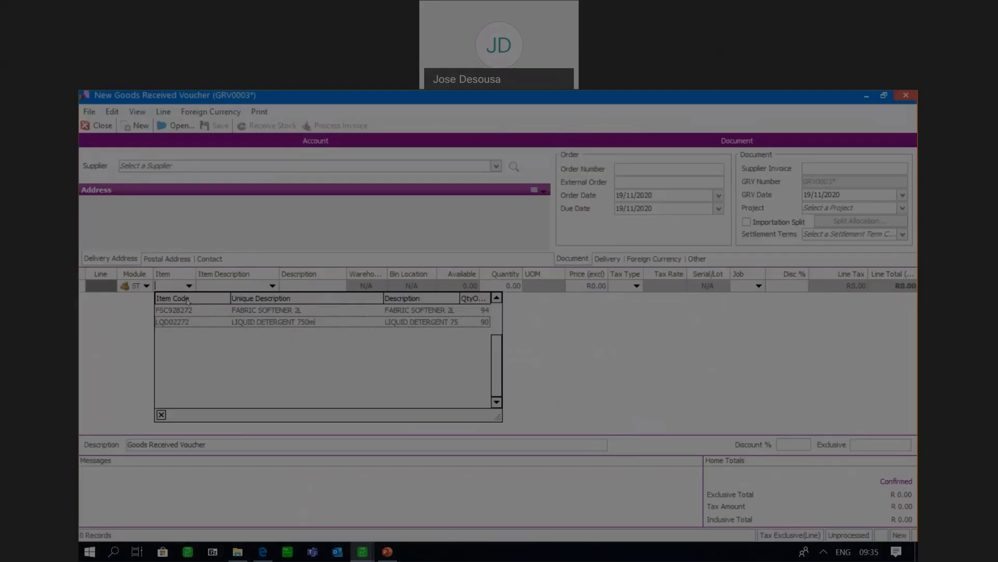
left_click(189, 309)
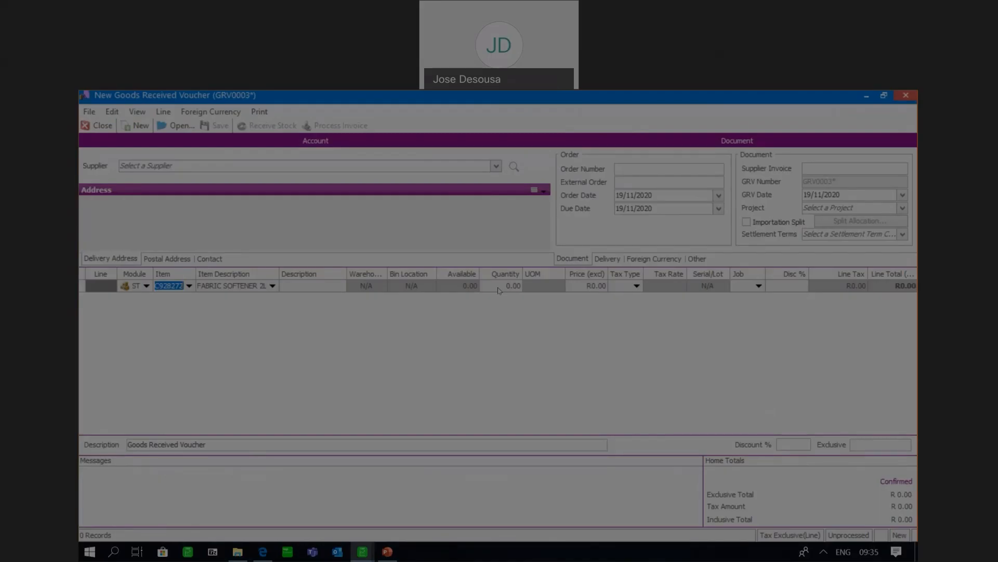
left_click(100, 129)
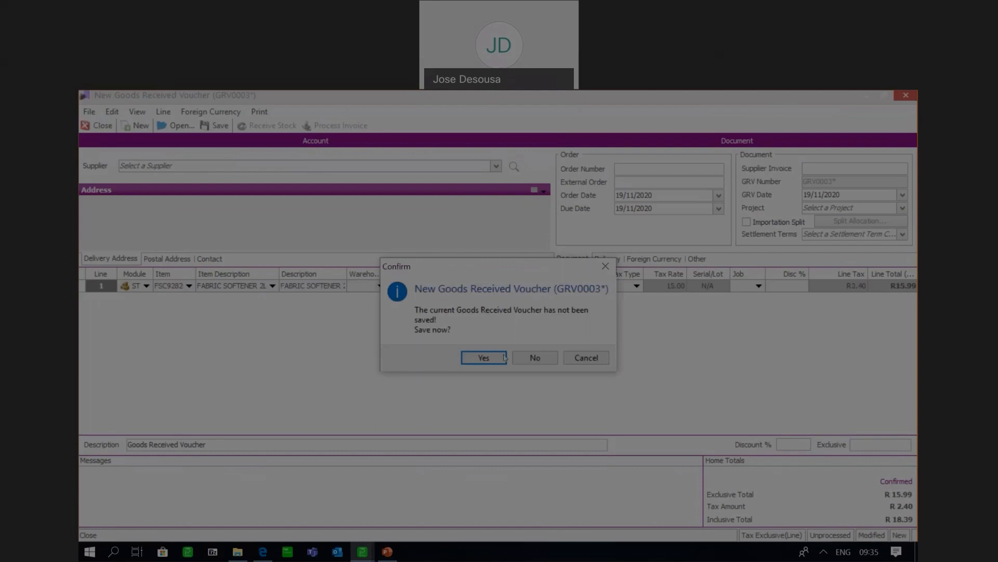
left_click(529, 357)
Step: Open the inventory Transaction History enquiry and view the transactions of item LQD02272, LIQUID DETERGENT 750ml
mouse_move(297, 320)
left_mouse_down()
mouse_move(298, 297)
mouse_move(297, 319)
left_mouse_up()
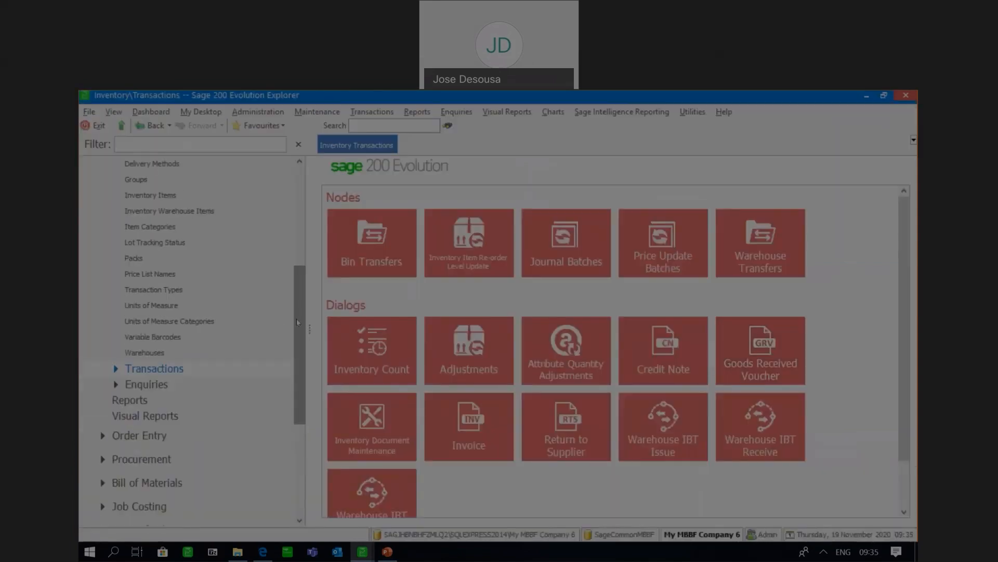
left_click(186, 390)
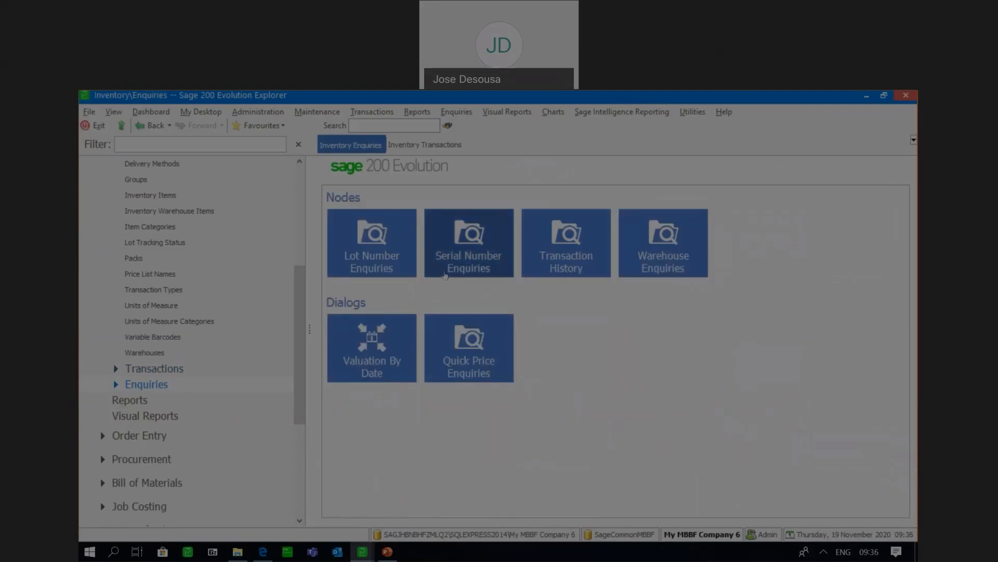
left_click(559, 232)
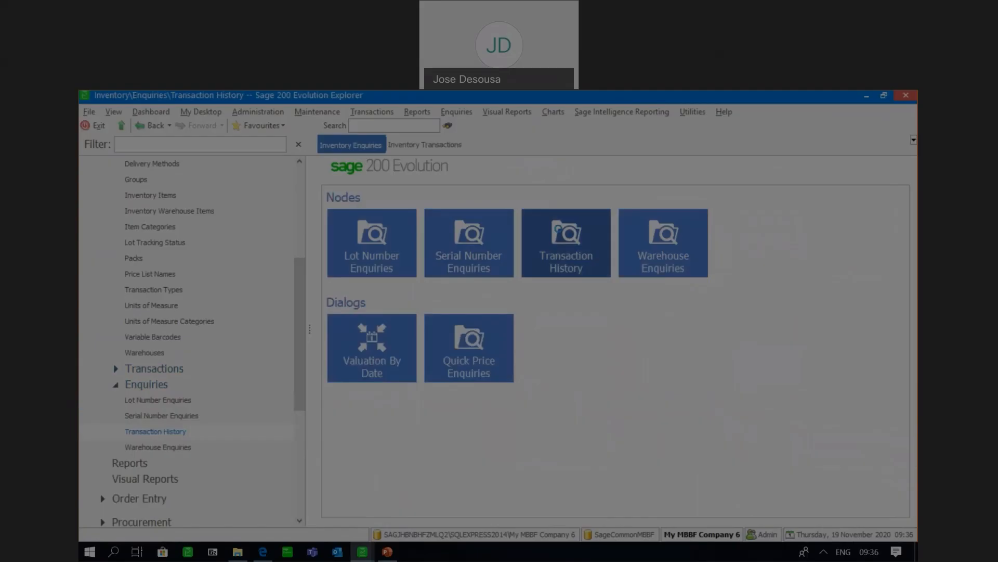
left_click(554, 180)
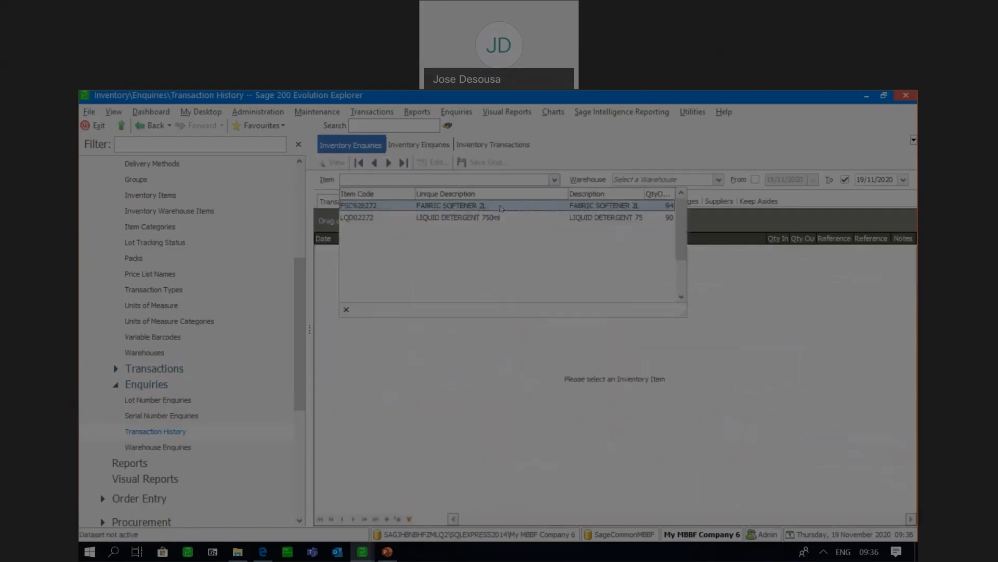
left_click(385, 217)
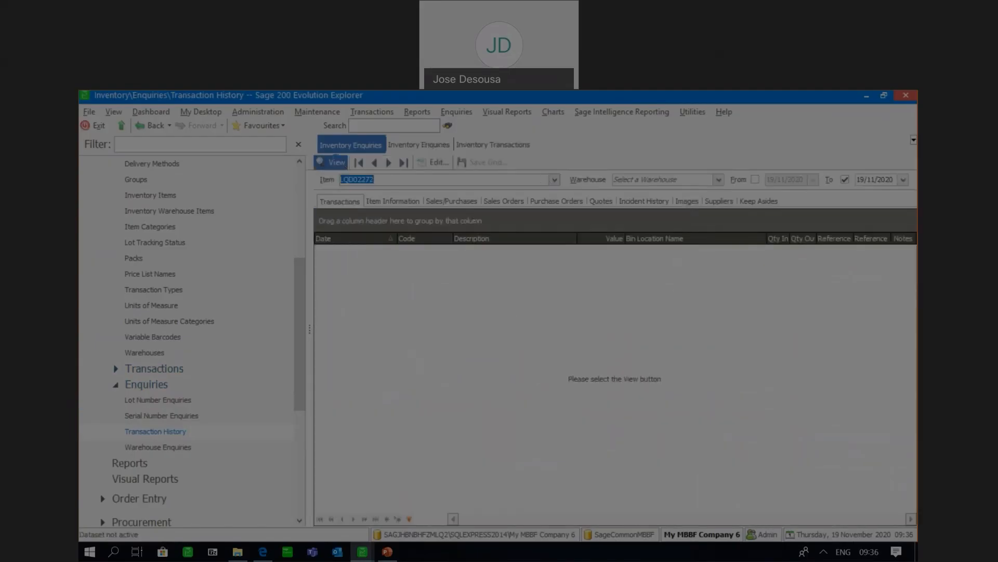
left_click(321, 162)
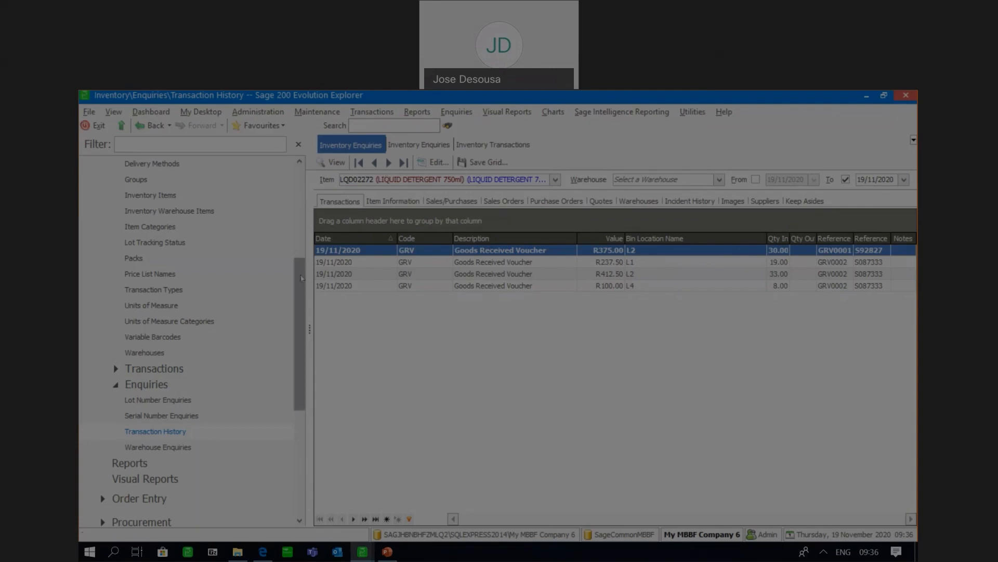
Step: Open a new inventory invoice and select the CASH customer
left_click_drag(301, 278, 299, 289)
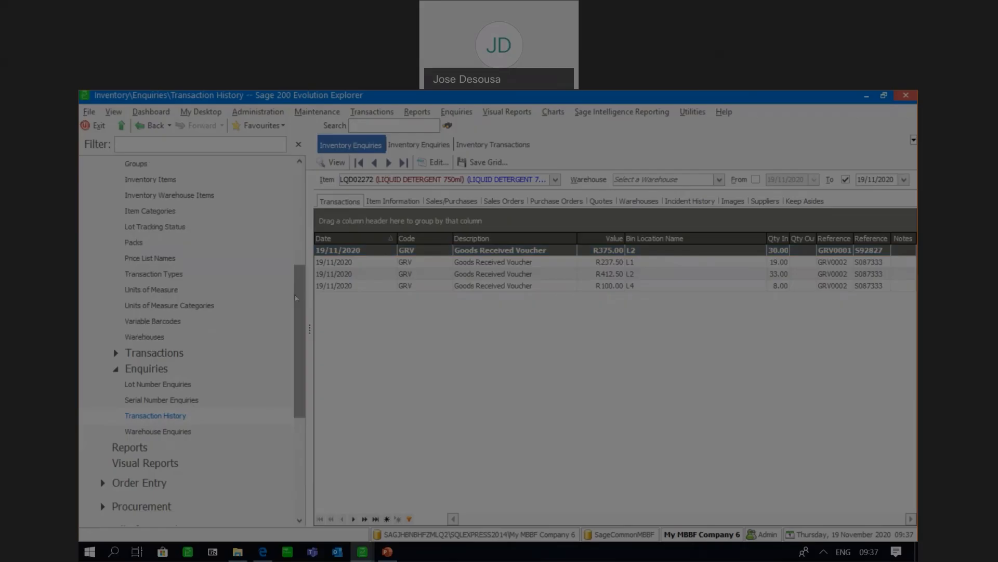
left_click(198, 353)
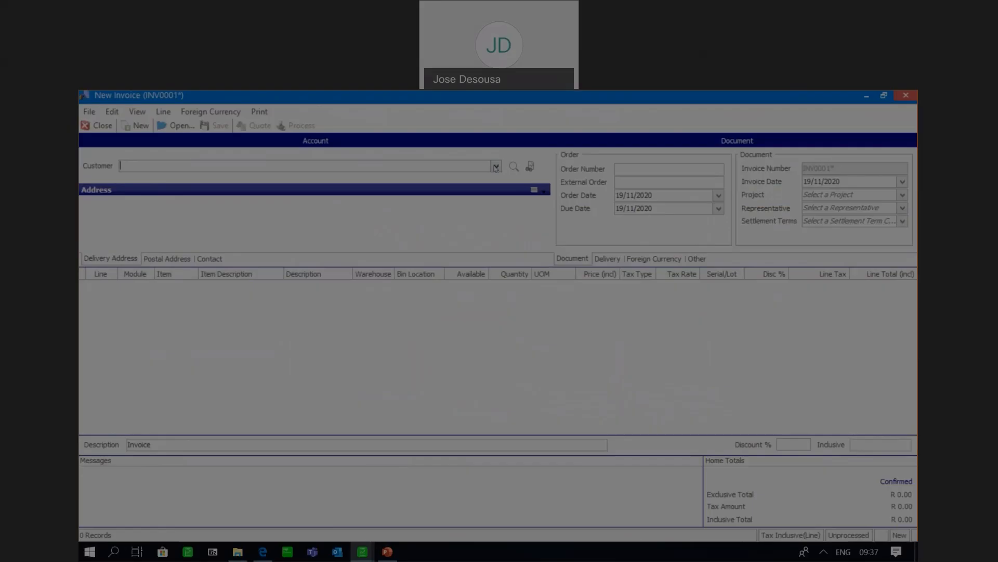
left_click(496, 166)
left_click(325, 197)
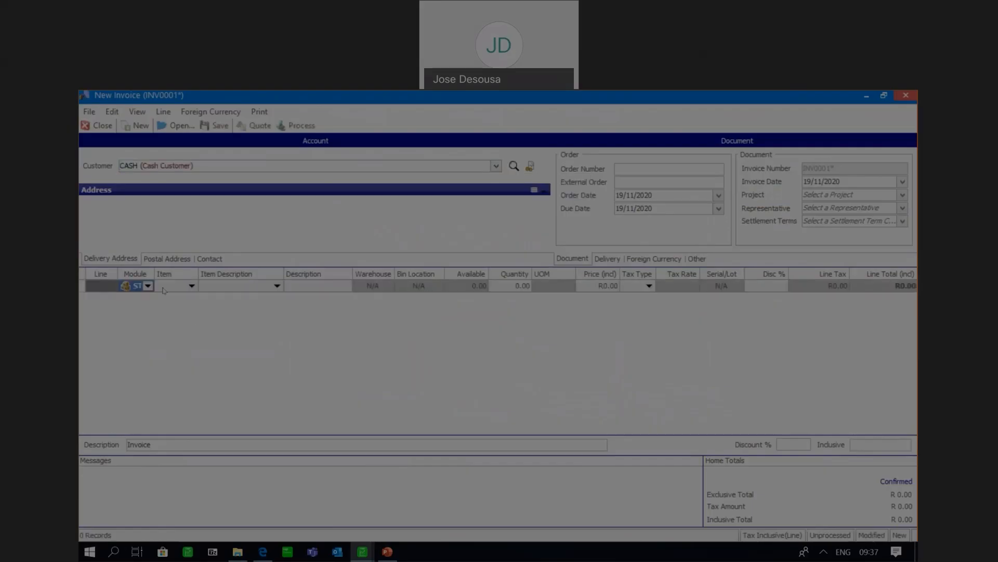
Step: Add an invoice line for FABRIC SOFTENER 2L from the JHB warehouse and open the bin location selection for its quantity
left_click(192, 286)
left_click(185, 308)
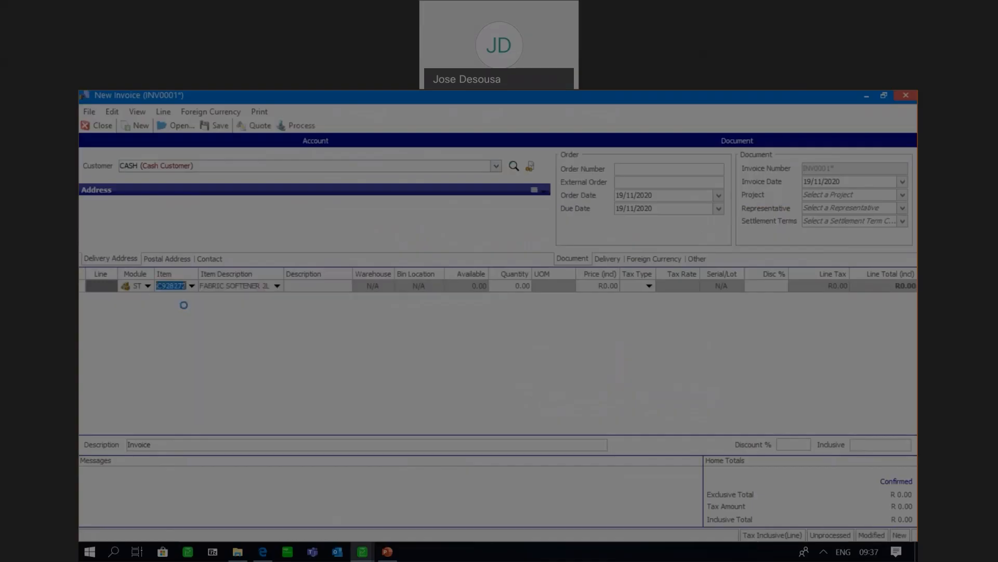
key("Tab")
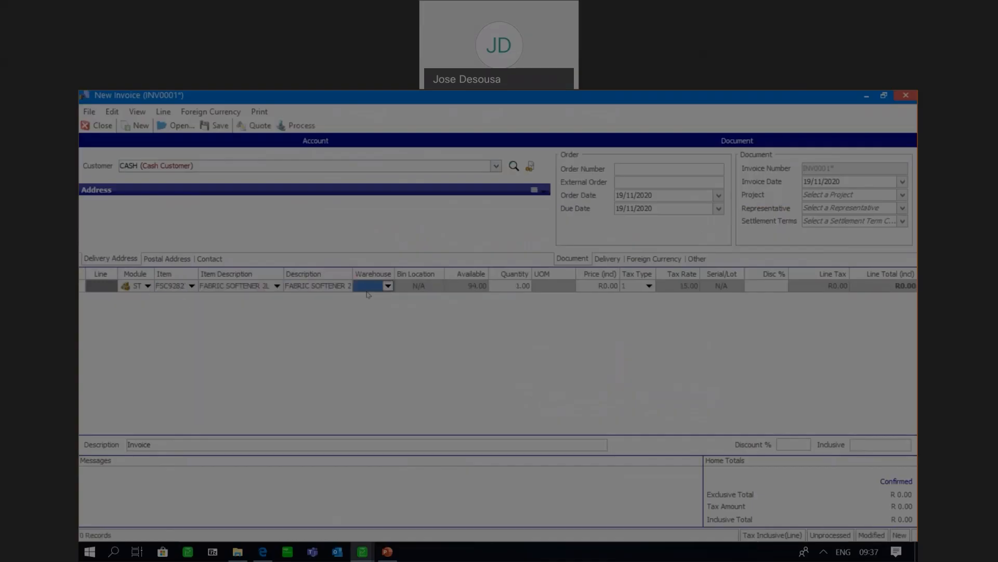
left_click(388, 286)
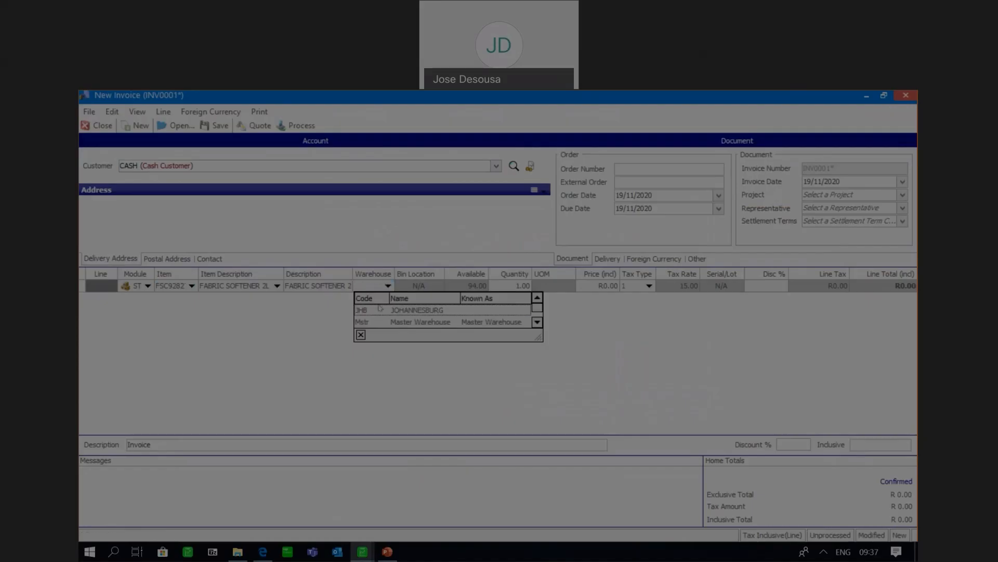
left_click(380, 309)
left_click(494, 286)
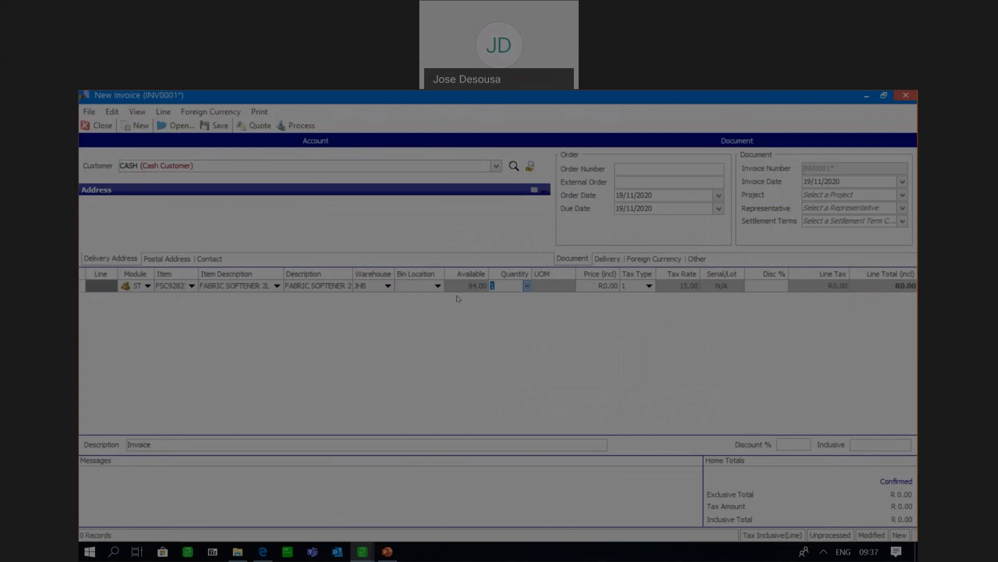
left_click(526, 287)
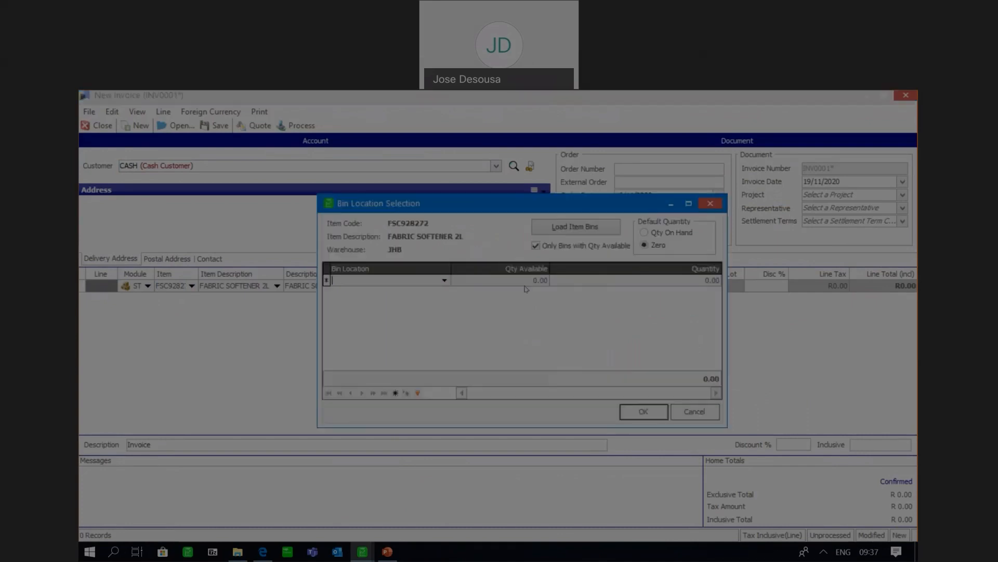
Step: Allocate the FABRIC SOFTENER 2L quantity as 2 from bin L1 and 8 from bin L2, and confirm the bin selection
left_click(445, 280)
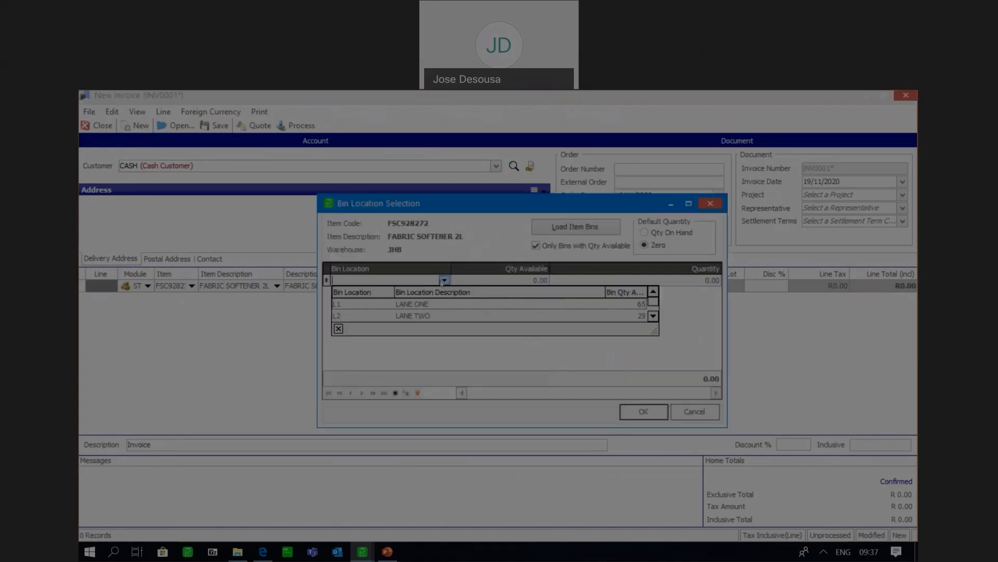
left_click(427, 306)
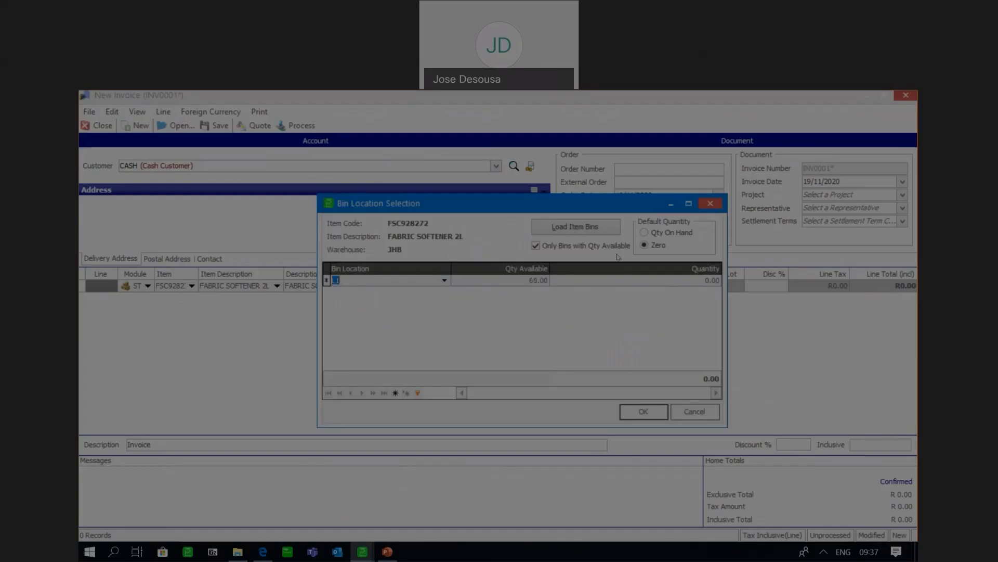
left_click(616, 279)
type("2")
key("Return")
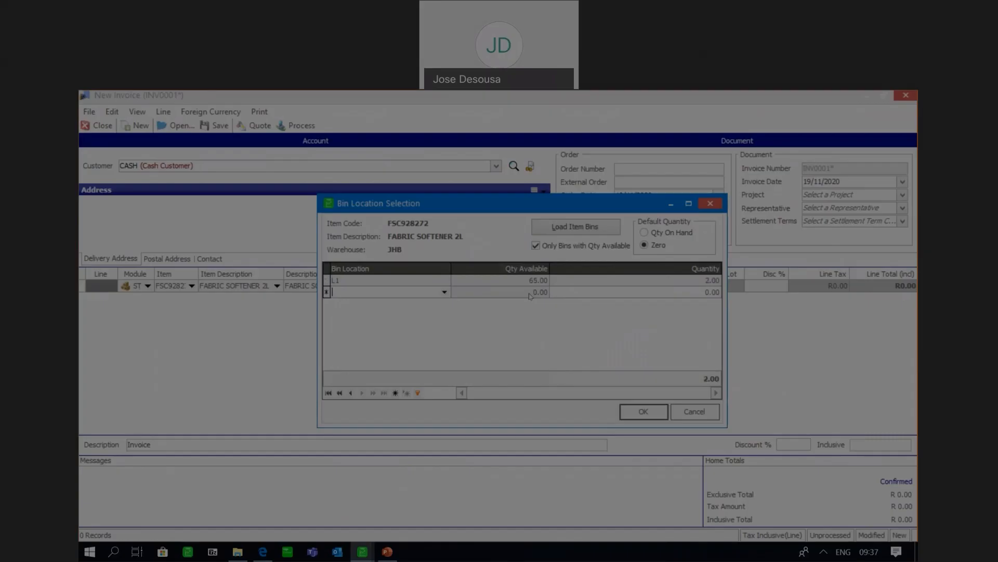
left_click(444, 292)
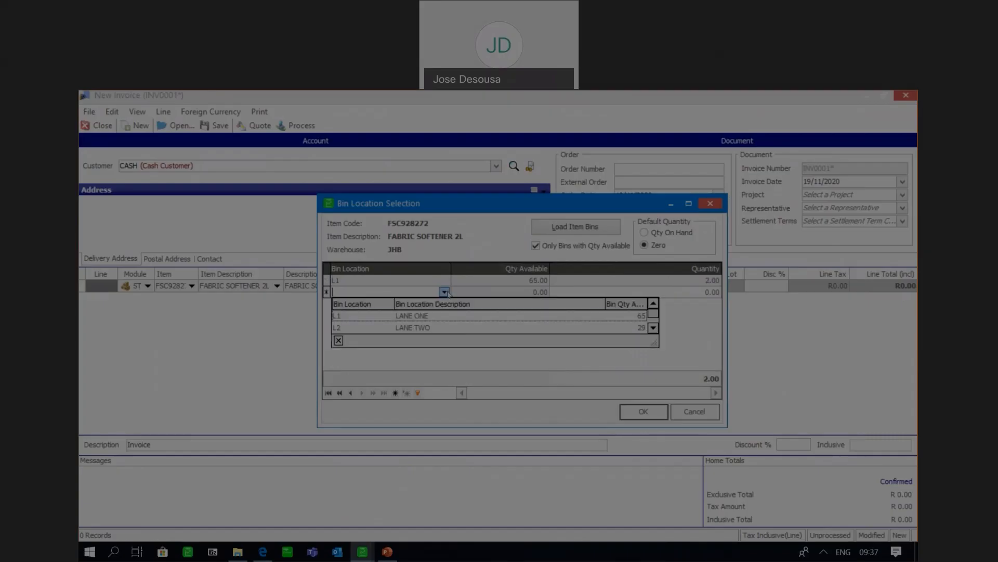
left_click(426, 327)
left_click(593, 292)
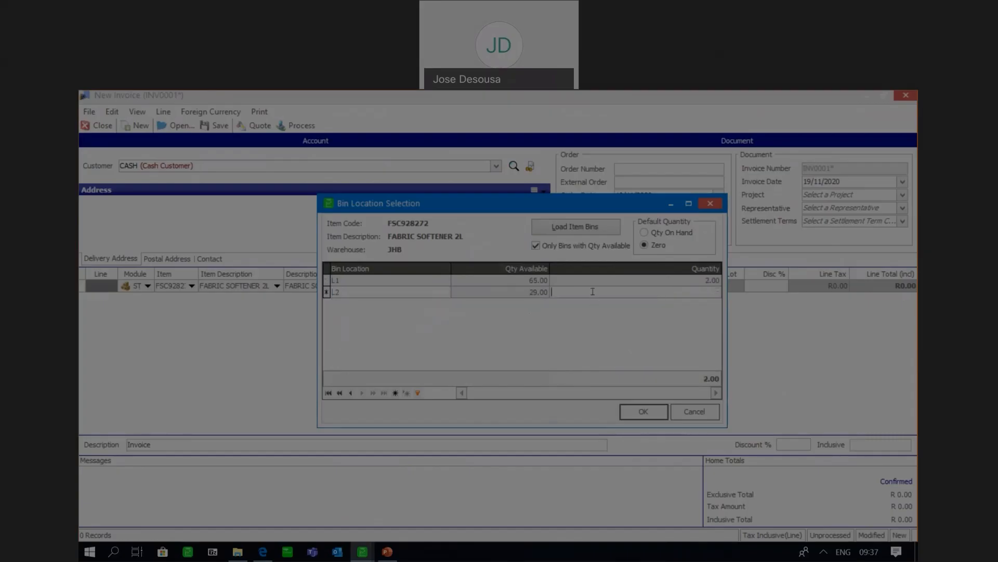
type("8")
key("Return")
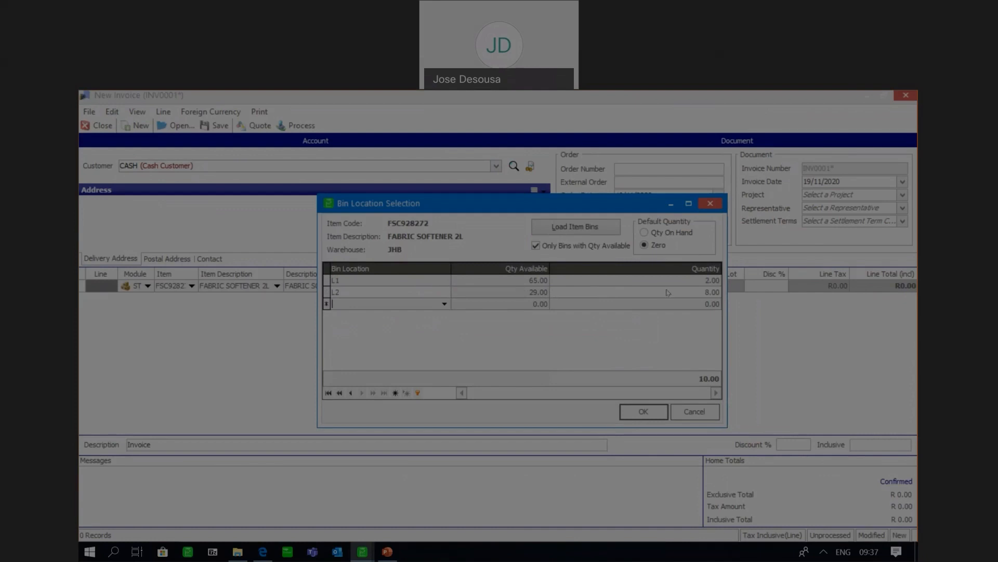
left_click(639, 416)
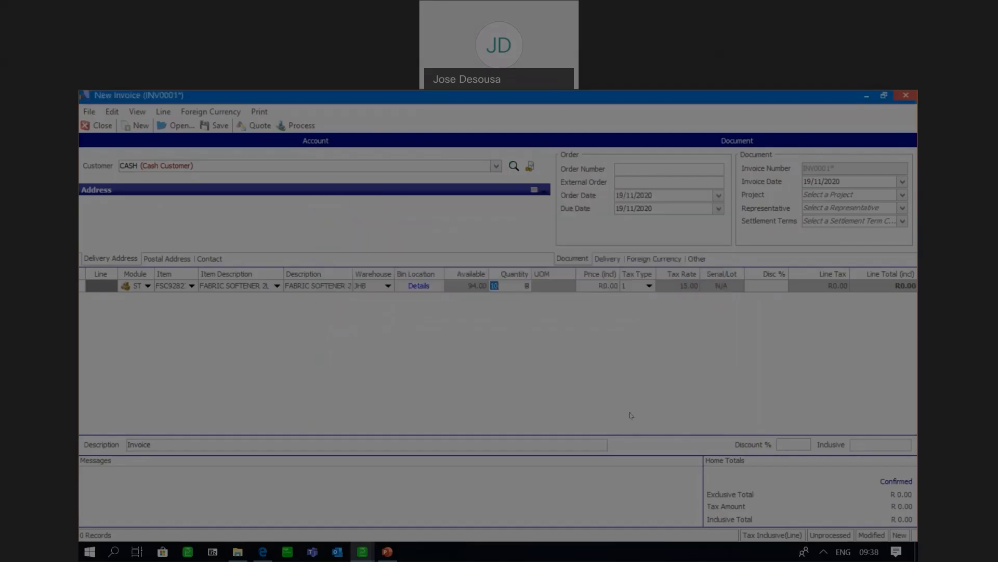
Step: Set the fabric softener line's inclusive price to 49.99 and complete the line
key("Tab")
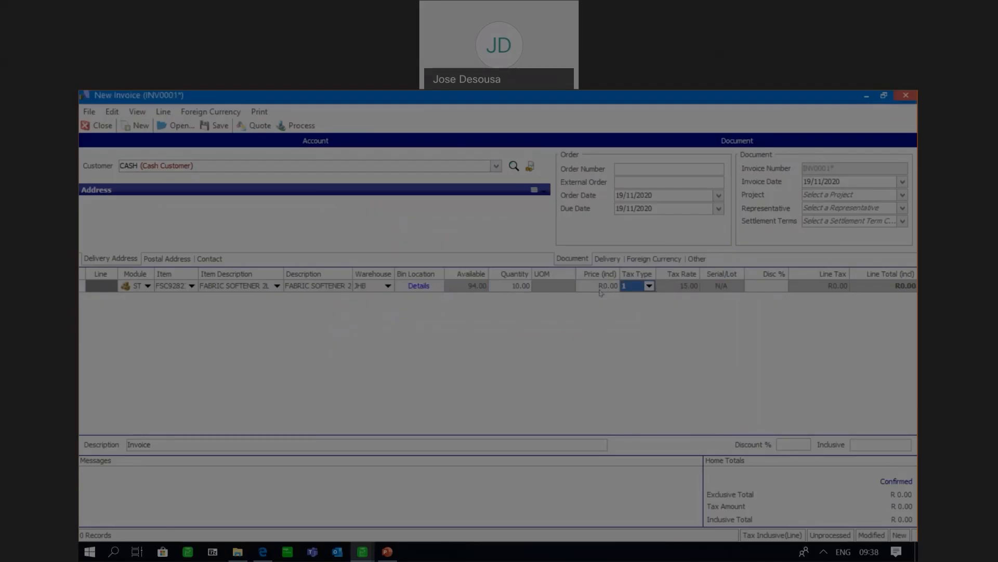
left_click(600, 290)
type("49")
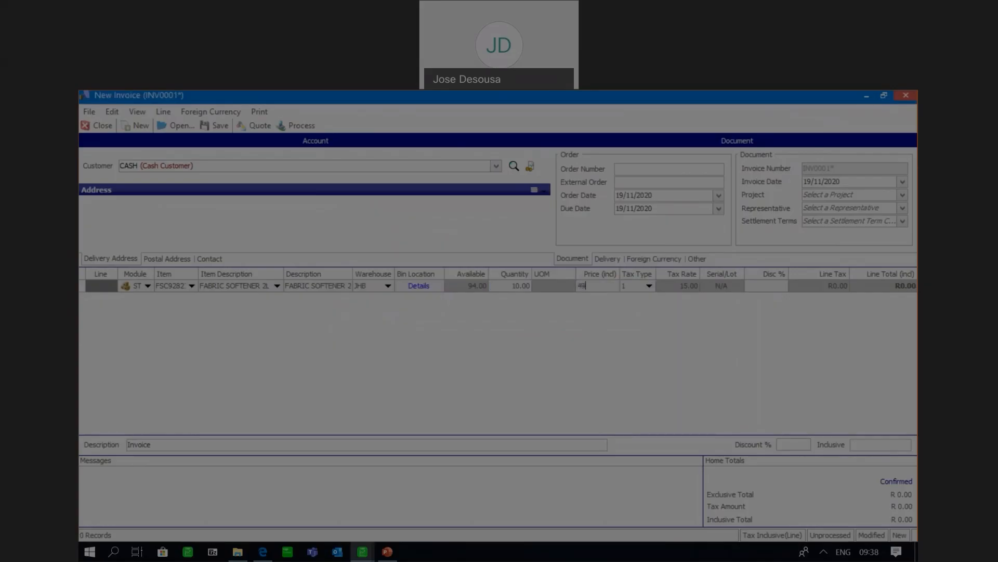
type(".99")
key("Tab")
key("Tab")
key("Tab")
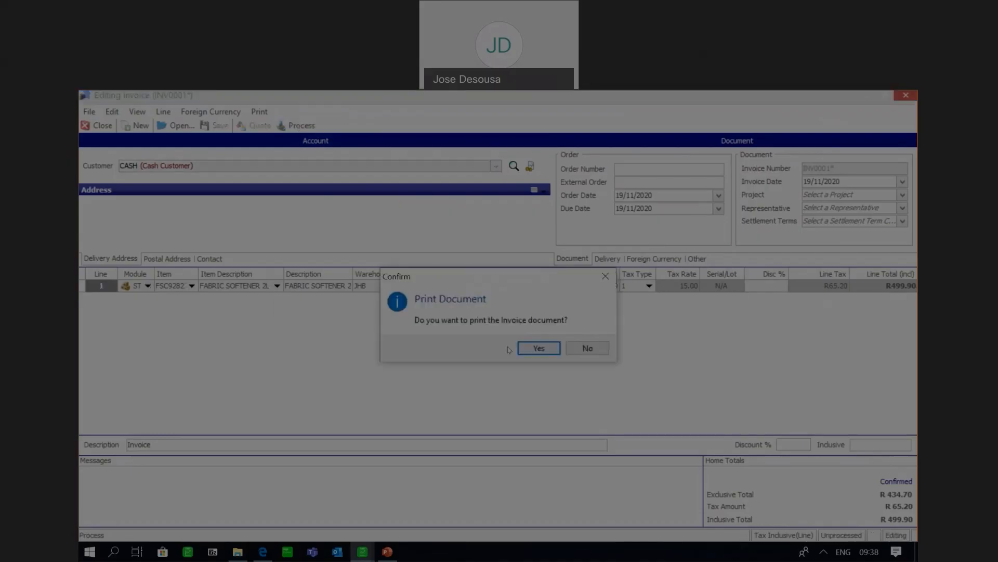
Step: Process the invoice with document printing, and close the Tax Invoice preview and the e-mail report form without sending
left_click(531, 347)
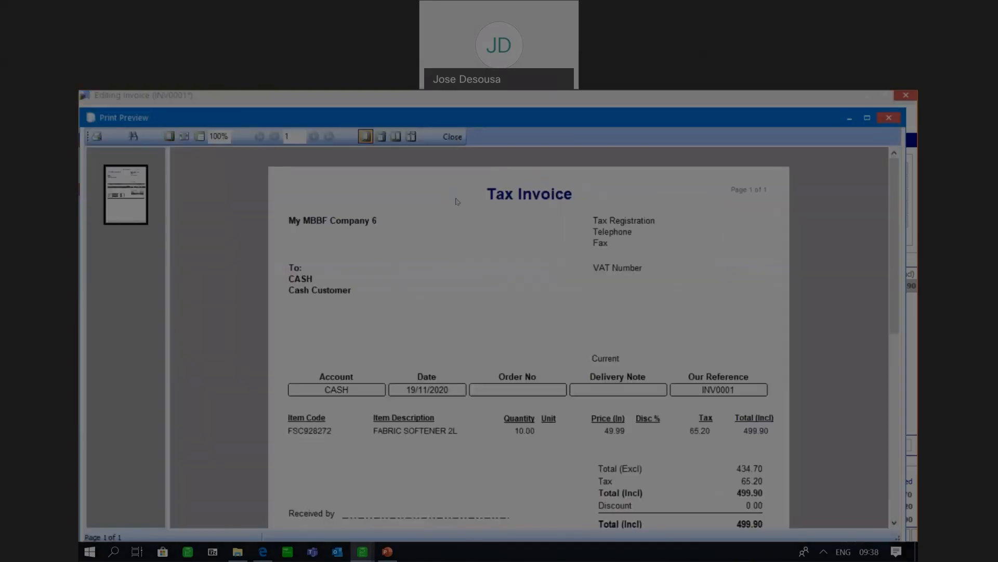
left_click(452, 137)
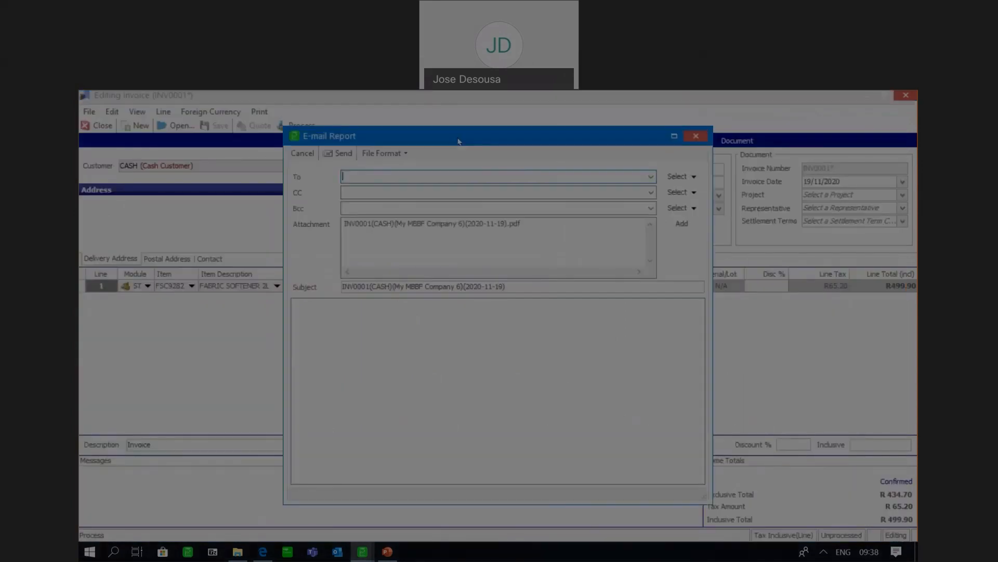
left_click(688, 138)
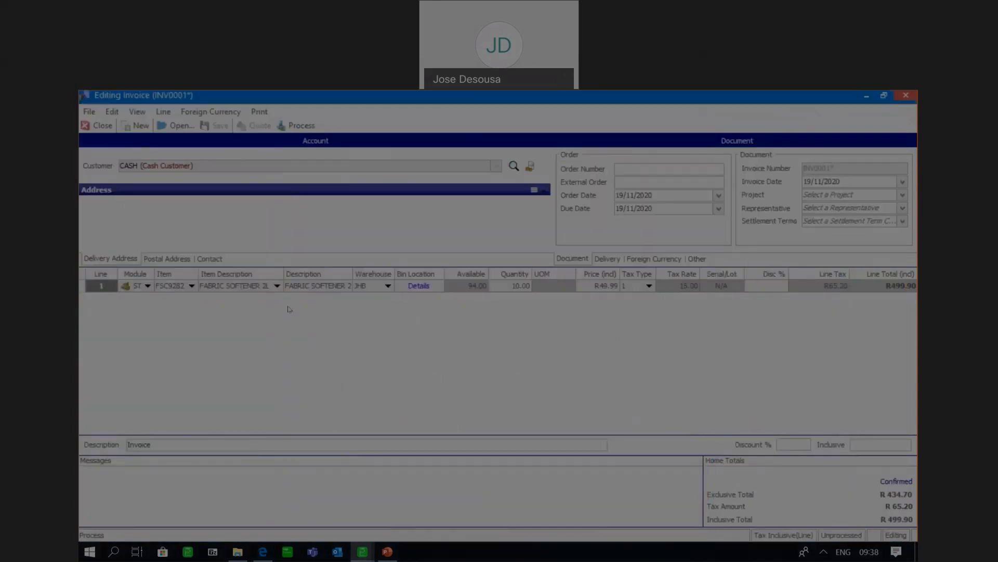
Step: Select the CASH customer on the next invoice and add a line for LIQUID DETERGENT 750ml from the JHB warehouse
left_click(496, 168)
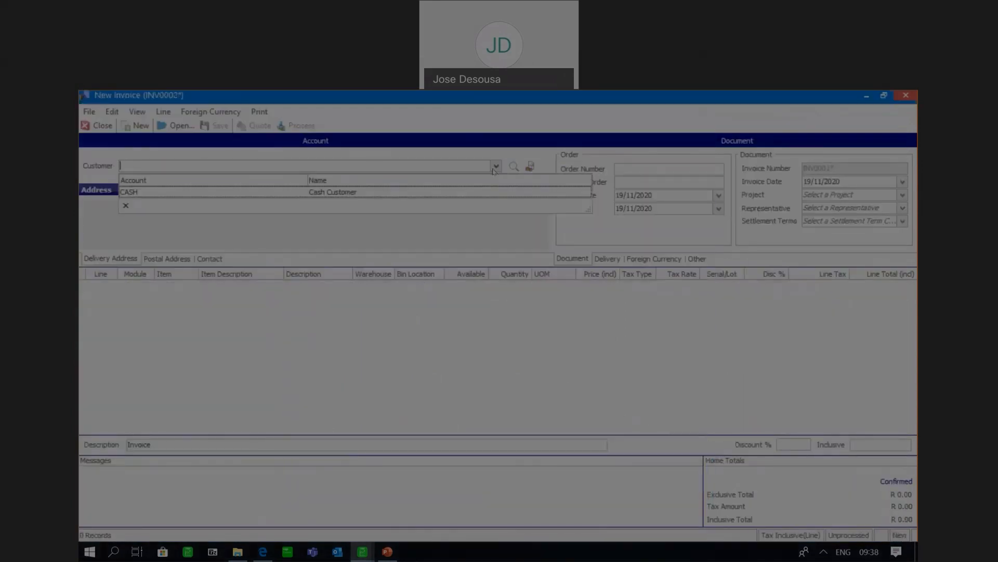
left_click(439, 191)
left_click(148, 302)
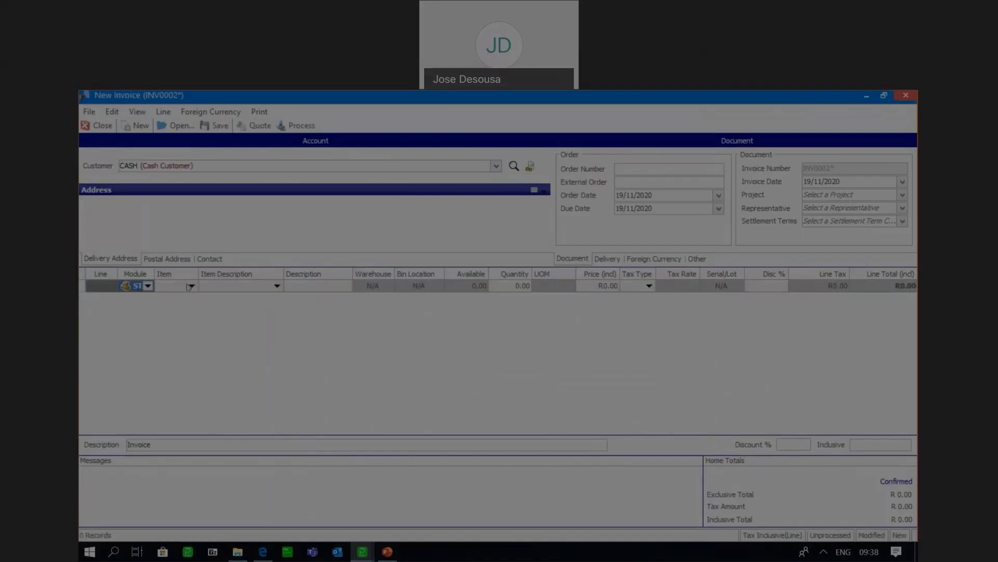
left_click(191, 286)
left_click(185, 325)
key("Tab")
key("Tab")
key("Tab")
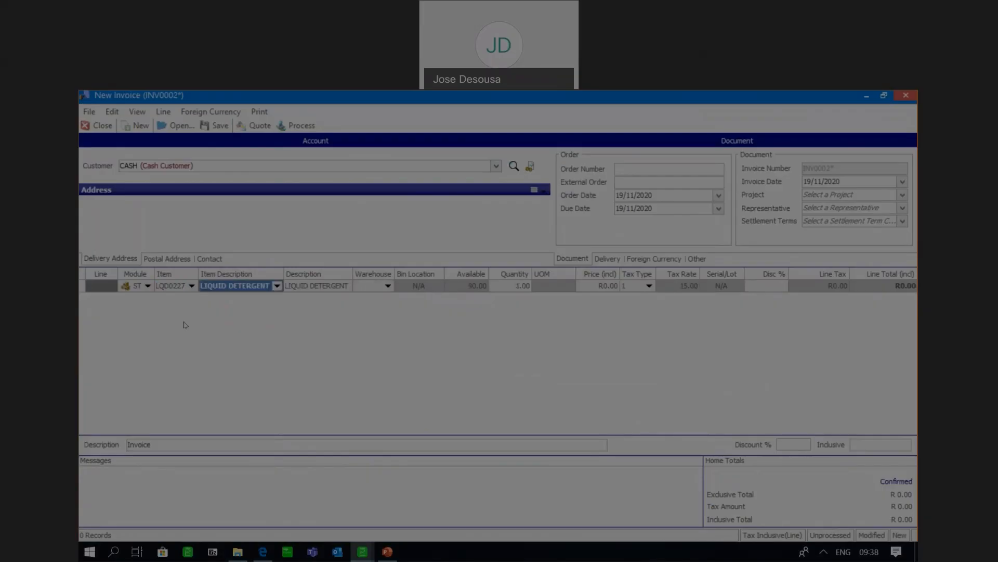
left_click(388, 286)
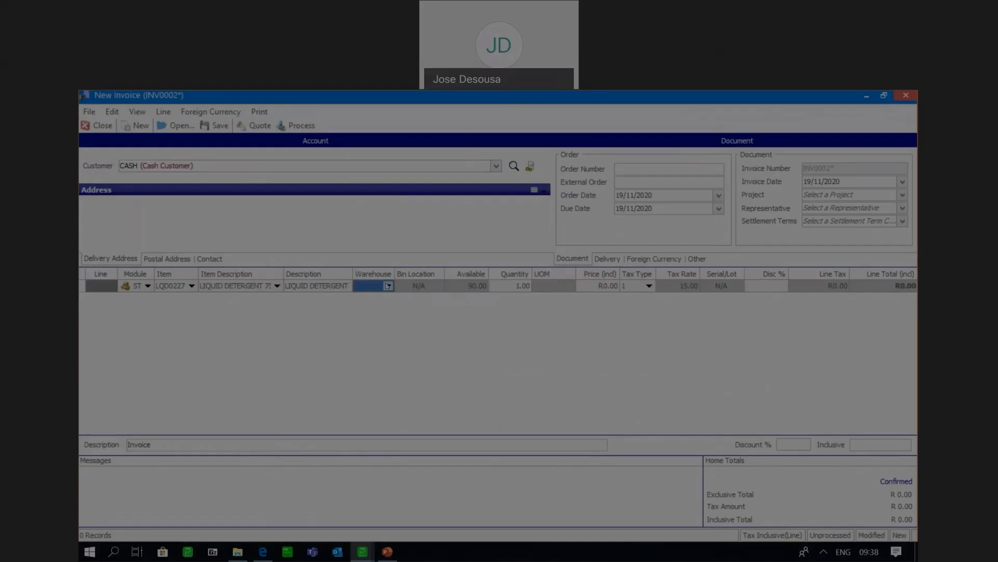
left_click(380, 310)
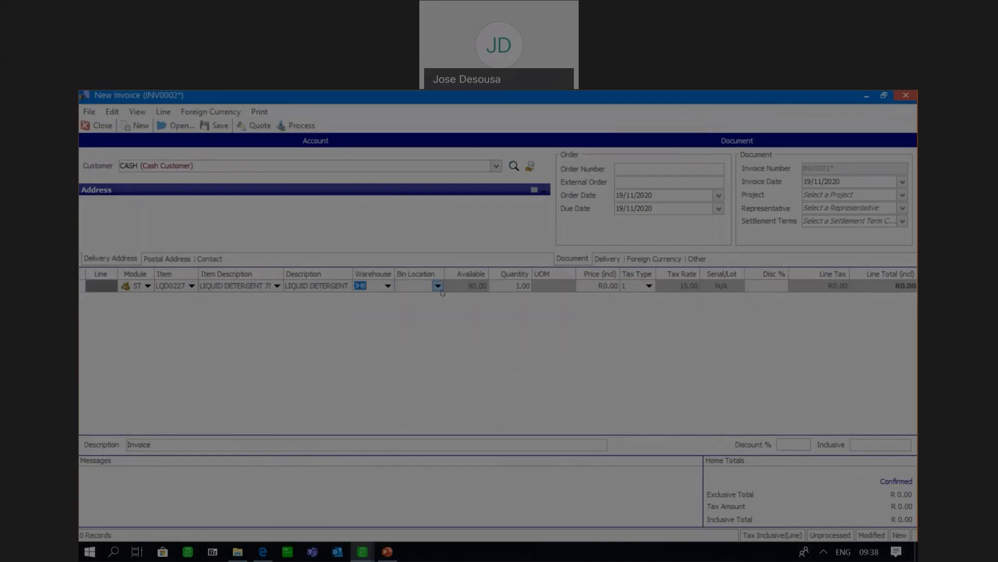
Step: Assign bin location L1 to the liquid detergent line and set its inclusive price to 49.99
left_click(438, 286)
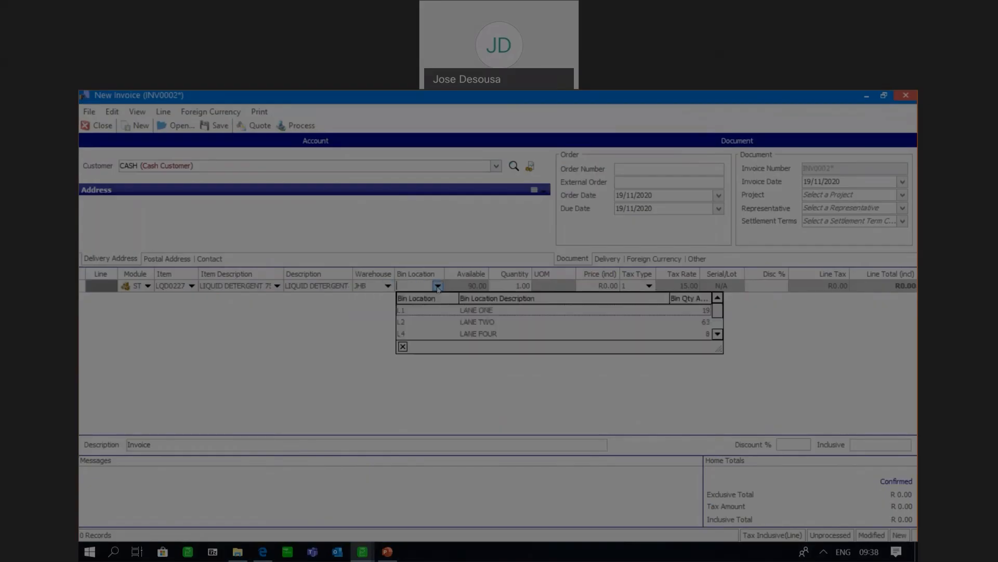
left_click(434, 310)
key("Tab")
key("Tab")
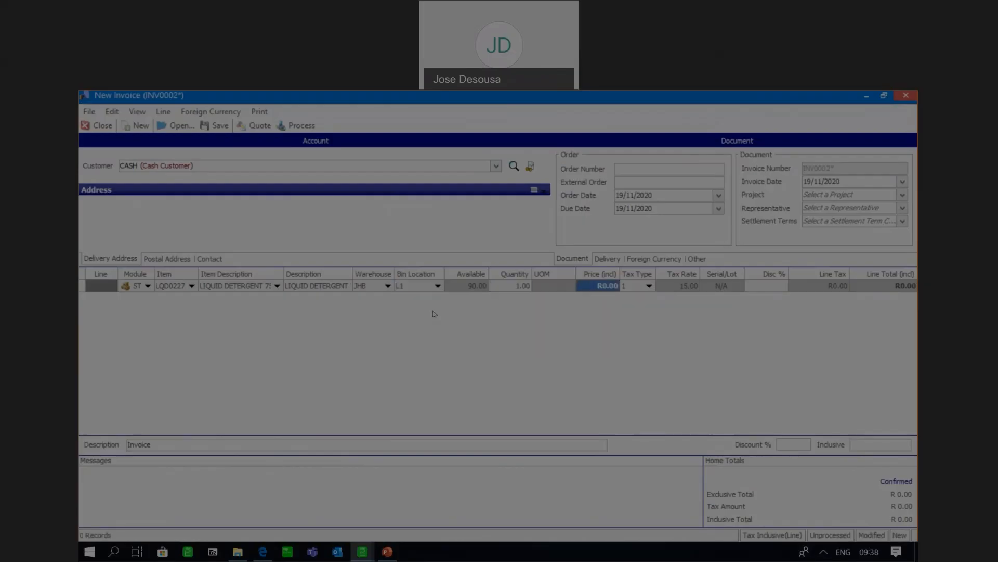
type("49.99")
key("Tab")
key("Tab")
key("Tab")
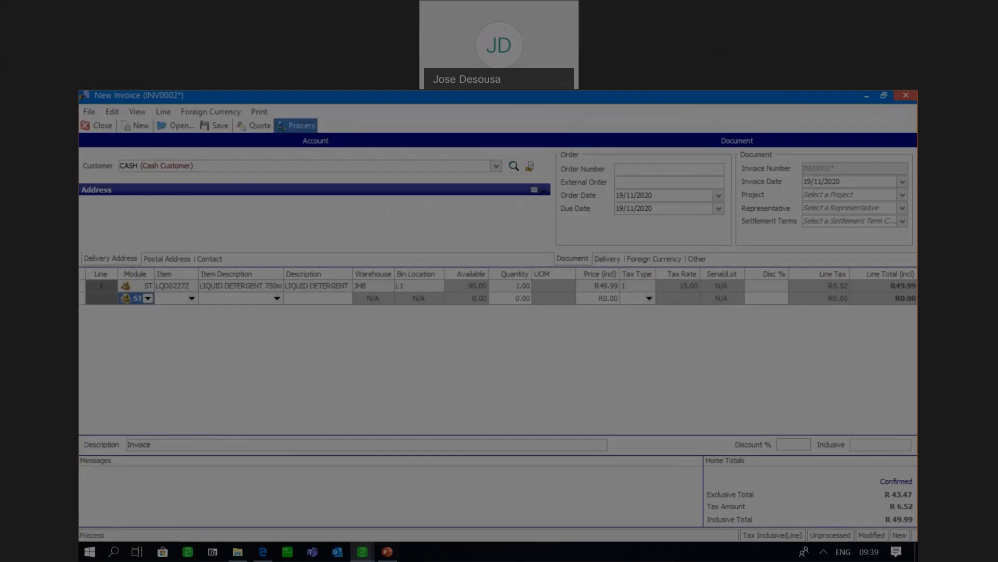
Step: Process the liquid detergent invoice without printing it and close the invoice window
left_click(311, 128)
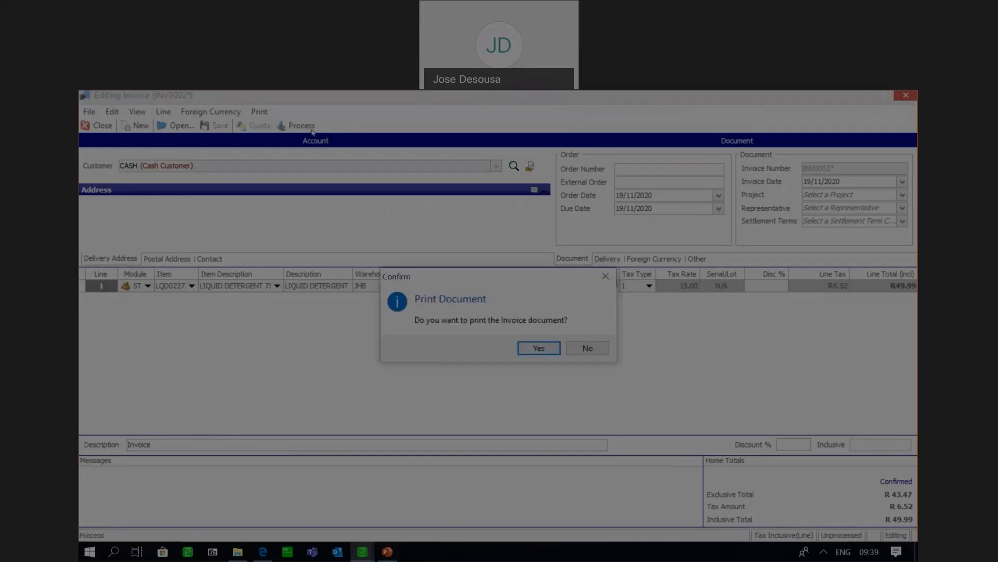
left_click(577, 351)
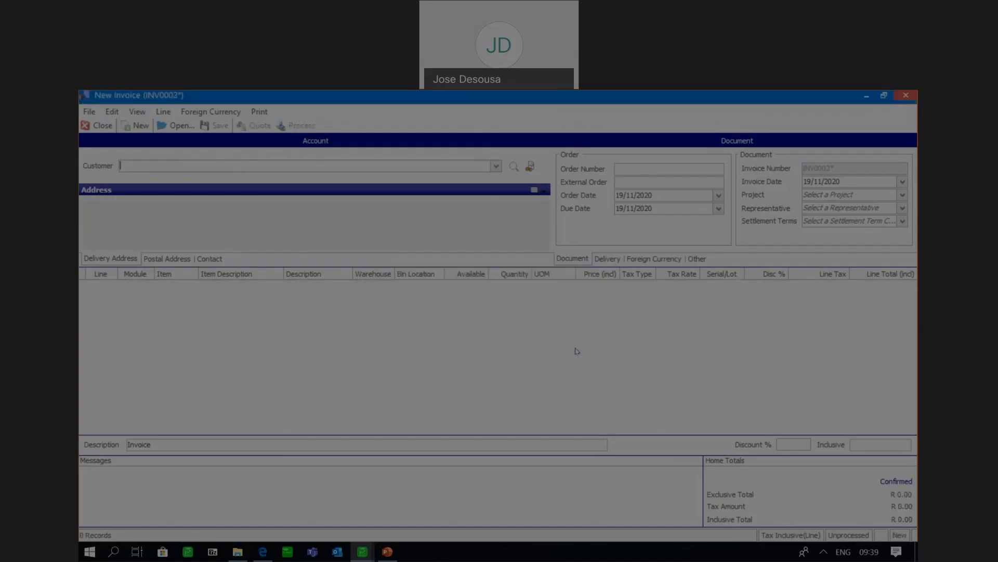
left_click(106, 131)
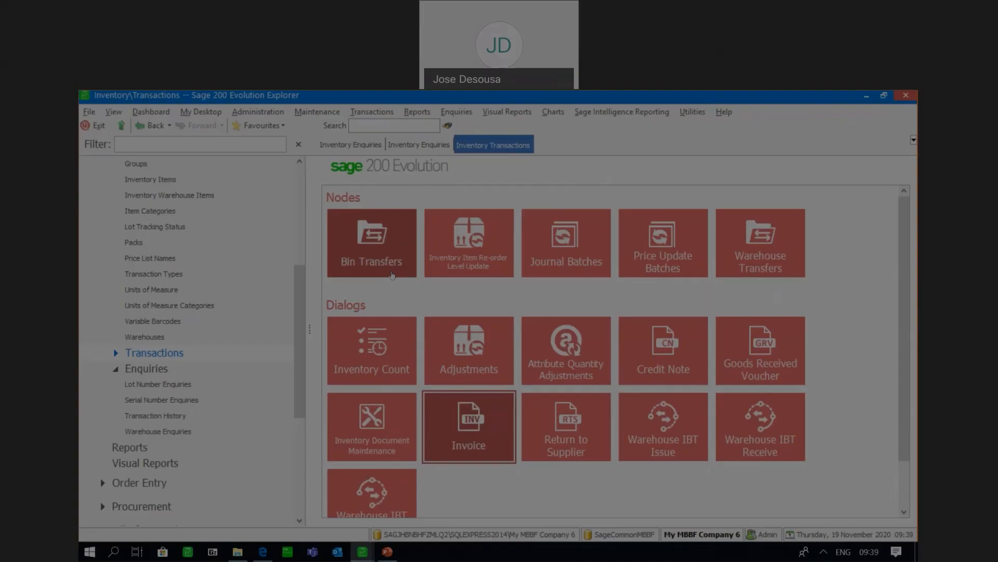
Step: Create a new inventory bin transfer batch with the default description, ADJ transaction code and options
left_click(378, 252)
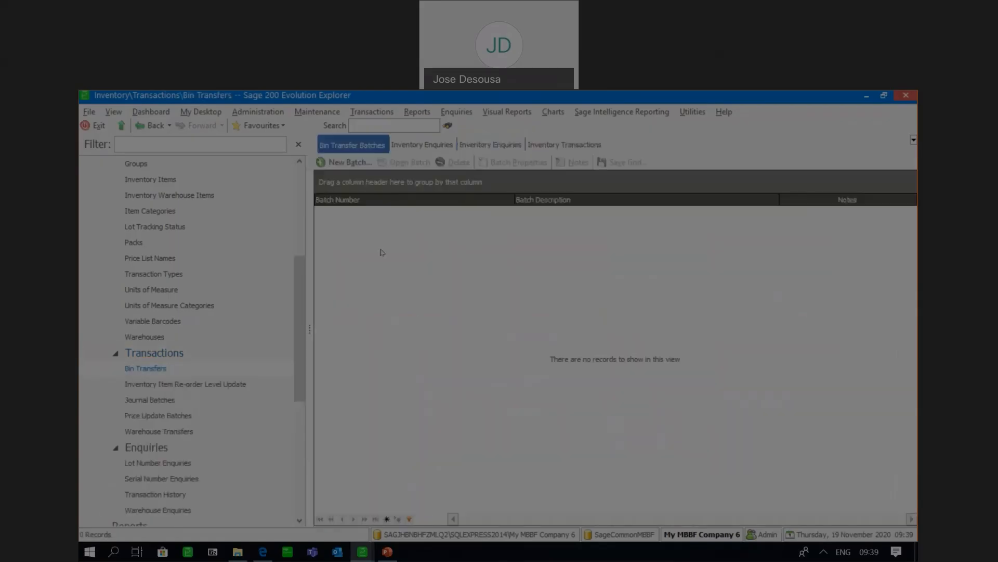
left_click(350, 162)
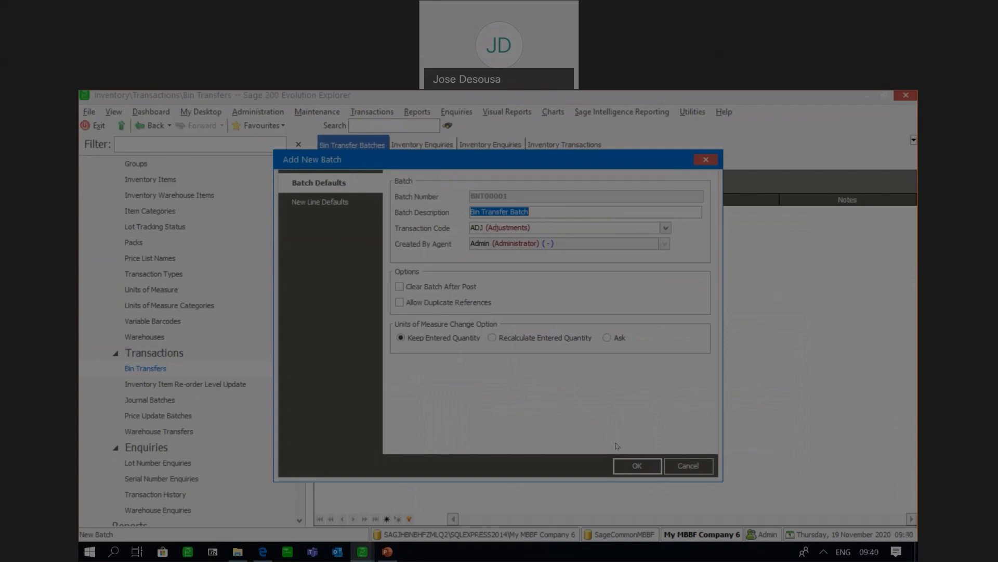
left_click(624, 467)
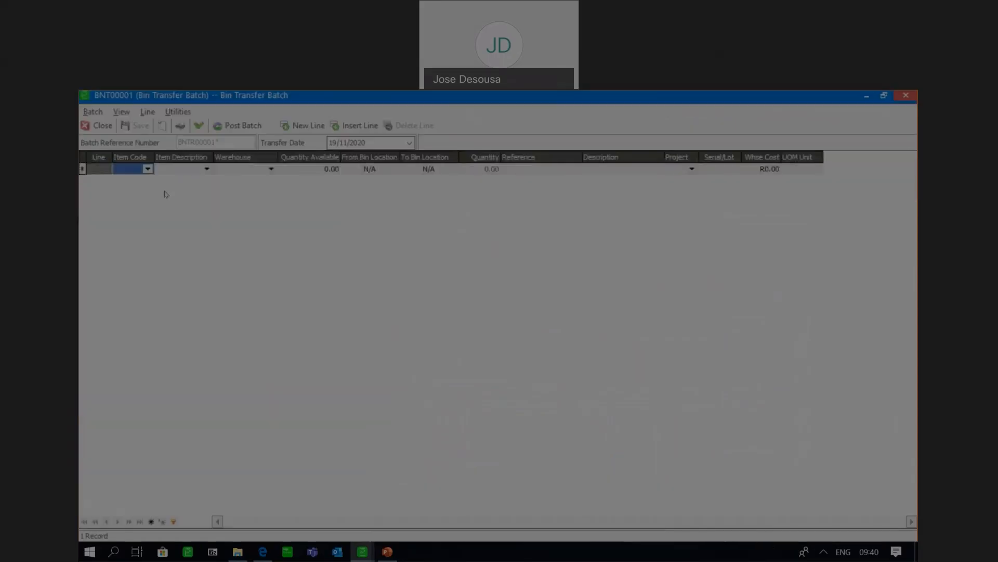
Step: Add a transfer line for FABRIC SOFTENER 2L in the JHB warehouse, moving stock from bin L1 to bin L3
left_click(148, 169)
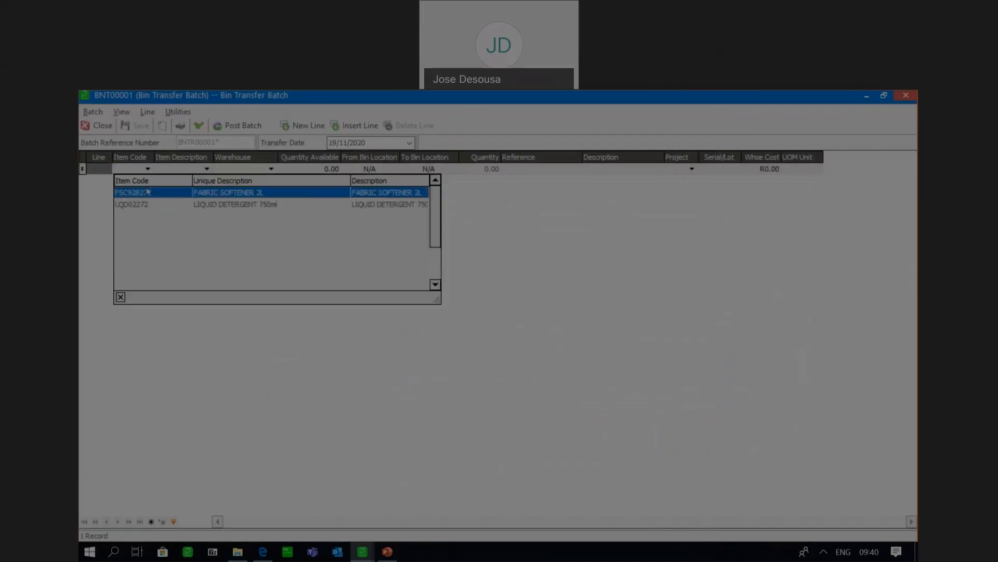
left_click(151, 191)
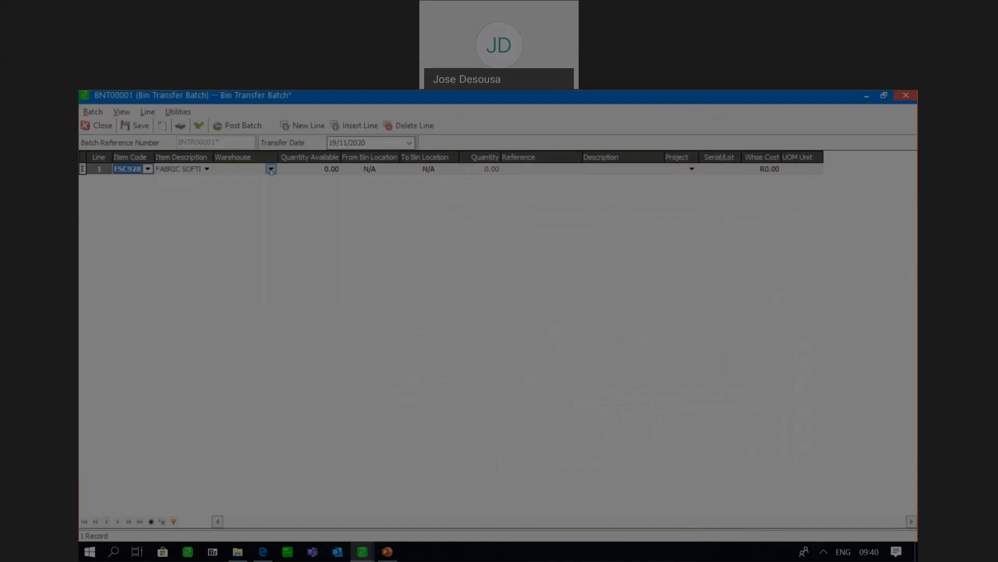
left_click(270, 169)
left_click(266, 193)
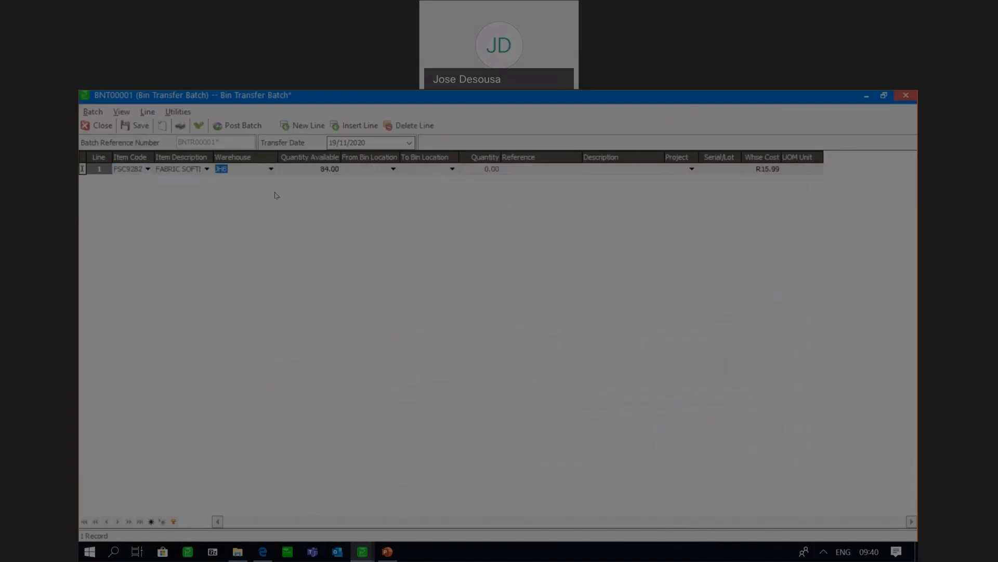
left_click(392, 169)
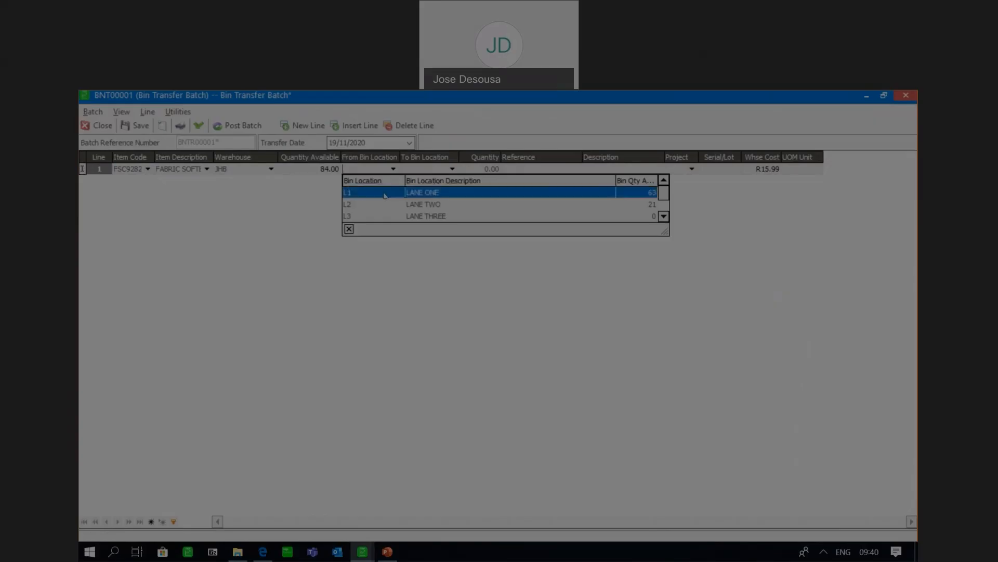
left_click(385, 194)
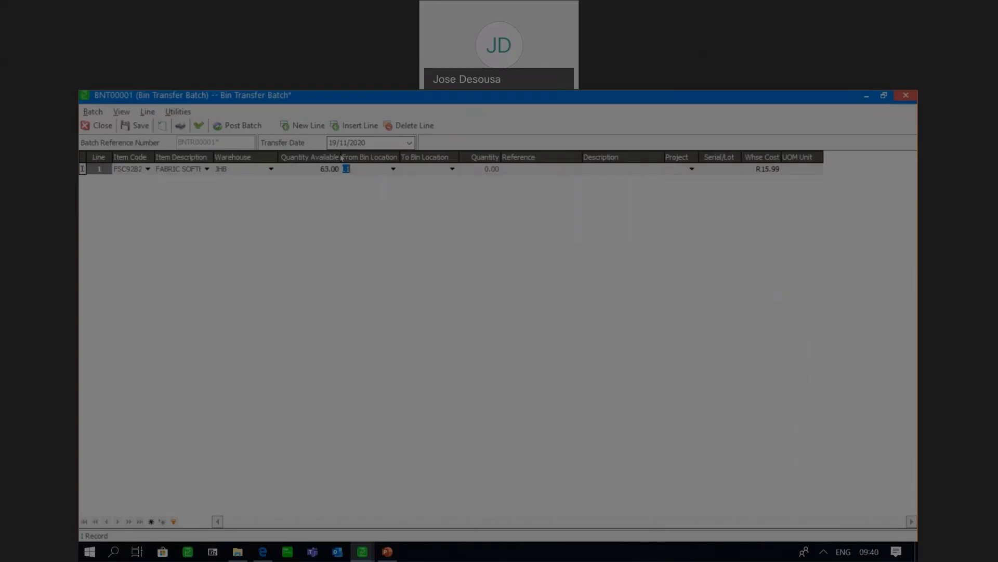
left_click(452, 170)
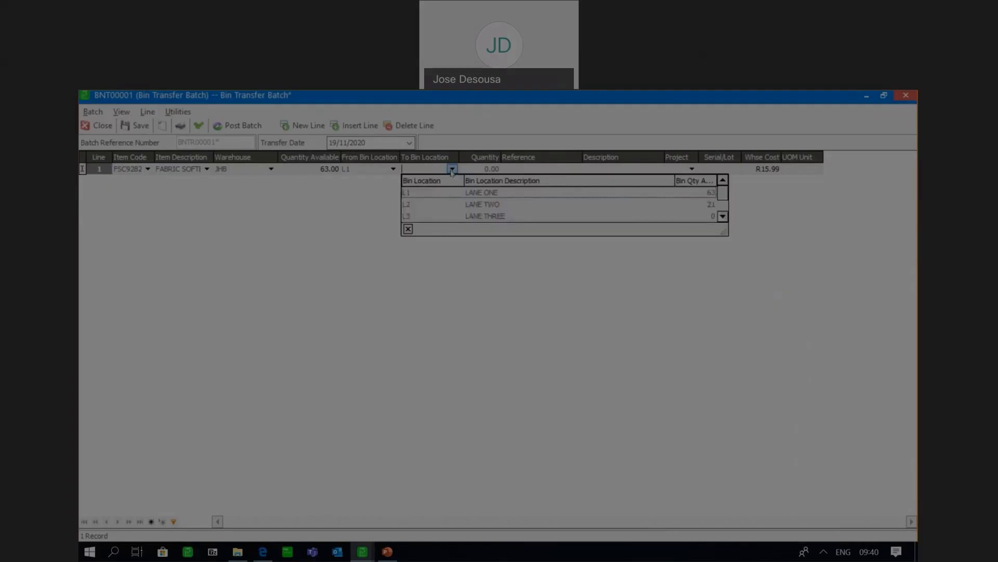
left_click(442, 217)
Step: Complete the fabric softener transfer line with quantity 7, reference REF1 and description DESC1
key("Tab")
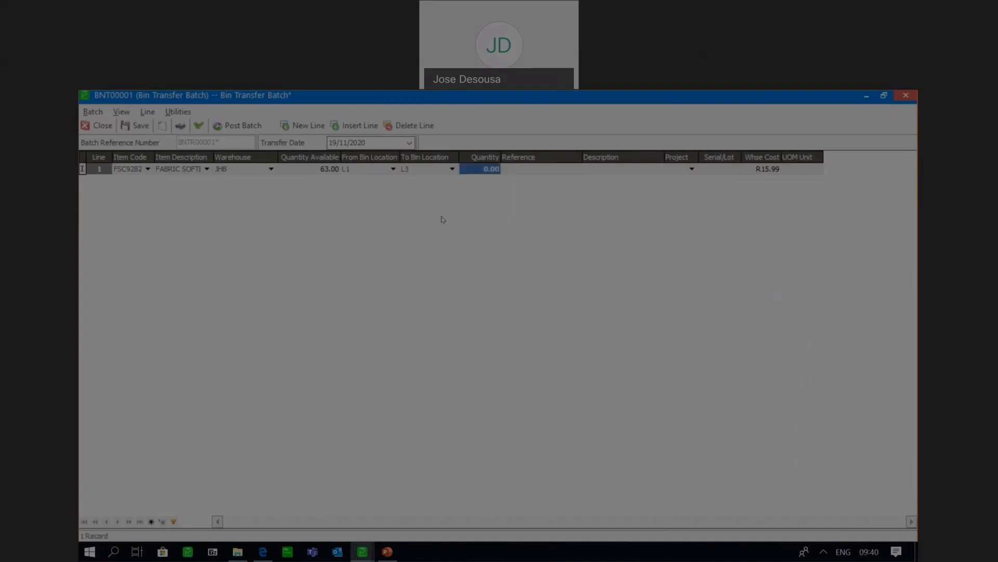
type("7")
key("Tab")
type("RE")
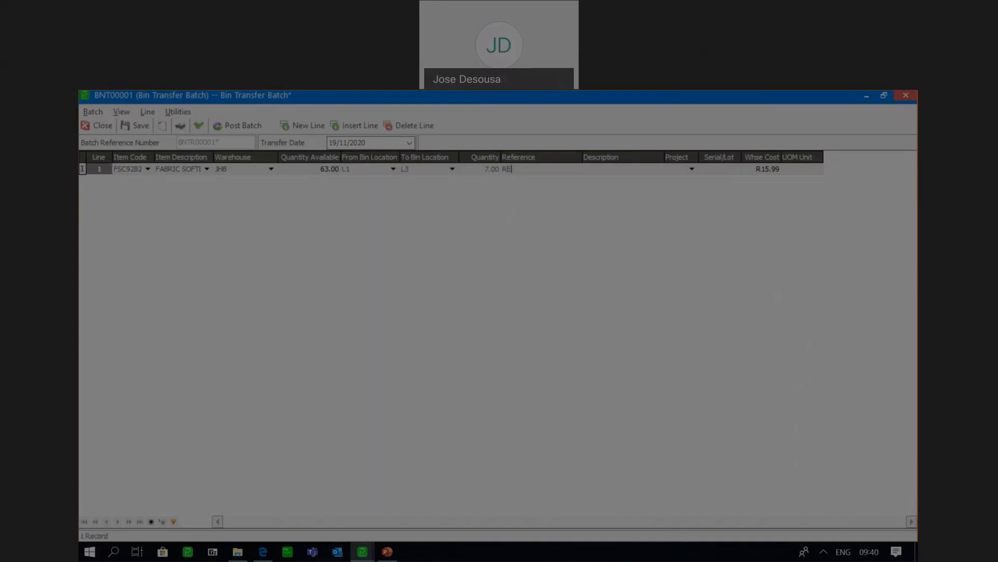
type("F1")
key("Tab")
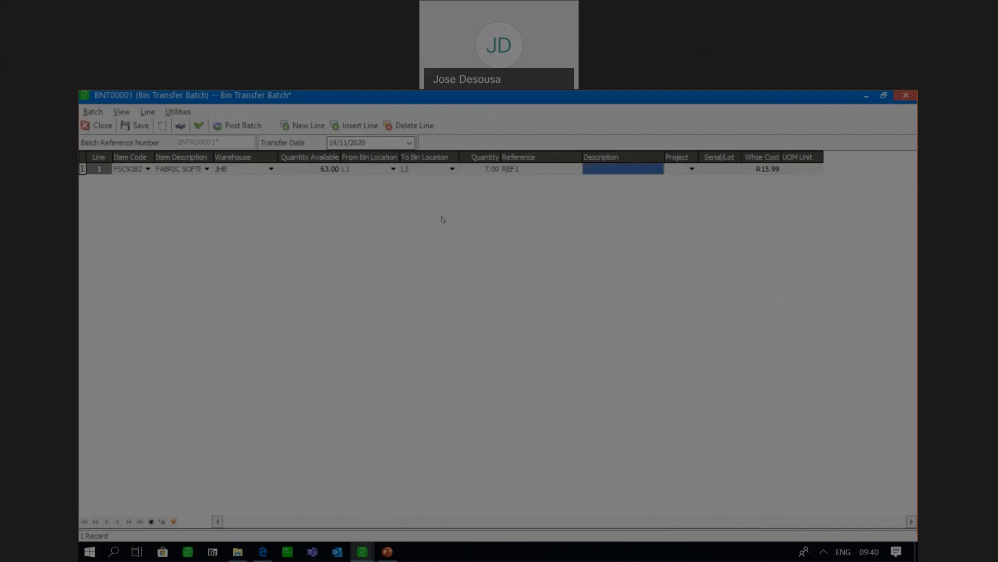
type("DESC1")
key("Tab")
key("Tab")
key("Tab")
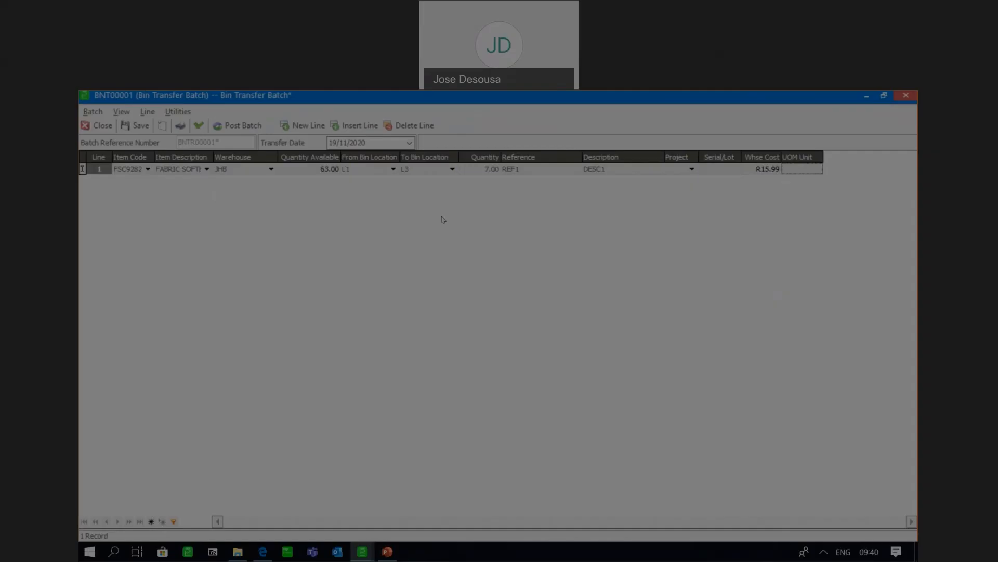
key("Tab")
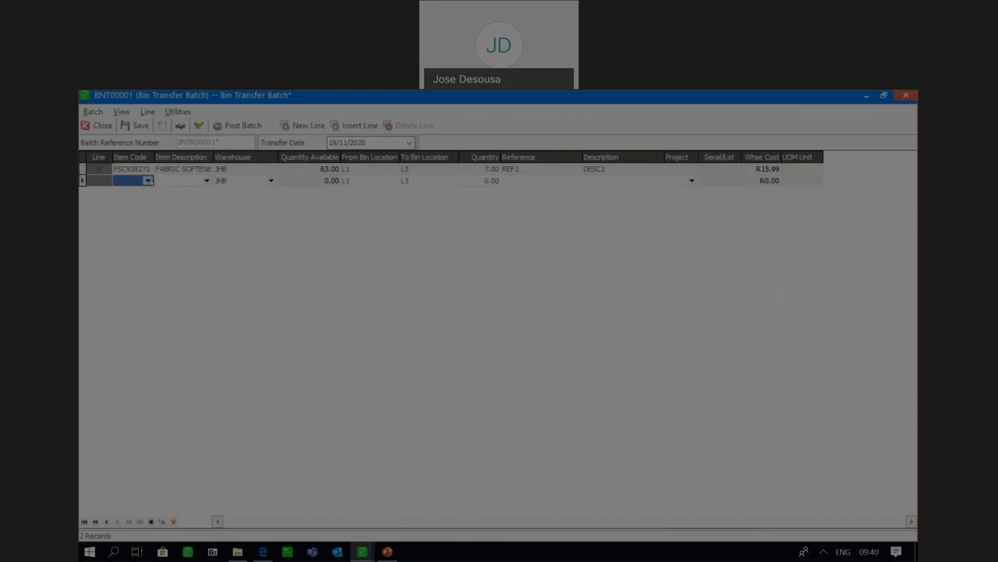
Step: Add a second transfer line for LIQUID DETERGENT 750ml in the JHB warehouse, from bin L1 to bin L4
left_click(148, 180)
left_click(145, 217)
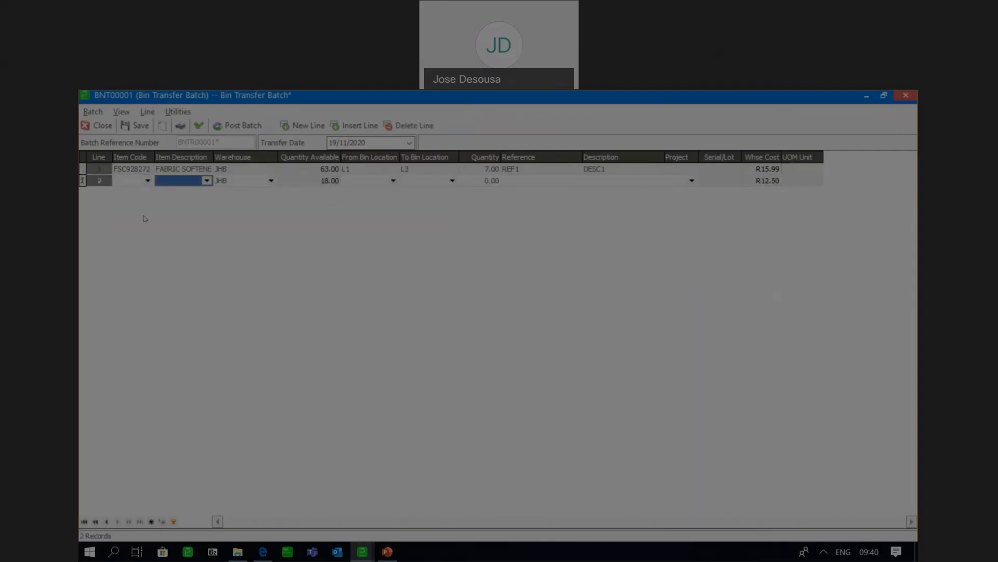
key("Tab")
key("Tab")
key("Tab")
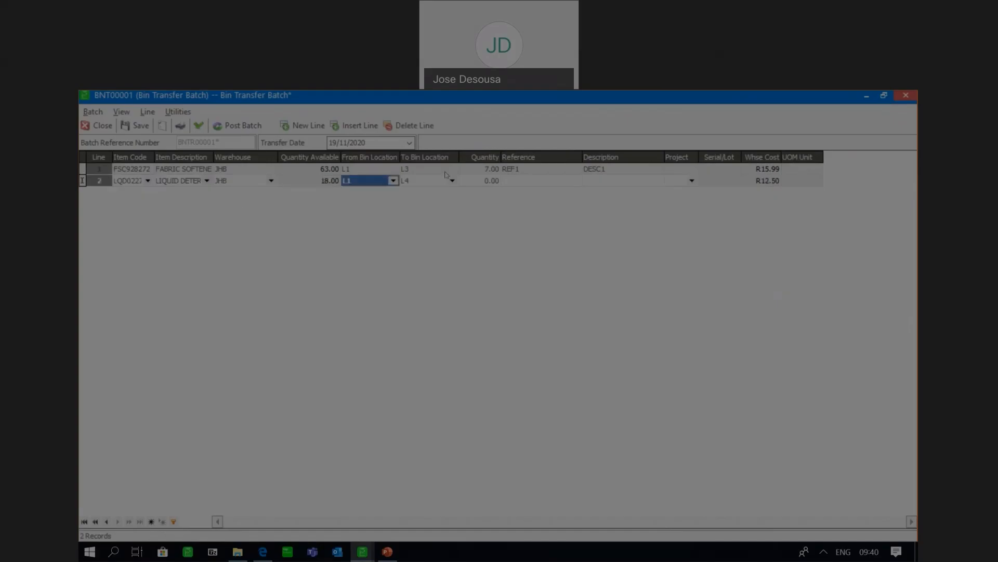
key("Tab")
key("Tab")
Step: Set the liquid detergent transfer line's quantity to 3, reference to REF2 and description to DESC2
type("3")
key("Tab")
type("REF")
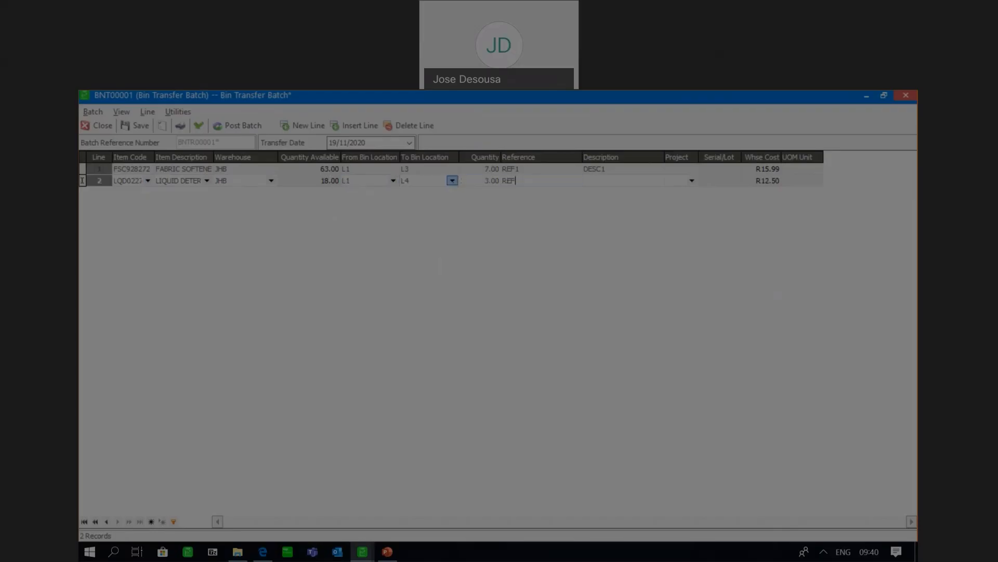
type("2")
key("Tab")
type("DESC2")
key("Tab")
key("Tab")
Step: Validate and post the bin transfer batch, saving its changes and previewing the unsorted batch report
left_click(202, 130)
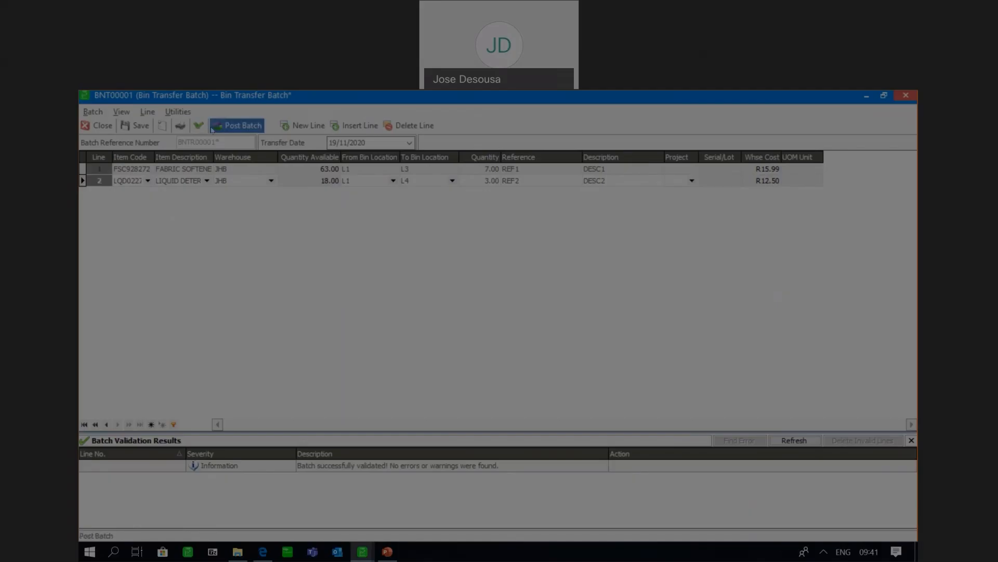
left_click(239, 127)
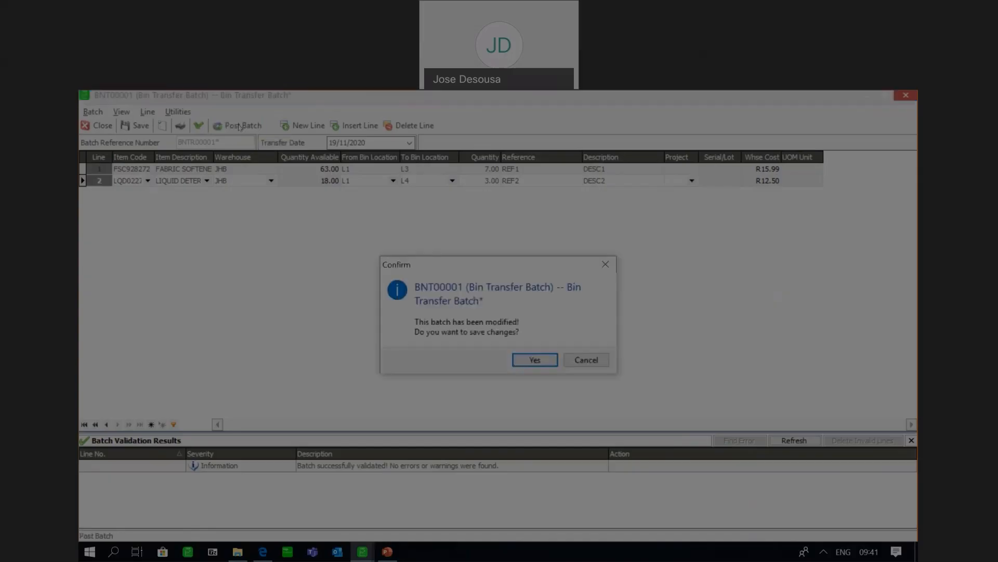
left_click(551, 361)
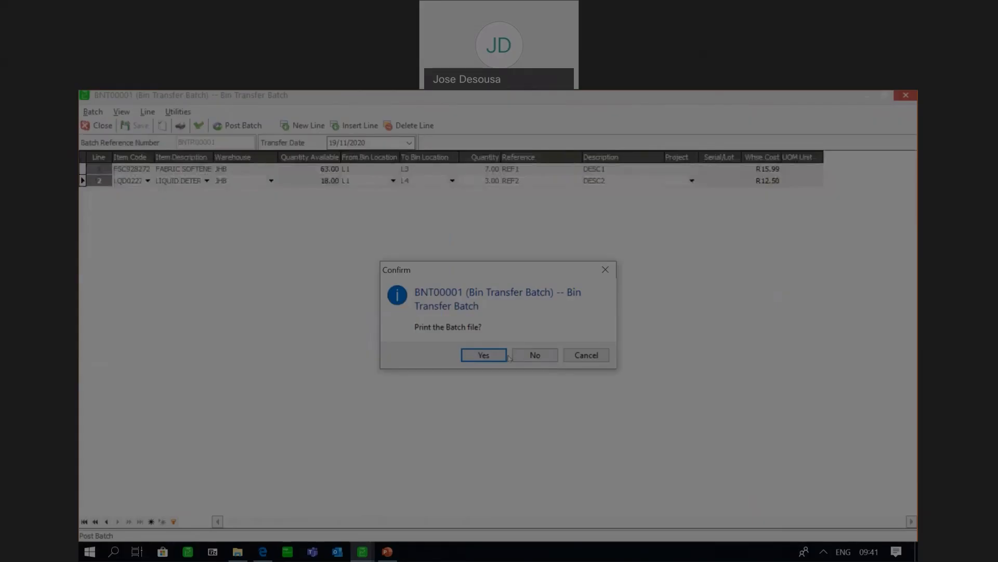
left_click(486, 356)
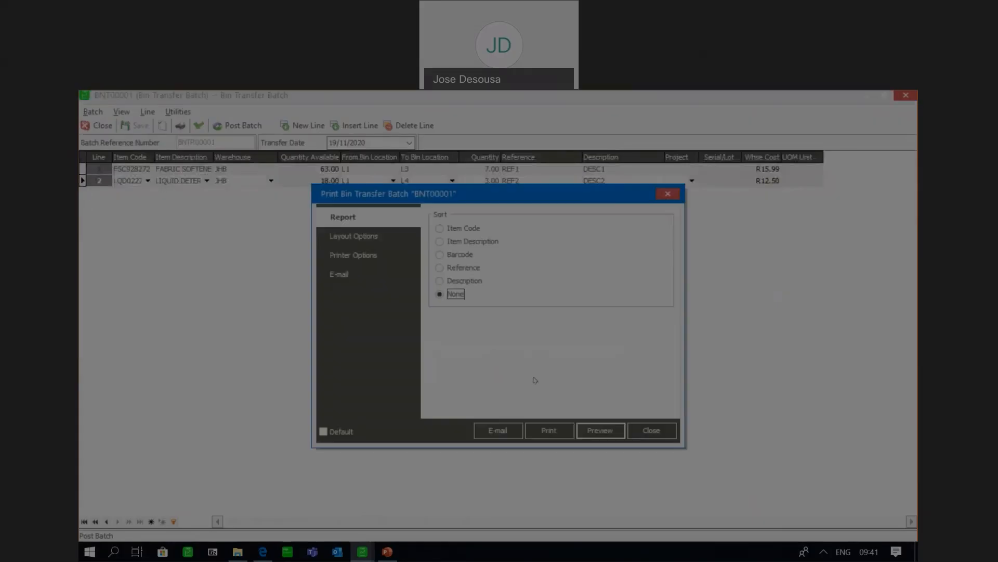
left_click(600, 430)
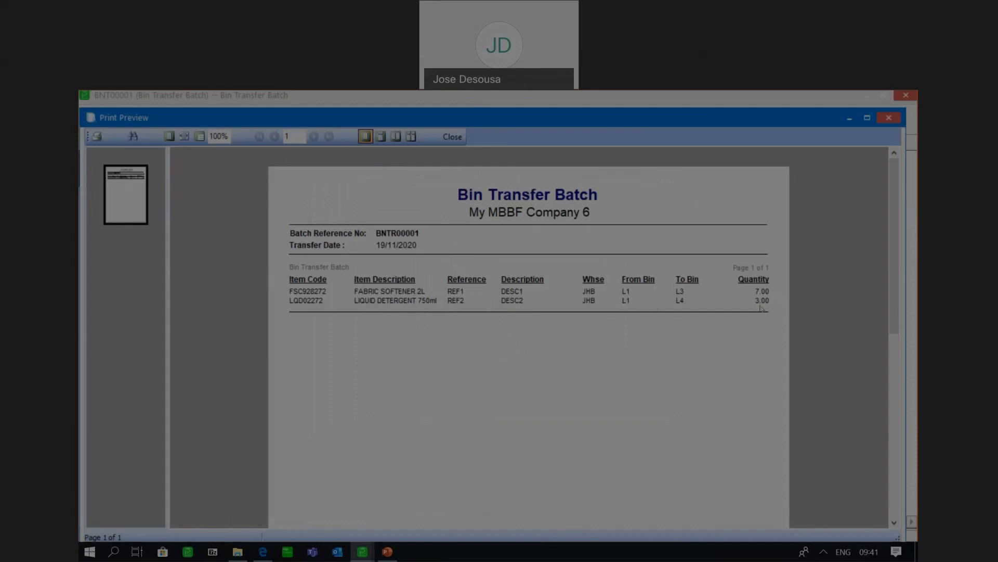
left_click(453, 137)
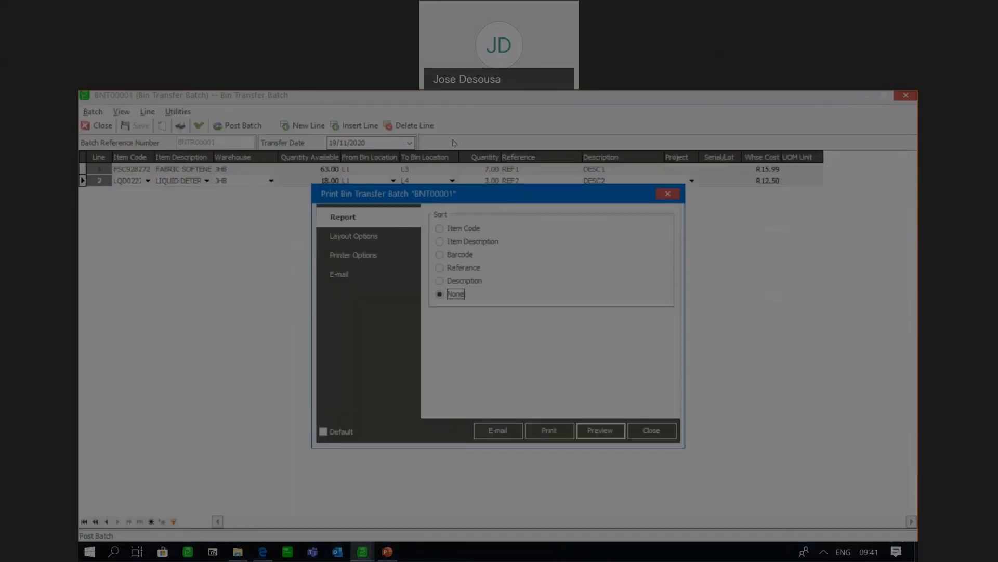
left_click(652, 430)
left_click(538, 354)
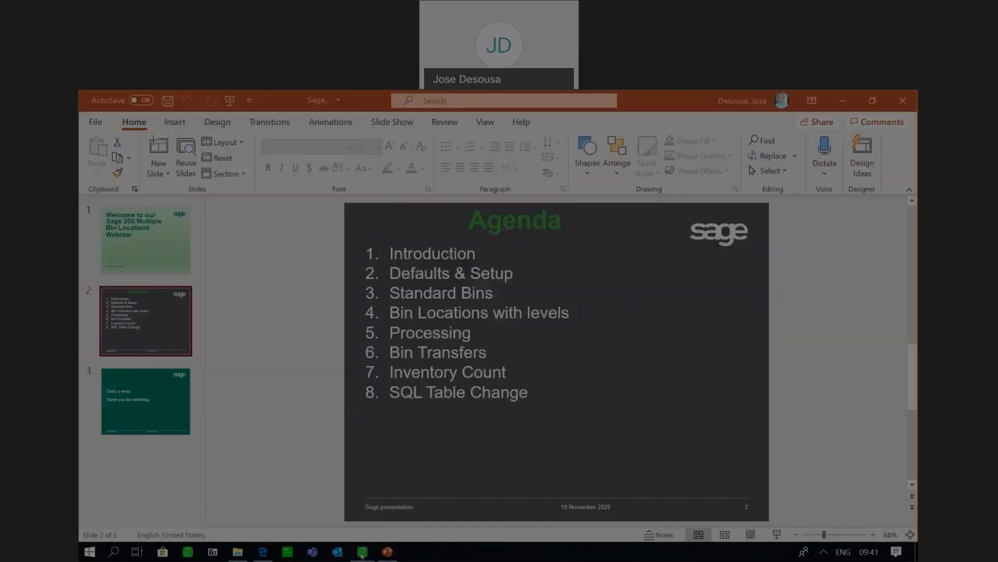
Step: Switch back to Sage 200 Evolution and review the refreshed transaction history for LIQUID DETERGENT 750ml
mouse_move(363, 555)
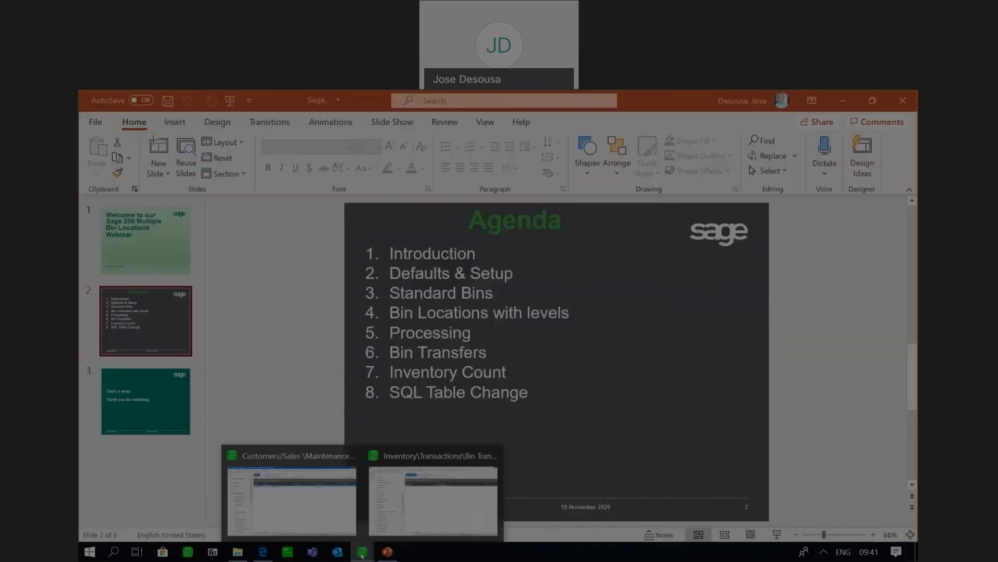
left_click(429, 494)
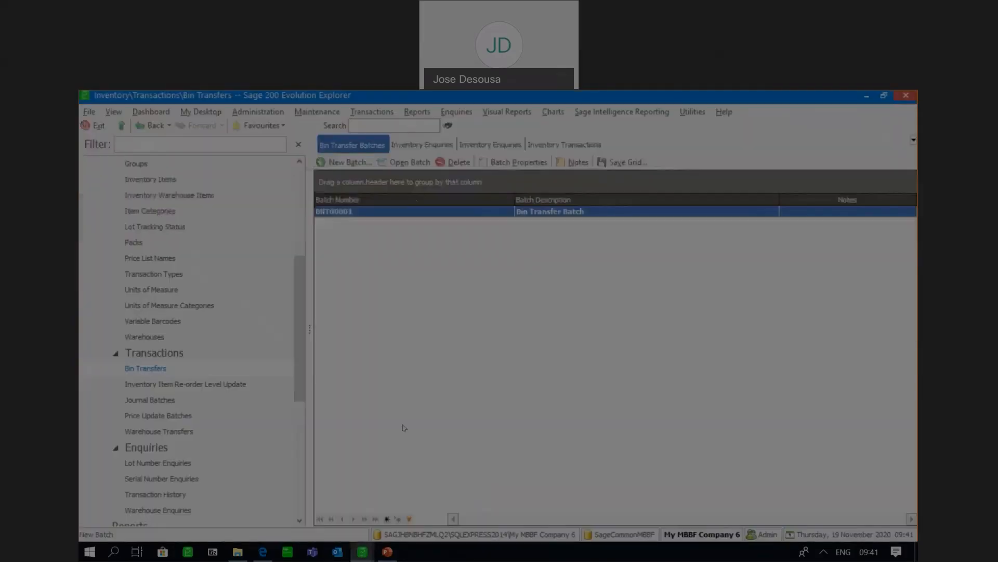
left_click(422, 145)
left_click(333, 163)
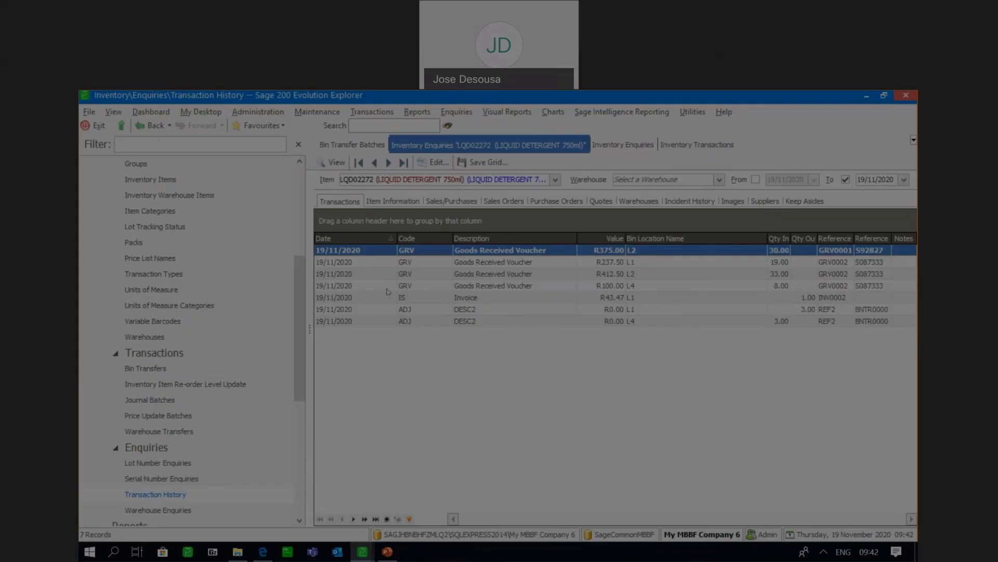
Step: Create a new inventory count with the default description for the JHB warehouse only, including bin locations
scroll(270, 315, "down", 1)
left_click(207, 308)
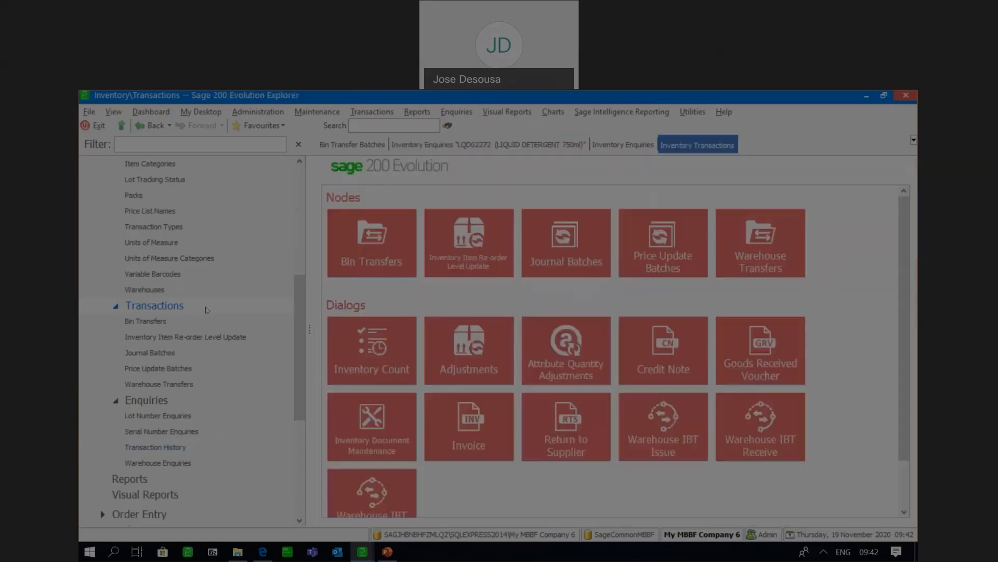
left_click(374, 368)
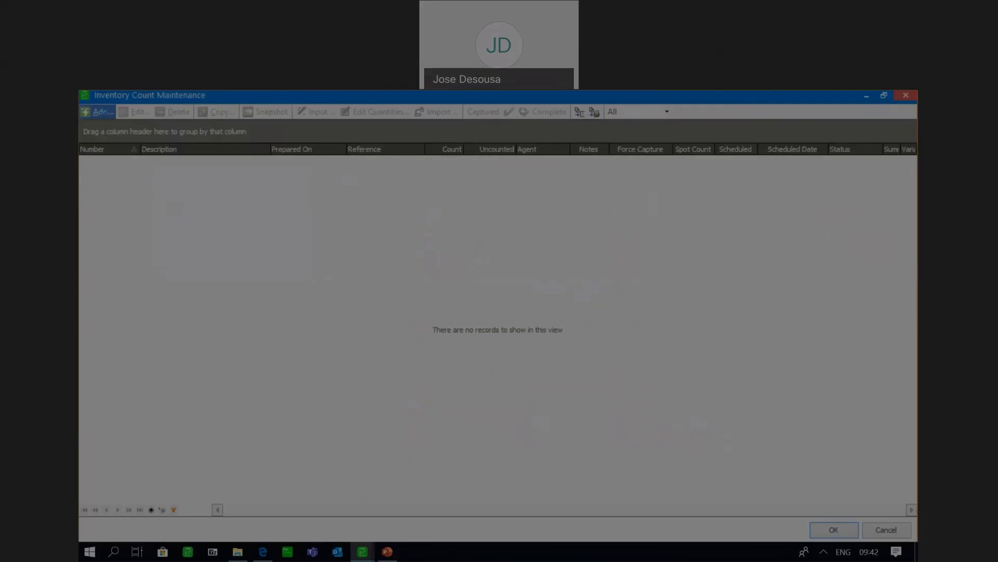
left_click(100, 112)
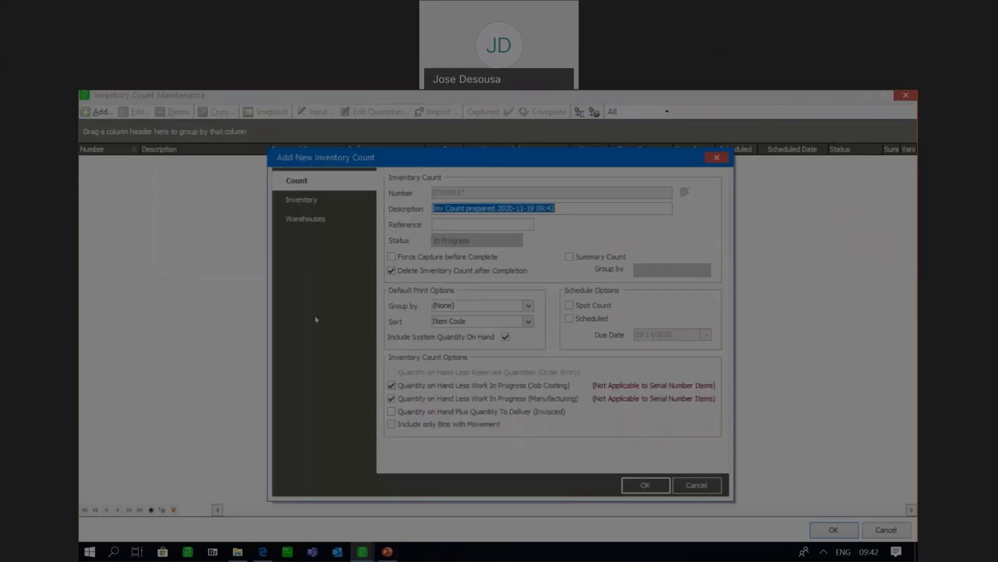
left_click(324, 219)
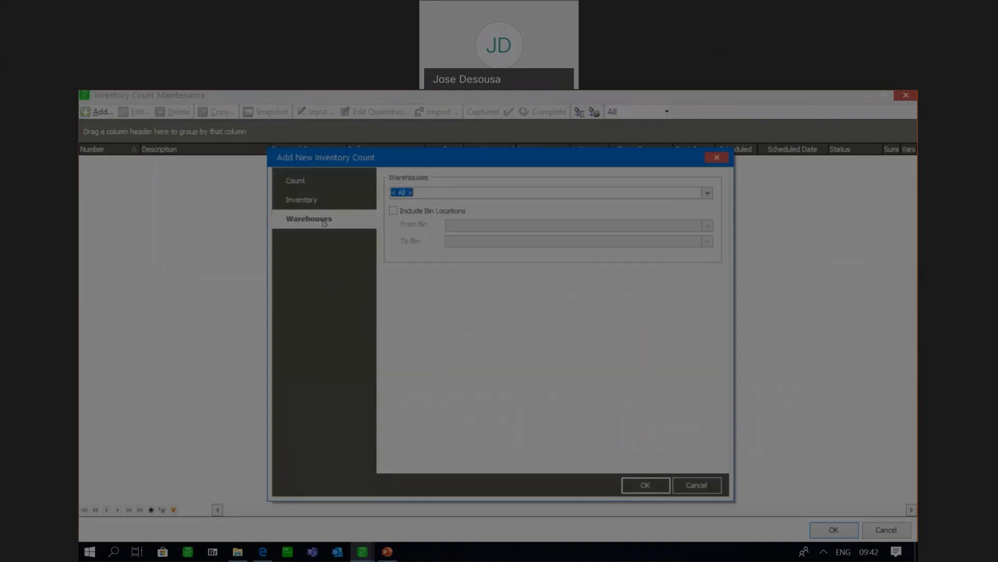
left_click(709, 192)
left_click(409, 229)
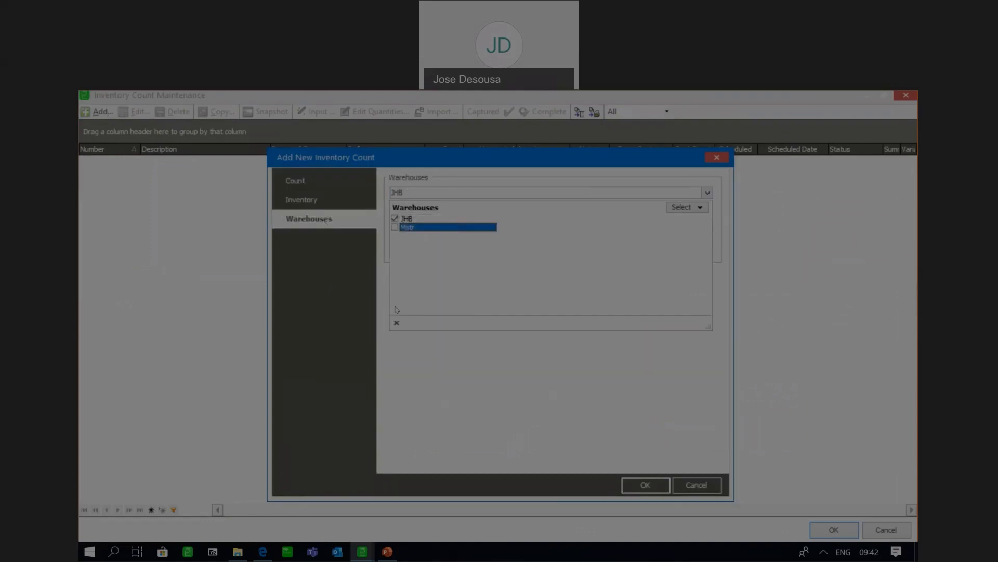
left_click(398, 324)
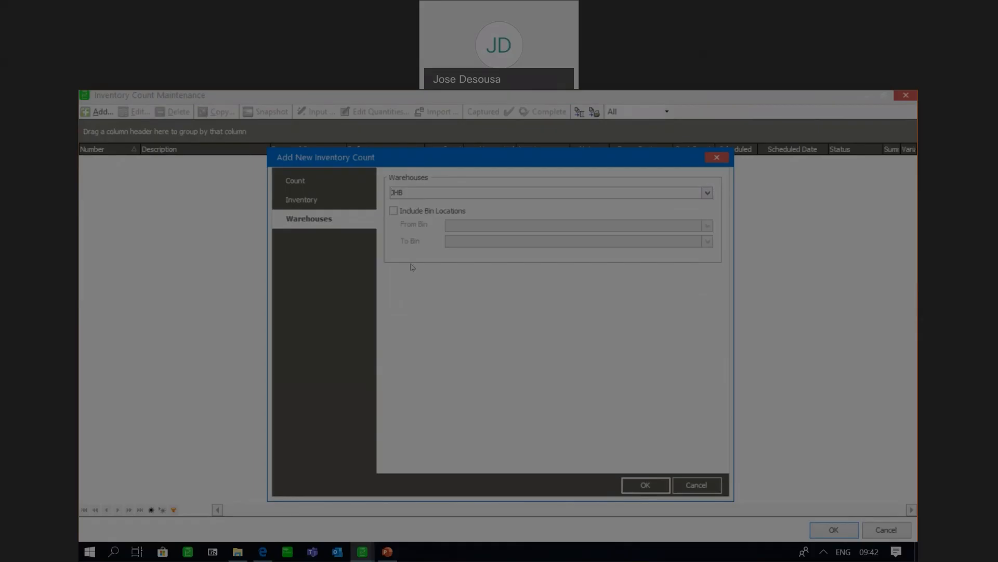
left_click(393, 210)
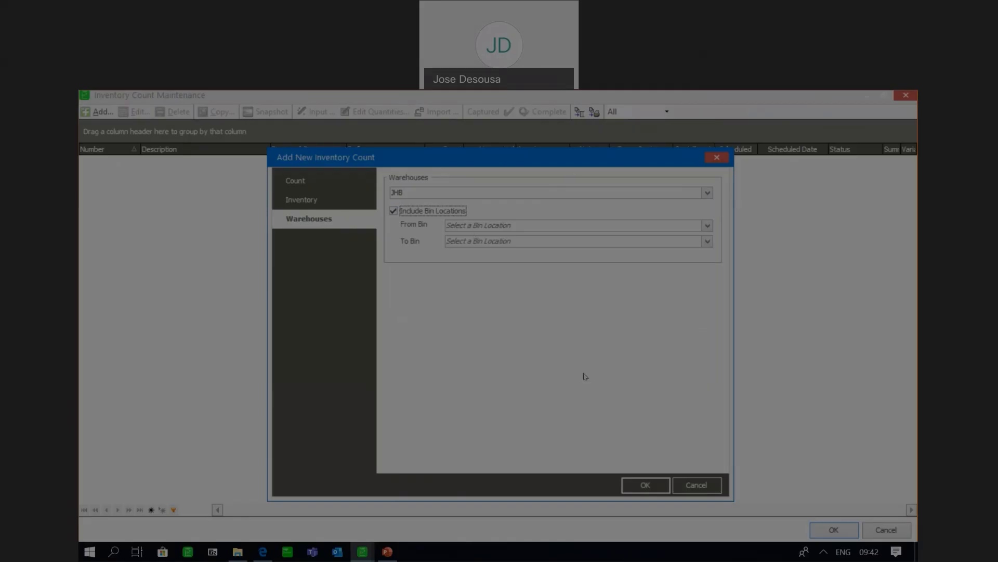
left_click(634, 485)
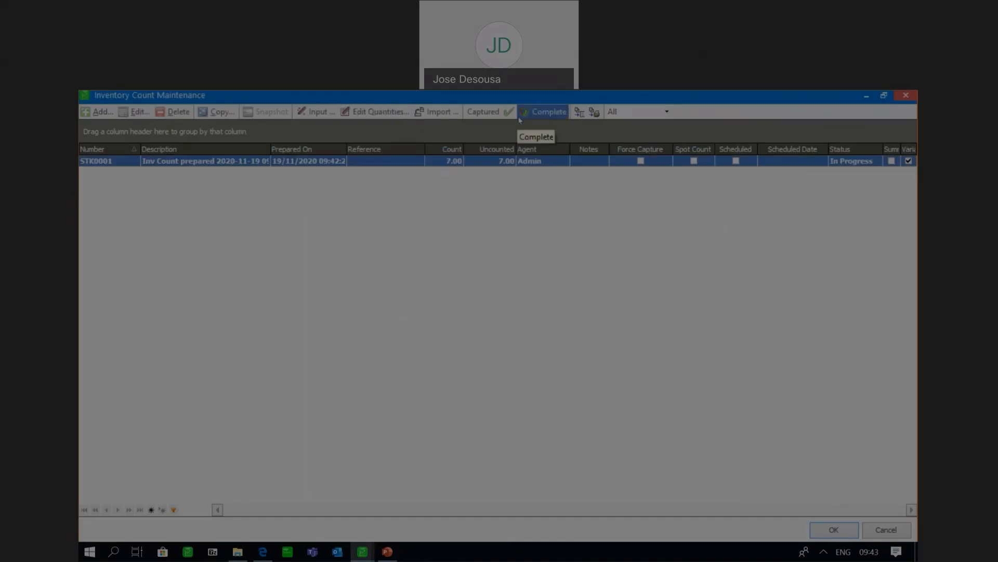
Step: Preview the inventory count listing for the JHB warehouse with bin locations included, and close the report
left_click(579, 113)
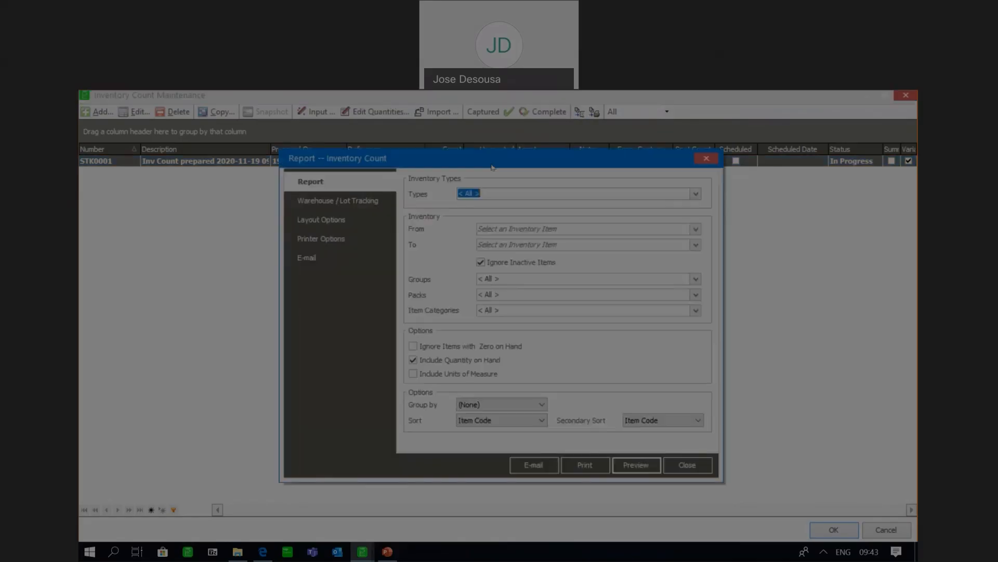
left_click(385, 204)
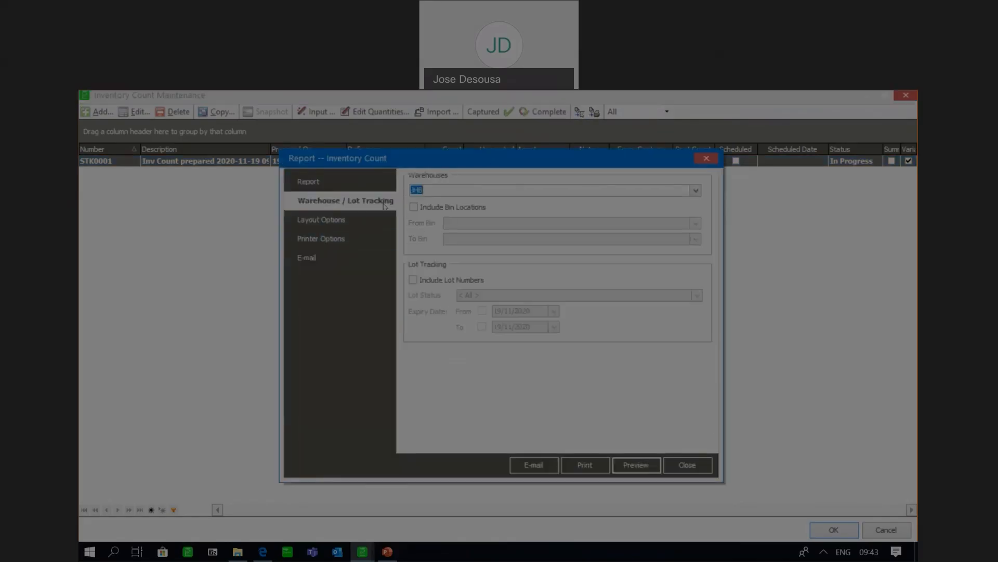
left_click(414, 208)
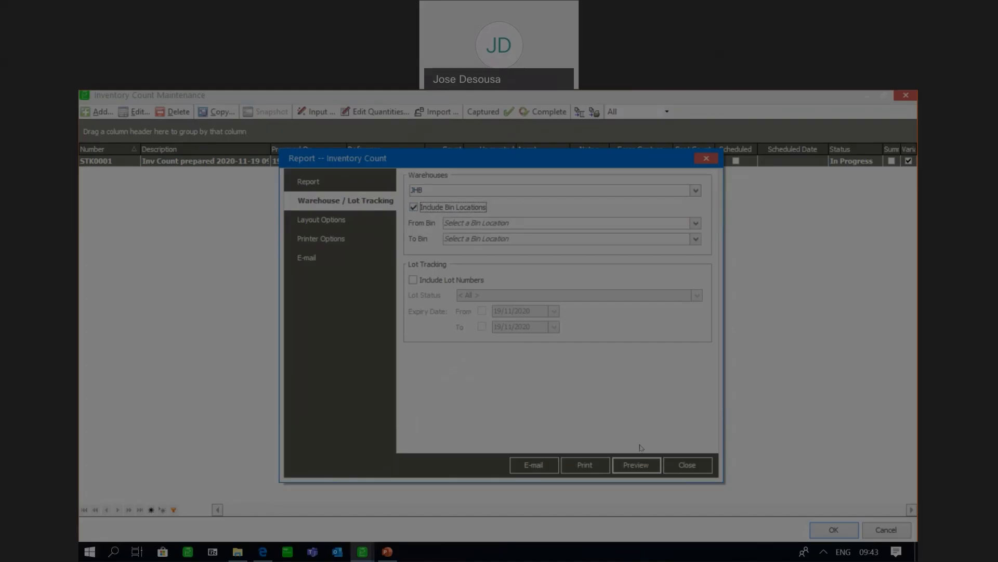
left_click(633, 461)
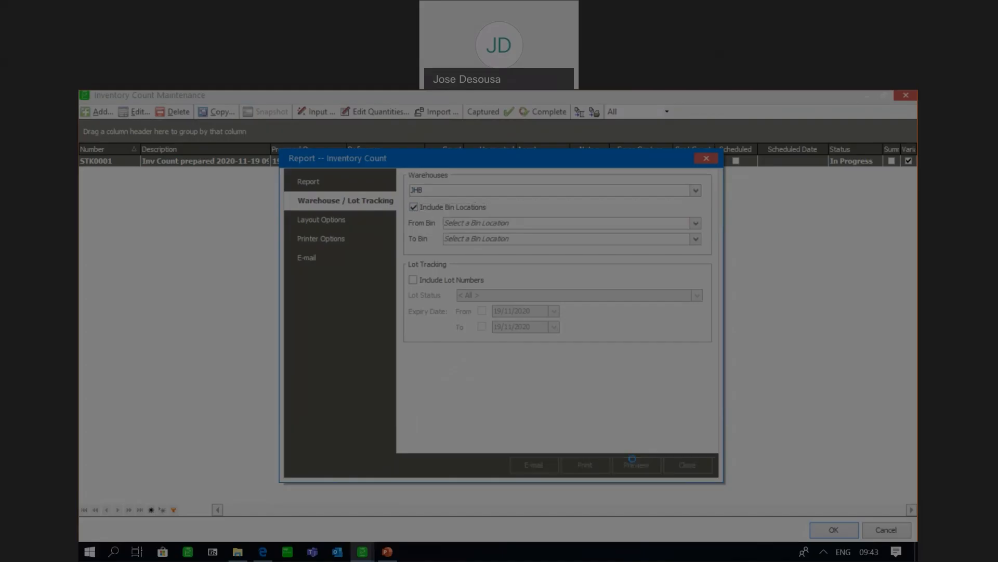
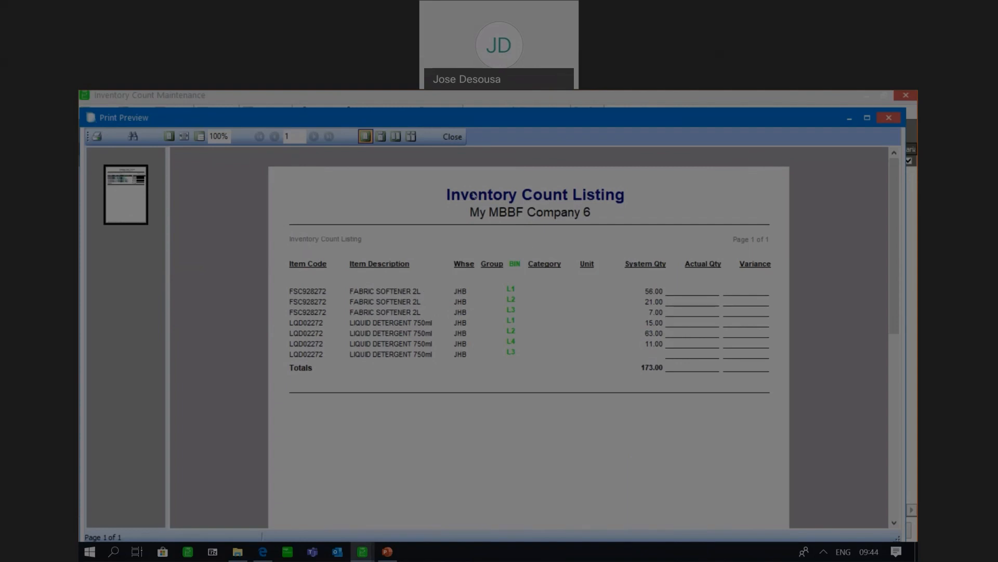
left_click(452, 137)
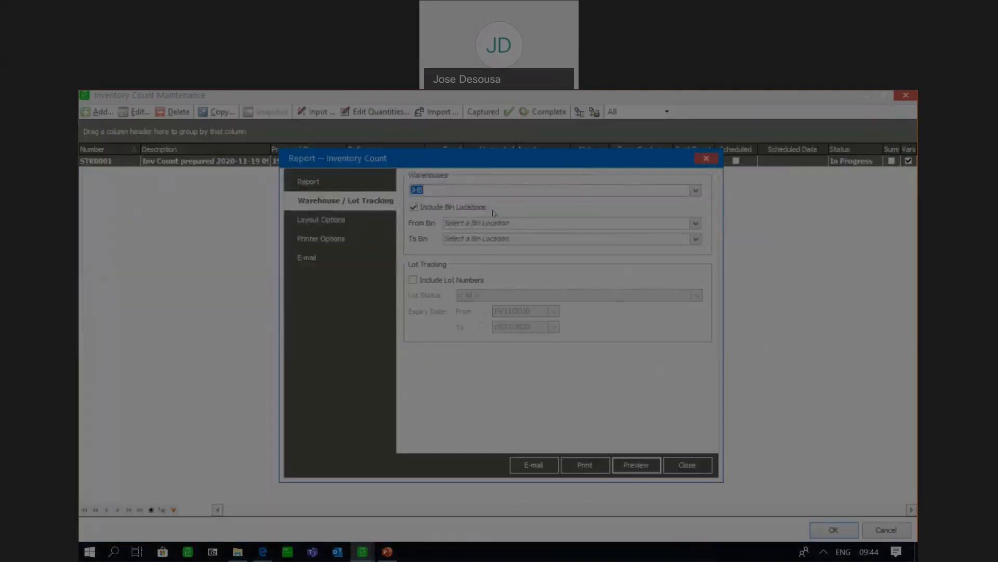
left_click(685, 464)
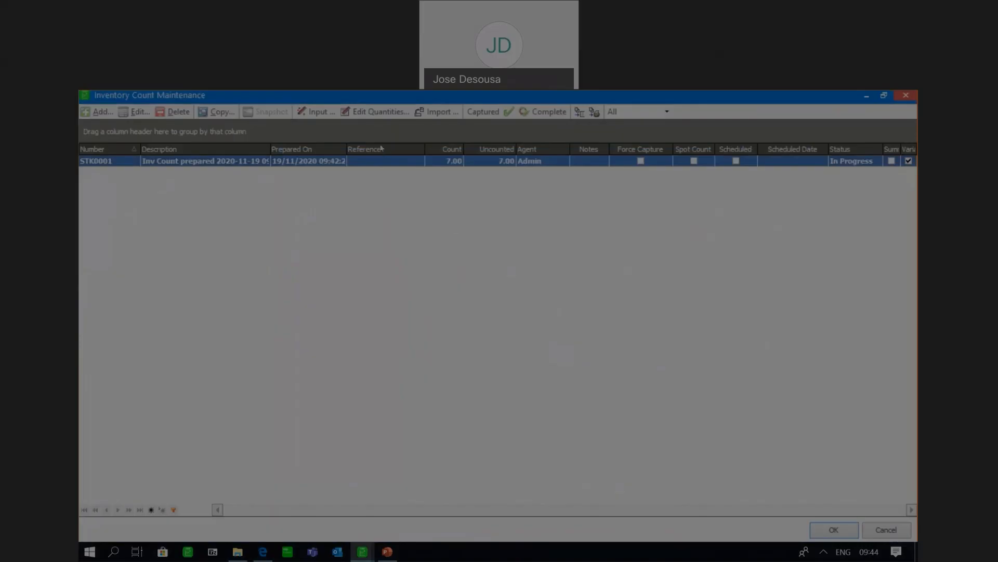
Step: Examine the new inventory count's quantities per bin location and close them without entering any counts
left_click(369, 114)
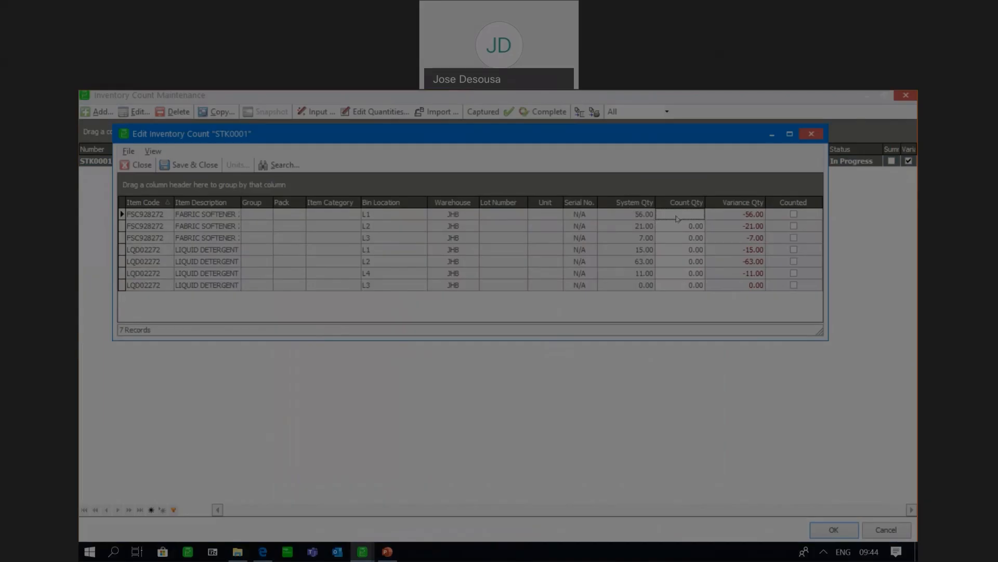
left_click(142, 166)
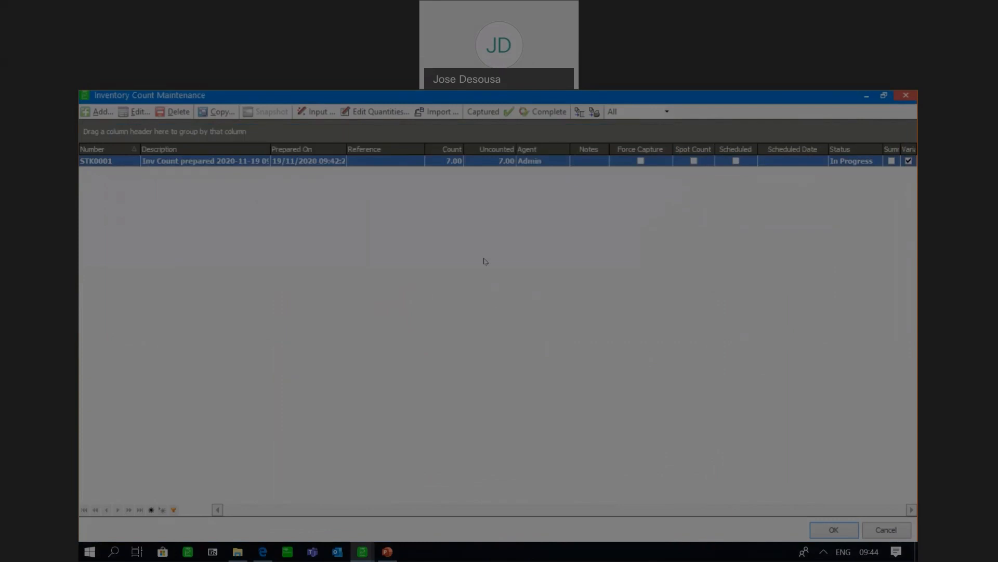
Step: Examine the fields available for importing the selected inventory count, including Bin Location and Warehouse Code, and cancel the import
left_click(444, 113)
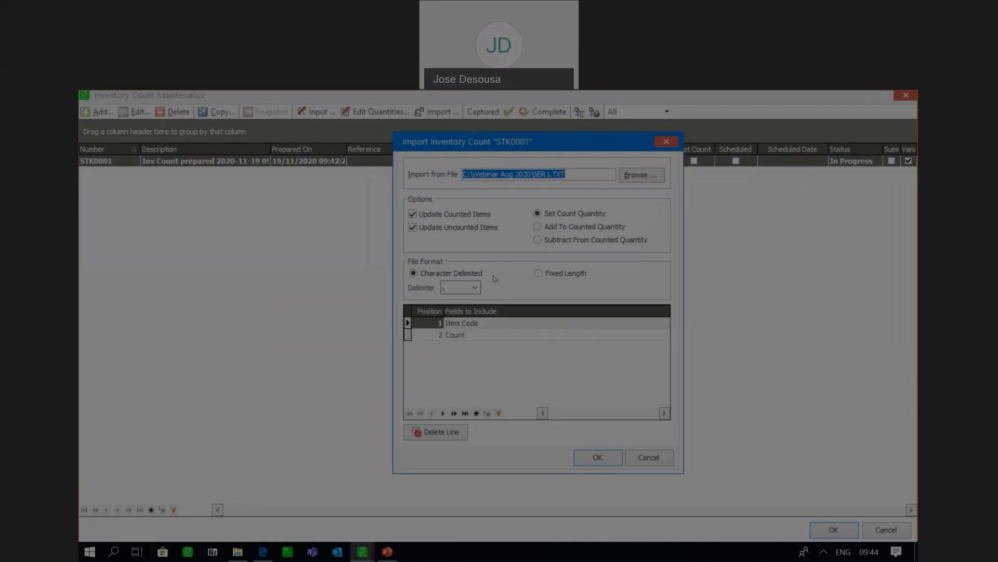
left_click(484, 333)
key("Down")
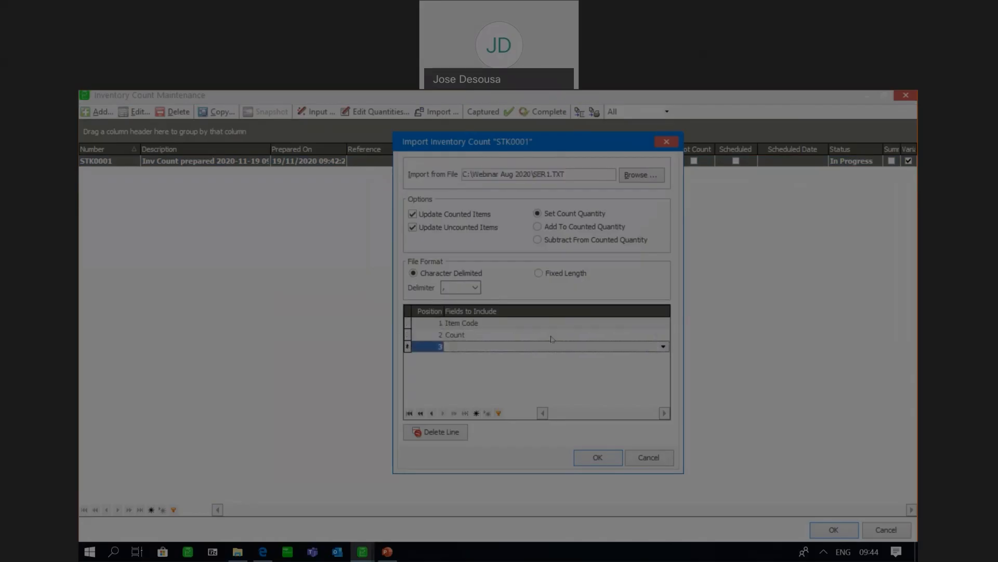
left_click(664, 347)
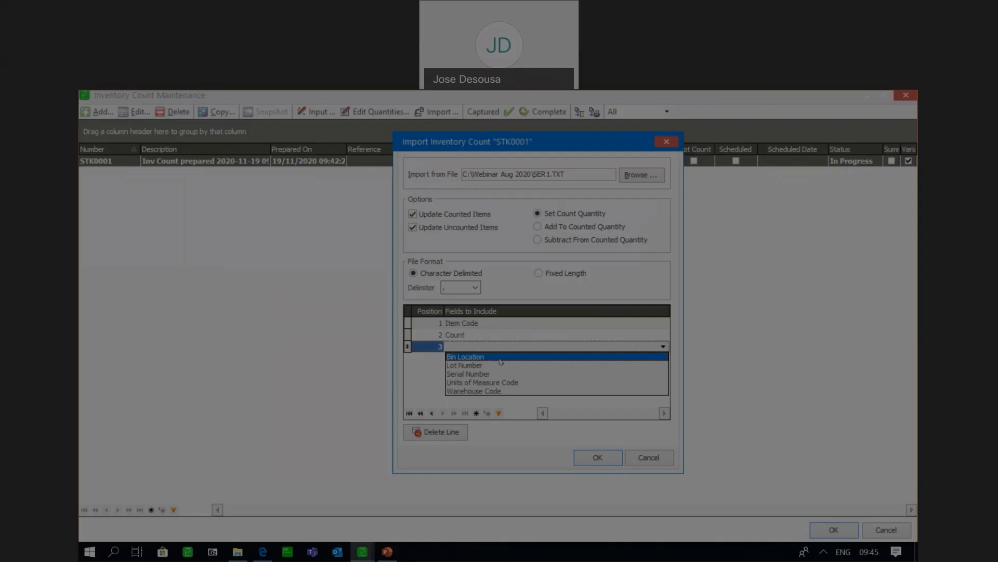
key("Down")
key("Down")
key("Down")
key("Down")
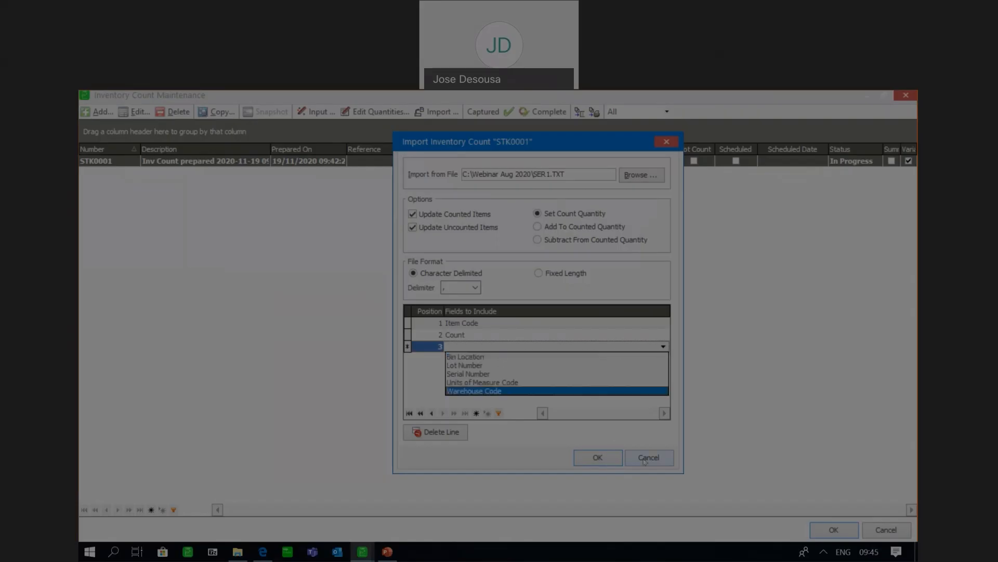
left_click(645, 461)
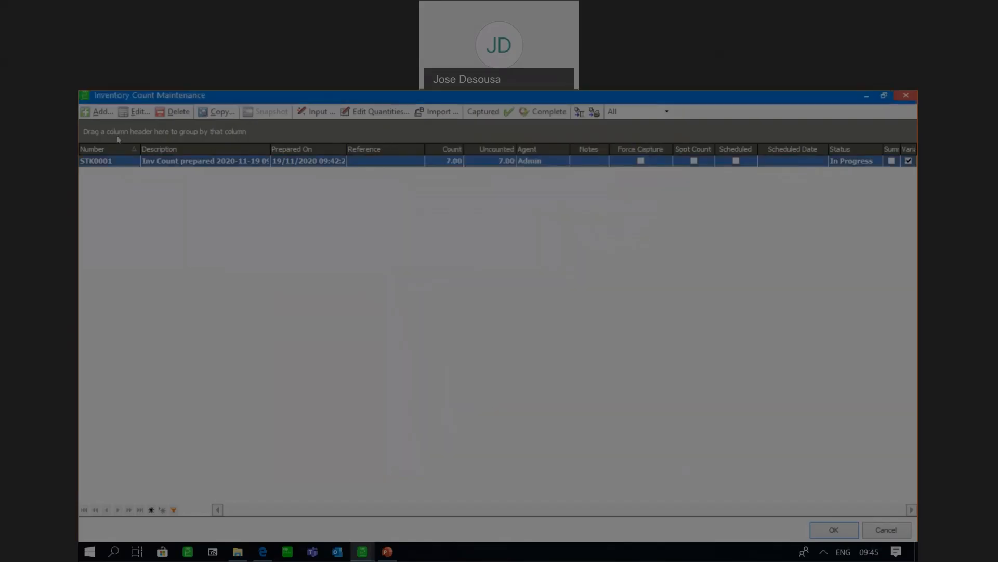
Step: Create a second inventory count for the JHB warehouse only, without including bin locations
left_click(102, 111)
left_click(333, 219)
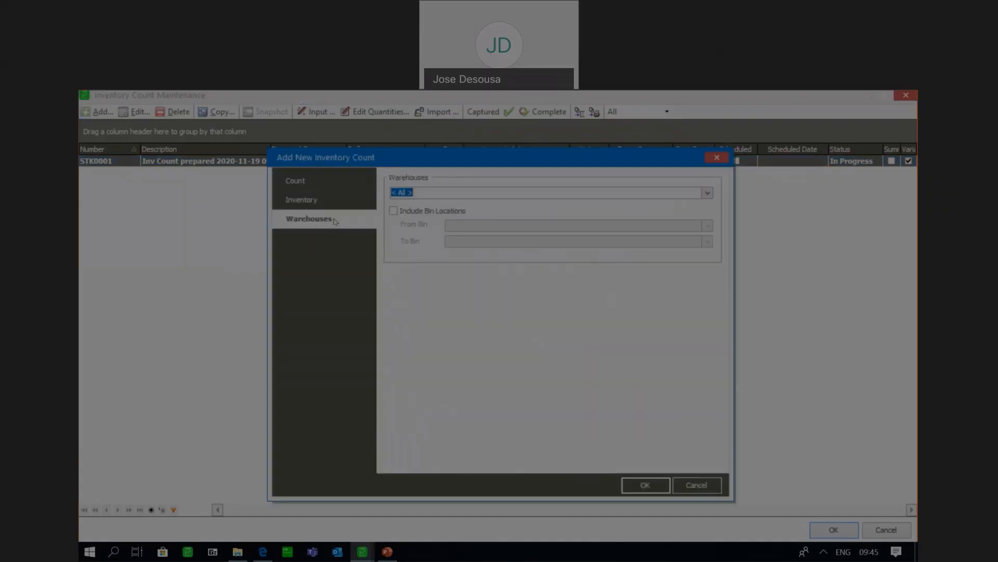
left_click(707, 192)
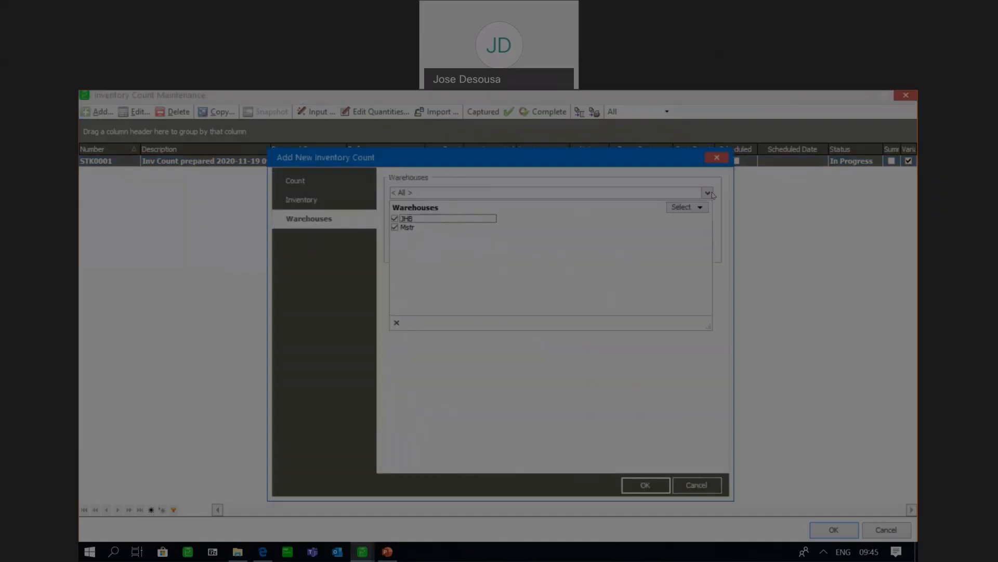
left_click(394, 228)
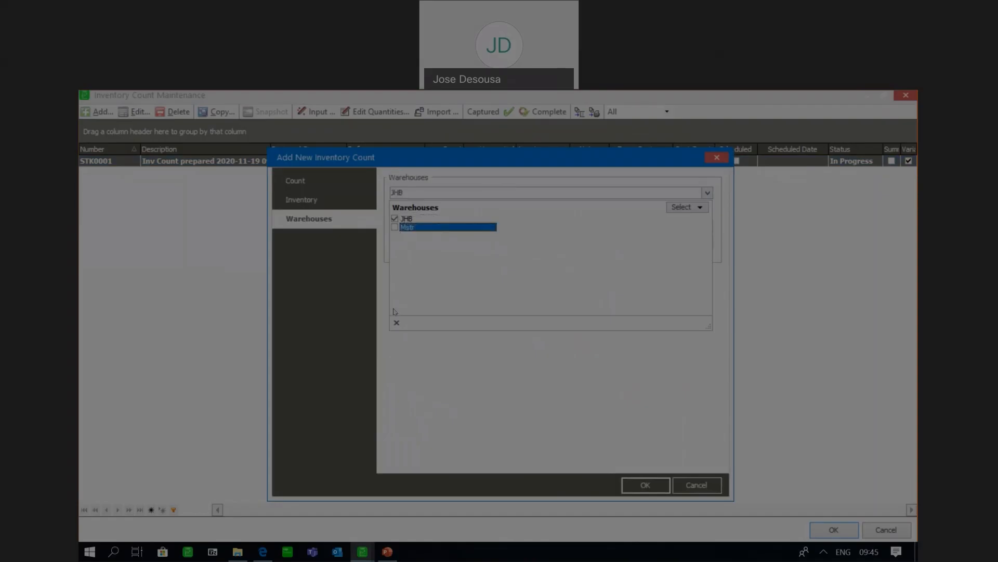
left_click(396, 324)
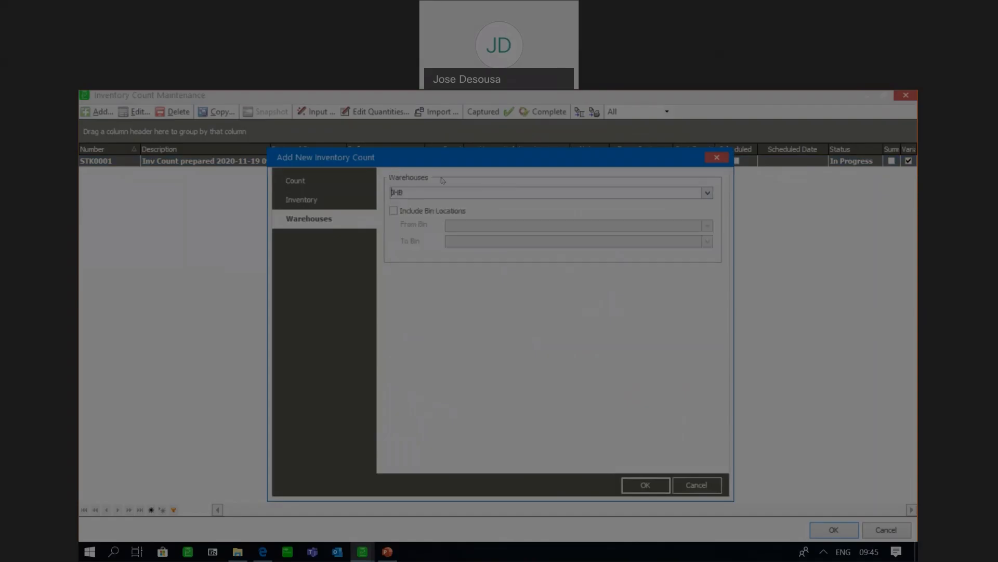
left_click(640, 484)
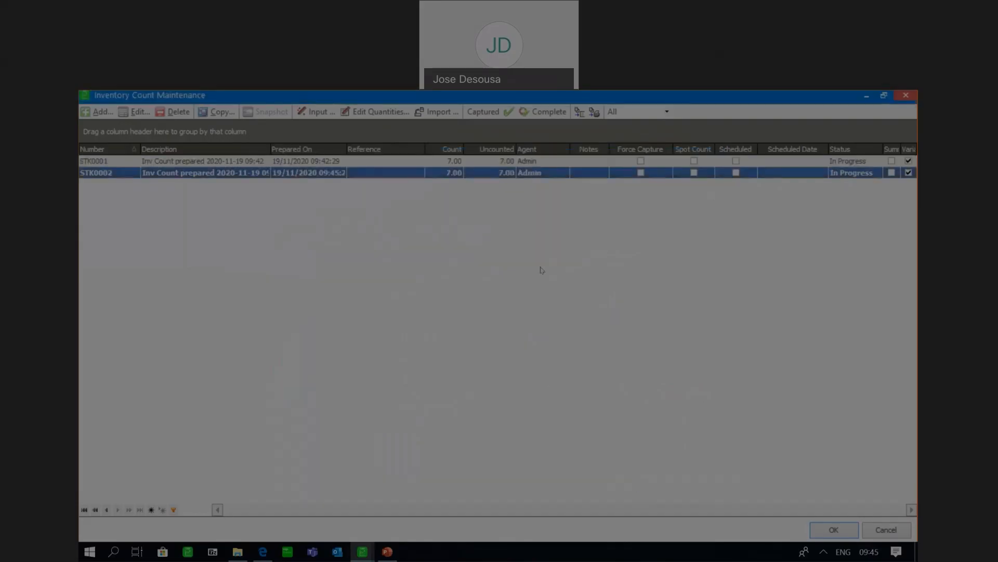
Step: Preview the count listing for the second inventory count, then close the report and the inventory count maintenance
left_click(579, 112)
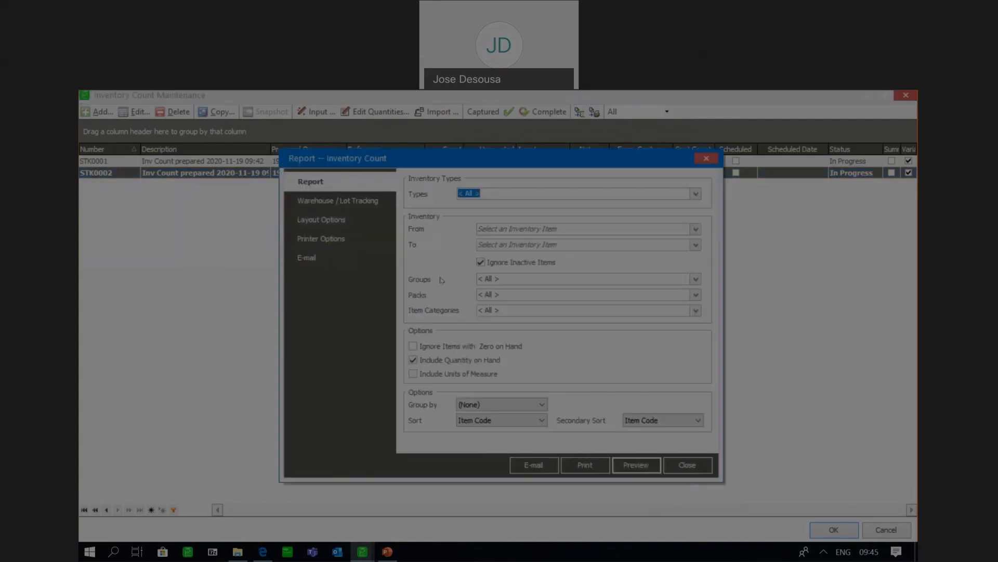
left_click(619, 460)
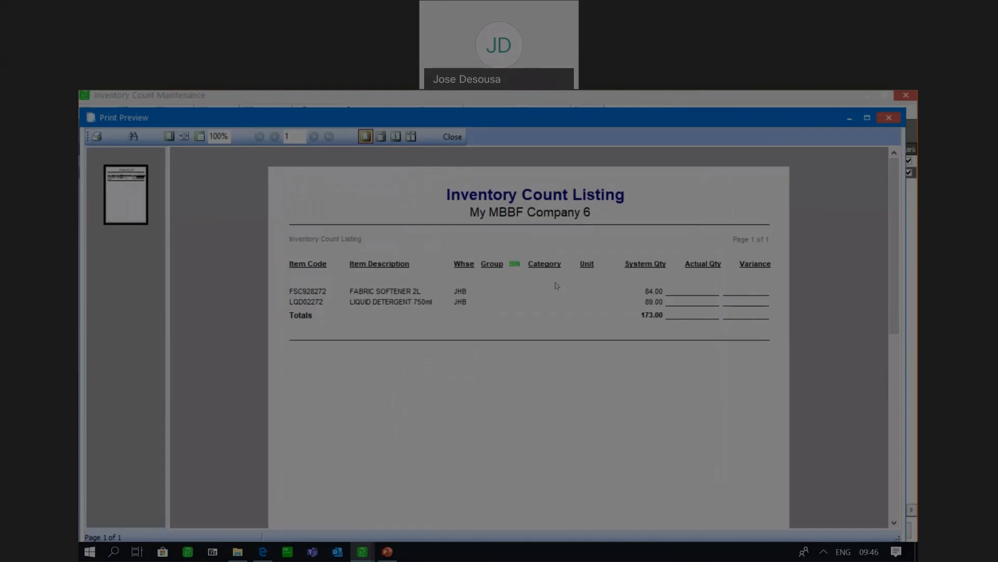
left_click(453, 136)
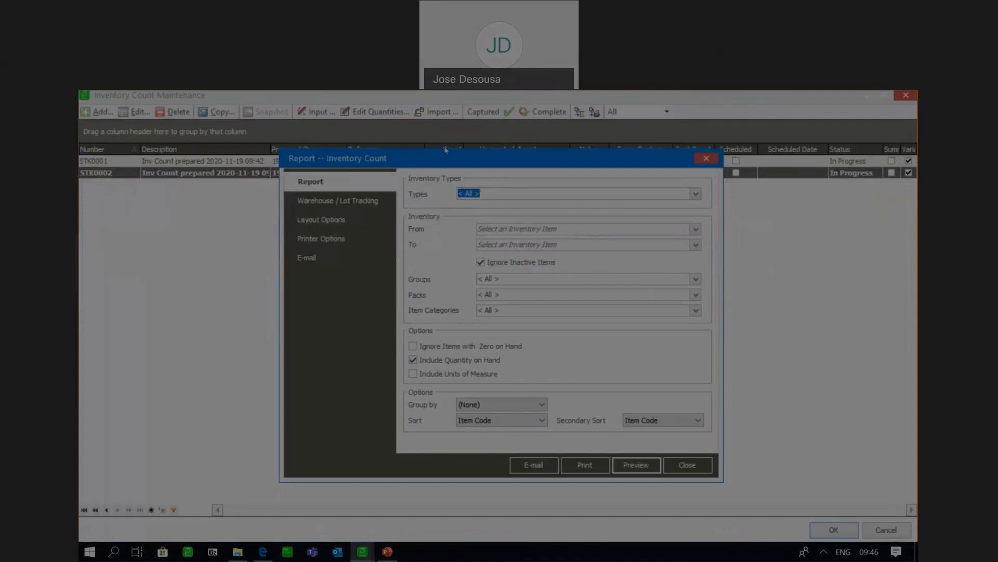
left_click(687, 465)
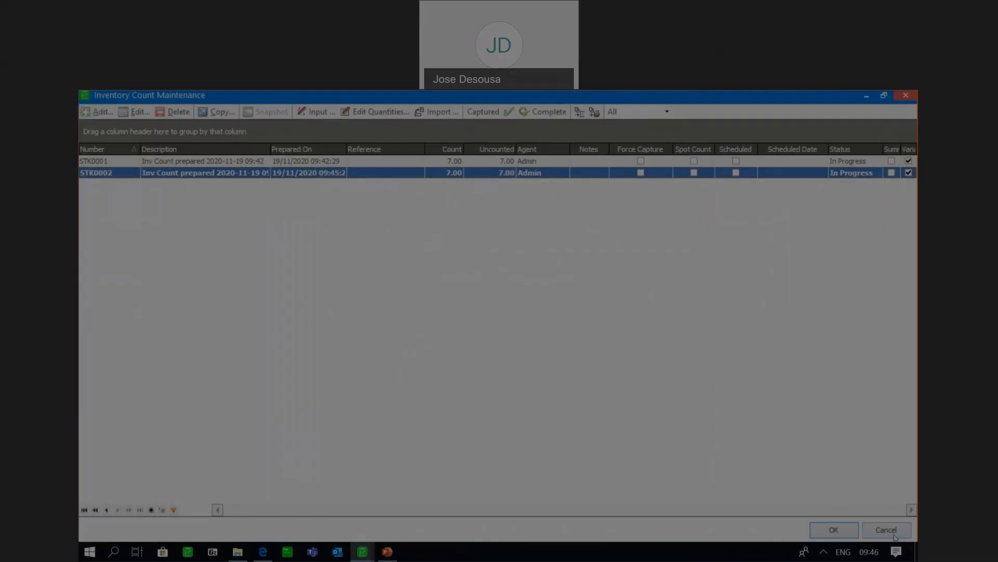
left_click(894, 533)
Step: Switch to the My MBBF Company 7 window and open its Inventory module
mouse_move(364, 553)
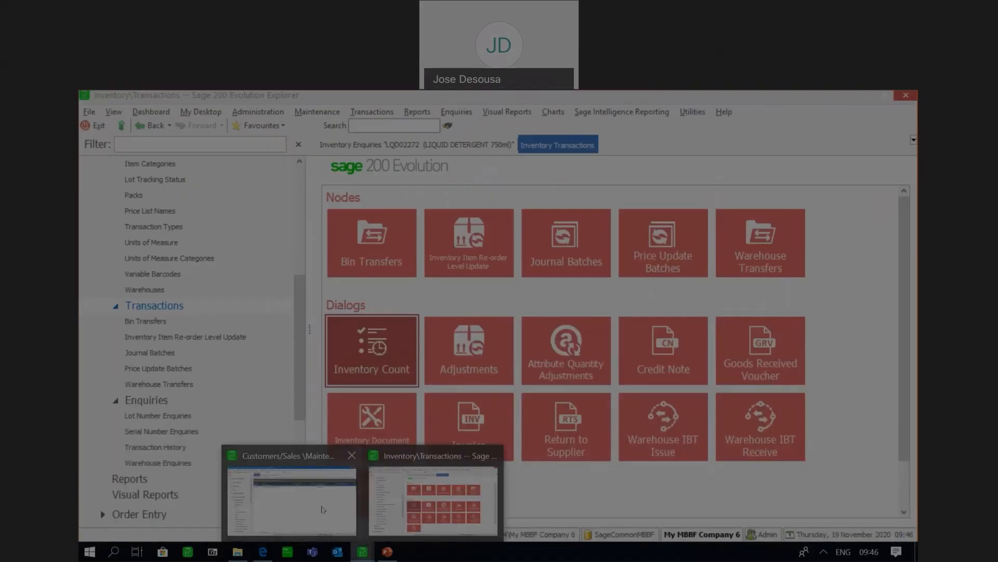
left_click(322, 509)
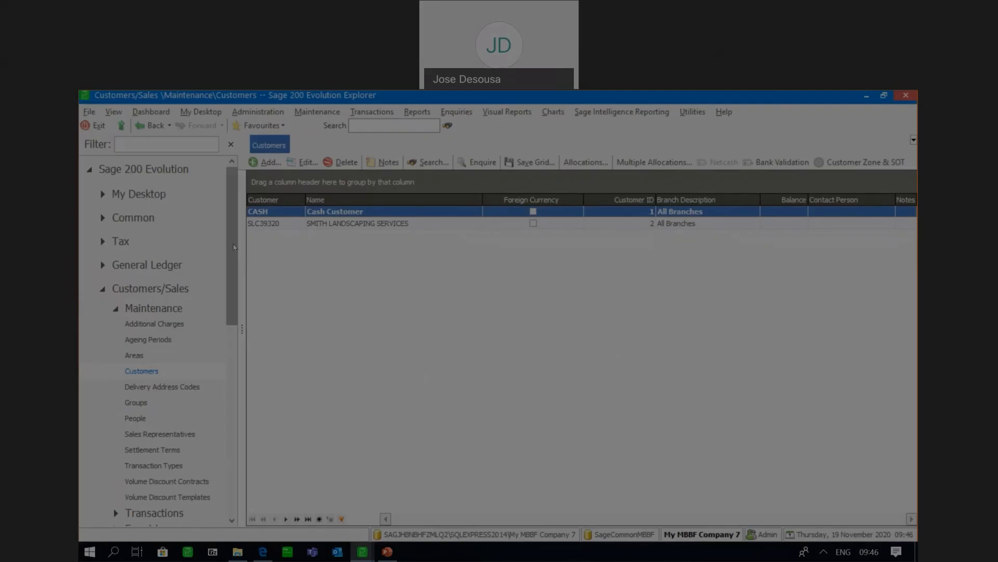
scroll(231, 259, "down", 5)
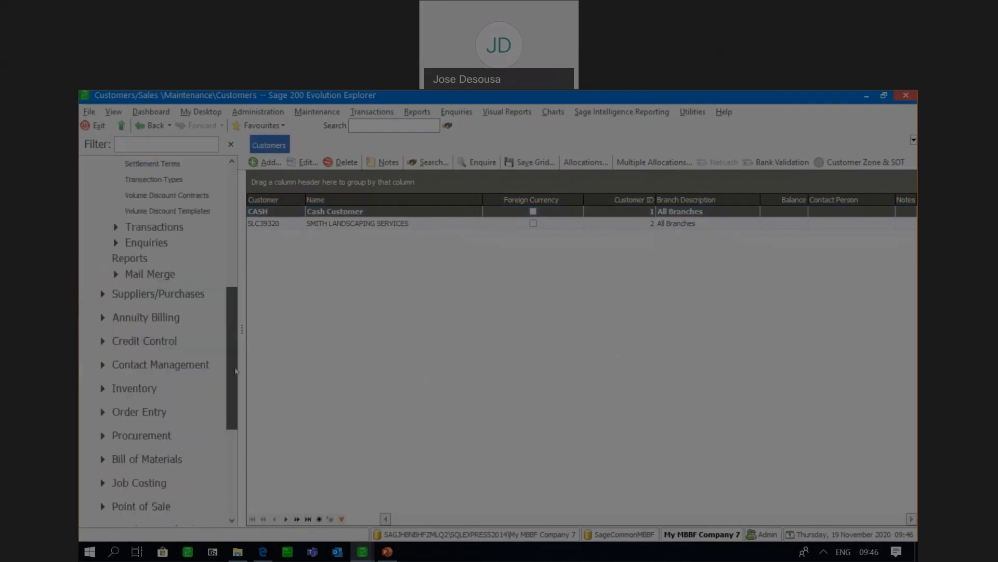
left_click(191, 383)
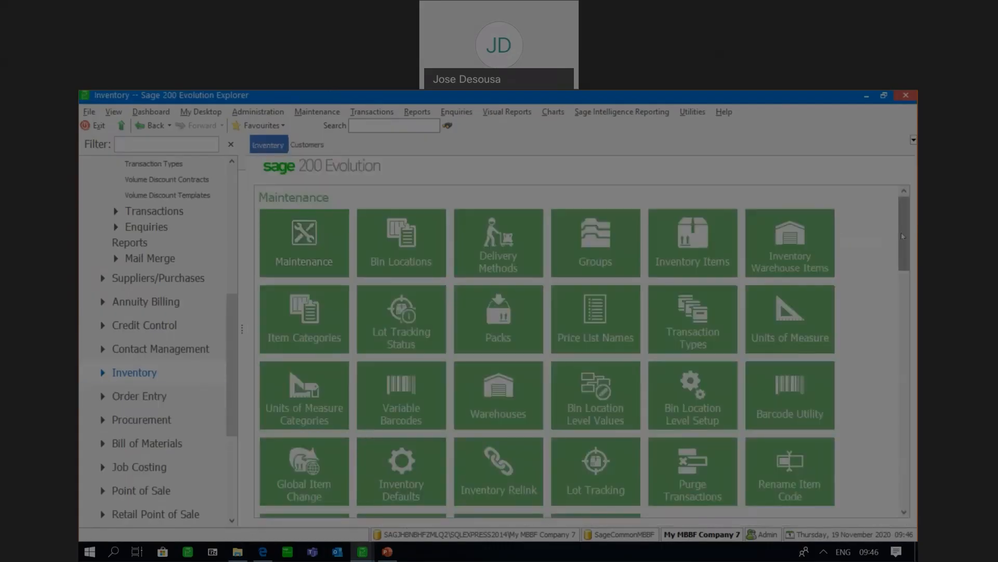
Step: Enable Use Multiple Bin Locations and Use Bin Location Levels in the Warehouse Defaults
scroll(892, 240, "down", 3)
scroll(914, 322, "down", 6)
scroll(913, 307, "up", 3)
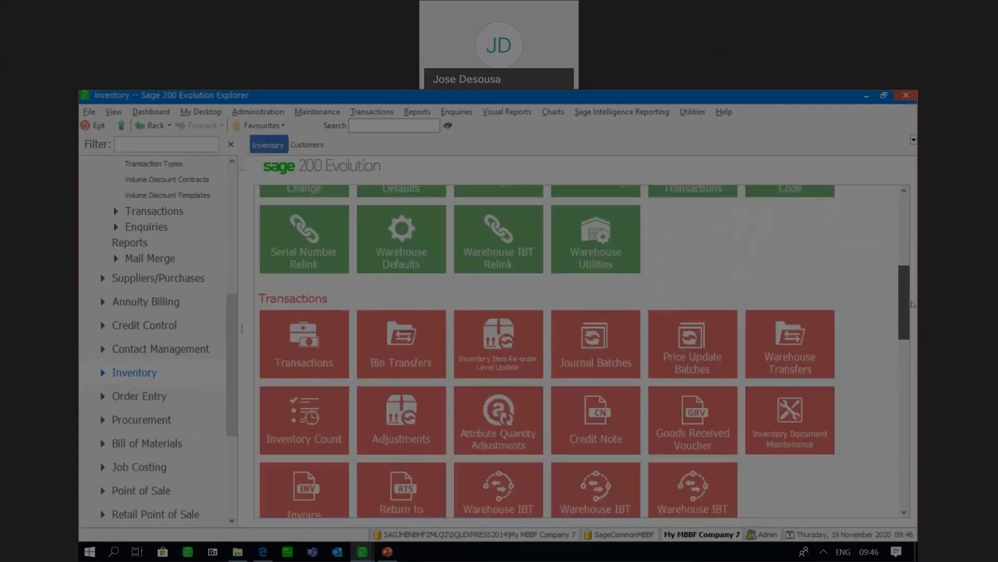
left_click(393, 289)
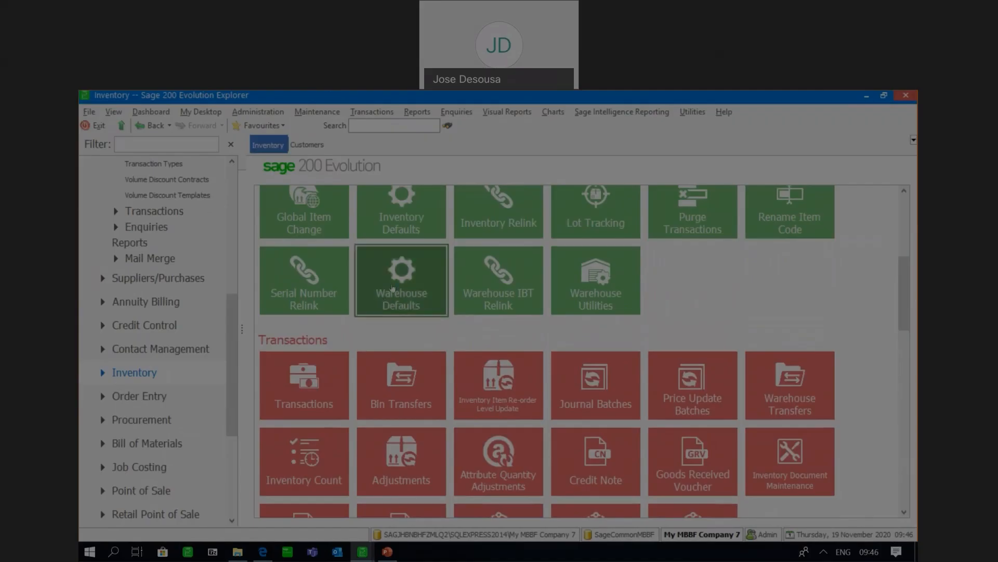
left_click(337, 241)
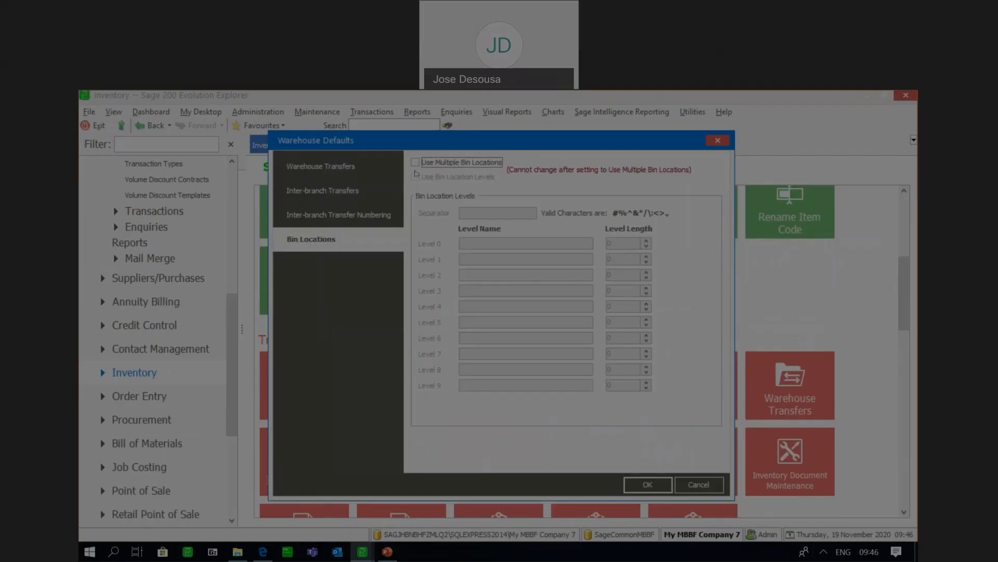
left_click(415, 163)
left_click(415, 177)
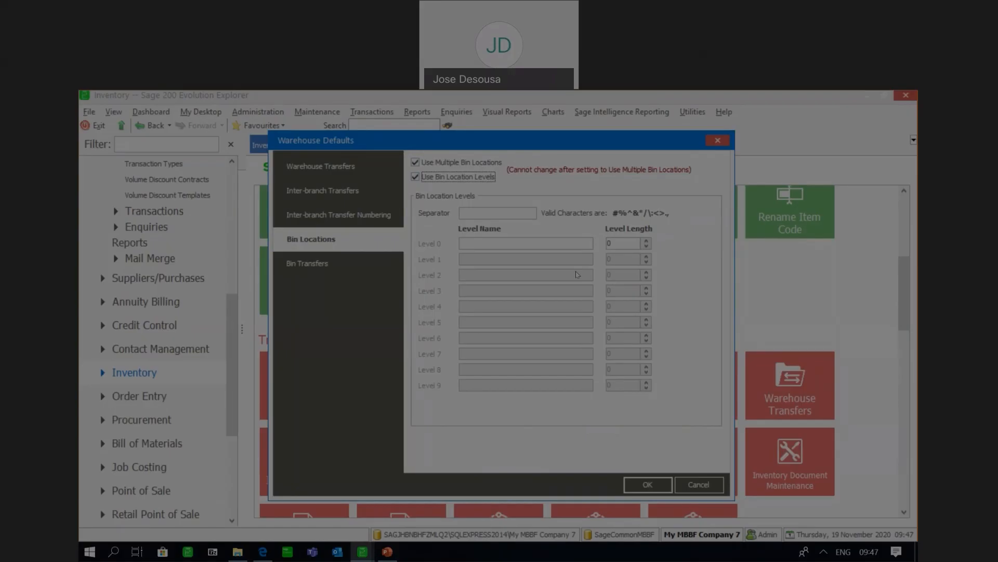
Step: Set the bin location separator to & and define Level 0 as AISLE with a length of 7
left_click(487, 209)
type("&")
type("AISLE")
left_click(623, 242)
key("BackSpace")
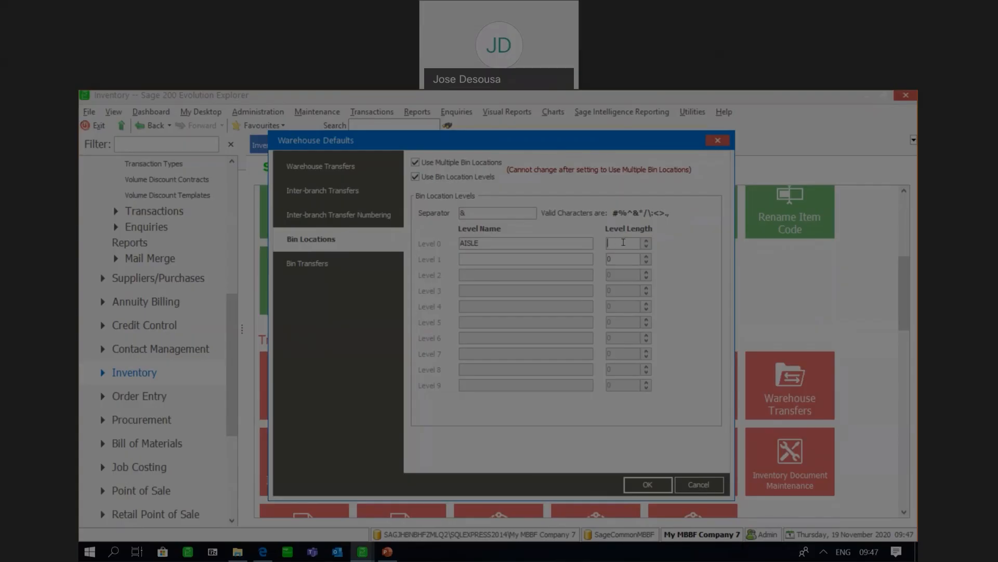
type("7")
key("BackSpace")
type("7")
Step: Define bin location Level 1 as SHELF and Level 2 as SLOT, each with a length of 7
type("SHELF")
left_click(611, 257)
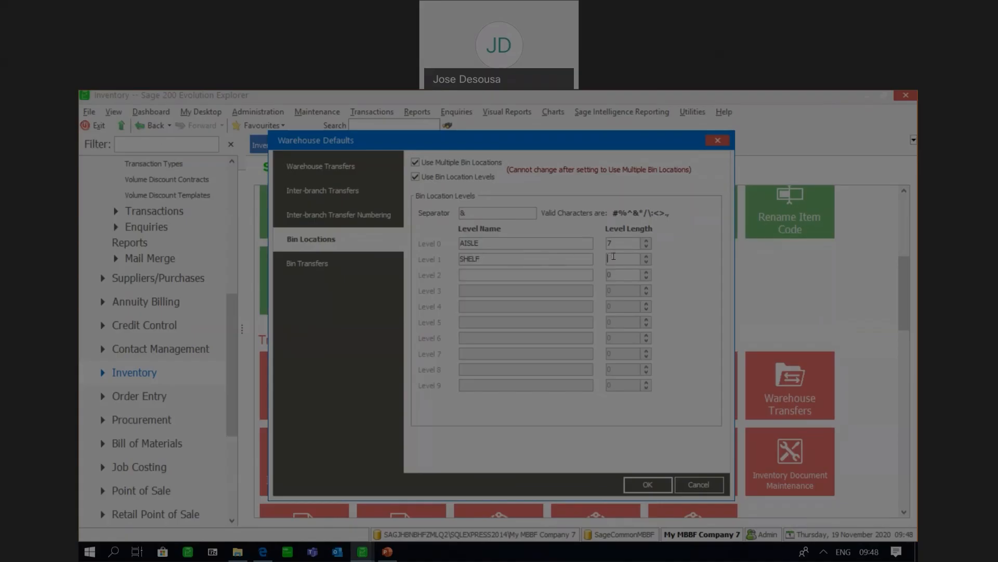
type("7")
left_click(528, 276)
type("SLOT")
key("BackSpace")
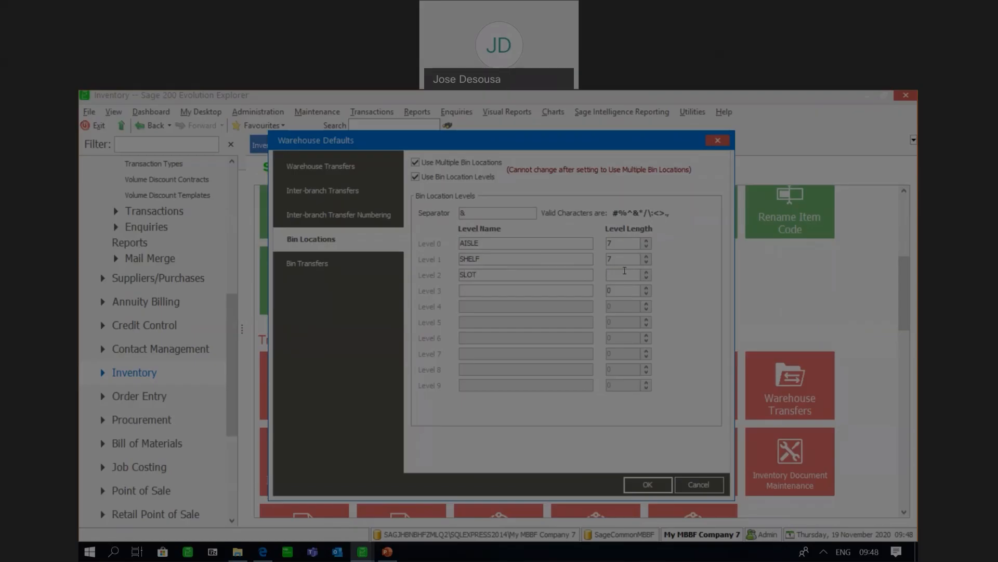
type("7")
Step: Review the bin transfer defaults and save the Warehouse Defaults, applying multiple bins to all existing warehouses with no quantities on hand
left_click(341, 266)
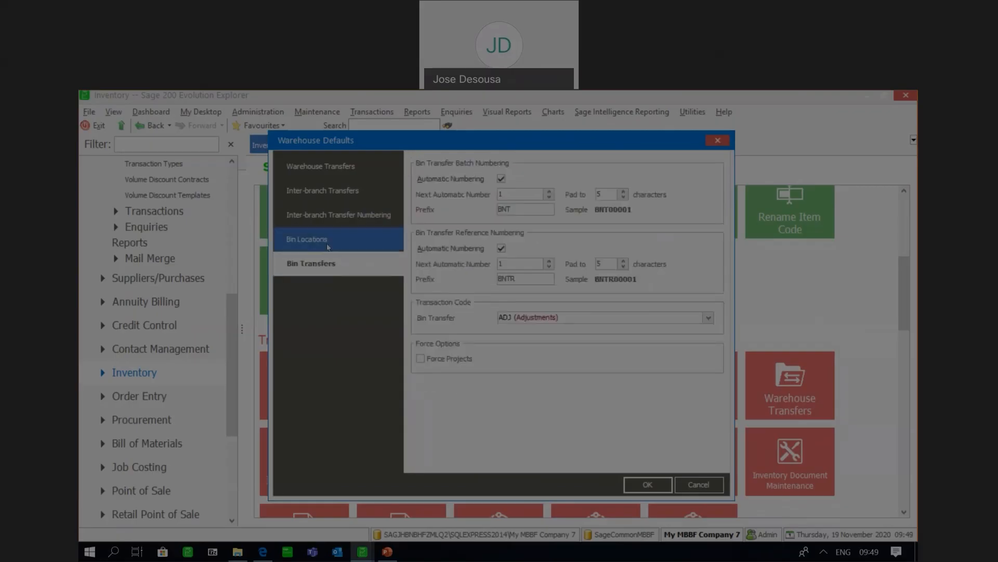
left_click(330, 244)
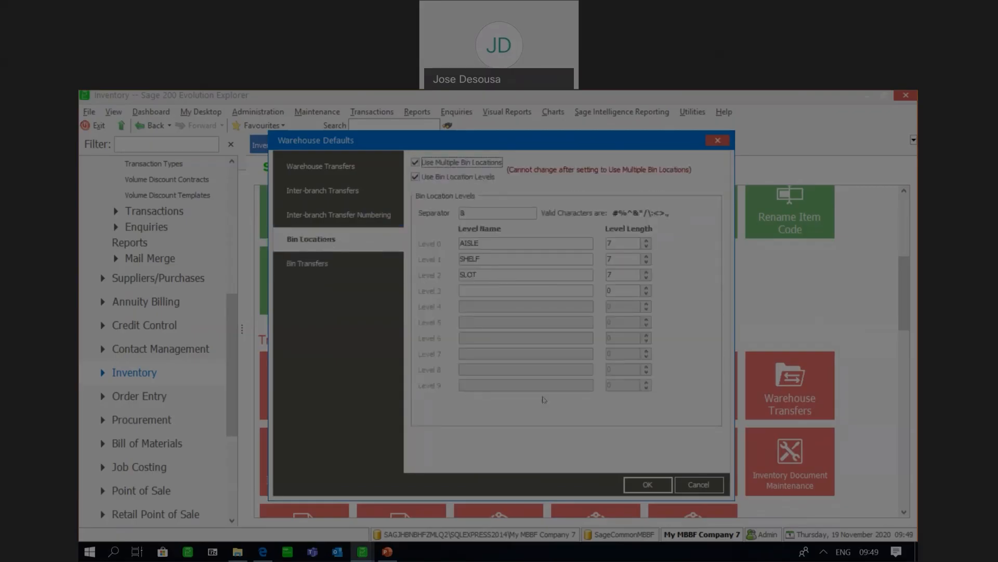
left_click(639, 485)
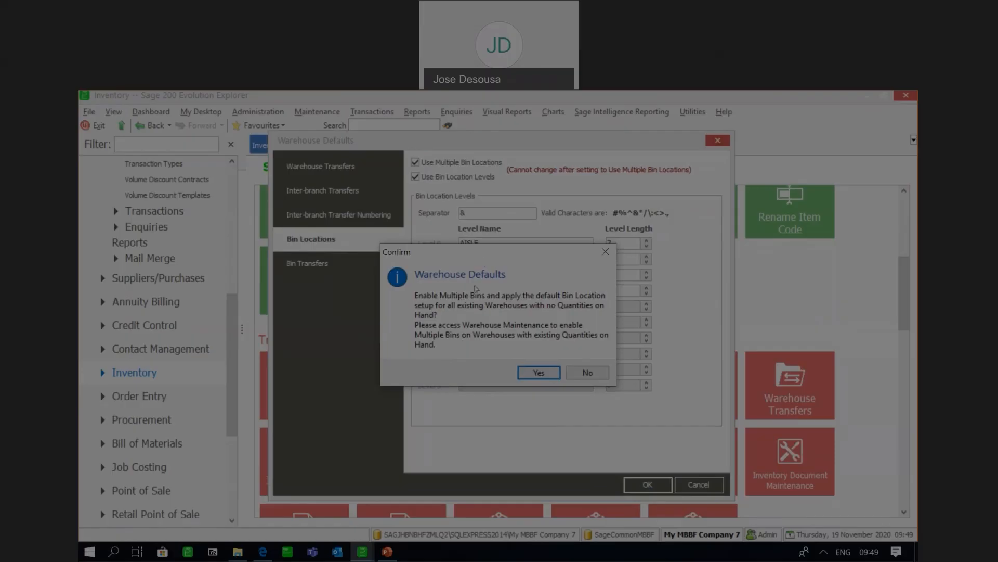
left_click(540, 373)
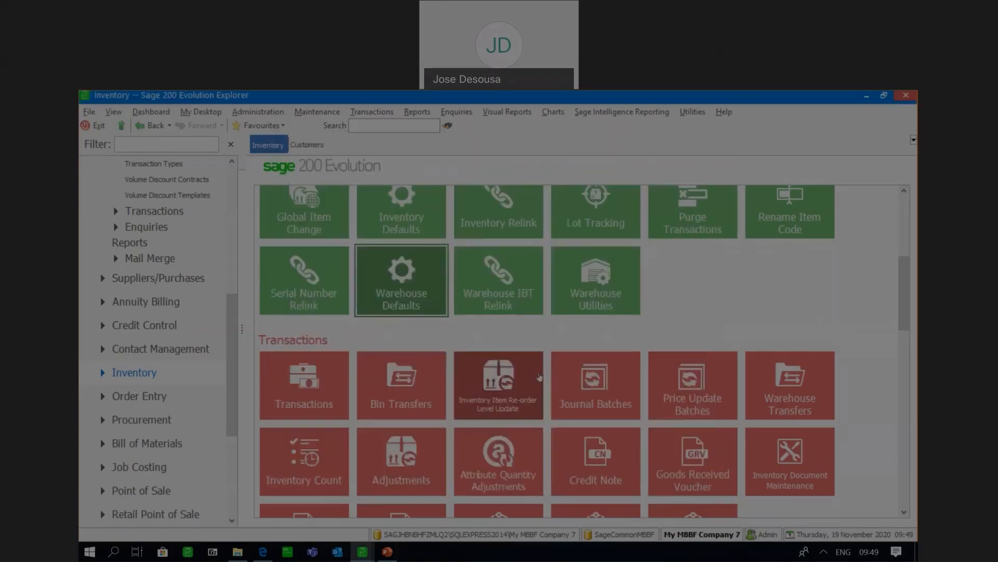
Step: Open the Bin Location Level Values from the Inventory Maintenance functions
scroll(905, 263, "up", 2)
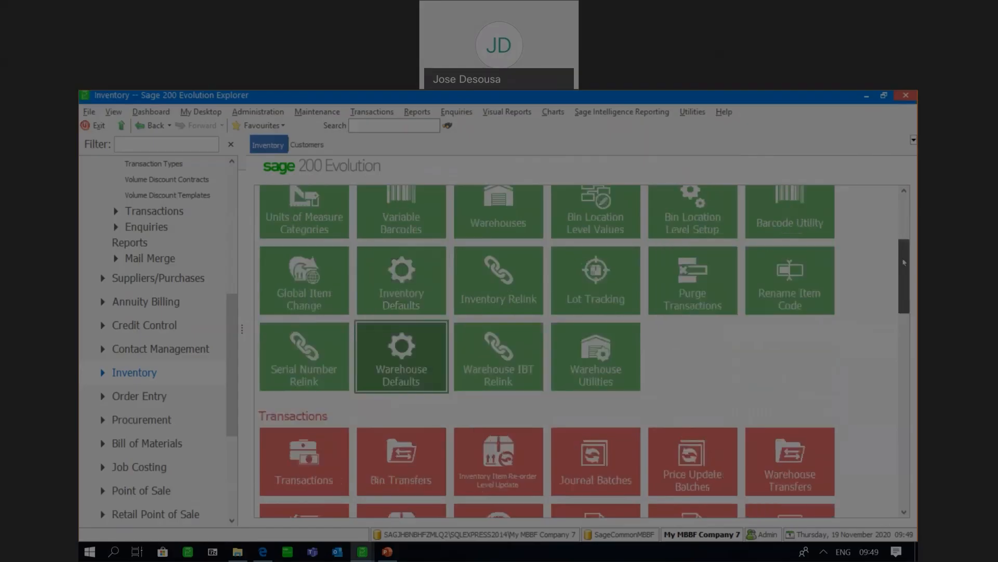
scroll(904, 255, "up", 4)
scroll(904, 242, "down", 4)
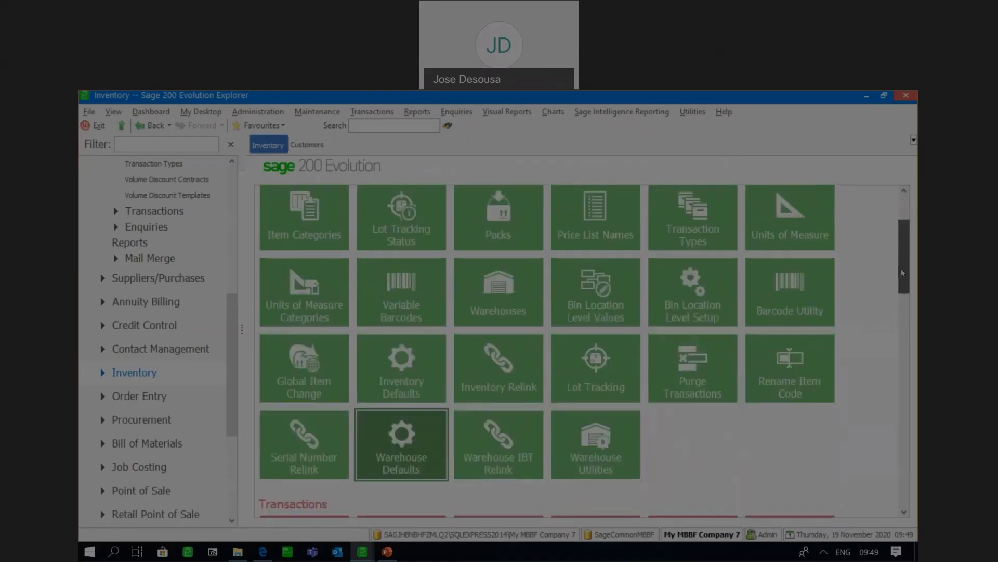
left_click_drag(900, 294, 900, 301)
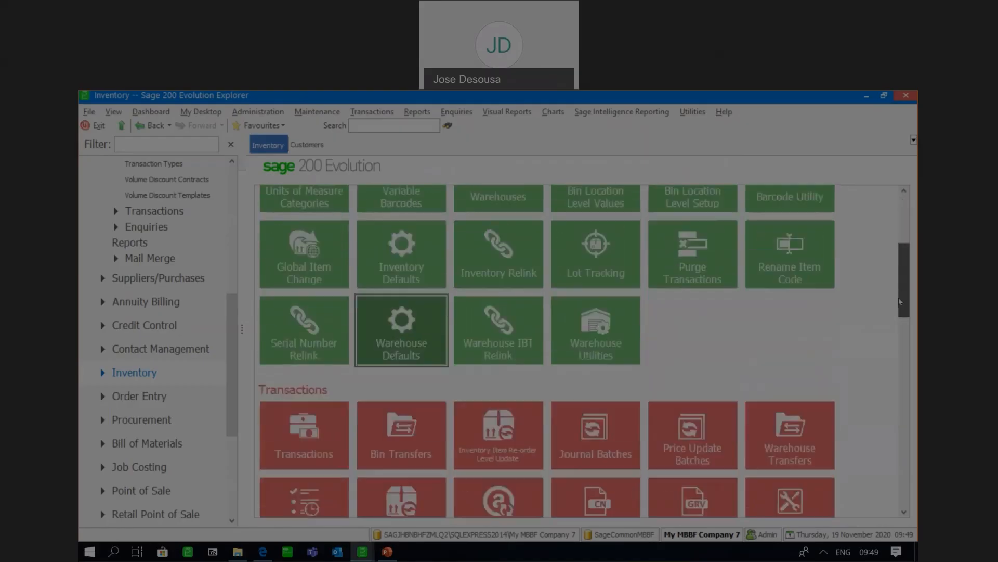
scroll(899, 301, "up", 5)
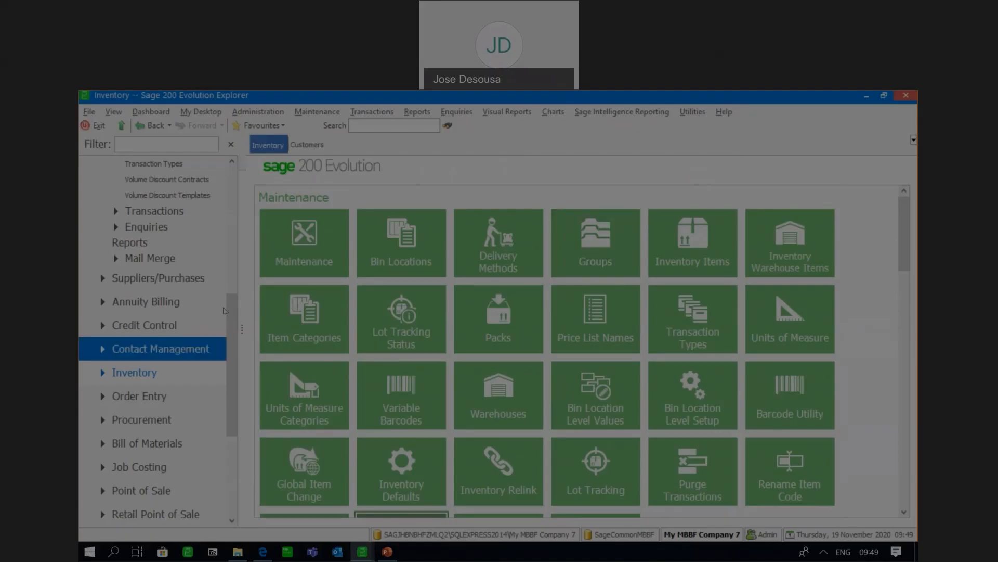
left_click(134, 373)
left_click(130, 386)
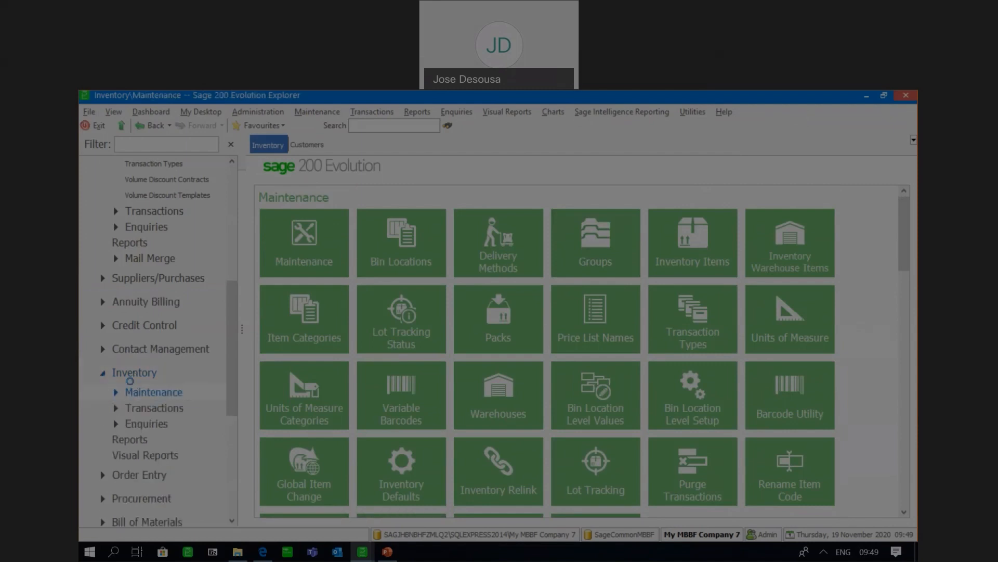
left_click_drag(903, 203, 903, 251)
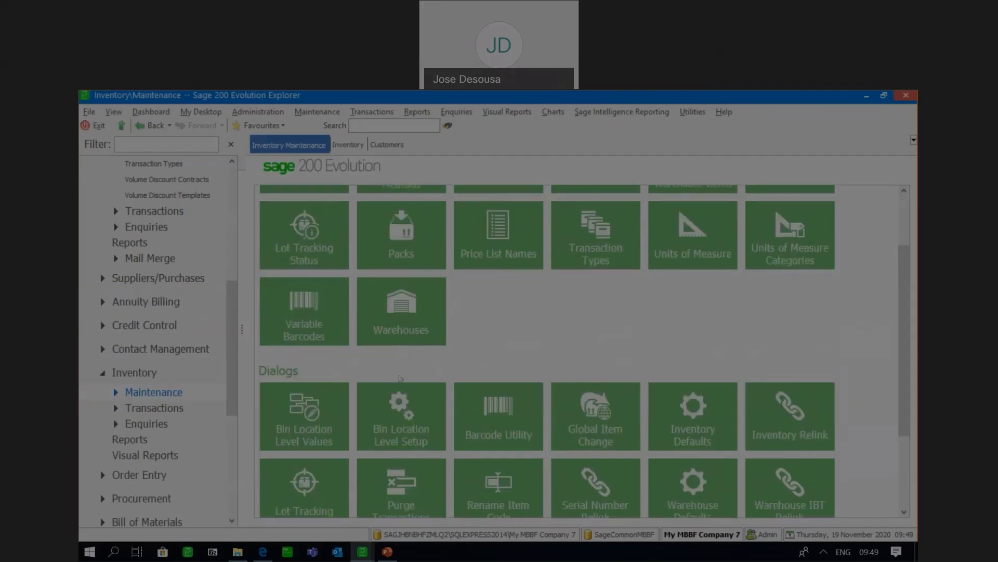
left_click(324, 416)
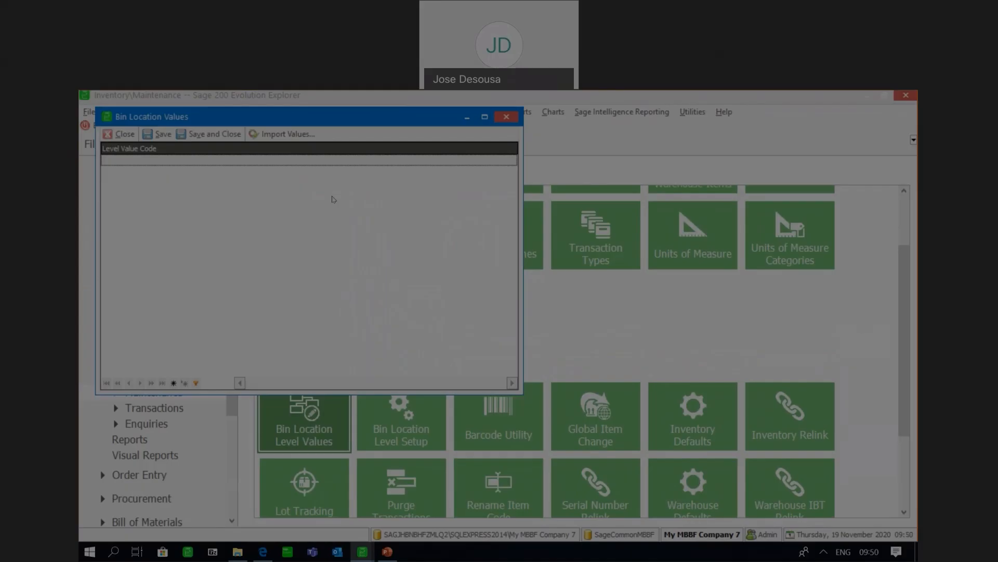
Step: Add the bin location level value codes ONE, TWO, THREE and FOUR
left_click(154, 158)
type("ONE")
key("Return")
type("T")
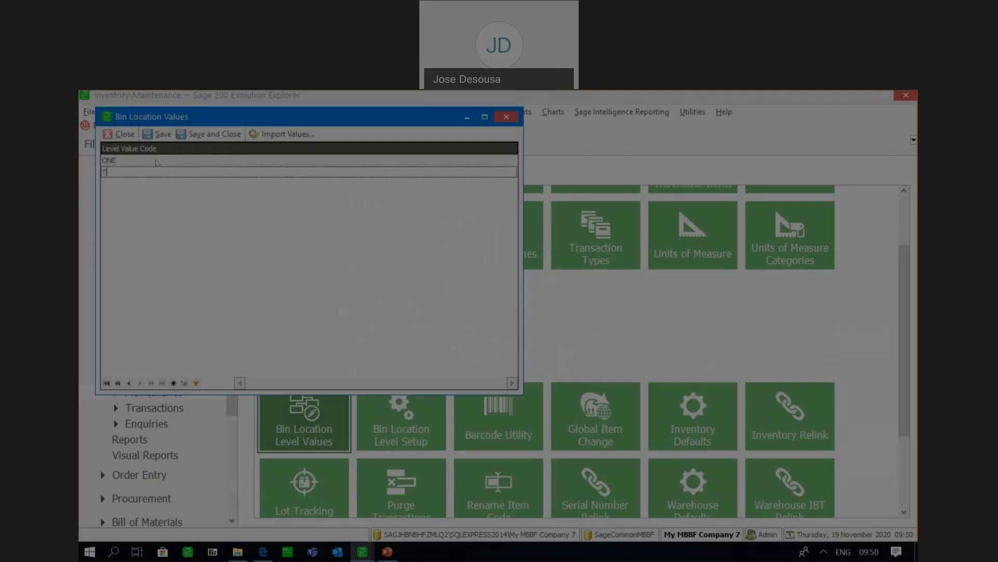
type("WO")
key("Return")
type("THR")
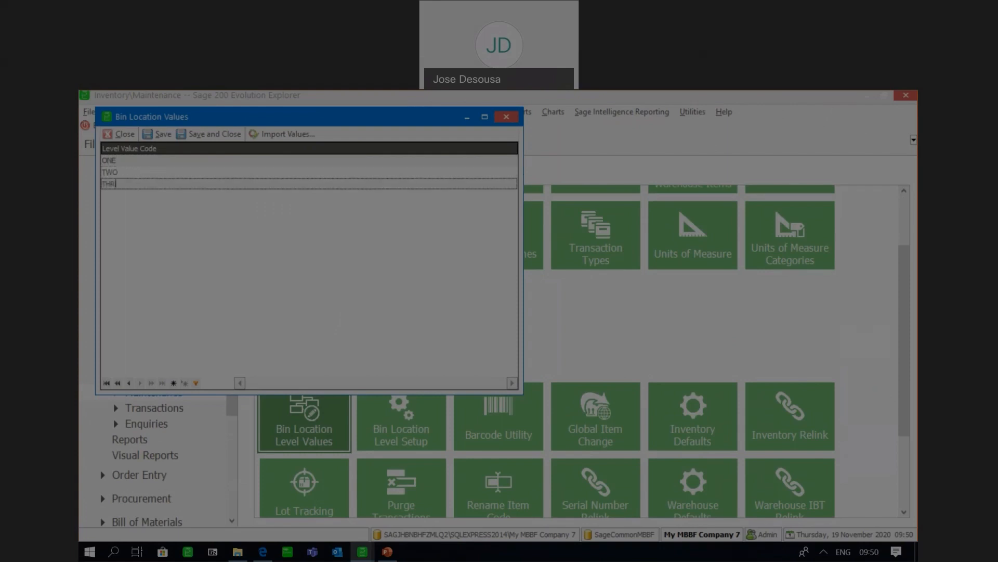
type("EE")
key("Return")
type("F")
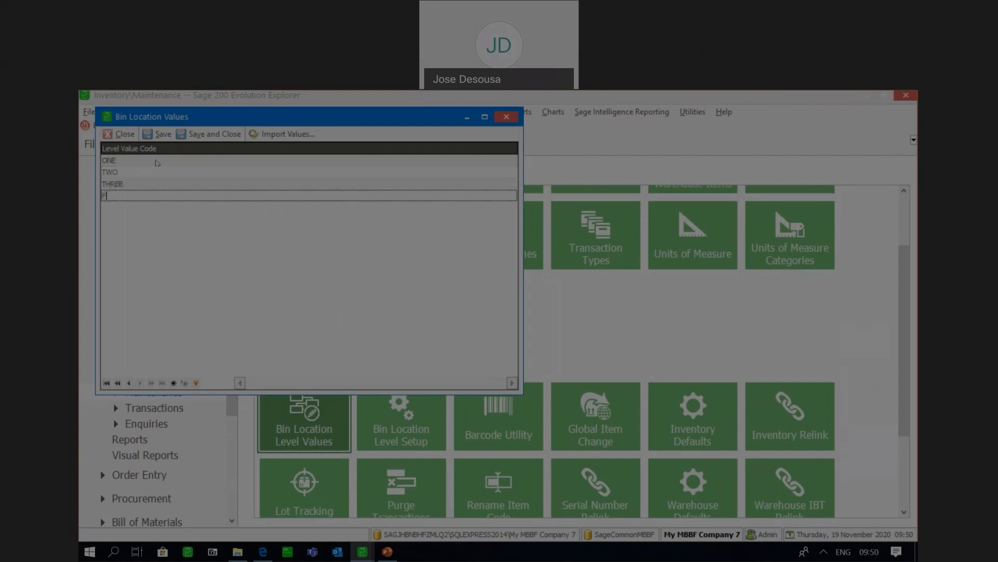
type("OUR")
key("Return")
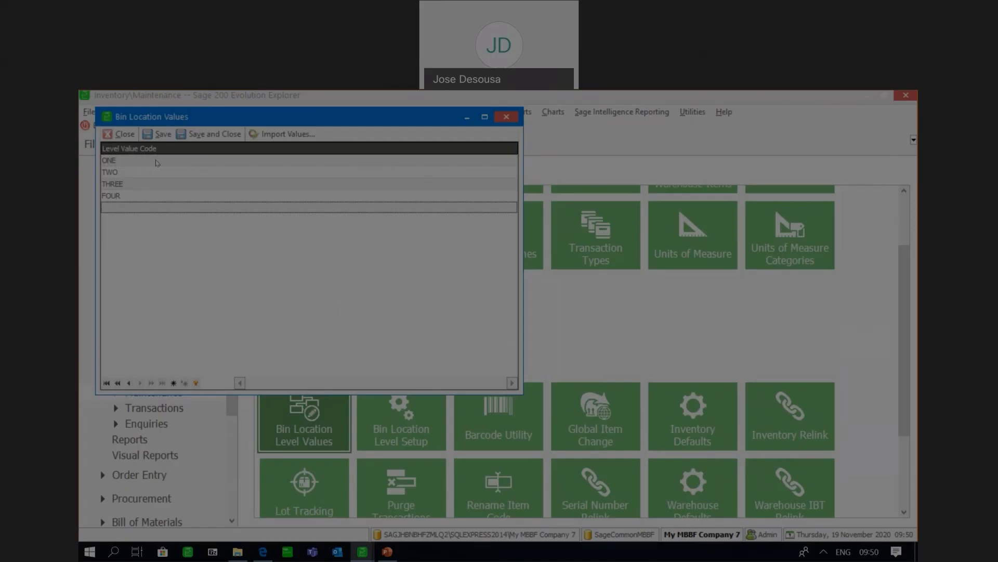
Step: Add the level value codes TOP, CENTRE and LOWER below the number codes
type("TOP")
key("Return")
type("C")
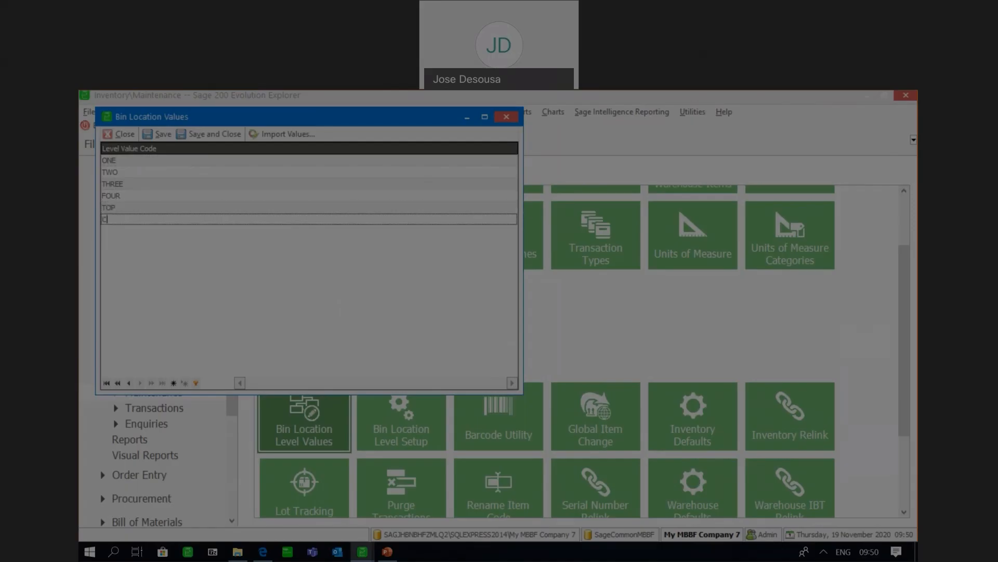
type("ENTRE")
key("Return")
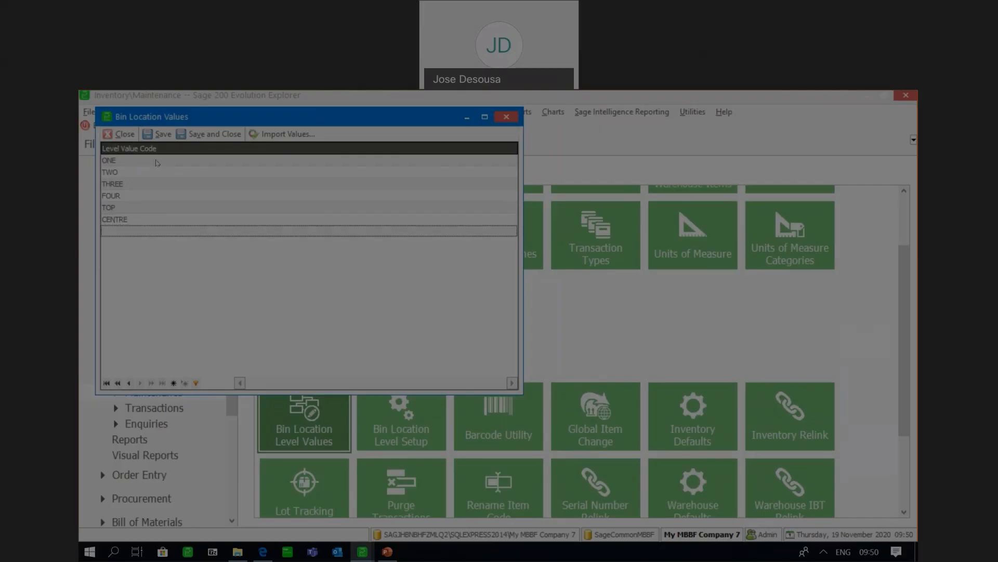
type("LOWER")
key("Return")
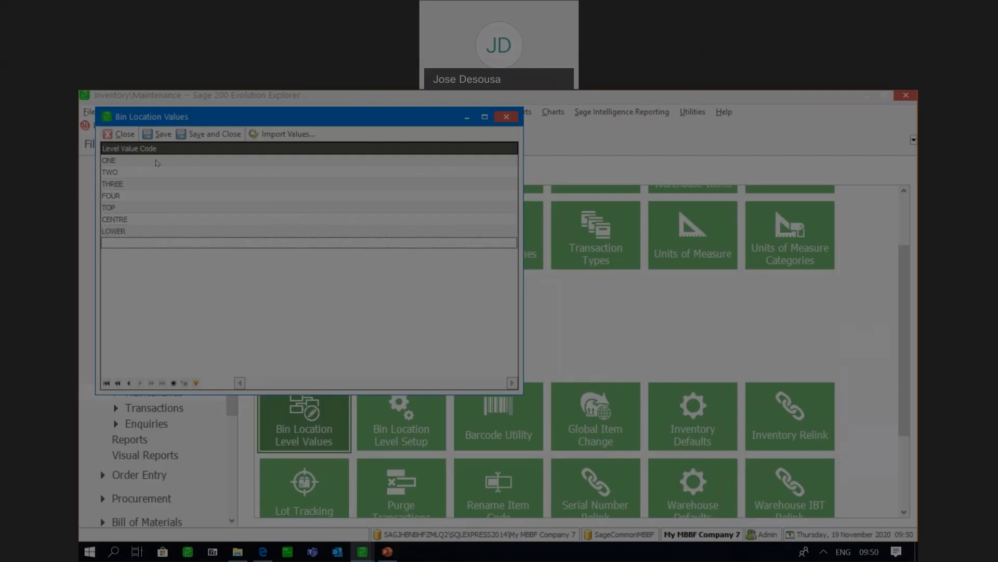
Step: Add the level value codes AAA, BBB, CCC and DDD to the end of the list
type("AAA")
key("Return")
type("BBB")
key("Return")
type("CCC")
key("Return")
type("DDD")
key("Return")
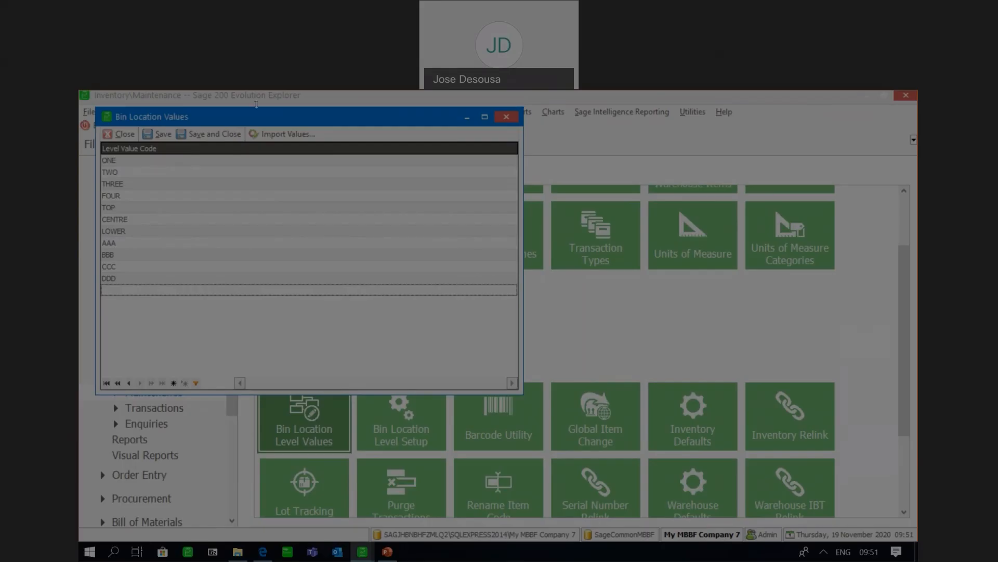
Step: Switch to File Explorer and examine the VALUES text file in the Webinar Nov 2020 folder, and return without importing
left_click(268, 134)
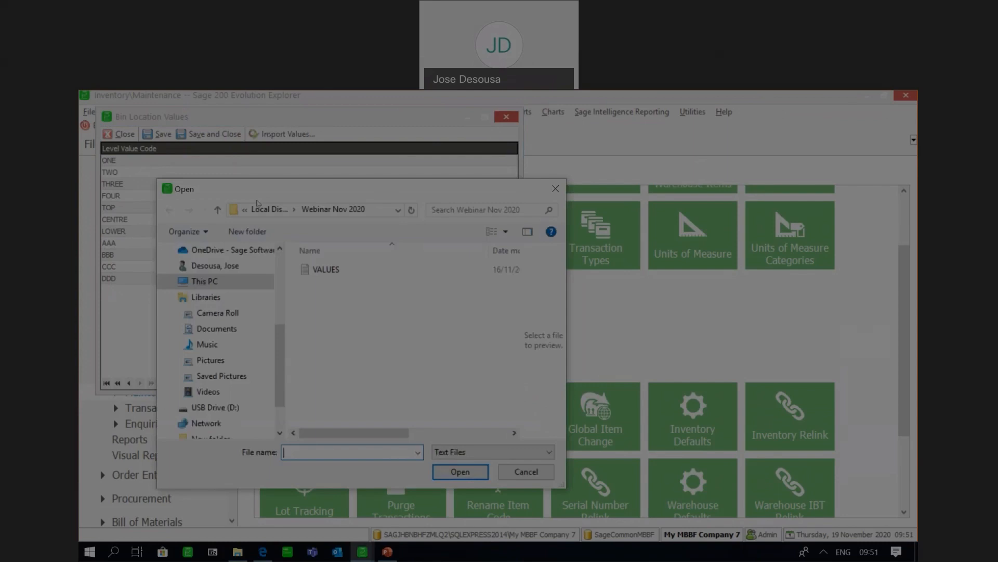
left_click(237, 552)
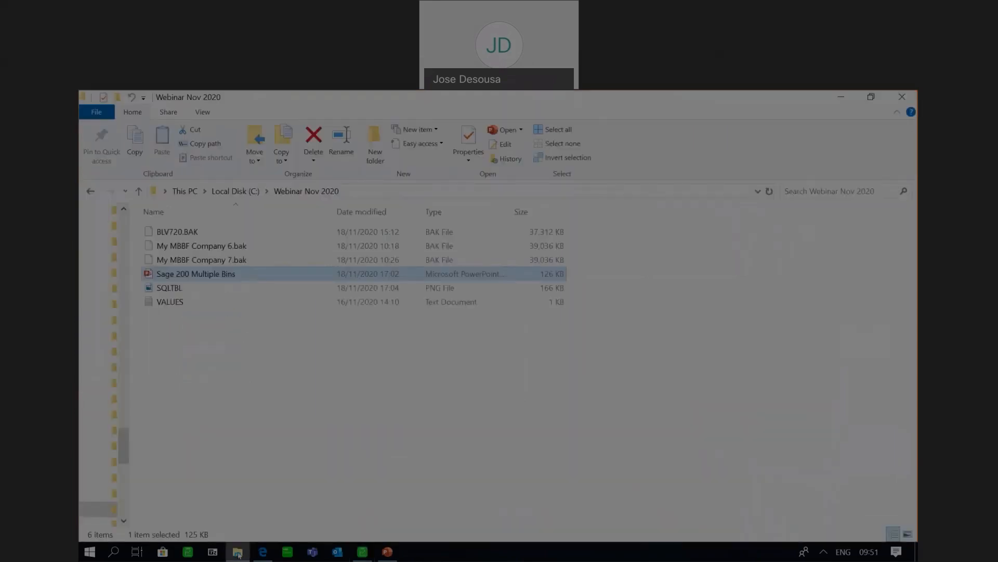
double_click(172, 302)
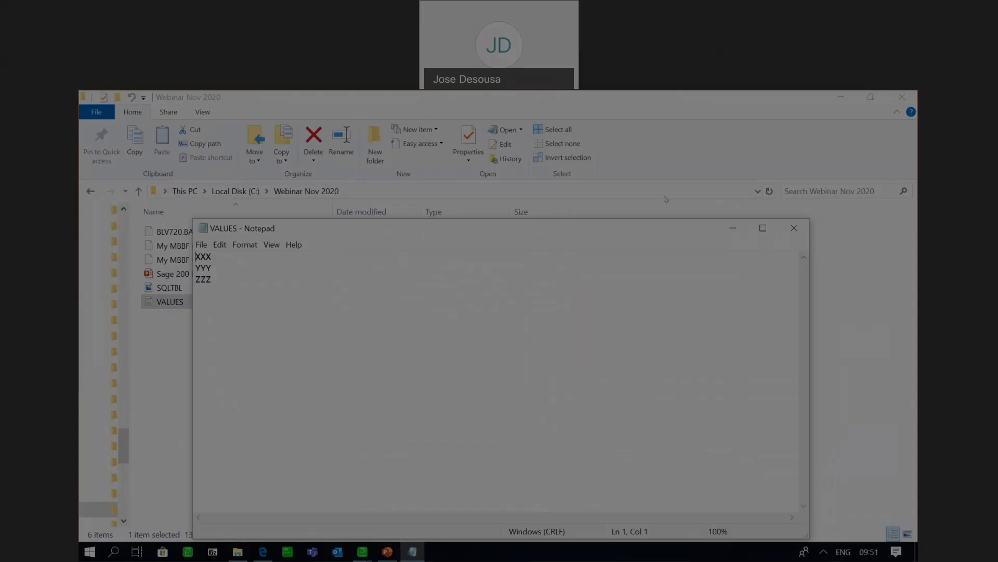
left_click(794, 229)
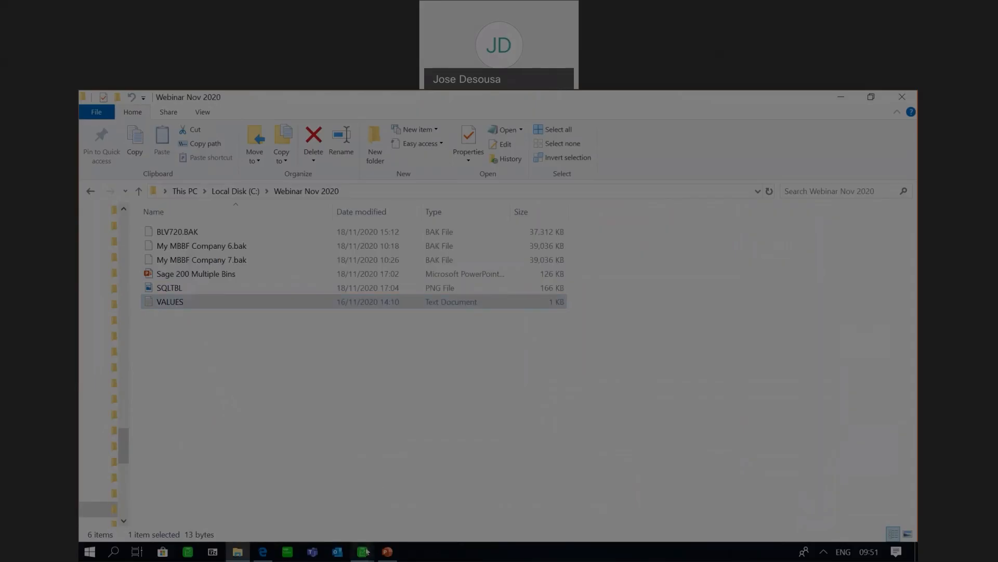
mouse_move(366, 551)
left_click(335, 530)
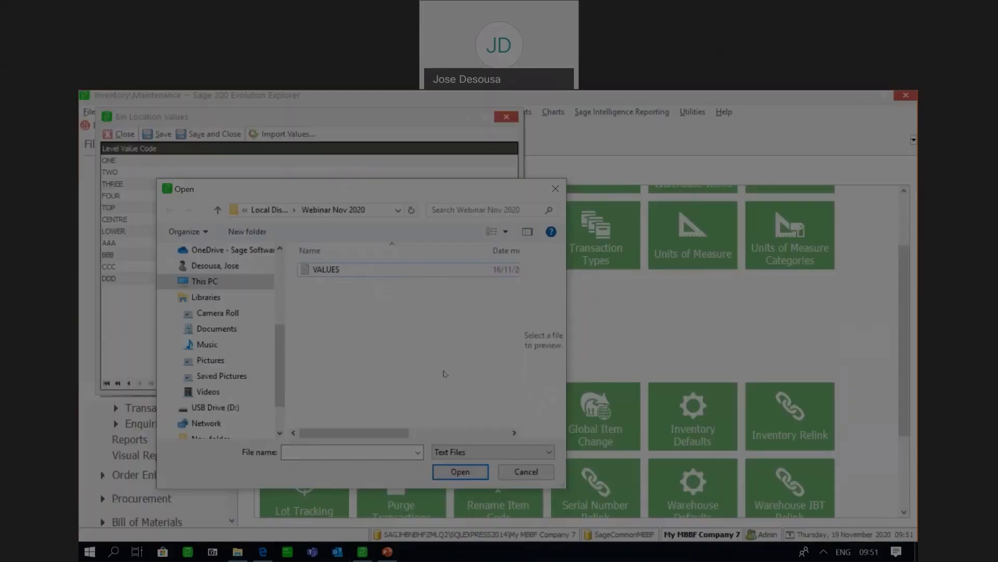
left_click(517, 470)
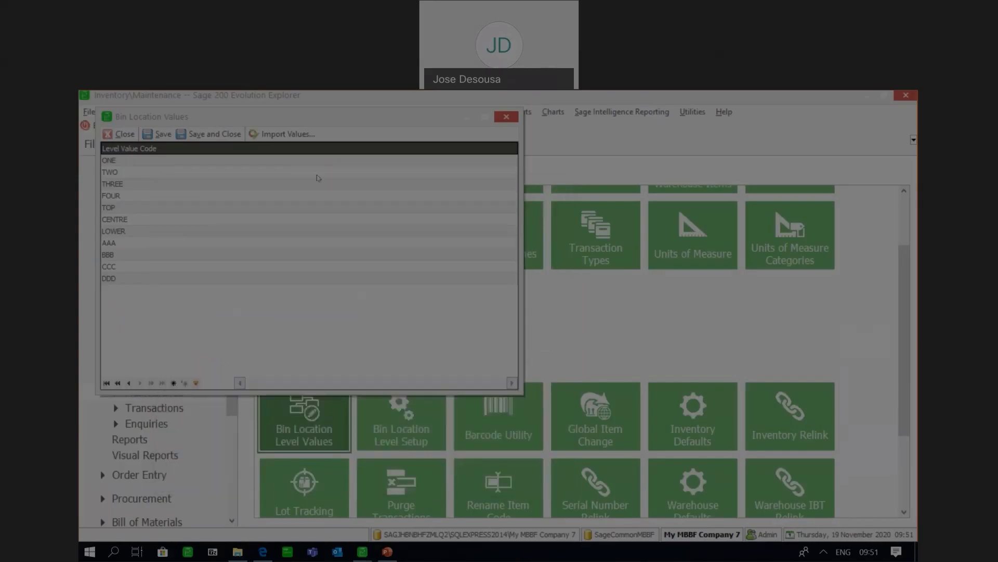
Step: Import additional level values from the VALUES text file, and save and close the Bin Location Values
left_click(281, 138)
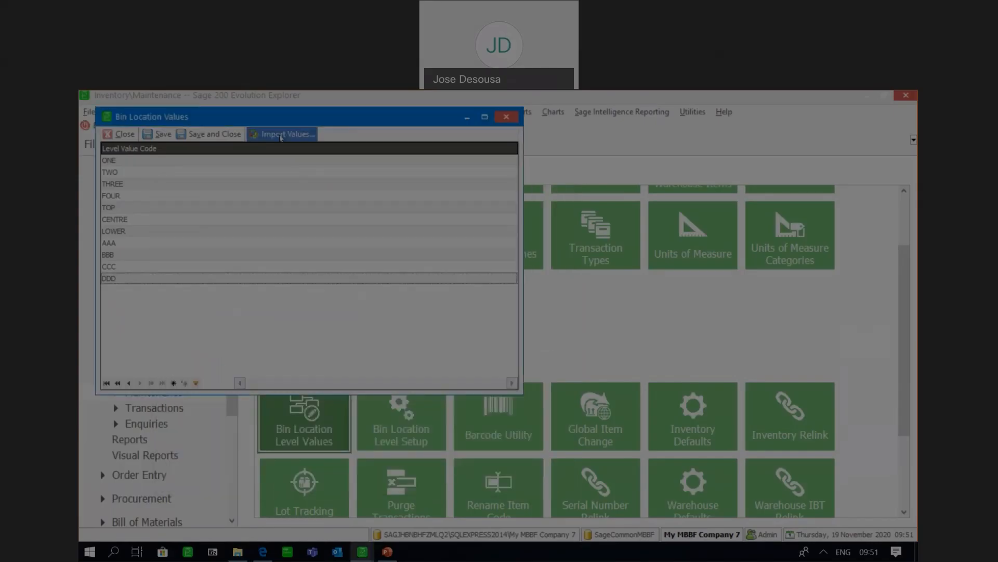
left_click(281, 135)
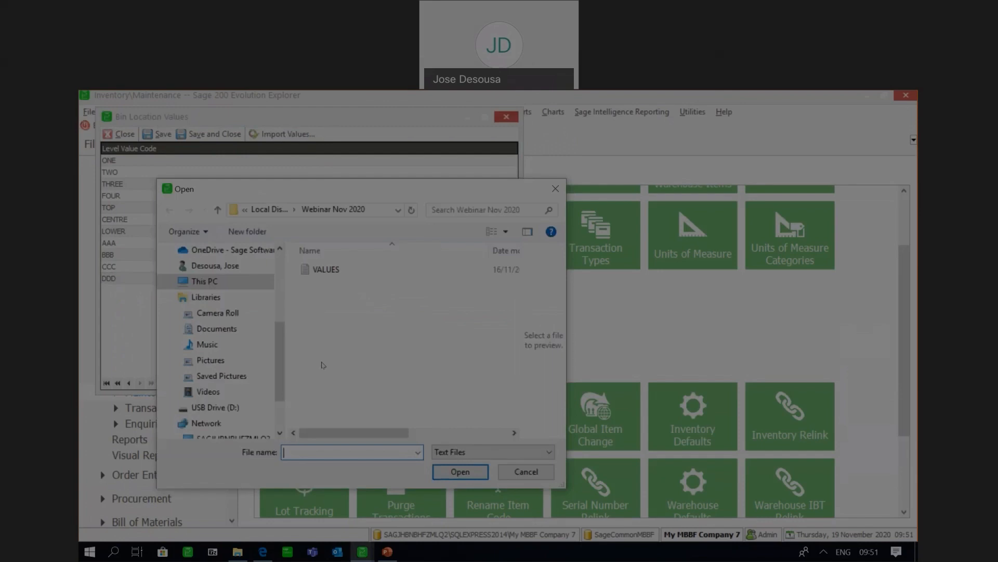
left_click(327, 269)
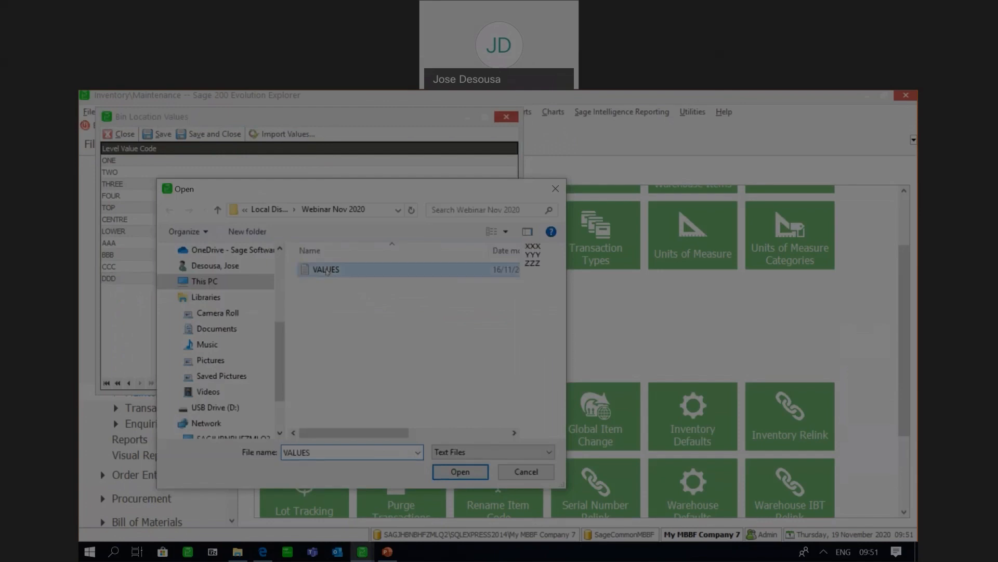
left_click(448, 472)
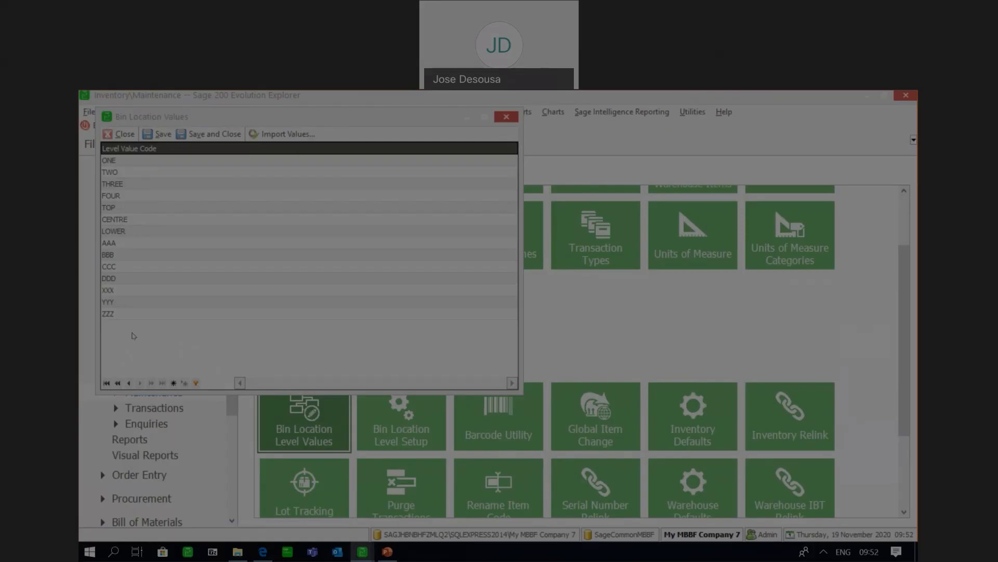
left_click(163, 135)
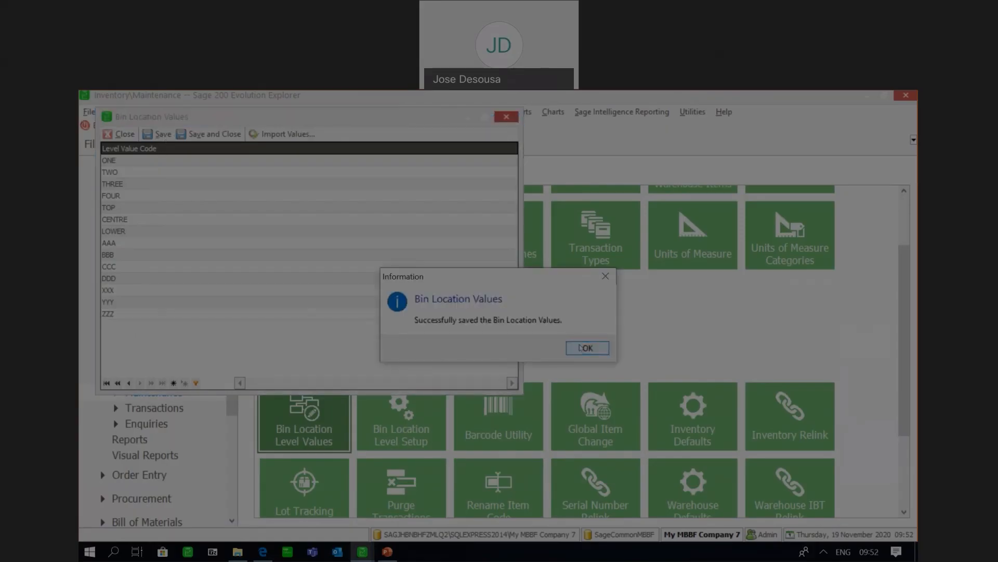
left_click(581, 348)
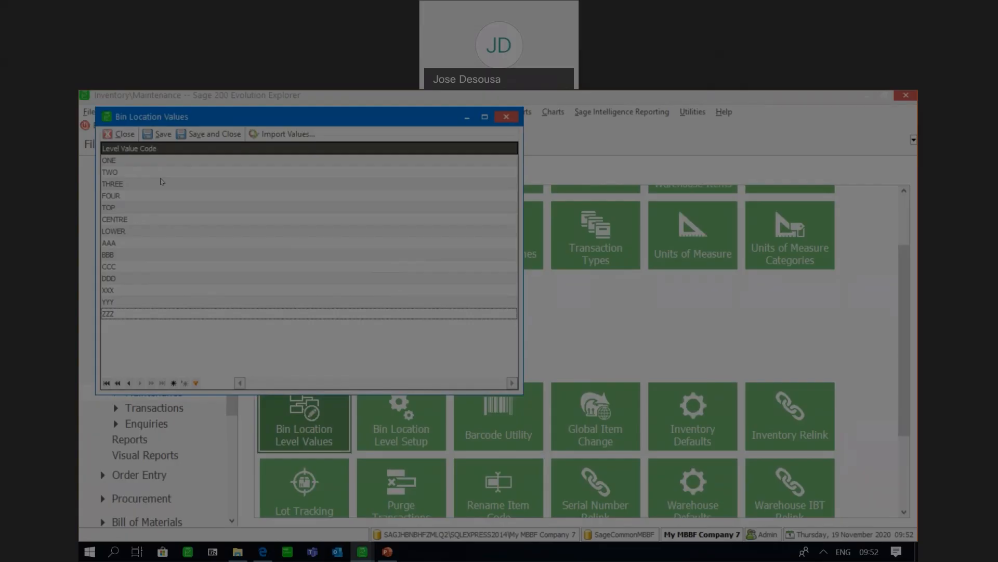
left_click(125, 134)
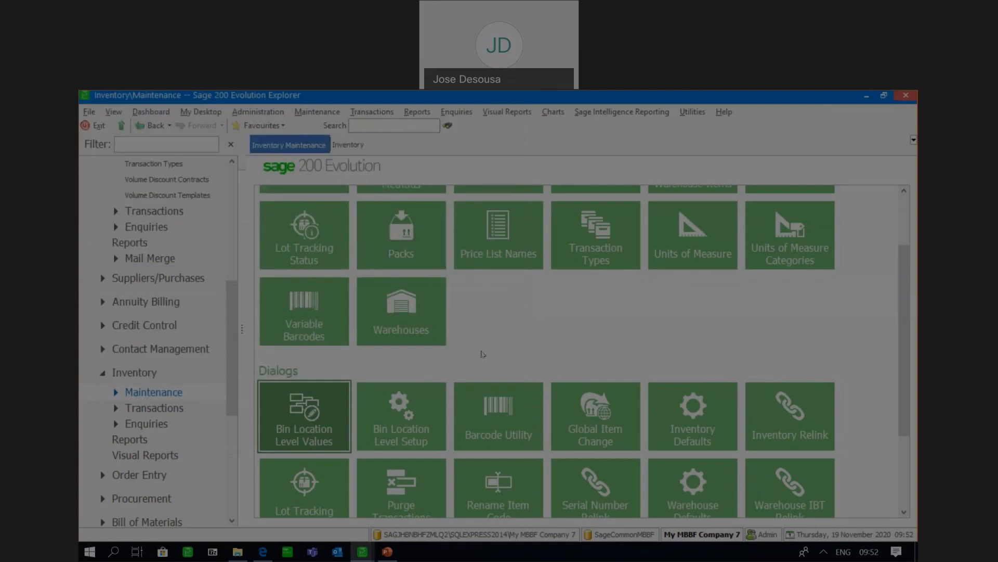
Step: Open the Bin Location Level Setup and assign ONE as a default level value of the AISLE level
left_click_drag(229, 340, 231, 357)
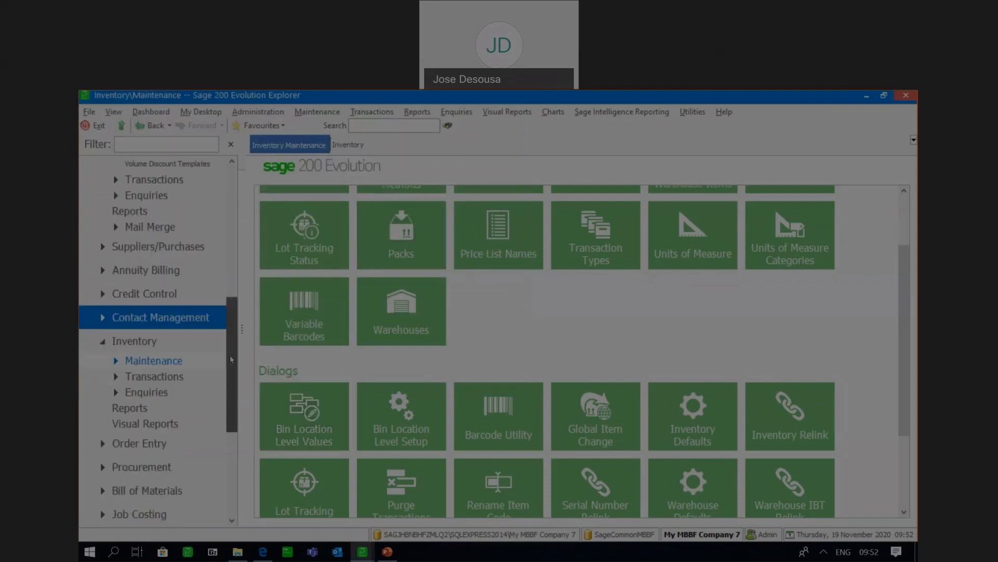
left_click(396, 421)
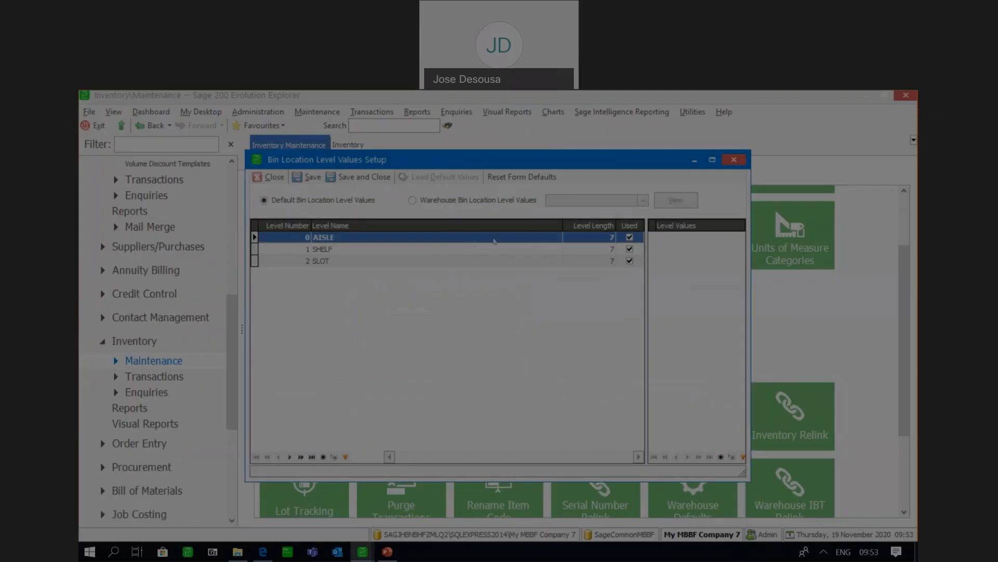
left_click(677, 241)
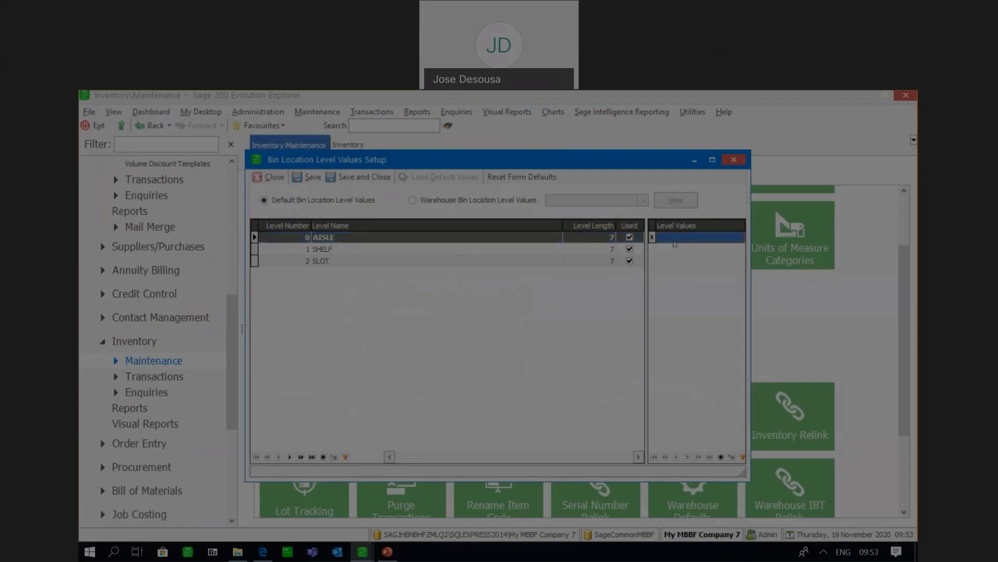
left_click(739, 238)
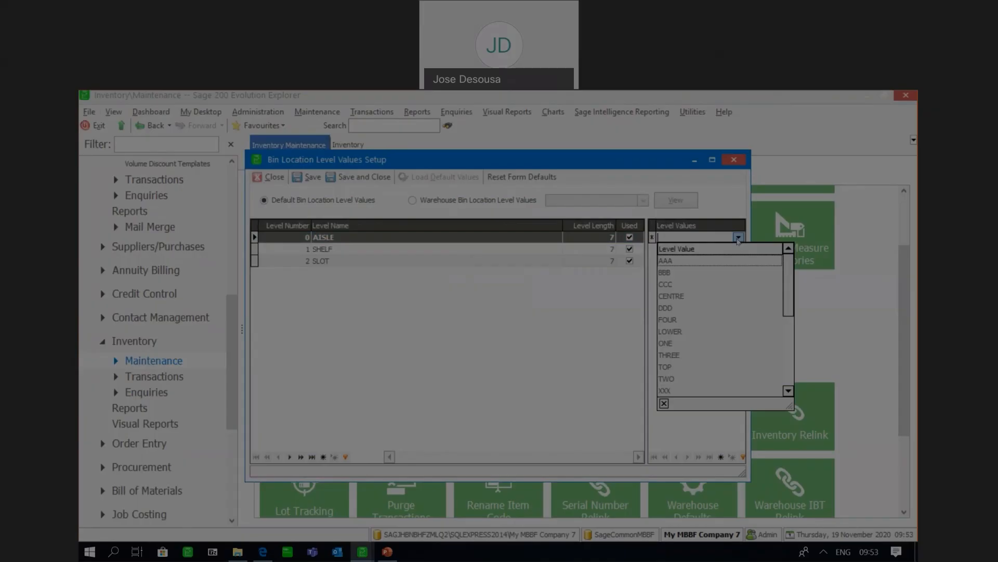
key("Down")
key("Down")
key("Down")
key("Down")
key("Down")
key("Down")
key("Down")
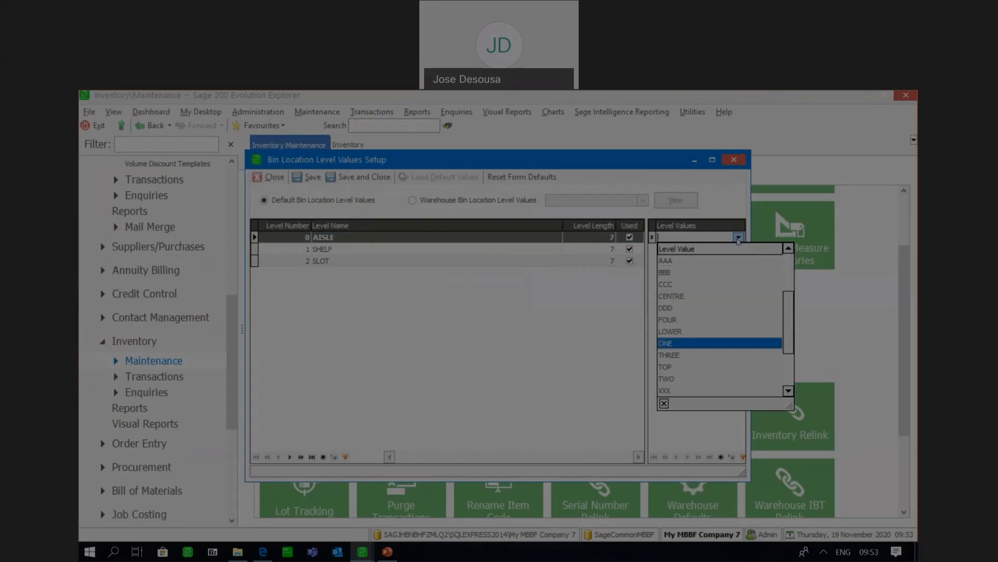
key("Return")
key("Return")
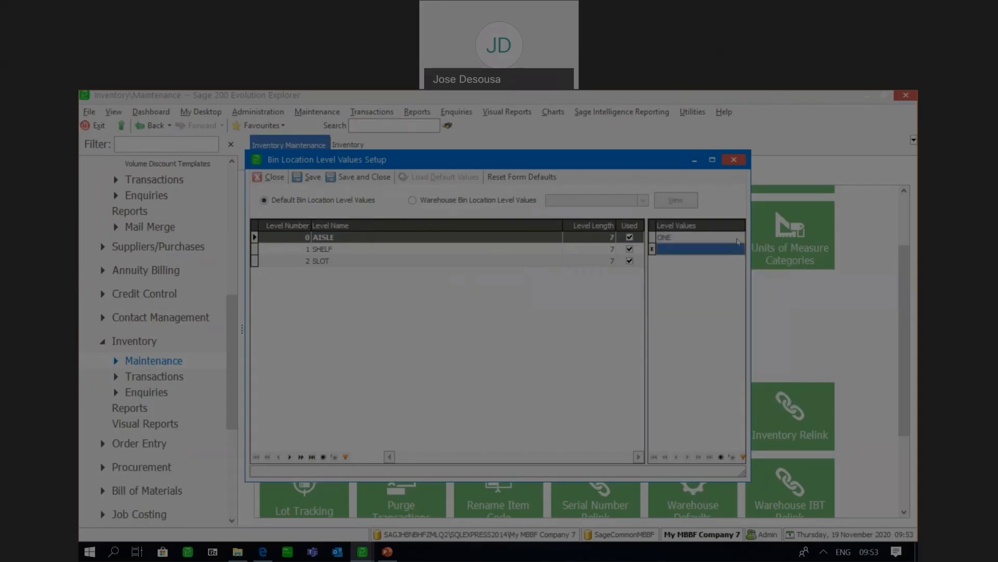
Step: Add TWO, THREE and FOUR as default level values of the AISLE level
left_click(739, 249)
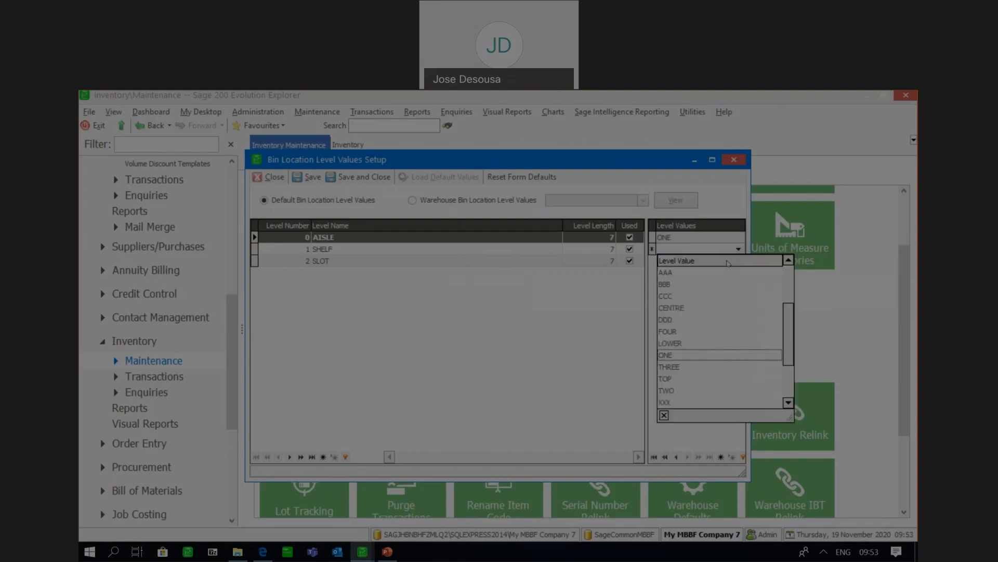
left_click(681, 390)
key("Tab")
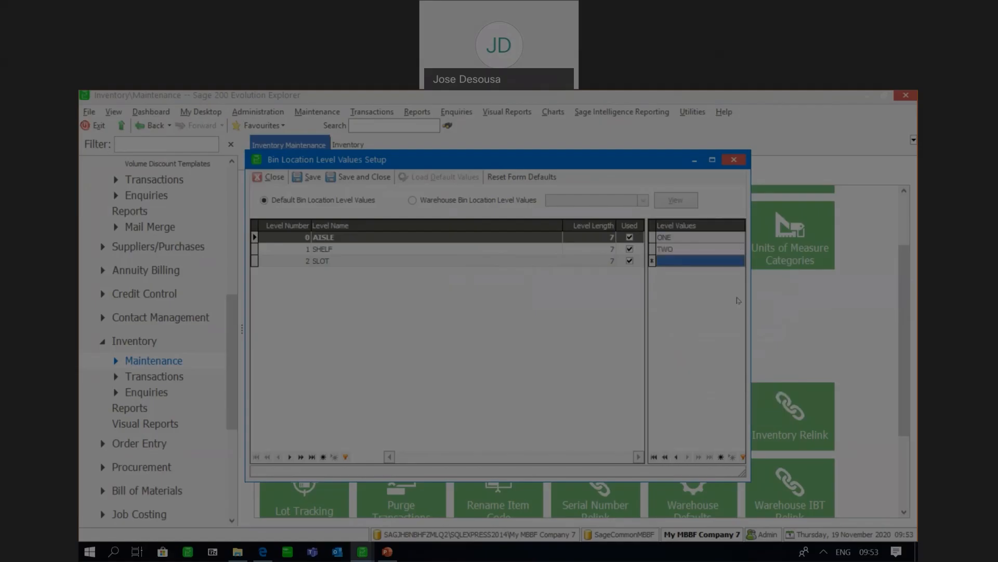
left_click(739, 261)
left_click(738, 261)
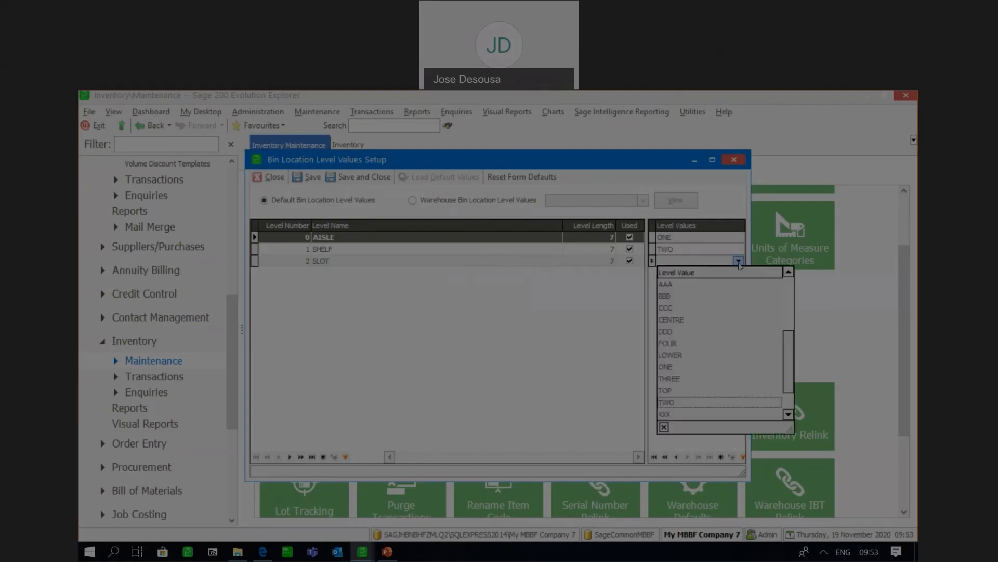
left_click(677, 379)
key("Tab")
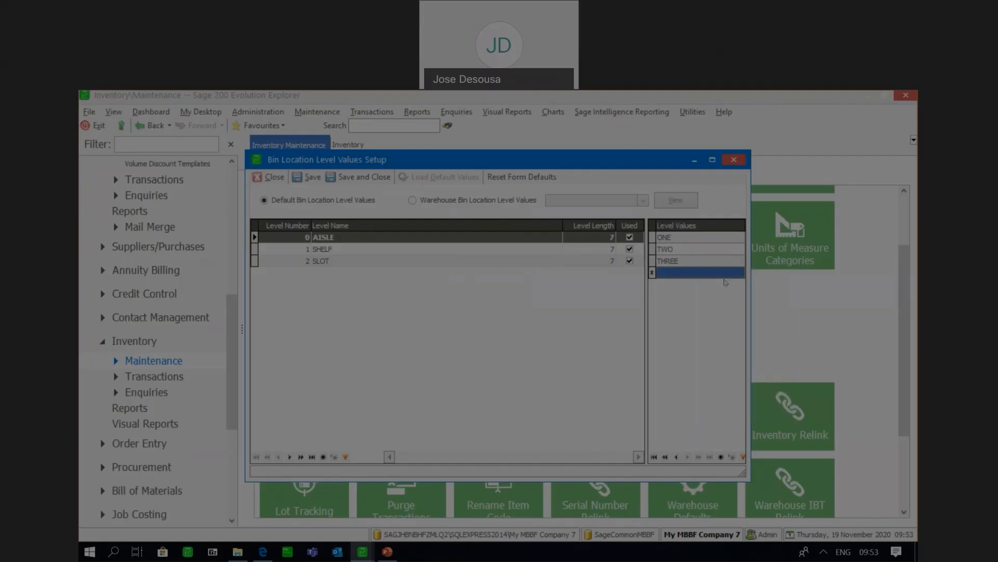
left_click(738, 273)
left_click(738, 273)
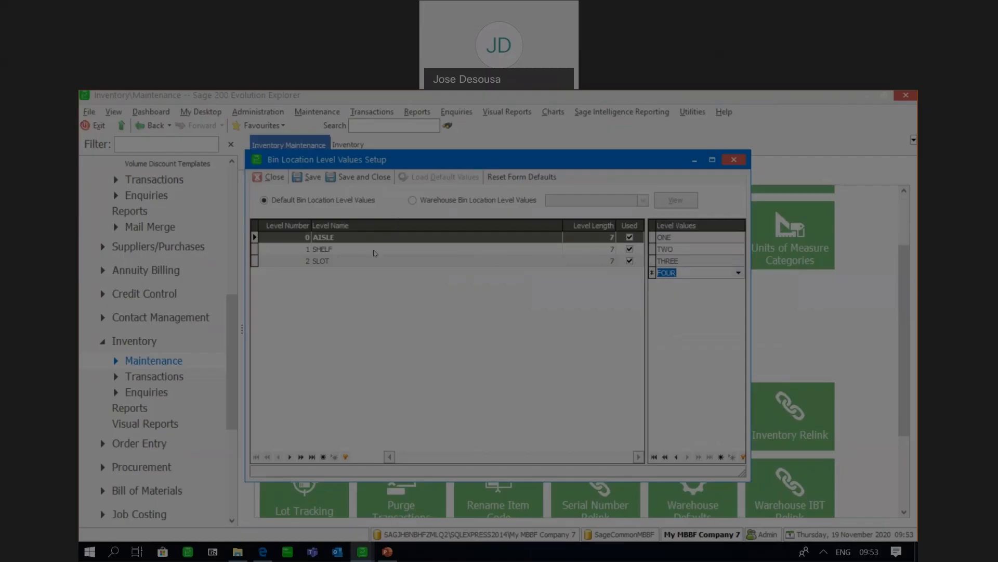
Step: Assign TOP, CENTRE and LOWER as default level values of the SHELF level
left_click(333, 250)
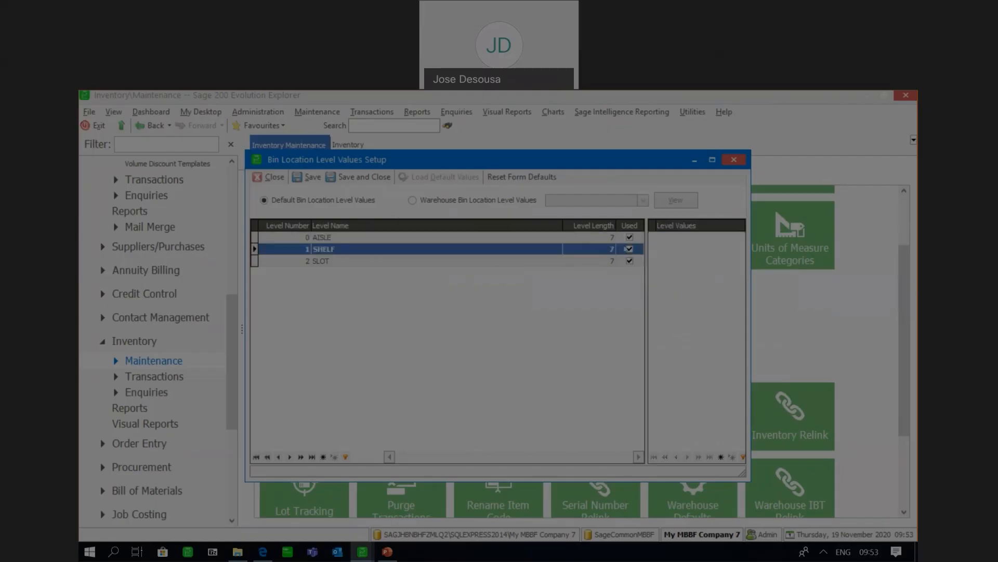
left_click(656, 237)
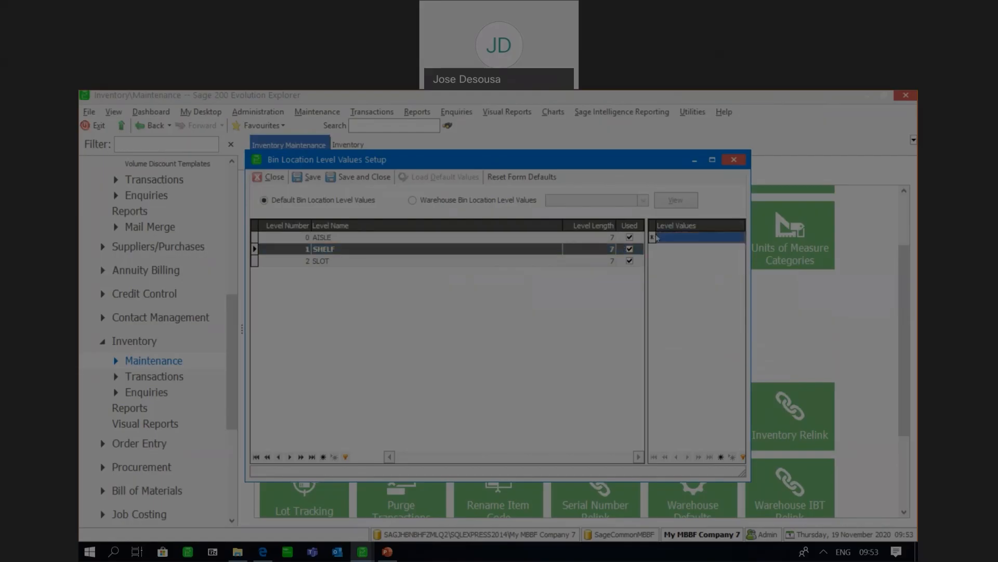
left_click(720, 237)
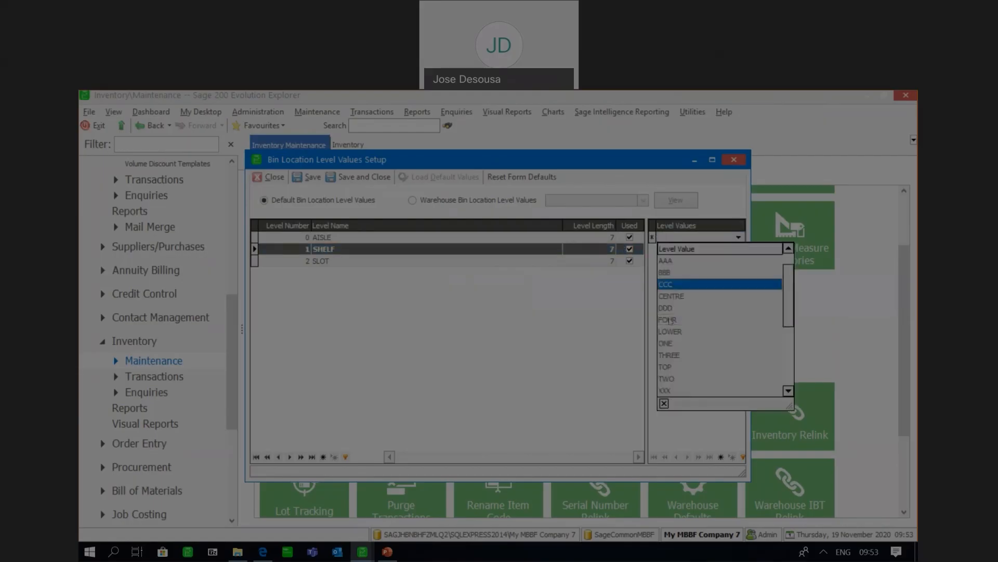
left_click(667, 367)
key("Return")
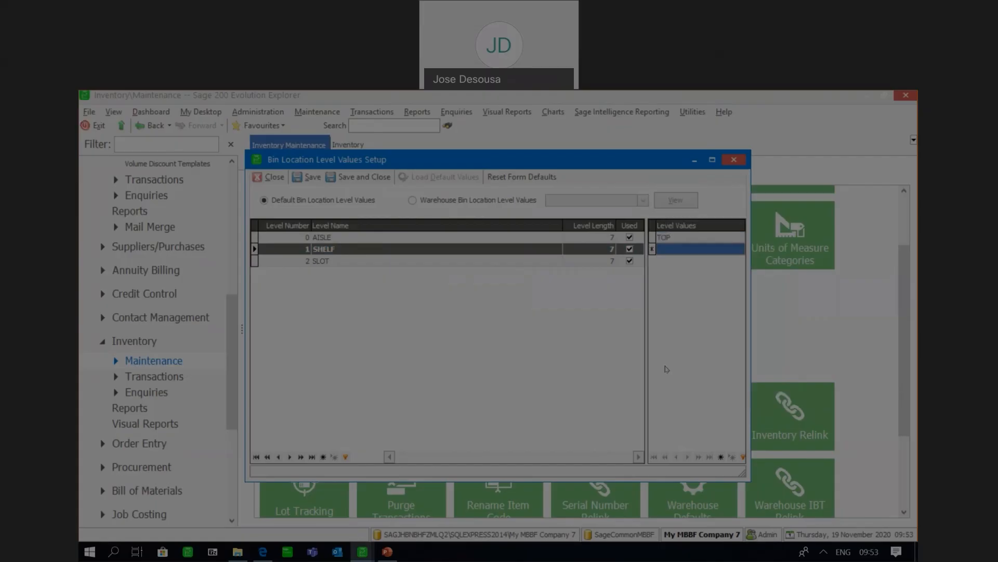
left_click(728, 249)
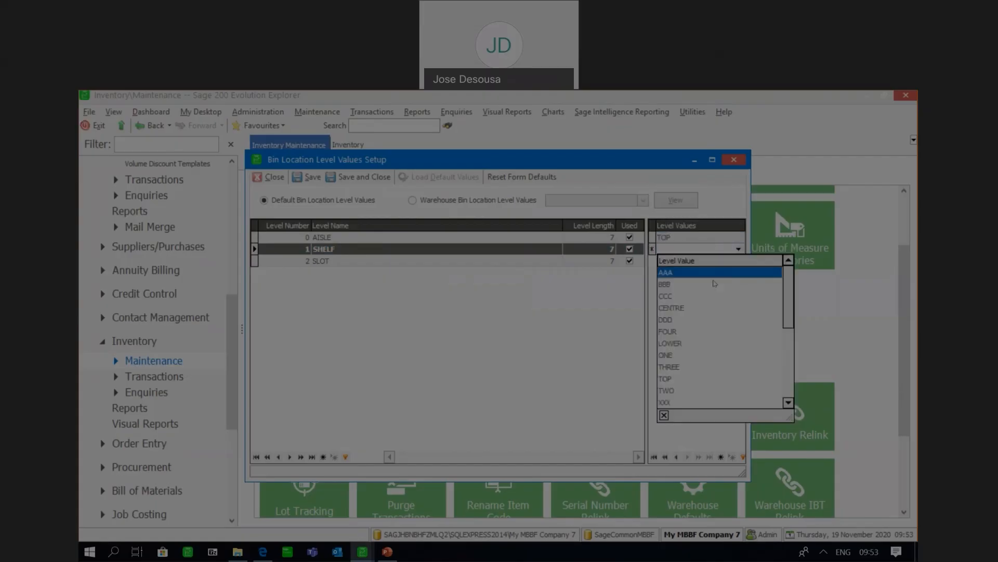
left_click(676, 307)
key("Return")
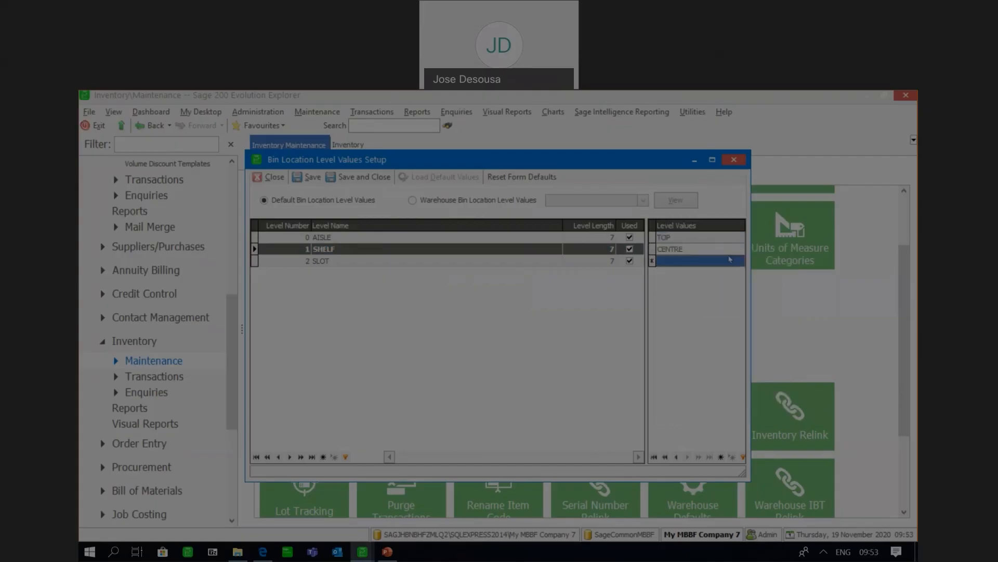
left_click(736, 263)
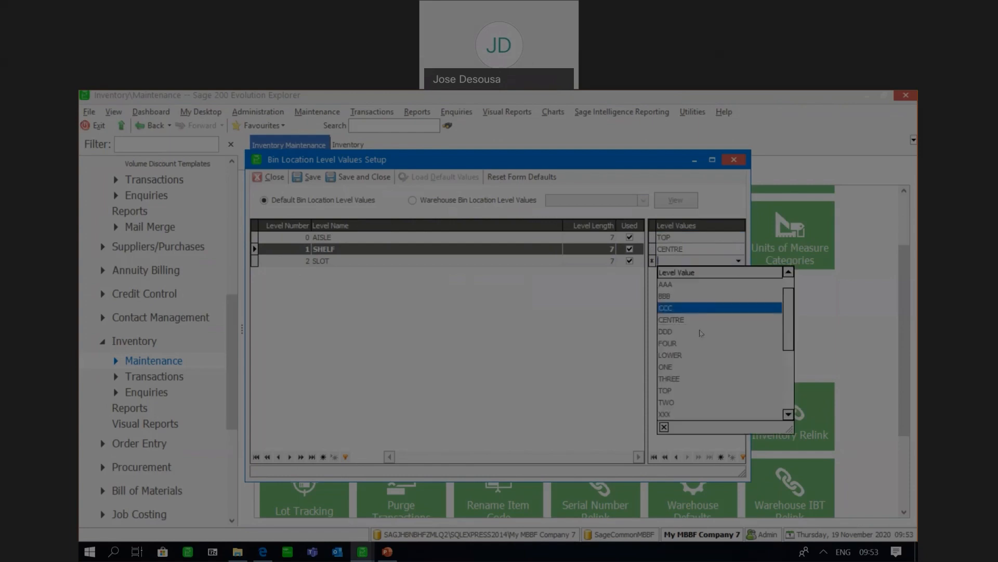
left_click(690, 356)
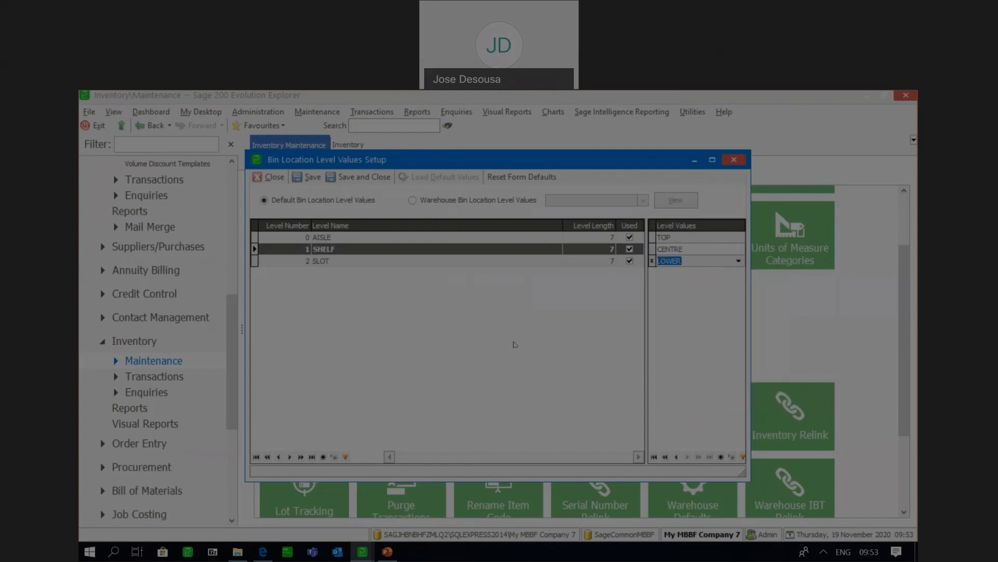
Step: Assign AAA and BBB as the first default level values of the SLOT level
left_click(630, 260)
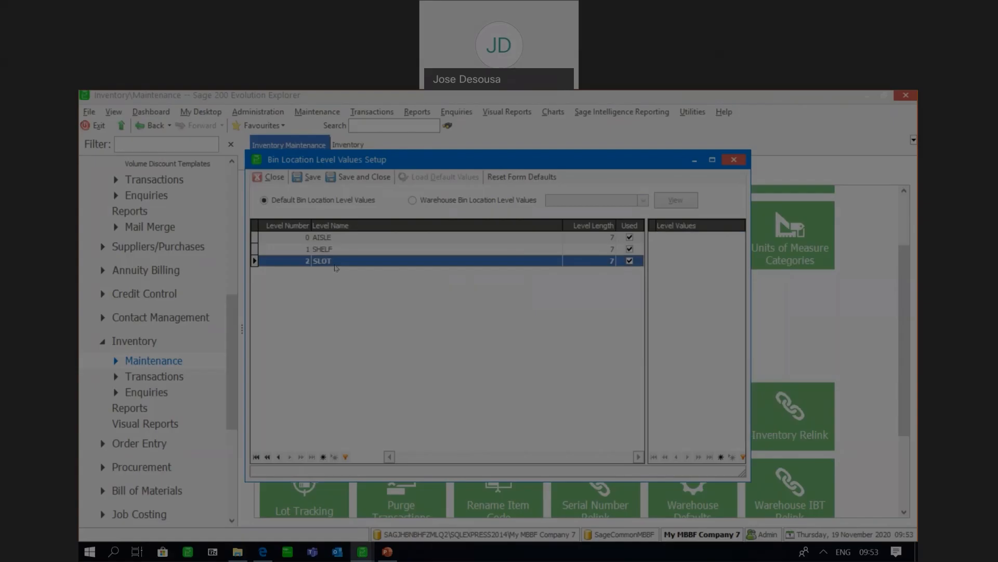
left_click(630, 260)
left_click(668, 245)
left_click(737, 238)
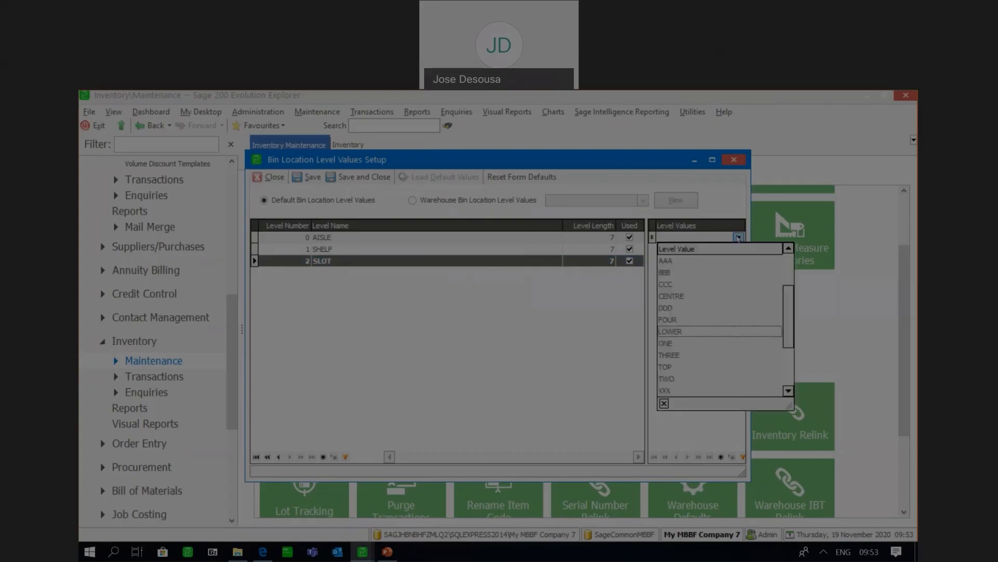
left_click(686, 261)
left_click(733, 249)
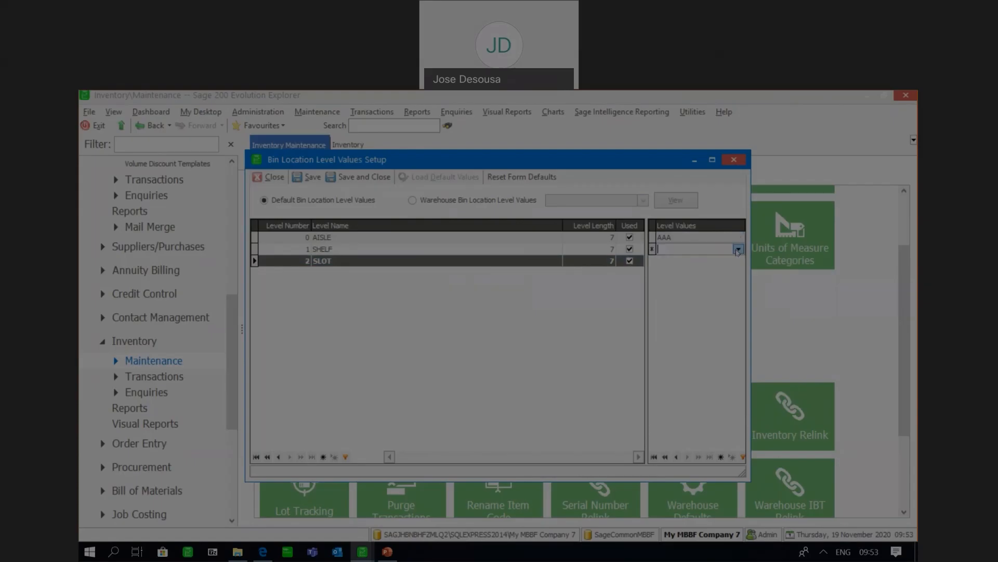
left_click(738, 249)
left_click(699, 279)
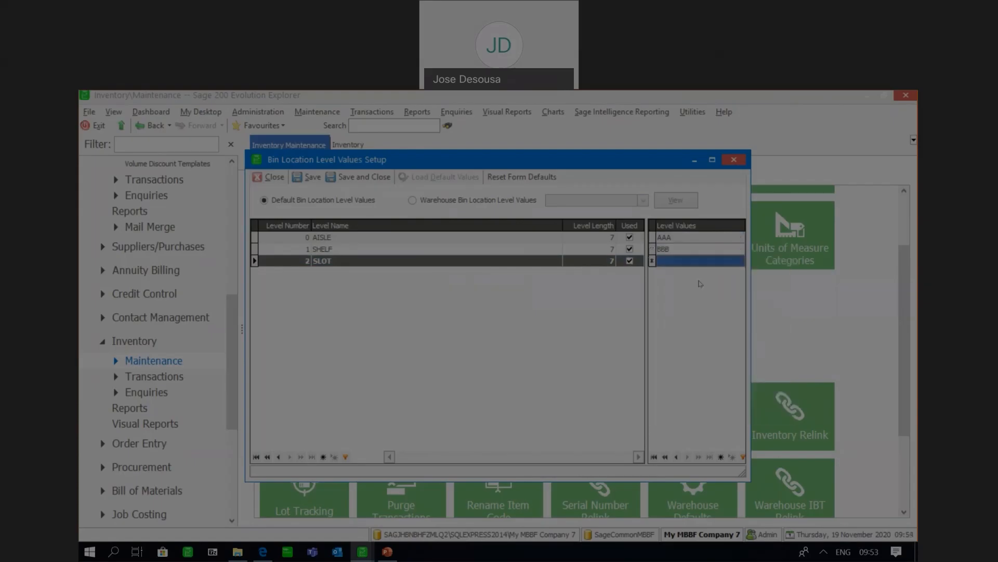
Step: Add CCC and DDD to the default level values of the SLOT level
left_click(735, 262)
left_click(738, 260)
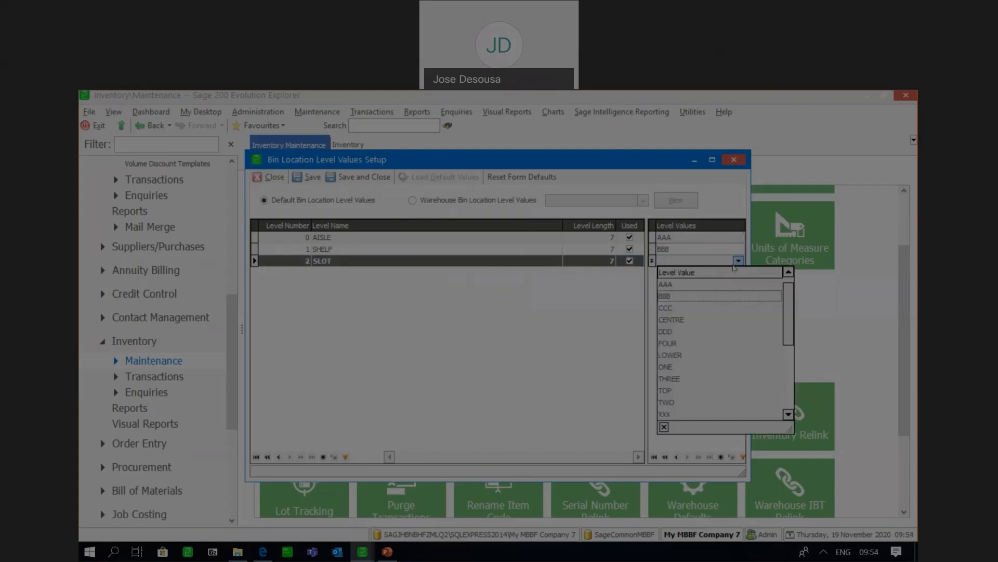
left_click(692, 307)
left_click(722, 278)
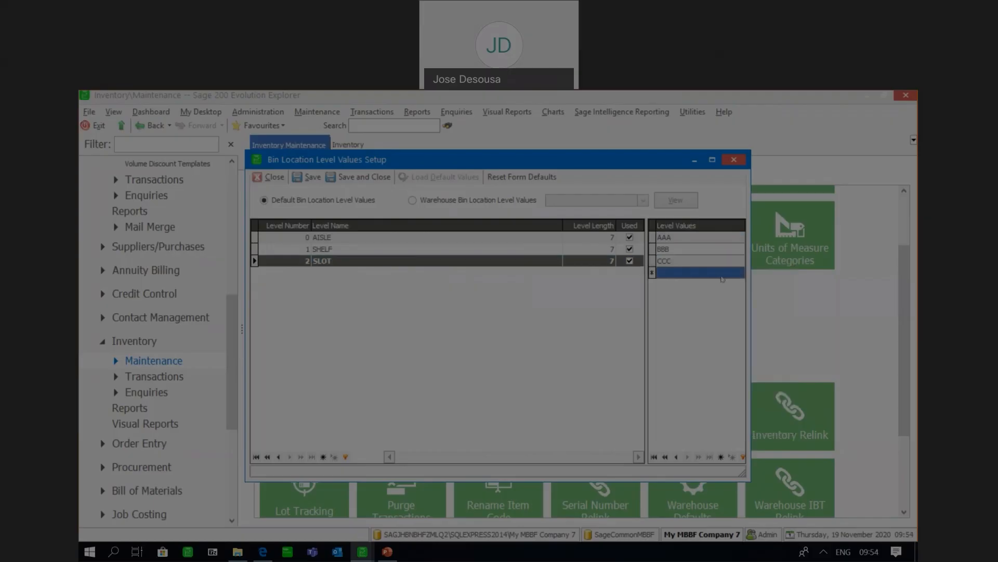
left_click(737, 272)
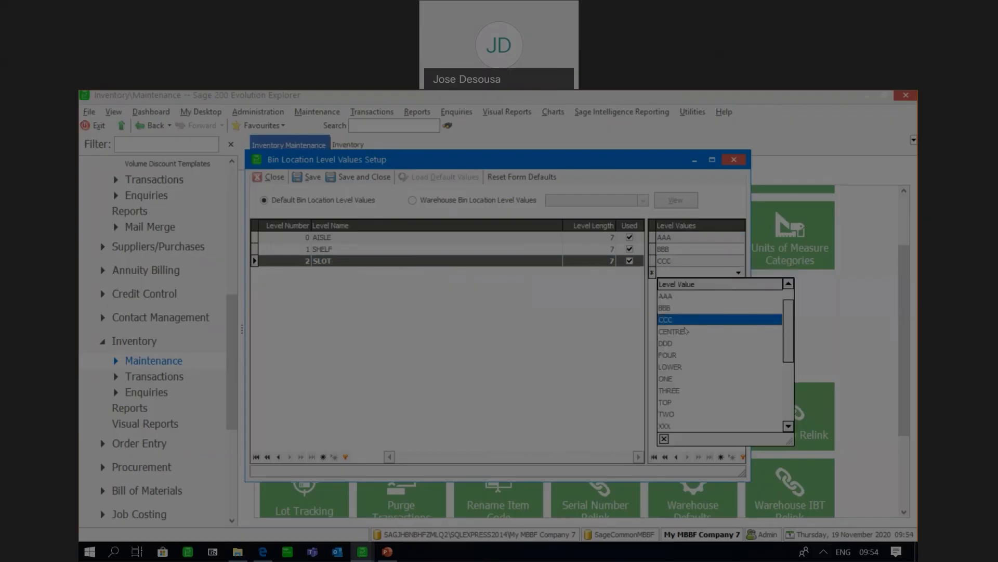
left_click(676, 343)
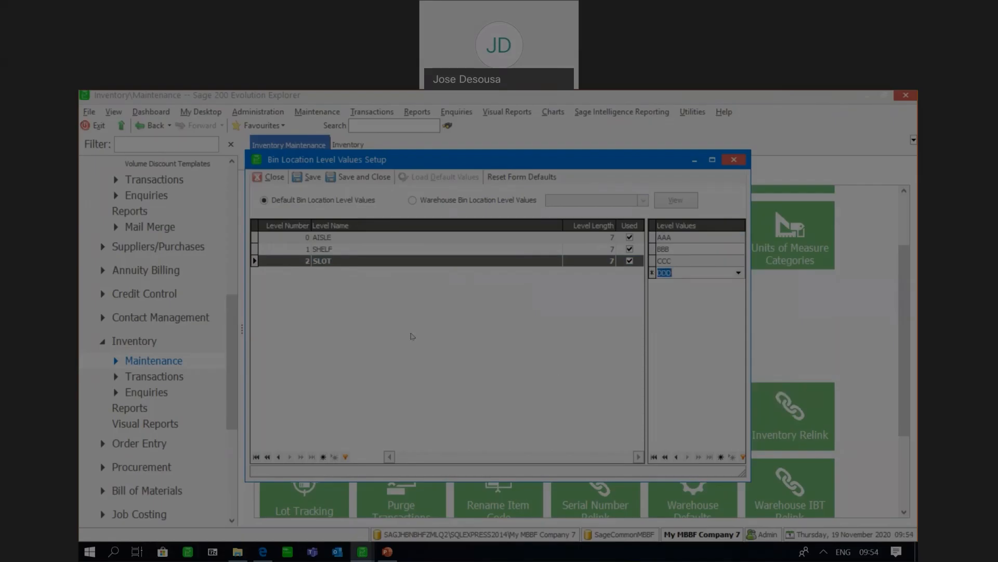
Step: Review the values of the AISLE, SHELF and SLOT levels, and save and close the Bin Location Level Values Setup
left_click(338, 239)
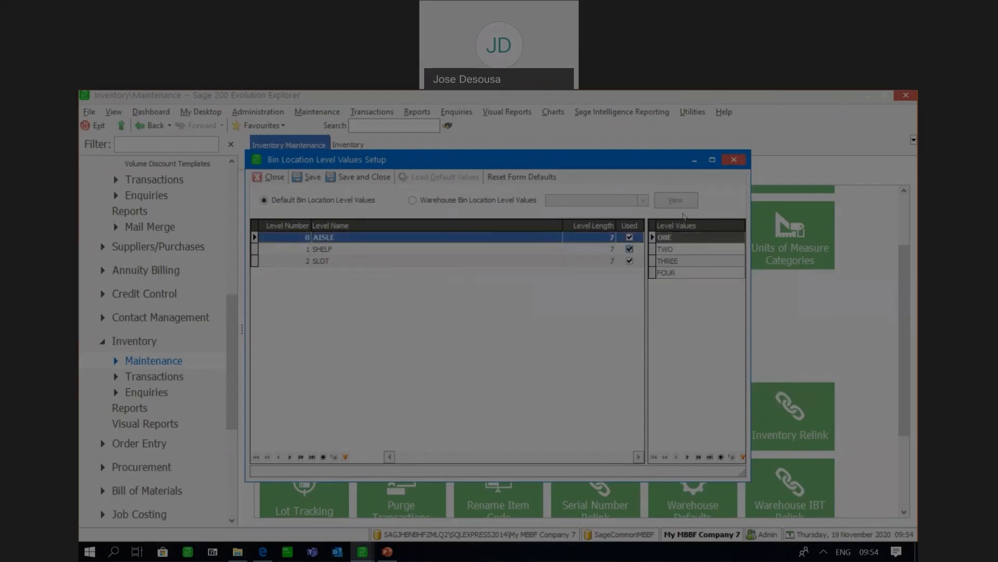
left_click(408, 251)
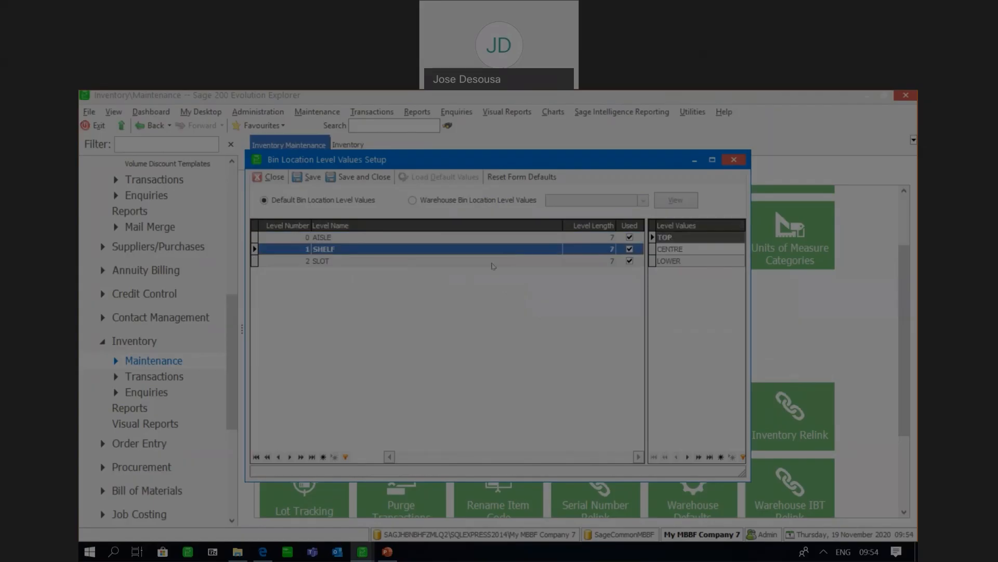
left_click(492, 262)
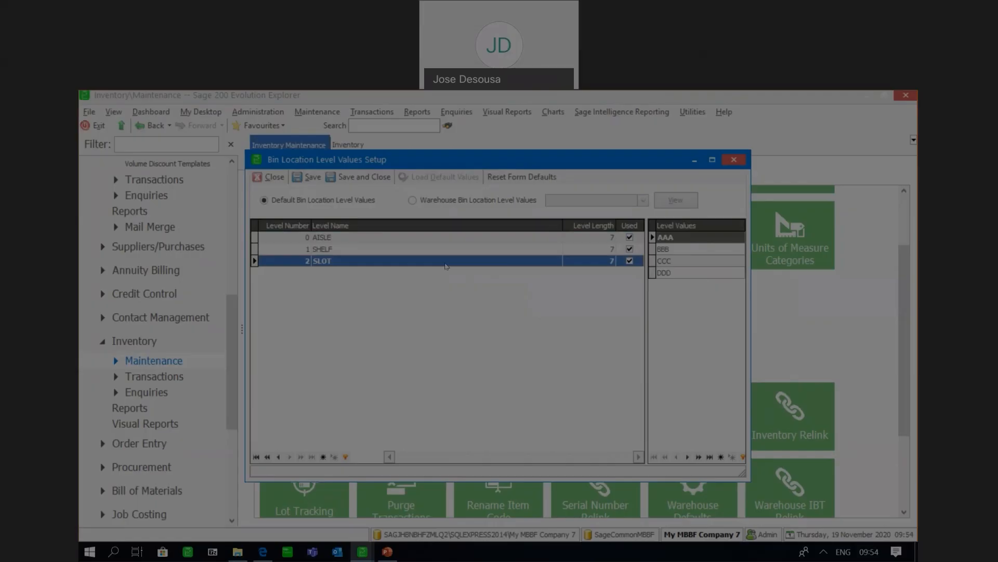
left_click(365, 177)
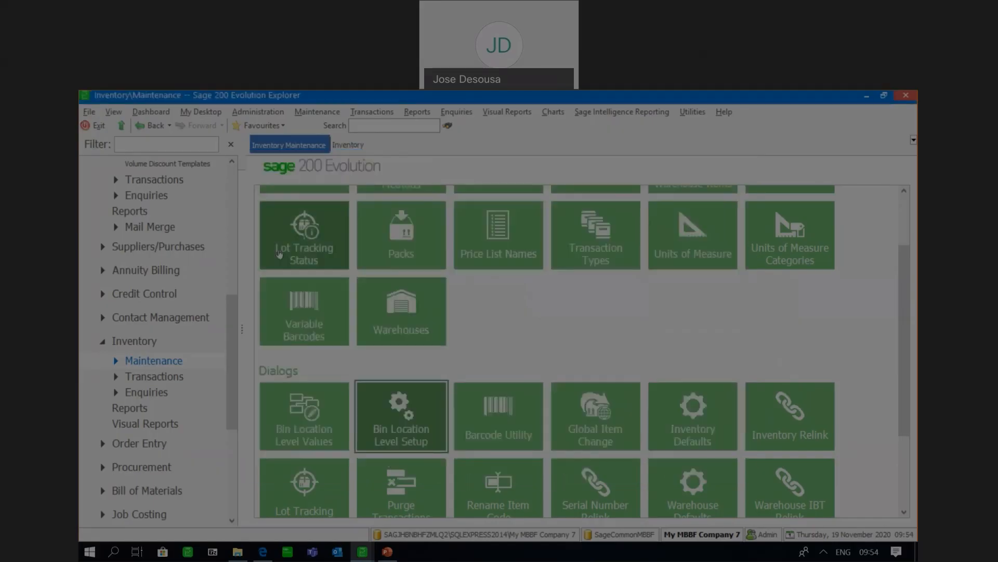
Step: Open the Warehouses list from the Inventory maintenance functions
left_click_drag(237, 312, 236, 355)
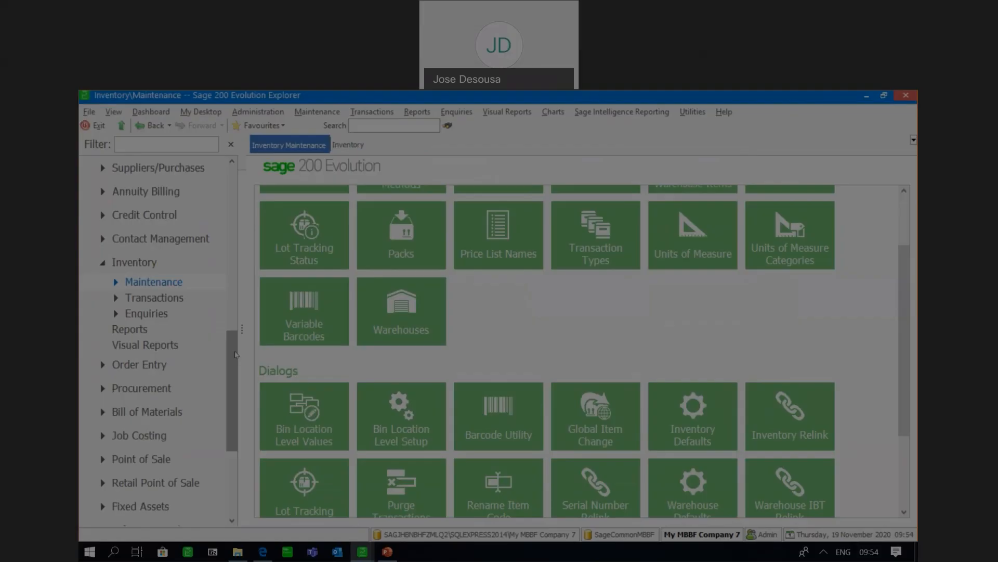
left_click(170, 297)
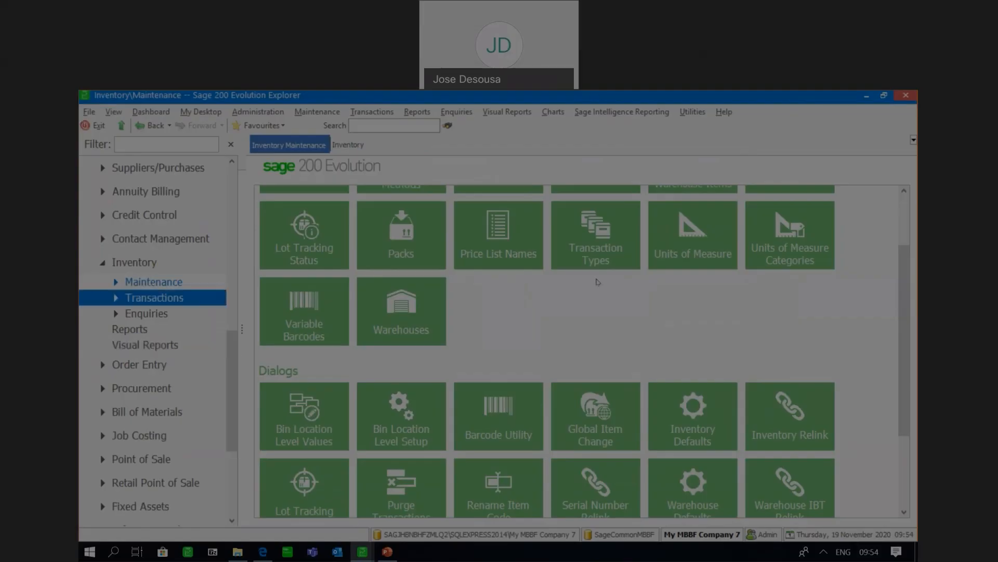
scroll(430, 437, "down", 3)
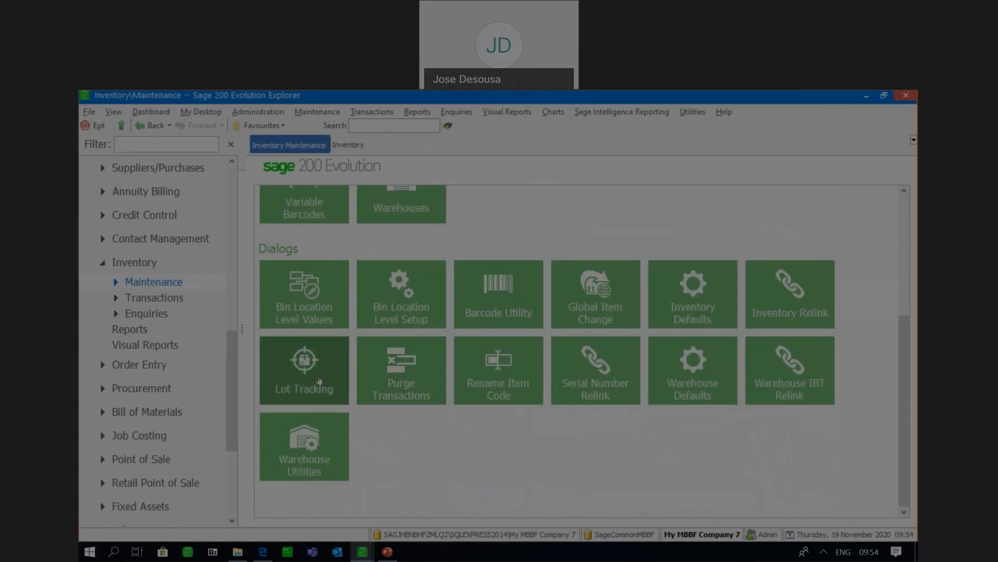
left_click(152, 282)
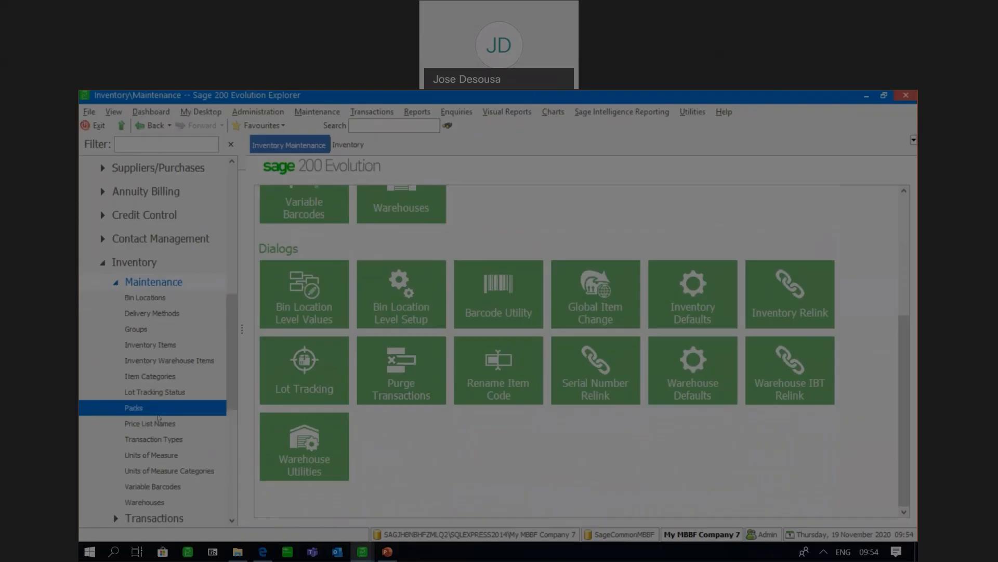
left_click(144, 502)
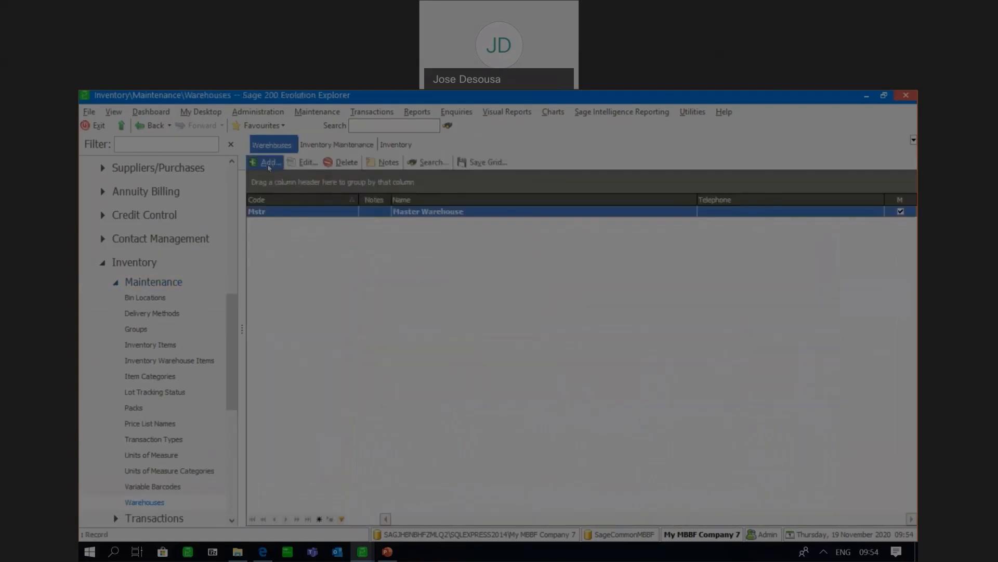
Step: Add a new warehouse with code CPT and name CAPE TOWN
left_click(269, 163)
type("CPT")
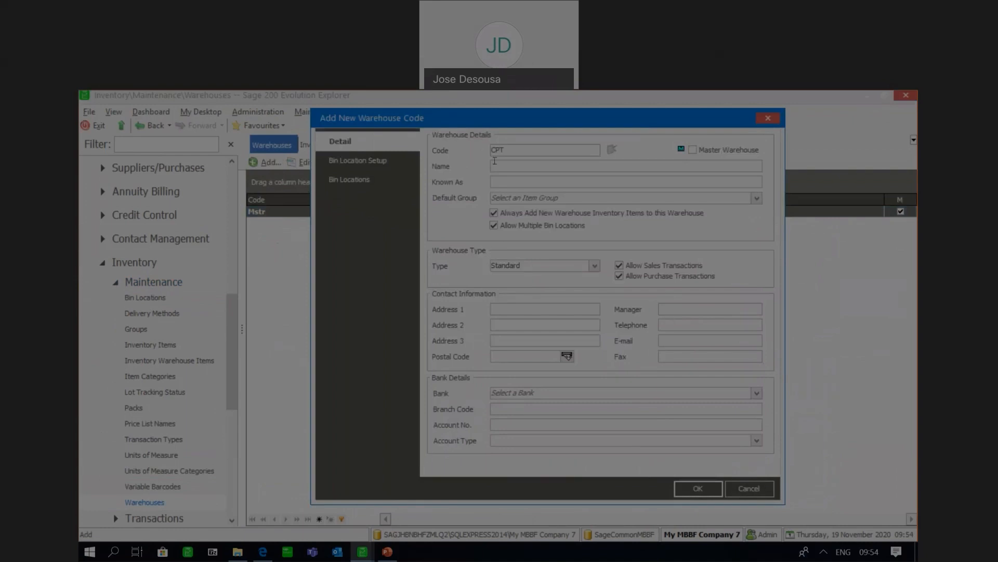
left_click(495, 162)
type("CAPE TOWN")
Step: Start creating bin locations from the warehouse's Bin Location Setup, saving the record and adding all existing warehouse items to CPT
left_click(367, 162)
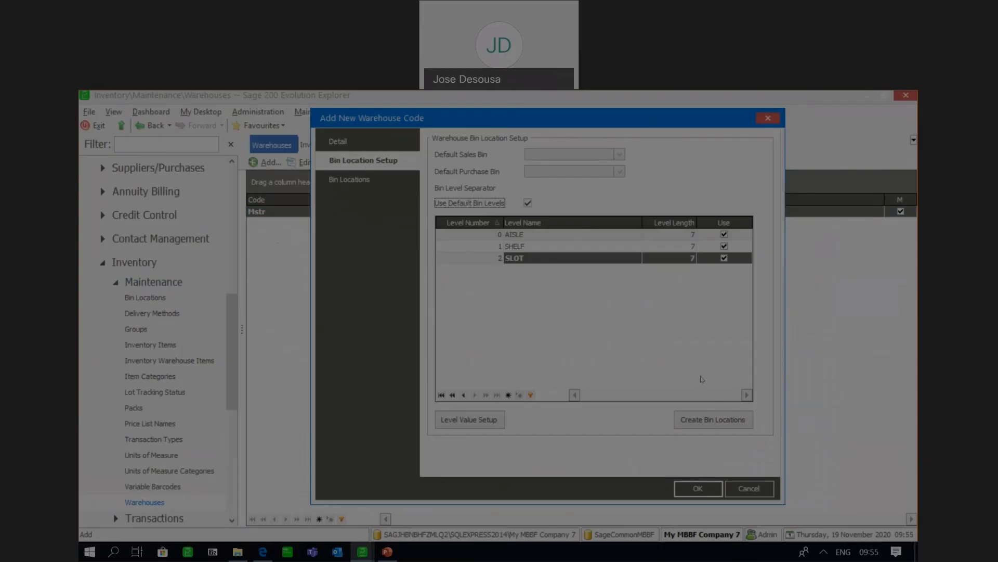
left_click(704, 422)
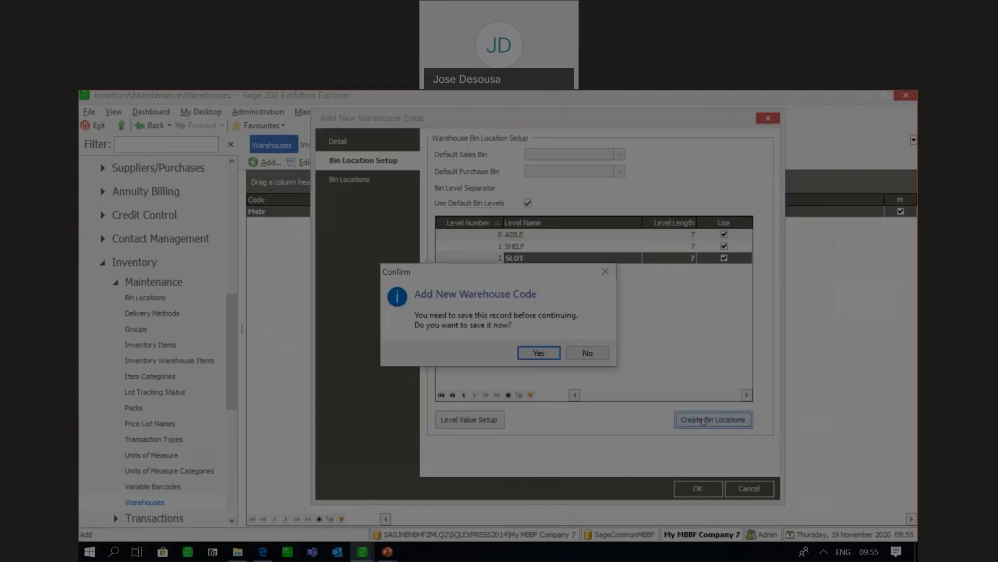
left_click(539, 359)
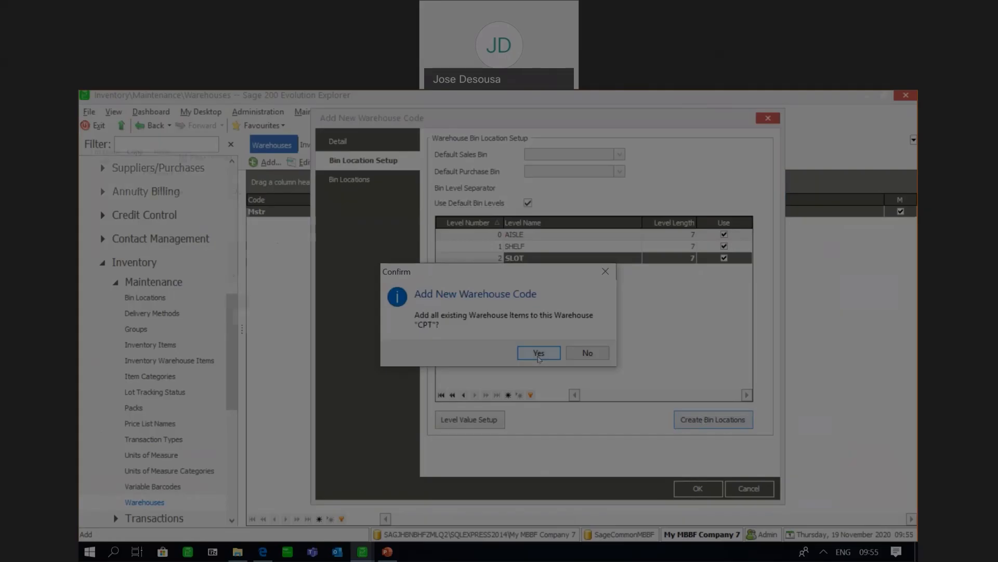
left_click(539, 357)
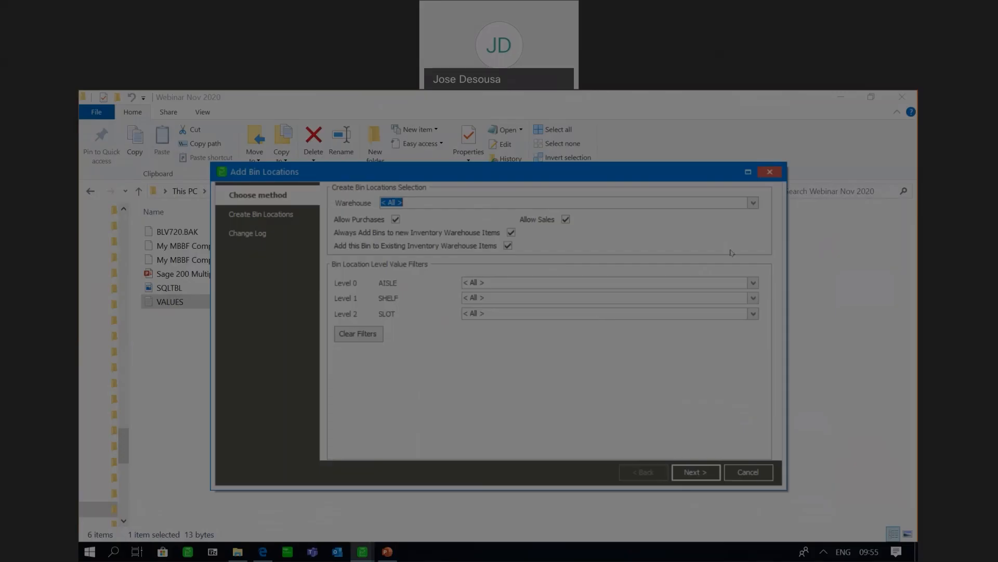
Step: Check the warehouse selection and the AISLE, SHELF and SLOT level value filters for the new bin locations, keeping each at All
left_click(753, 203)
left_click(448, 400)
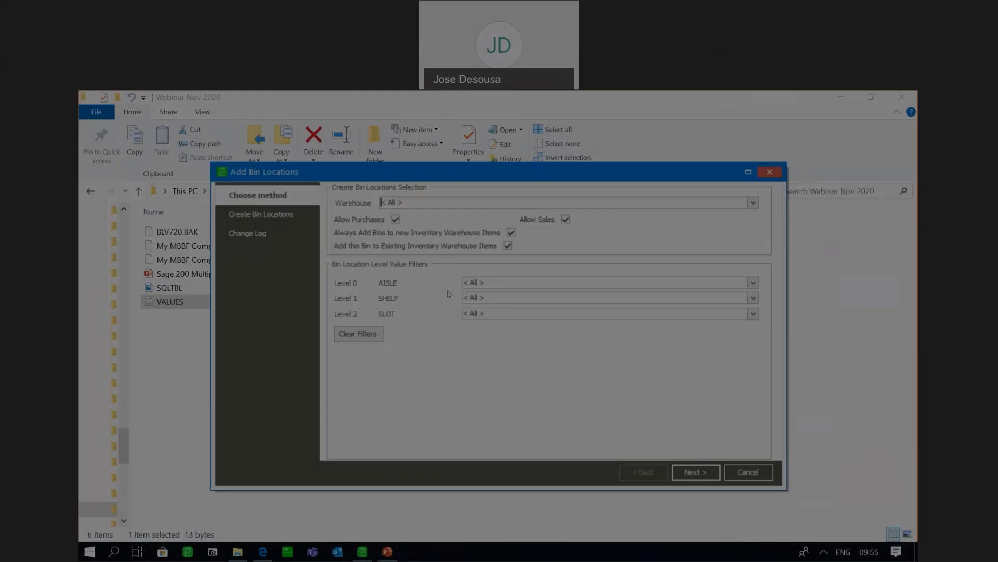
left_click(752, 283)
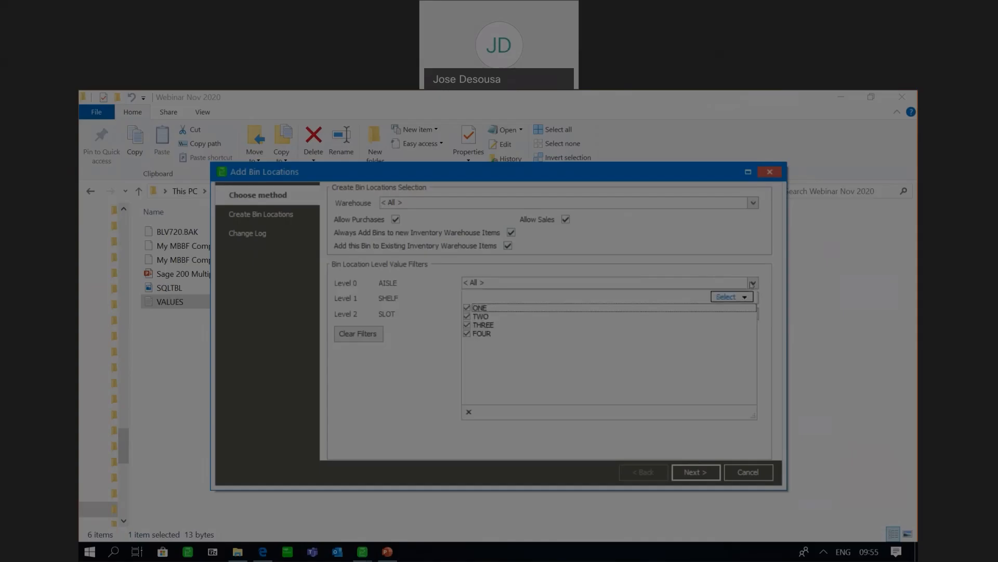
left_click(728, 281)
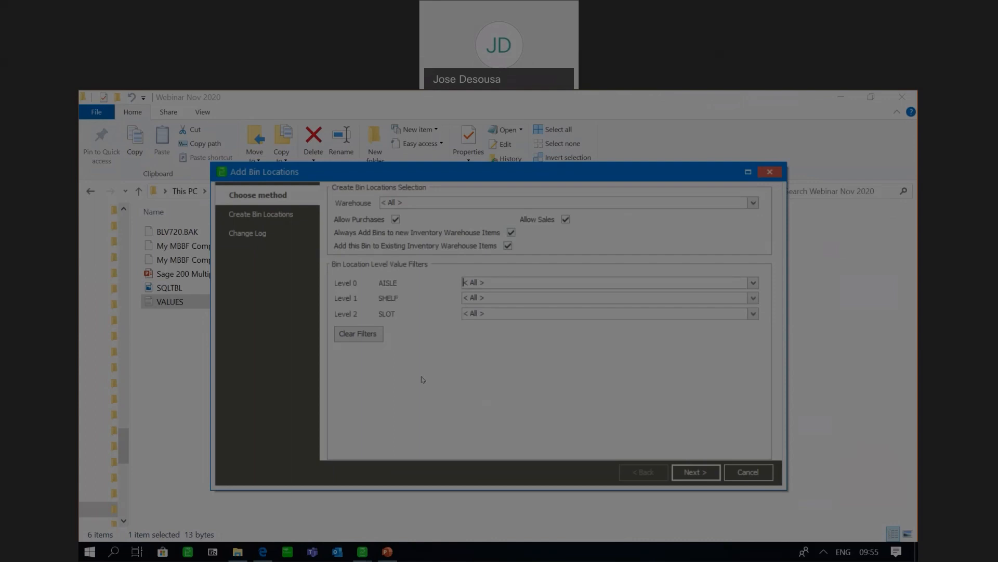
left_click(752, 299)
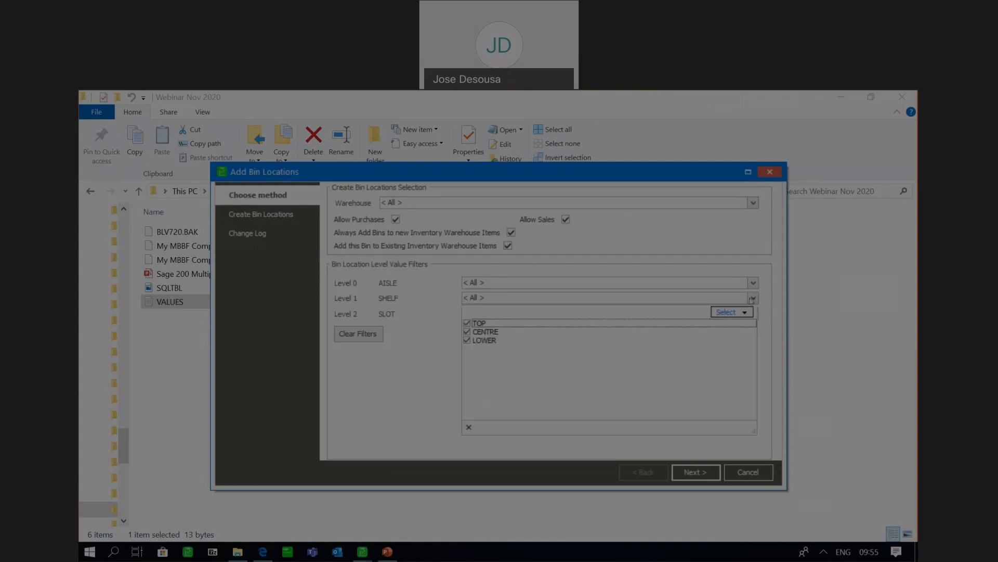
left_click(400, 431)
left_click(734, 314)
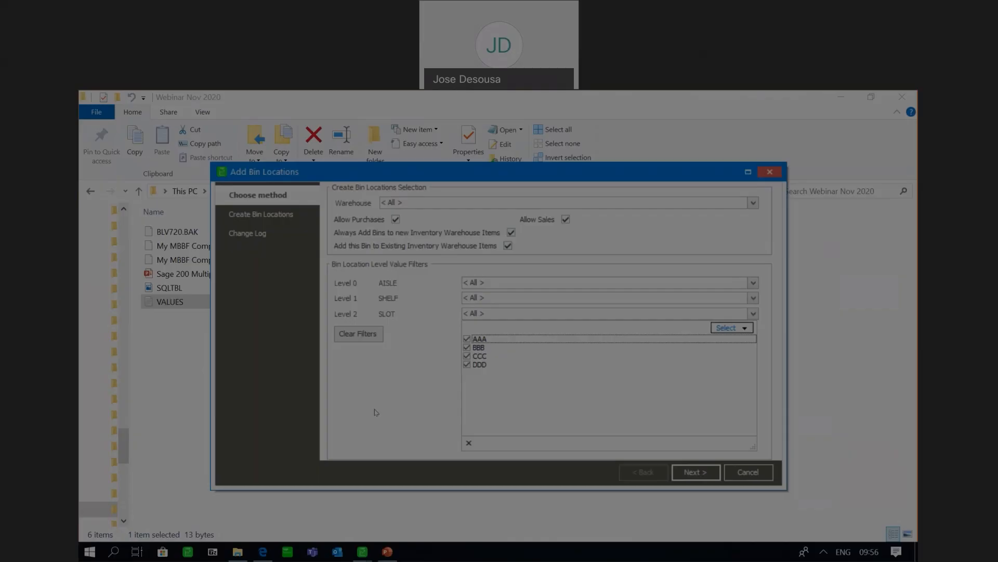
left_click(437, 295)
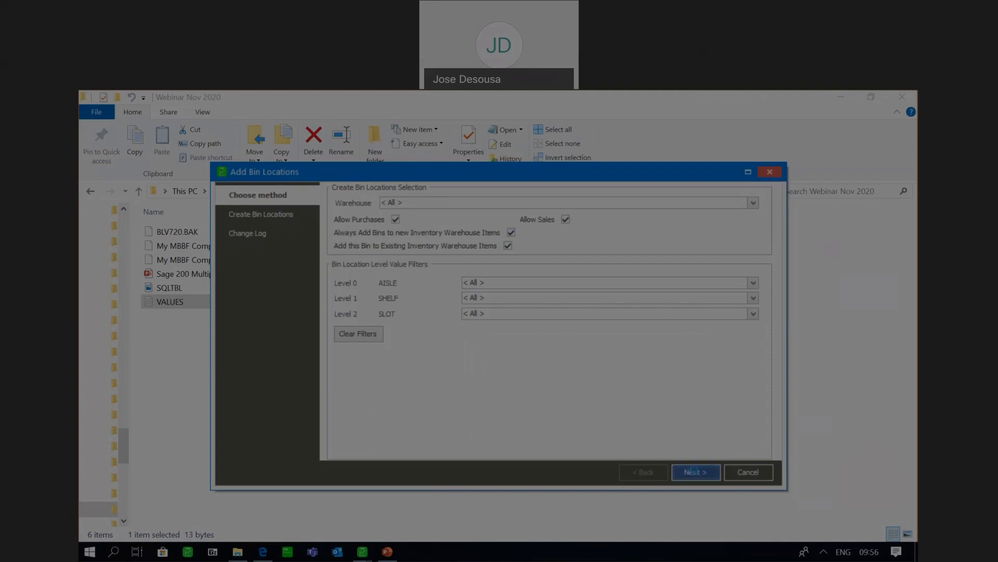
Step: Create bin locations for every listed AISLE, SHELF and SLOT combination, and finish after reviewing the change log
left_click(695, 472)
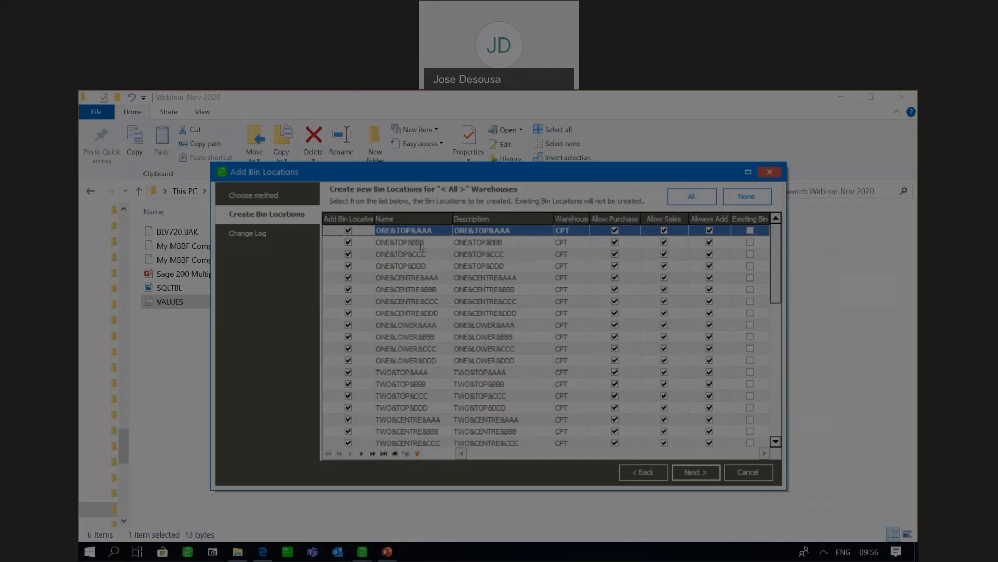
left_click_drag(779, 265, 774, 351)
left_click_drag(773, 353, 774, 399)
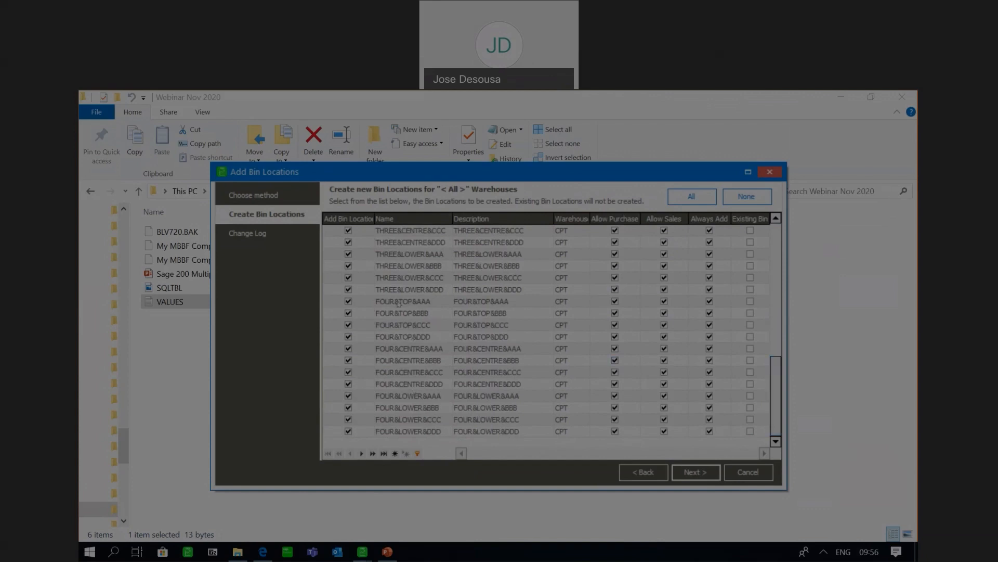
left_click(398, 411)
left_click(616, 232)
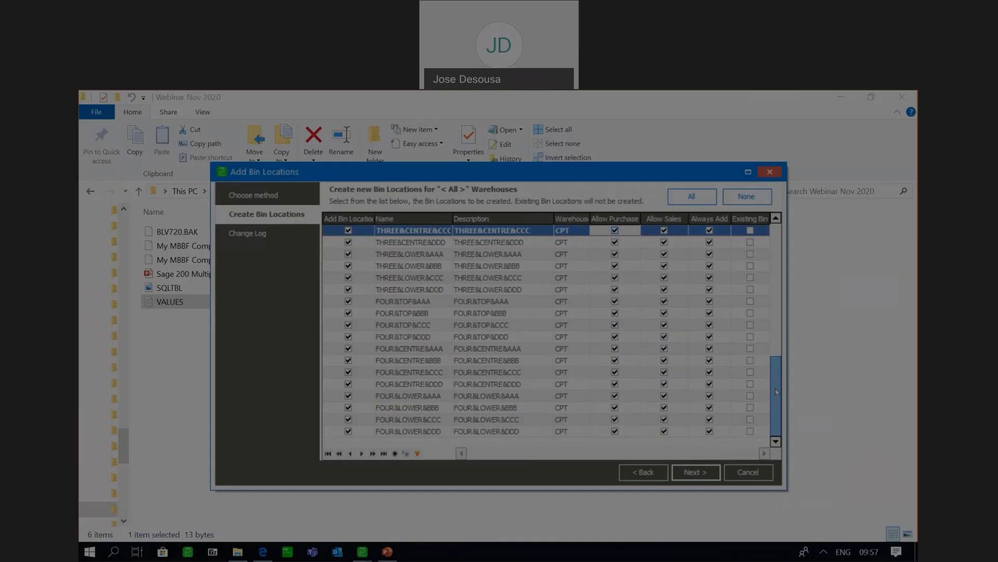
left_click_drag(777, 391, 777, 338)
left_click(690, 477)
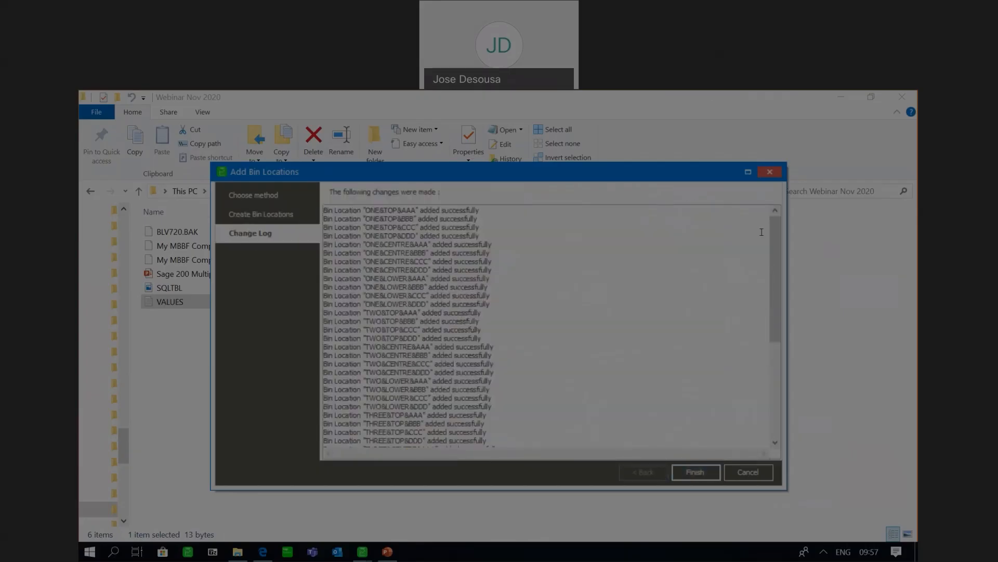
left_click_drag(775, 242, 767, 377)
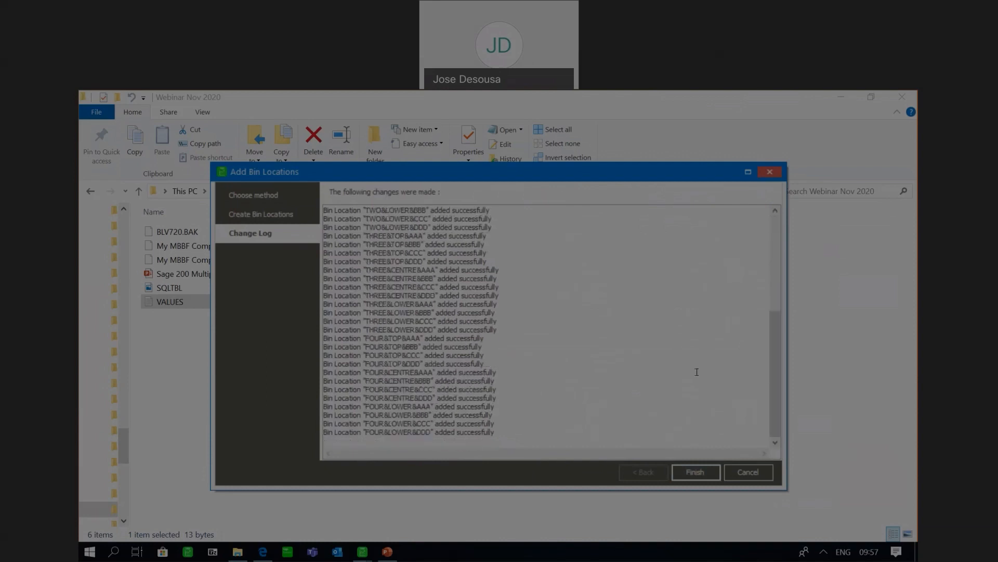
left_click(694, 472)
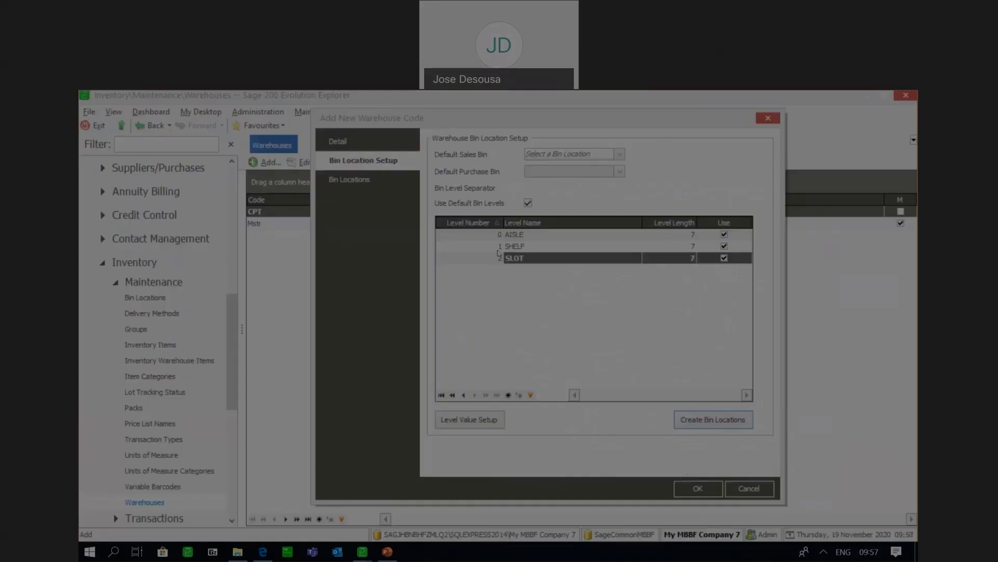
Step: Review the CPT warehouse's new bin locations and default bin settings, and save the warehouse
left_click(362, 183)
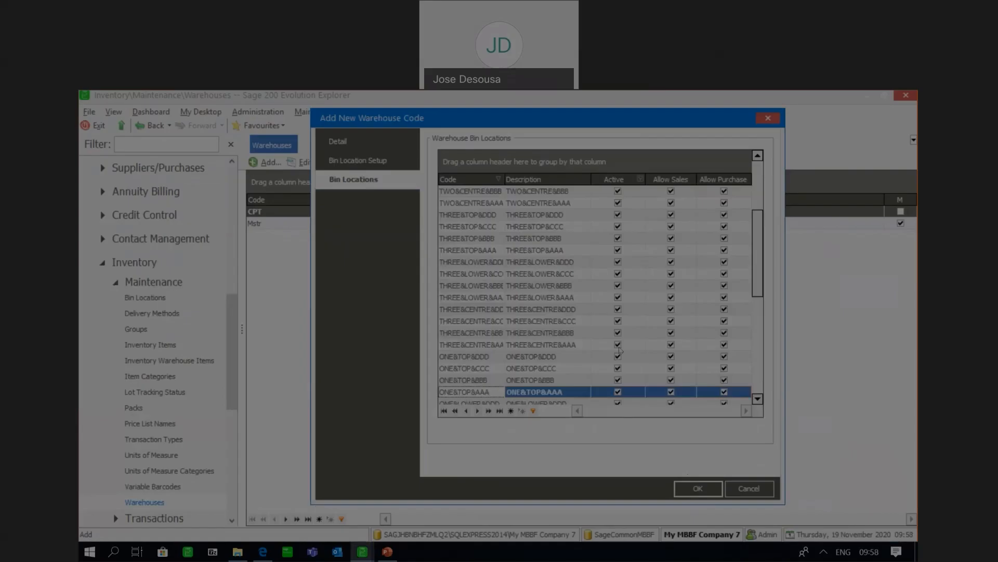
left_click(385, 166)
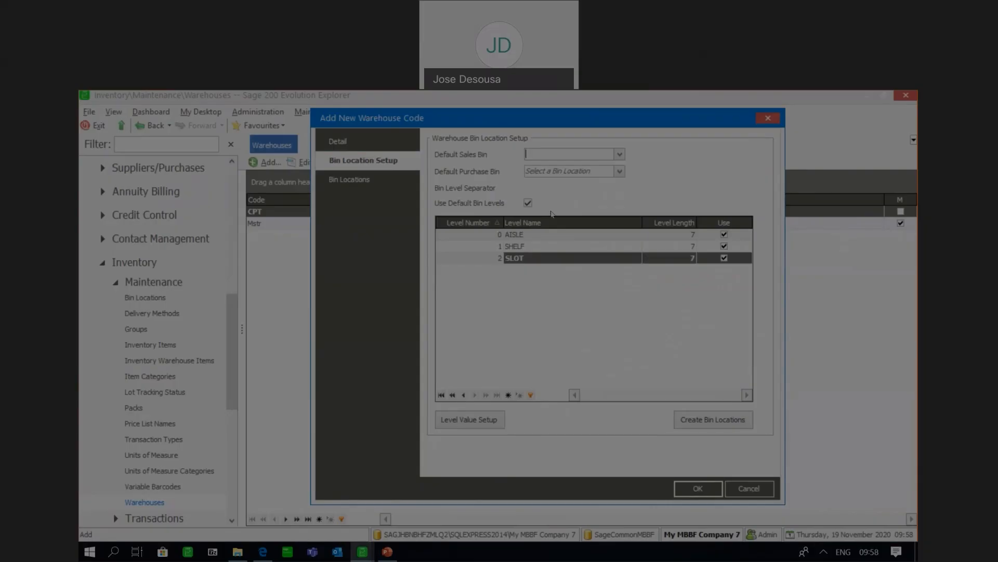
left_click(696, 489)
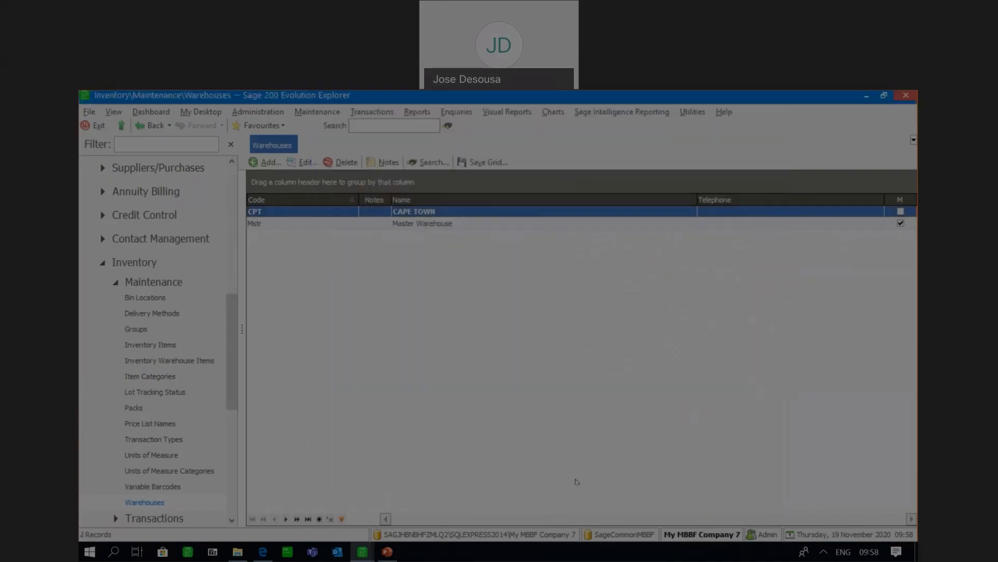
Step: Add a new inventory item with code HWLSW200 and description HAND WASH LAVENDER, and make it a warehouse item
left_click_drag(237, 325, 236, 348)
left_click(151, 251)
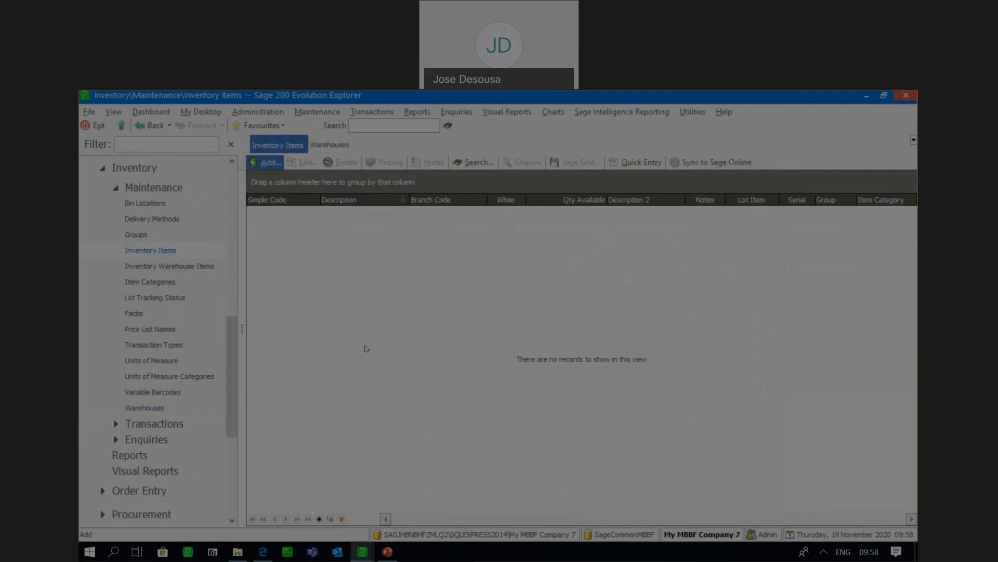
type("H")
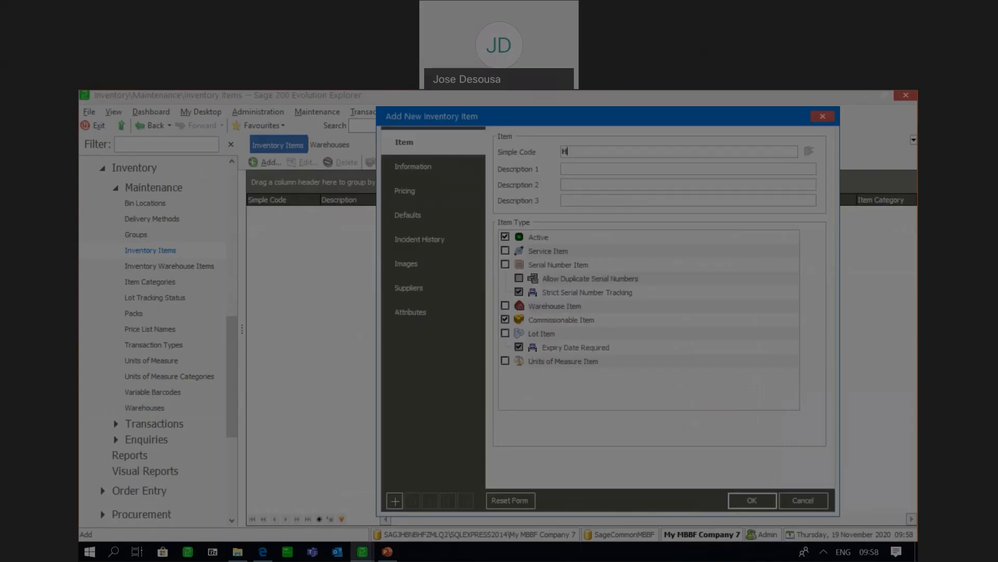
type("WLSW200")
left_click(595, 166)
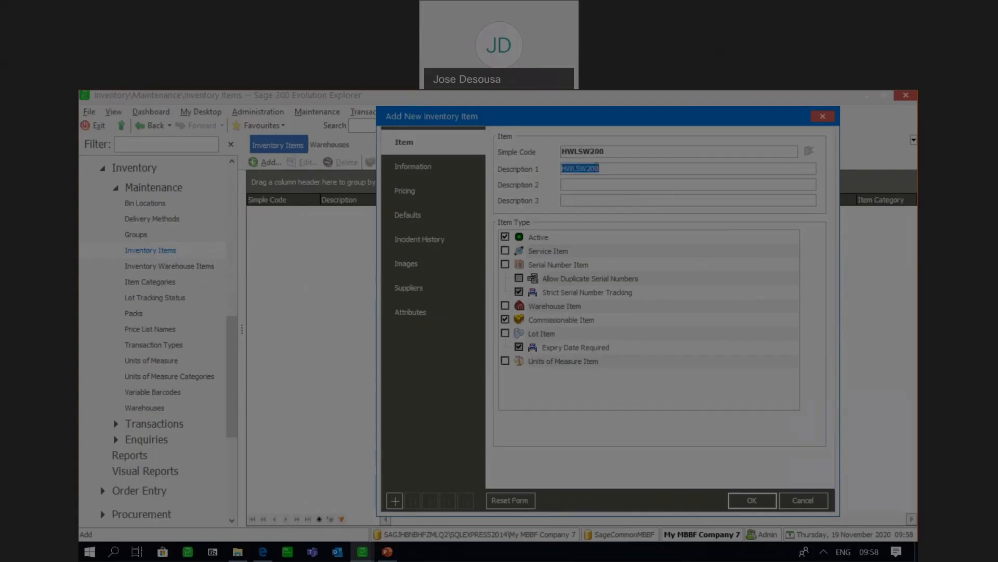
type("HAND WASH LAVENDER")
left_click(505, 305)
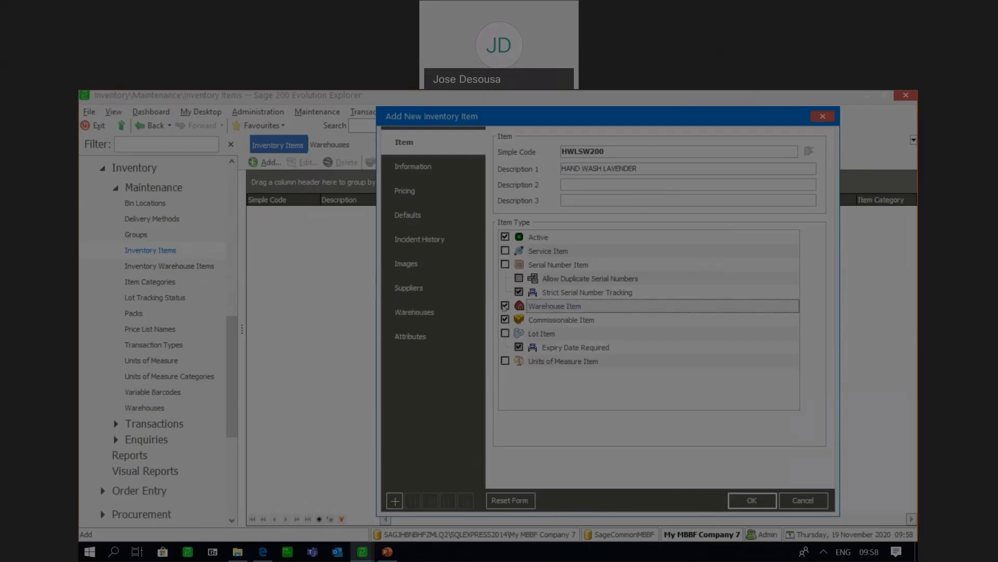
Step: Edit the item's details for the CPT warehouse, saving the record, and show its multiple bin locations
left_click(430, 315)
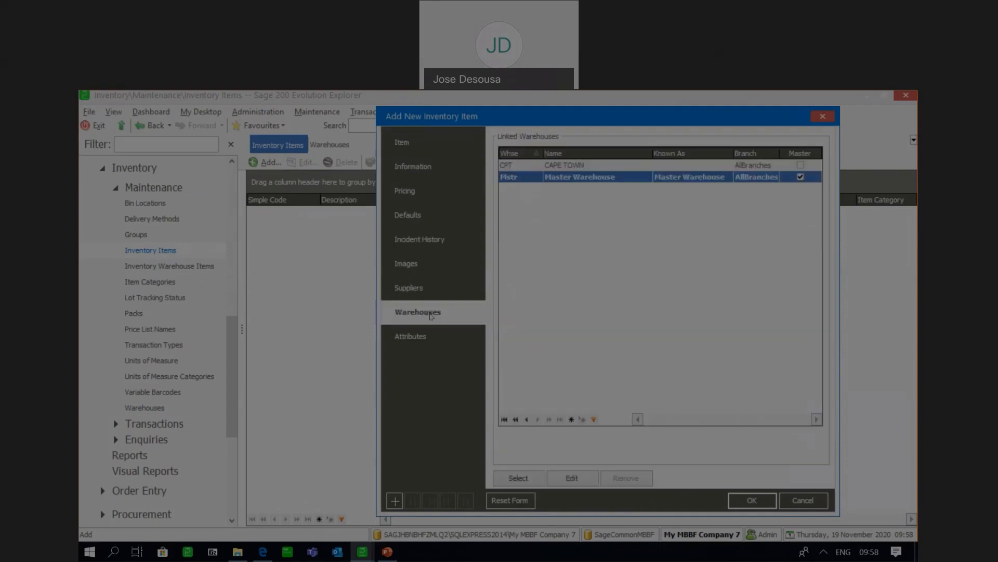
left_click(510, 166)
left_click(564, 480)
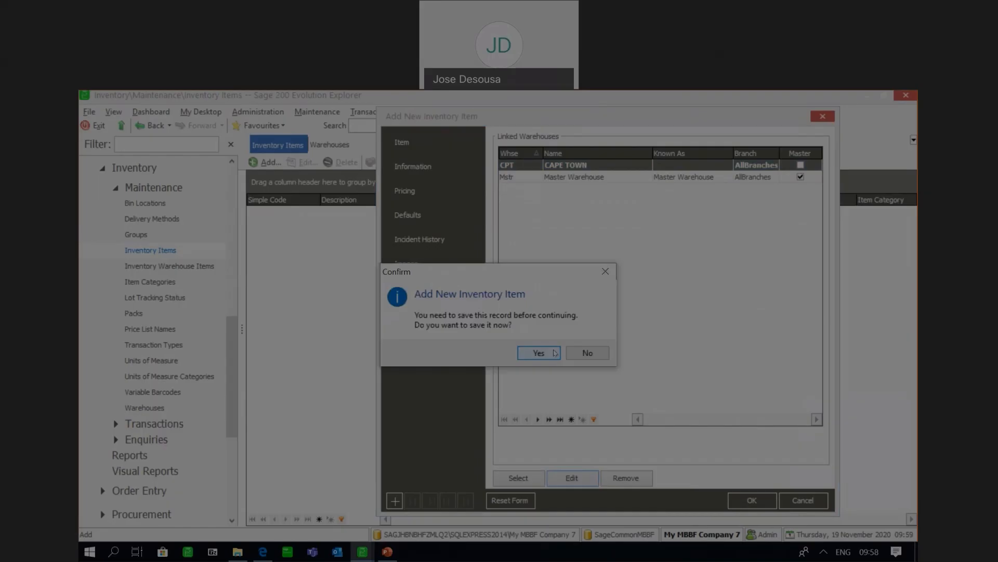
left_click(539, 352)
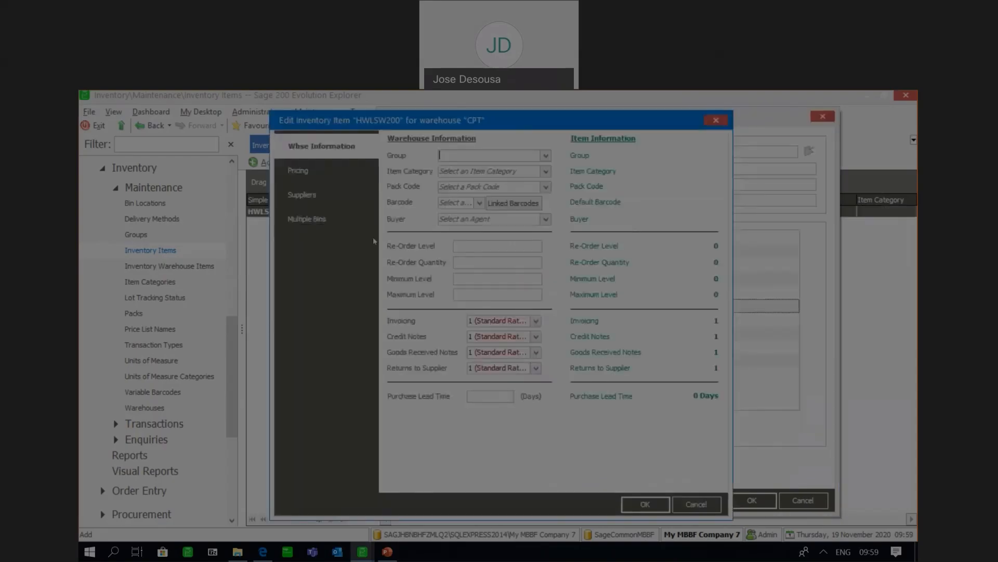
left_click(323, 229)
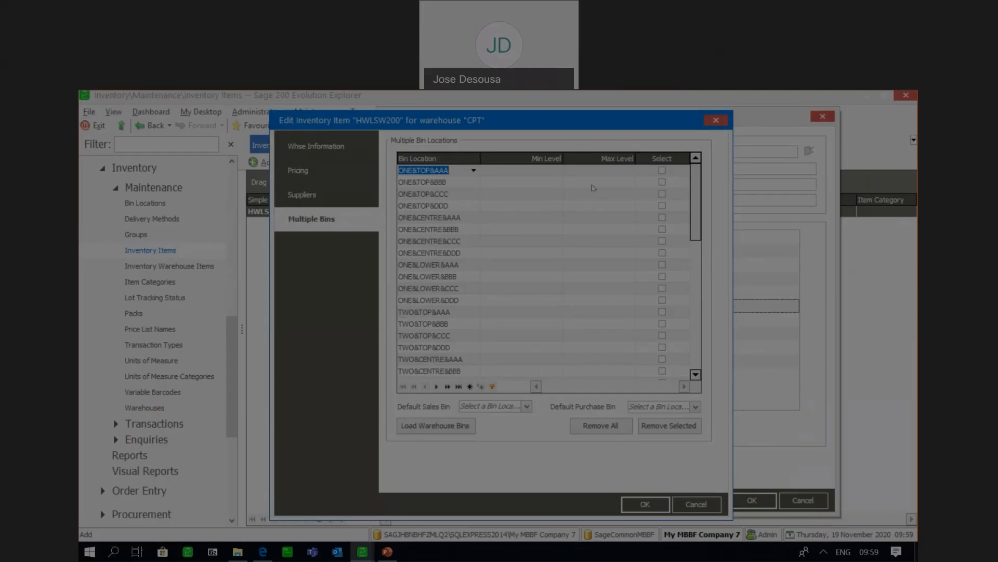
Step: Remove all bin locations from the item, and reload the warehouse's bins
left_click(662, 182)
left_click(662, 194)
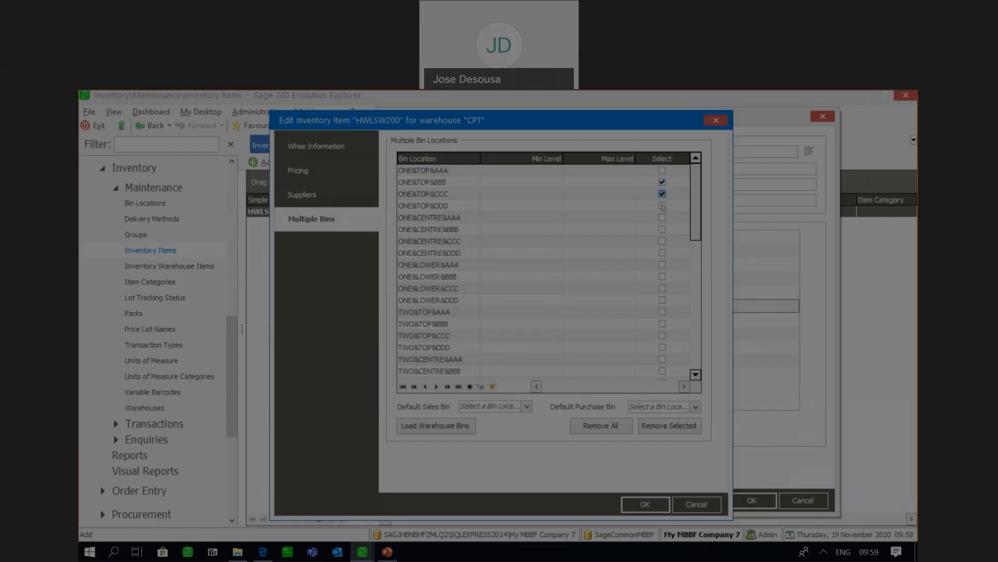
left_click(594, 431)
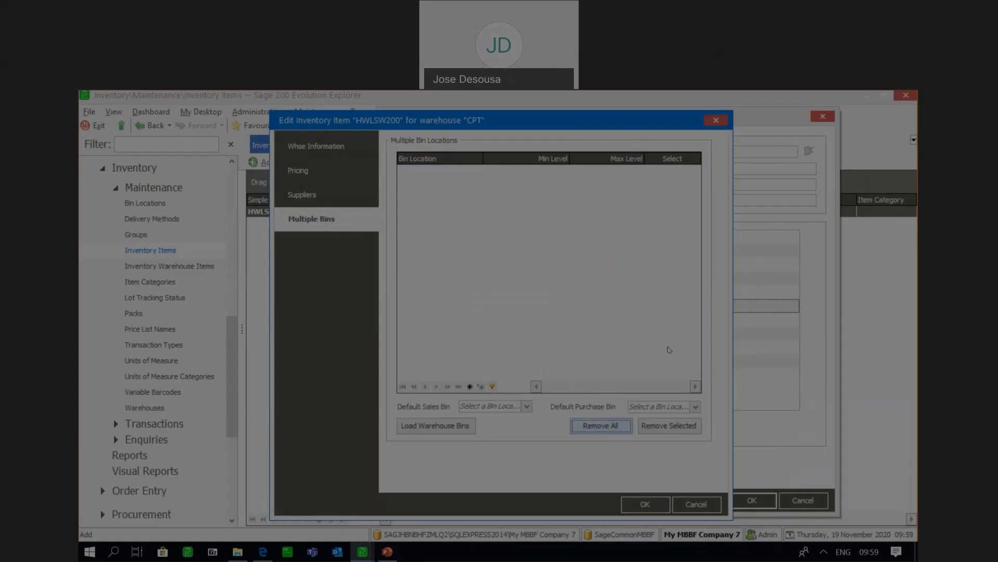
left_click(462, 425)
Step: Remove bins ONE&TOP&BBB, ONE&TOP&DDD, ONE&CENTRE&AAA, ONE&CENTRE&CCC and ONE&CENTRE&DDD from the item, and save the changes
left_click(662, 182)
left_click(662, 205)
left_click(662, 217)
left_click(662, 241)
left_click(662, 253)
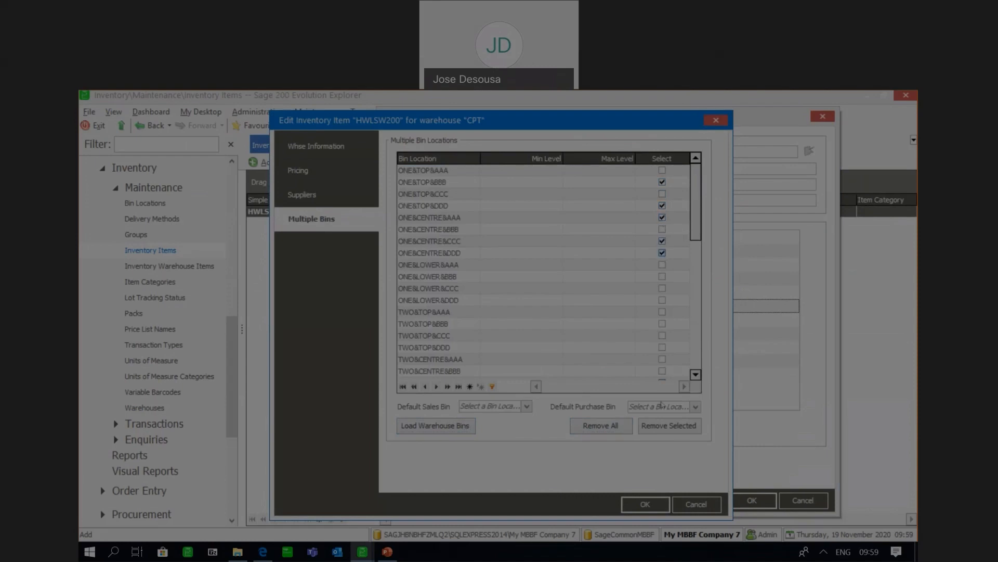
left_click(664, 426)
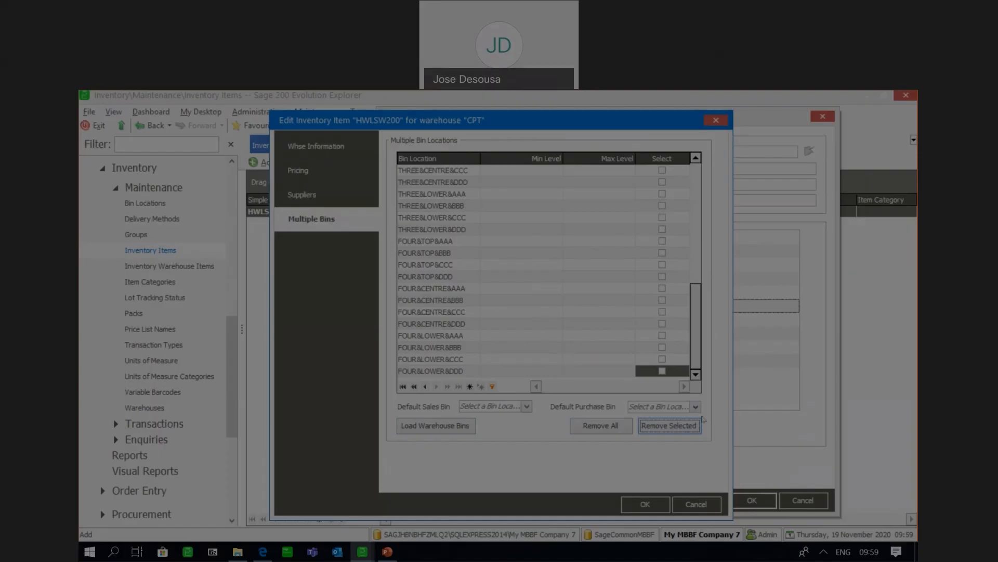
left_click(657, 505)
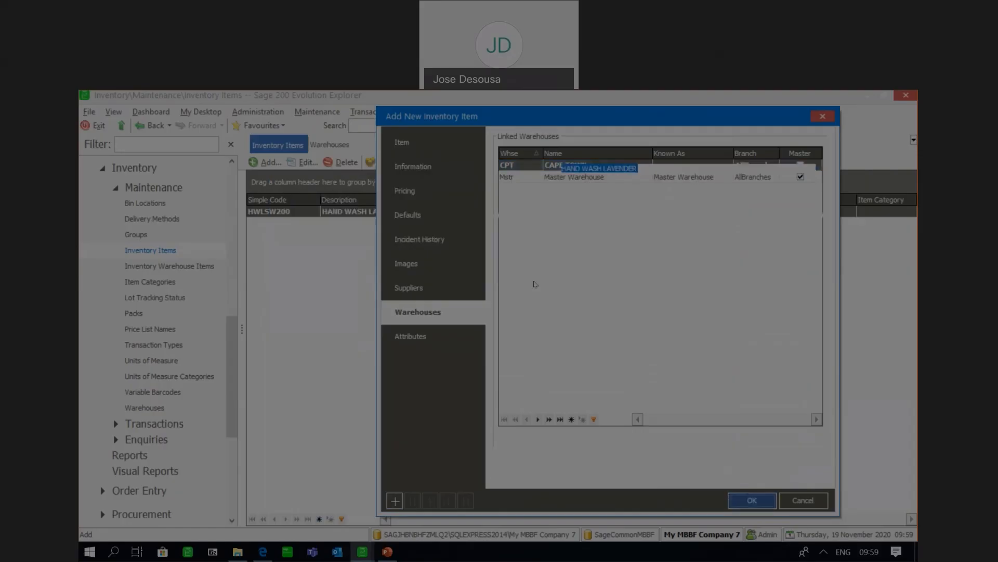
Step: Start a new Goods Received Voucher from the Inventory transactions for supplier PRICE RITE DETERGENTS
left_click(154, 423)
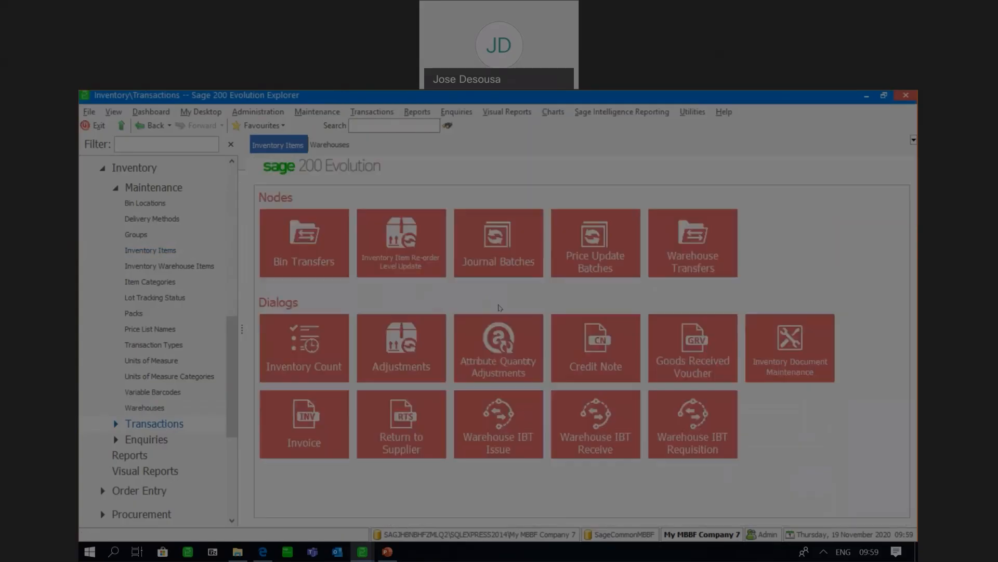
left_click(706, 342)
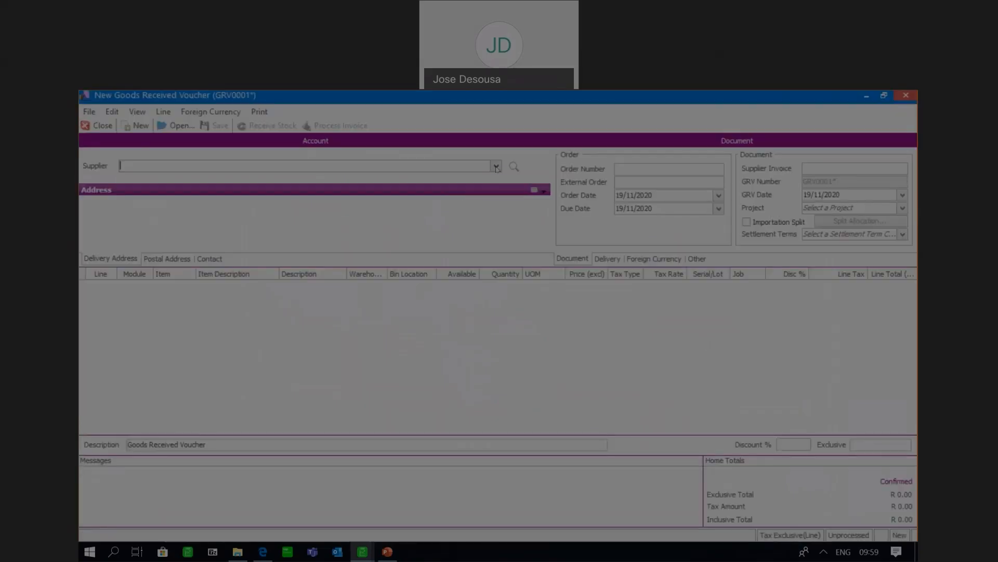
left_click(497, 166)
left_click(390, 191)
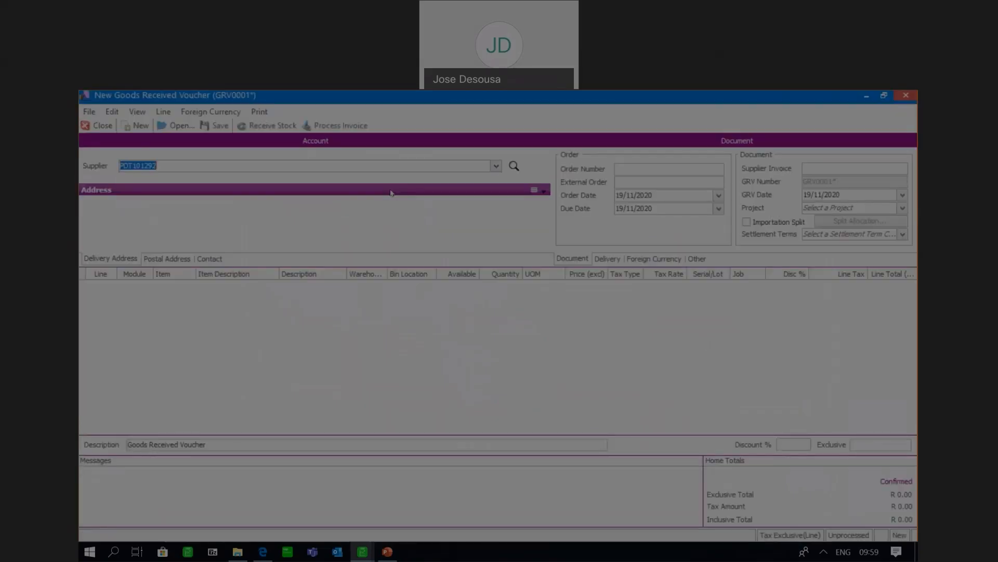
Step: Add a voucher line for item HWLSW200 in warehouse CPT
left_click(176, 291)
left_click(189, 285)
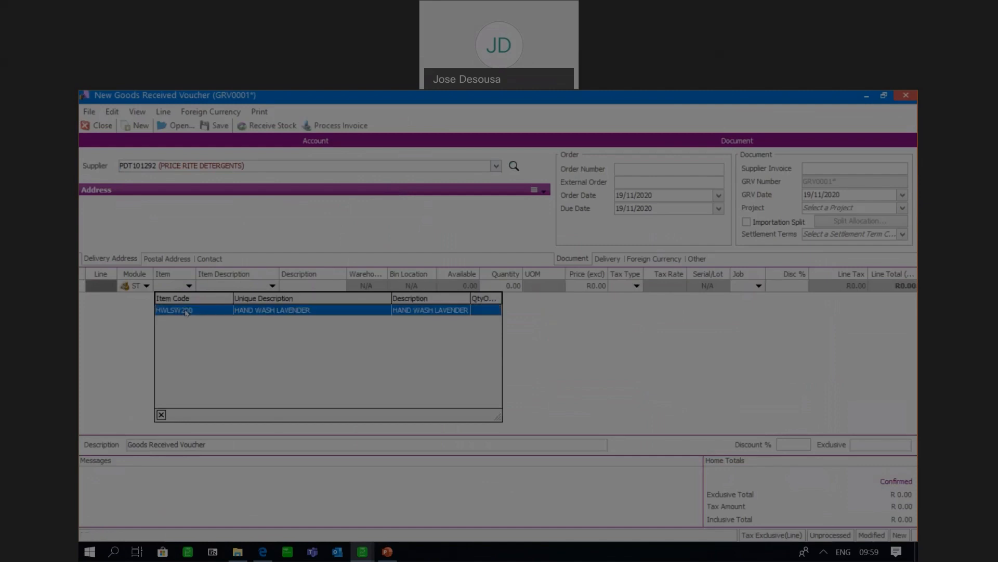
left_click(186, 310)
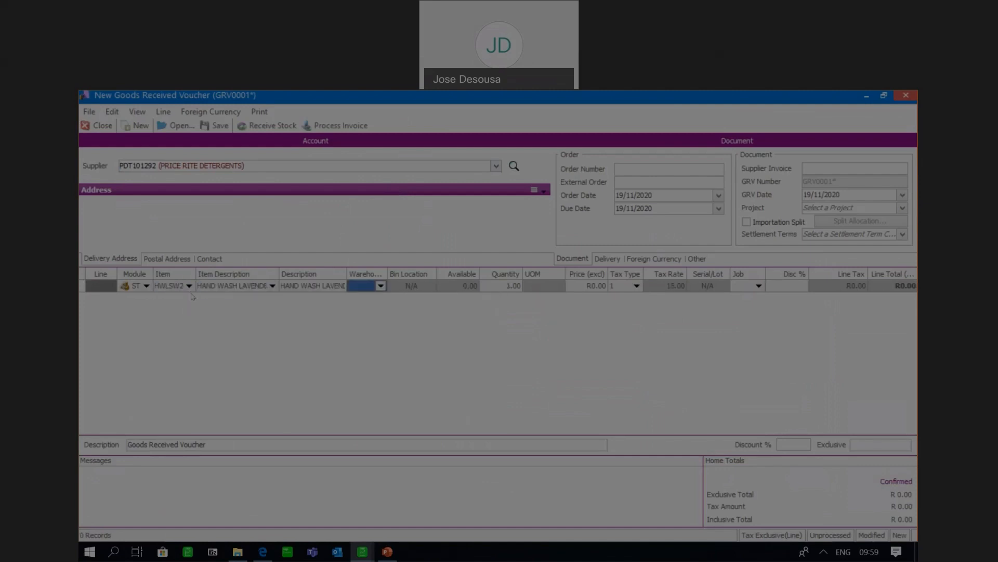
left_click(379, 286)
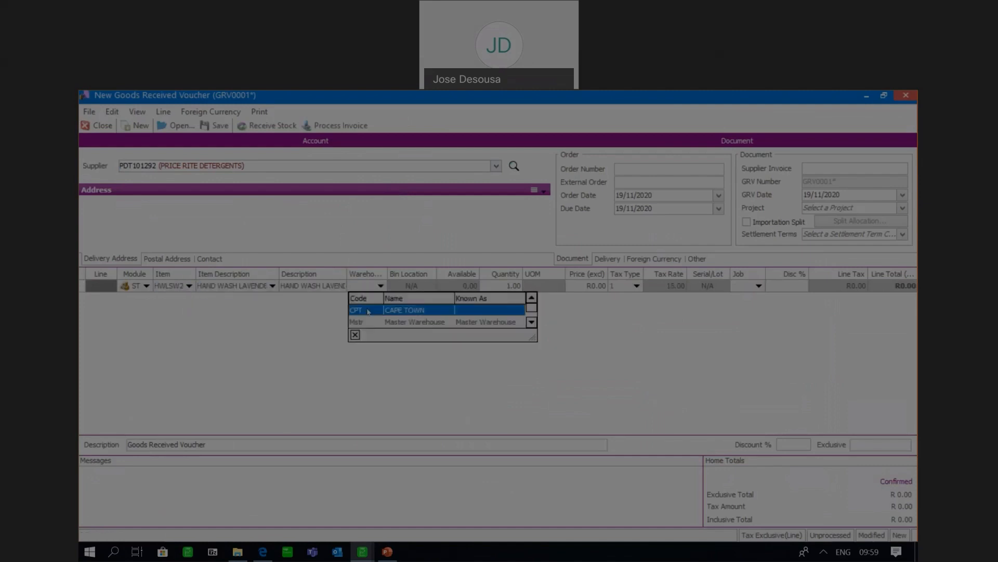
left_click(368, 311)
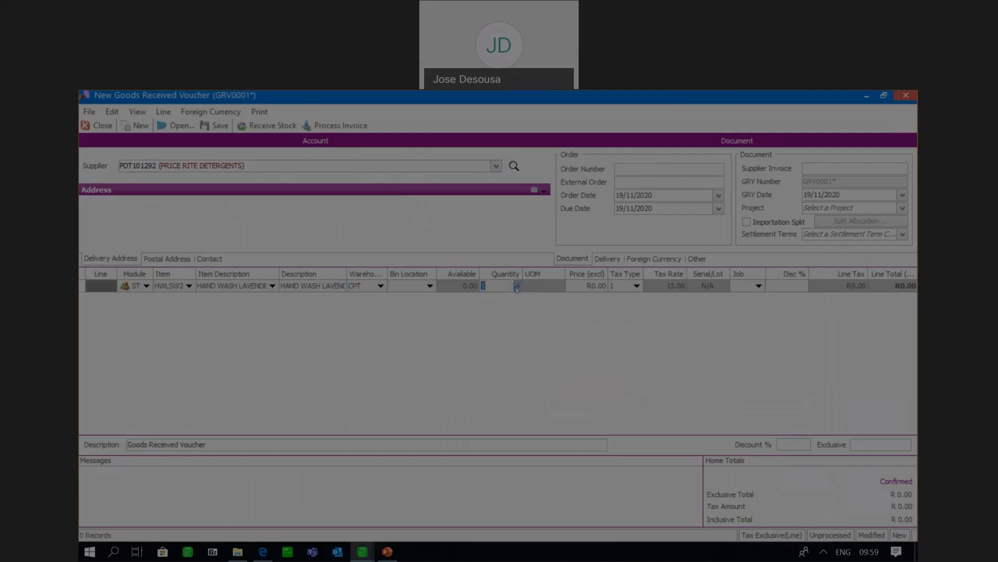
Step: Check the bin locations available for the voucher line, and close the Goods Received Voucher without saving it
left_click(518, 286)
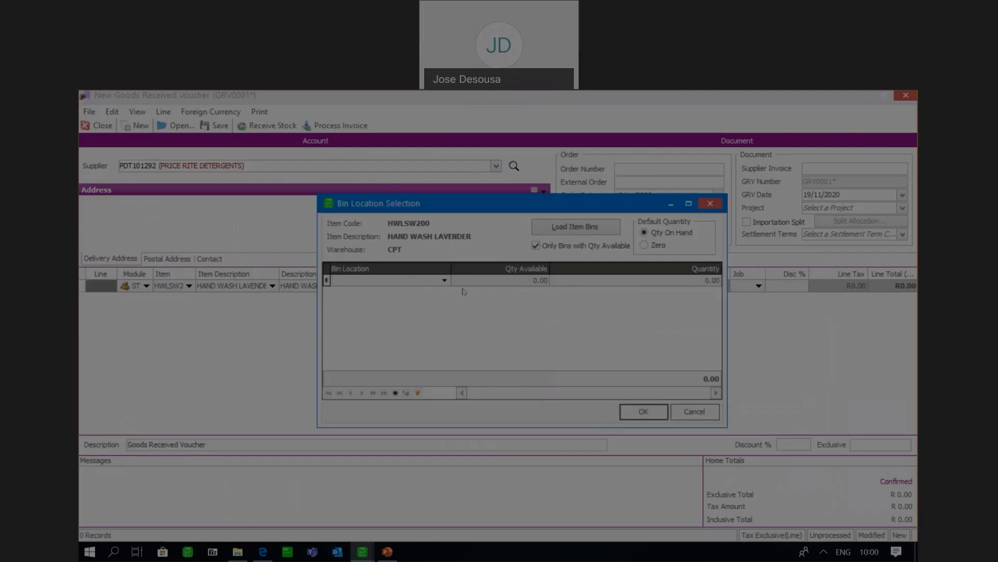
left_click(444, 281)
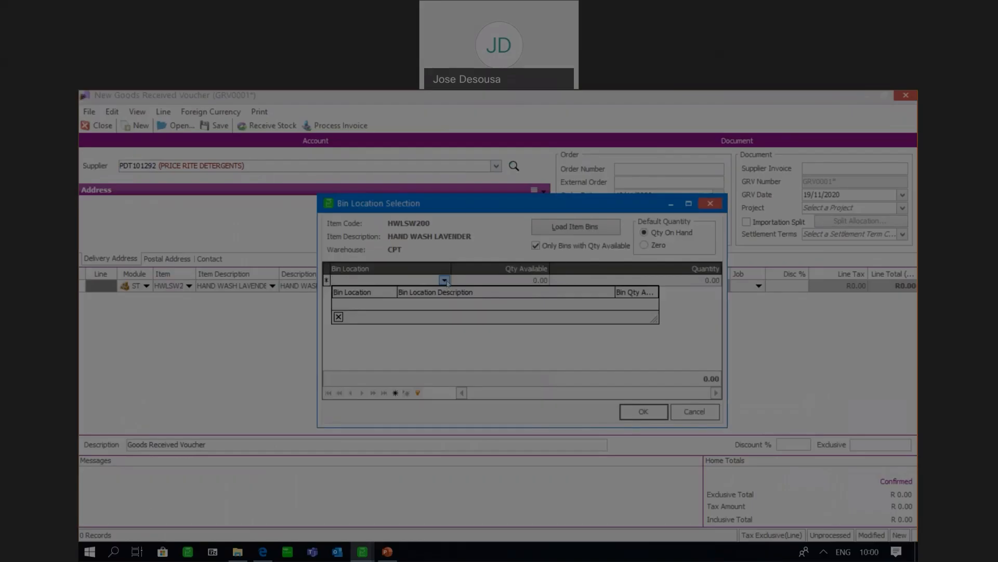
left_click(444, 281)
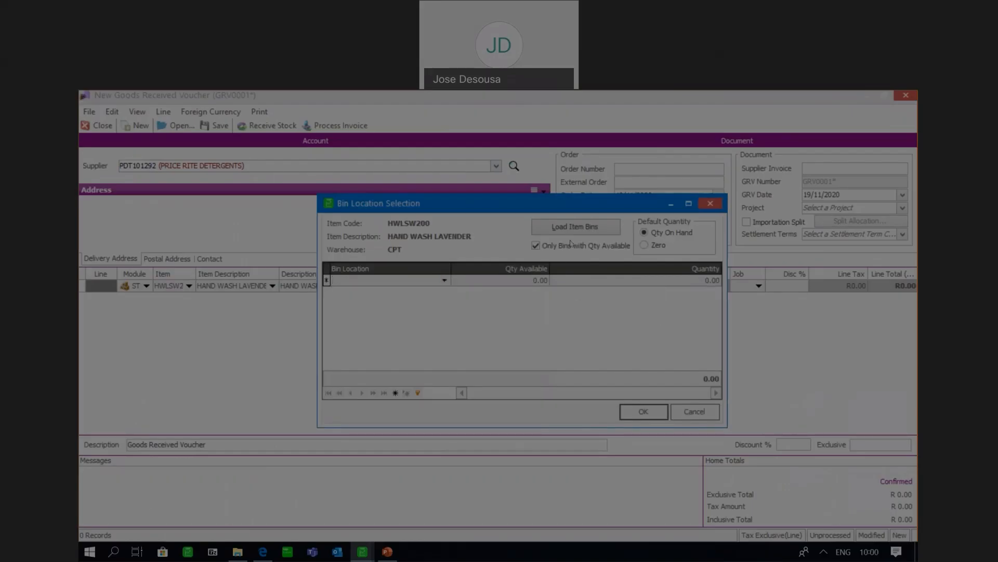
left_click(685, 412)
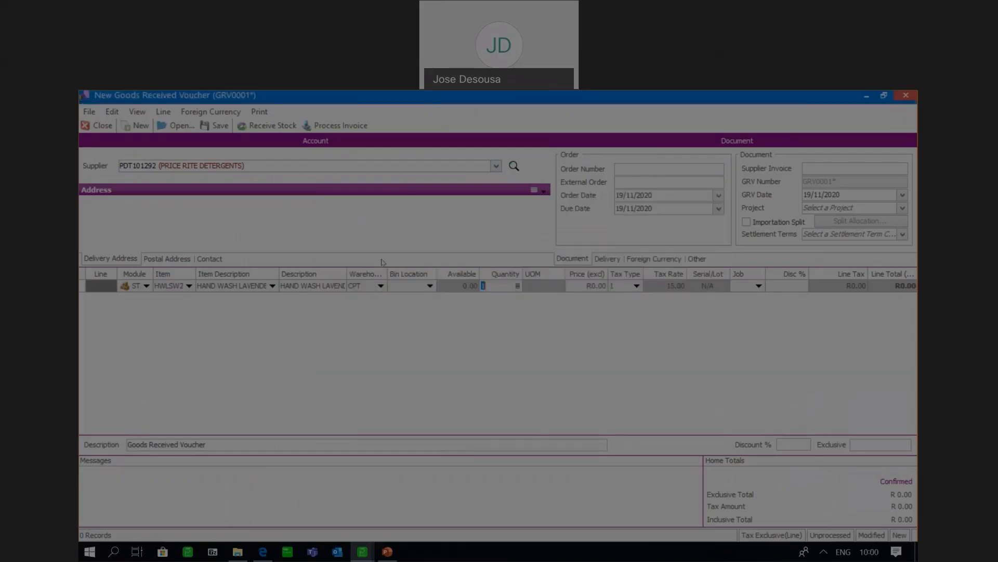
left_click(99, 126)
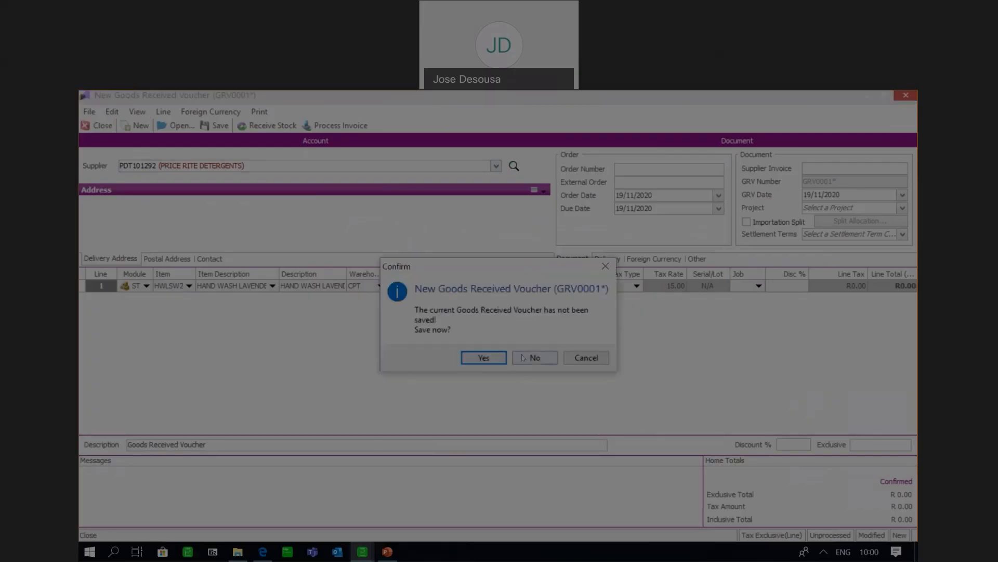
left_click(523, 357)
Step: Load the warehouse bins into the Multiple Bins list of inventory item HWLSW200 for warehouse CPT, and accept them
scroll(233, 318, "up", 2)
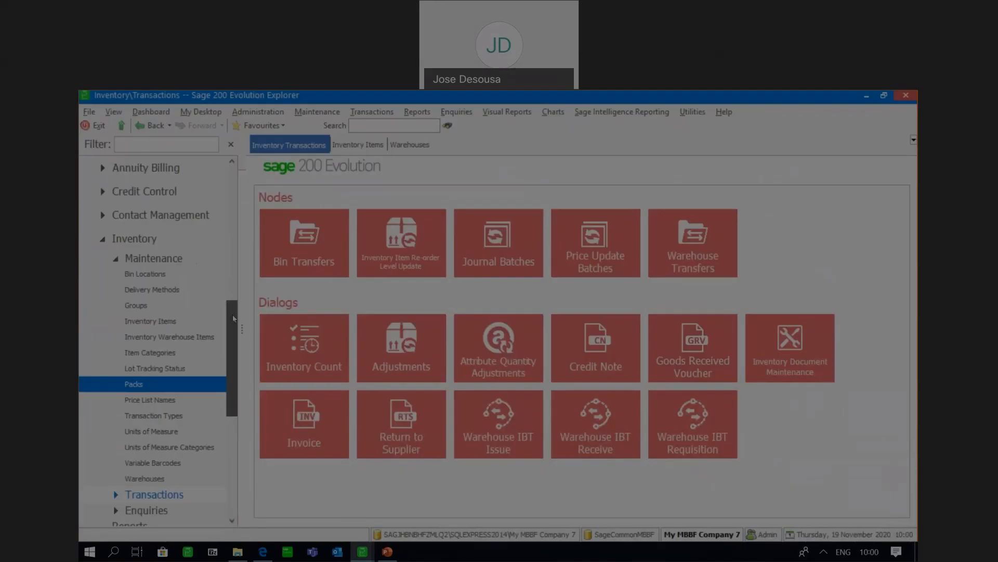
scroll(233, 318, "down", 1)
left_click(151, 274)
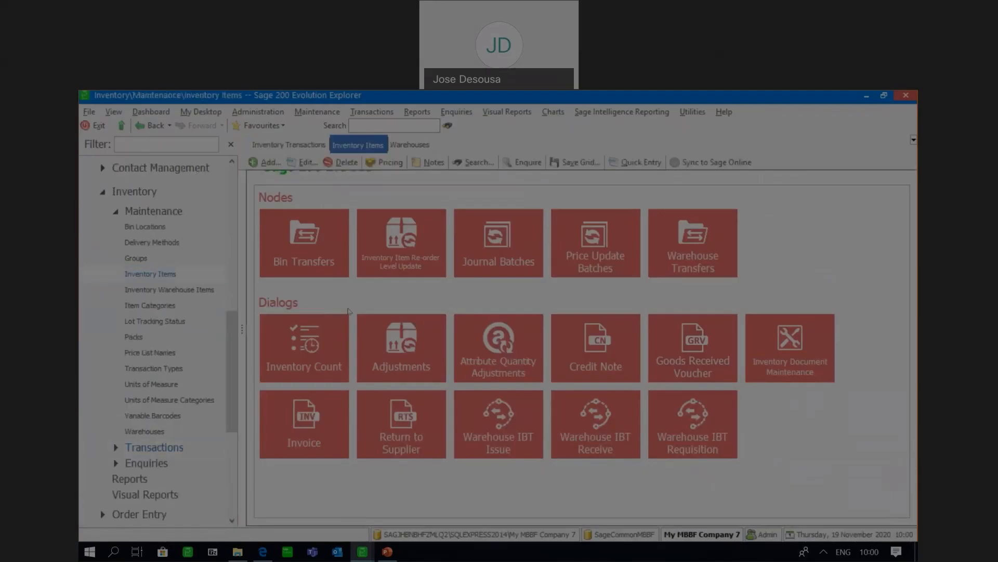
left_click(304, 162)
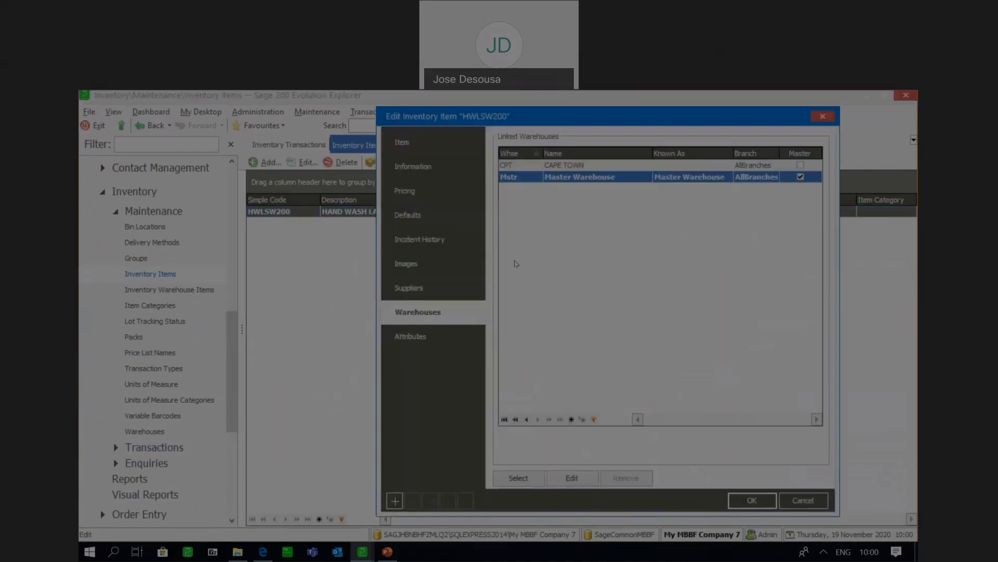
left_click(517, 166)
left_click(569, 481)
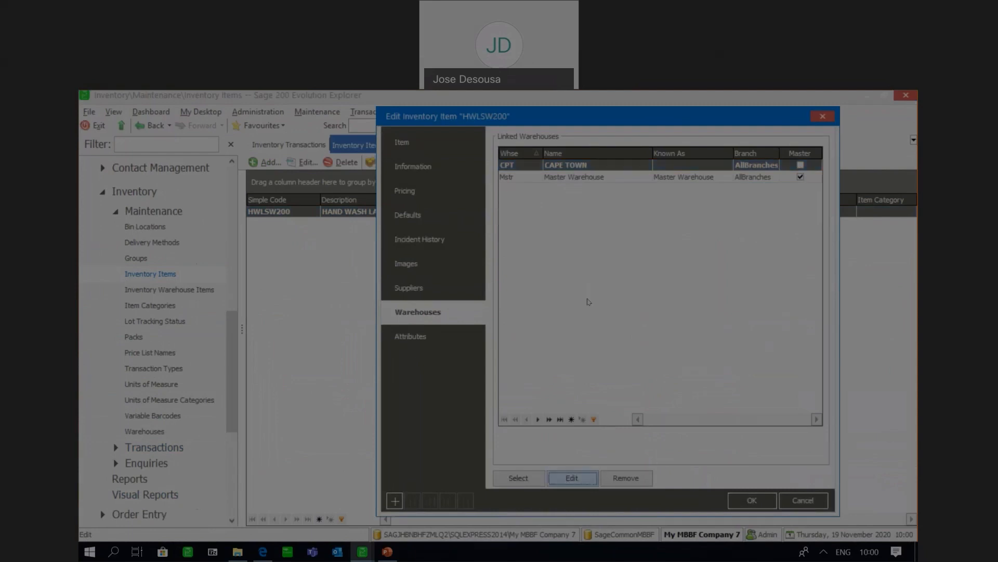
left_click(343, 219)
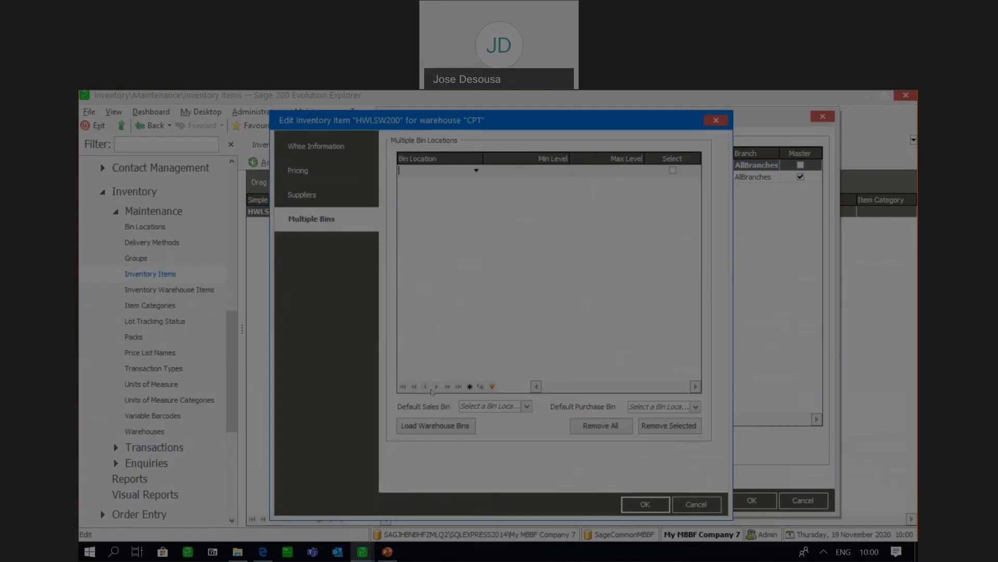
left_click(433, 426)
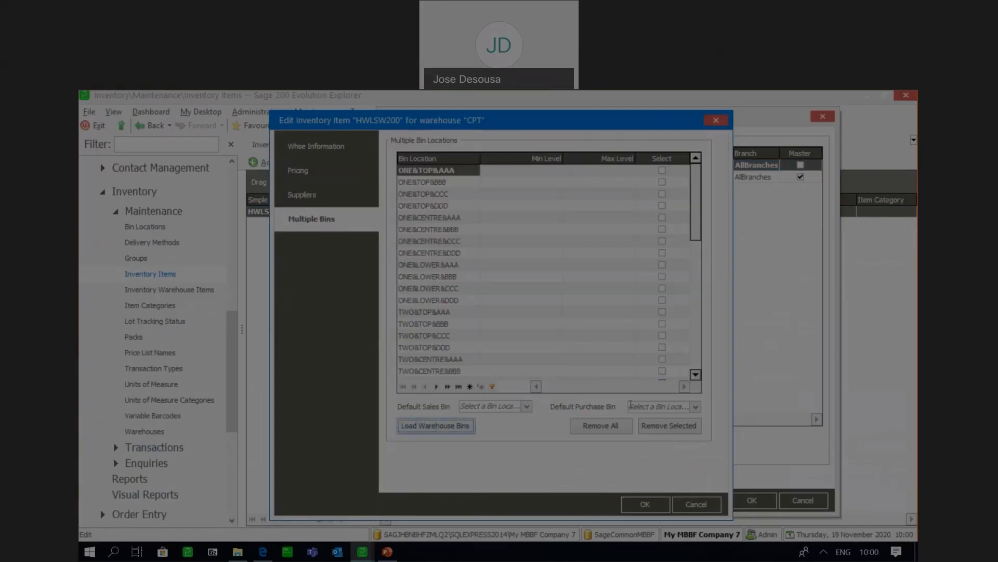
left_click(645, 505)
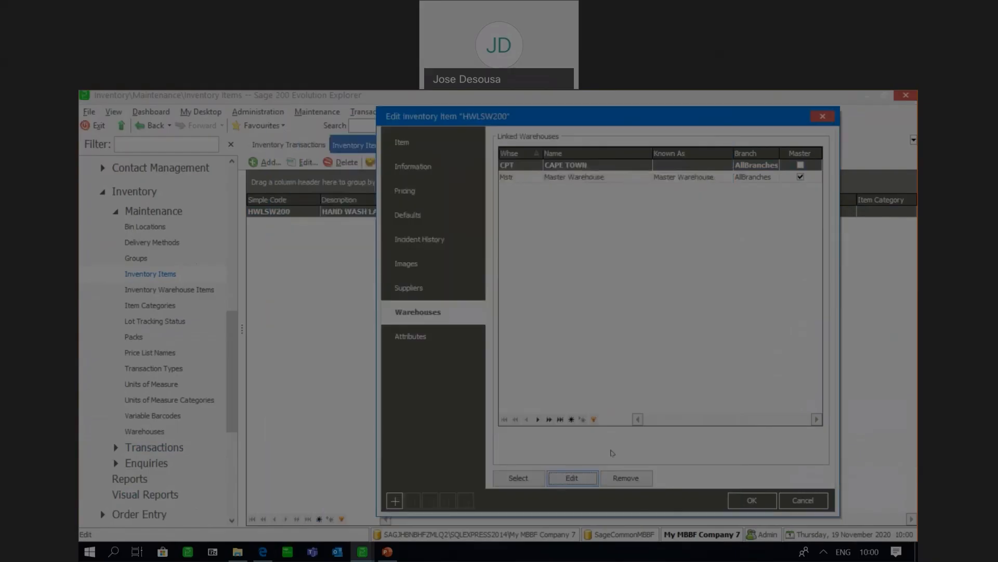
Step: Check the item's multiple bins for warehouse CPT again, and save the inventory item
left_click(579, 485)
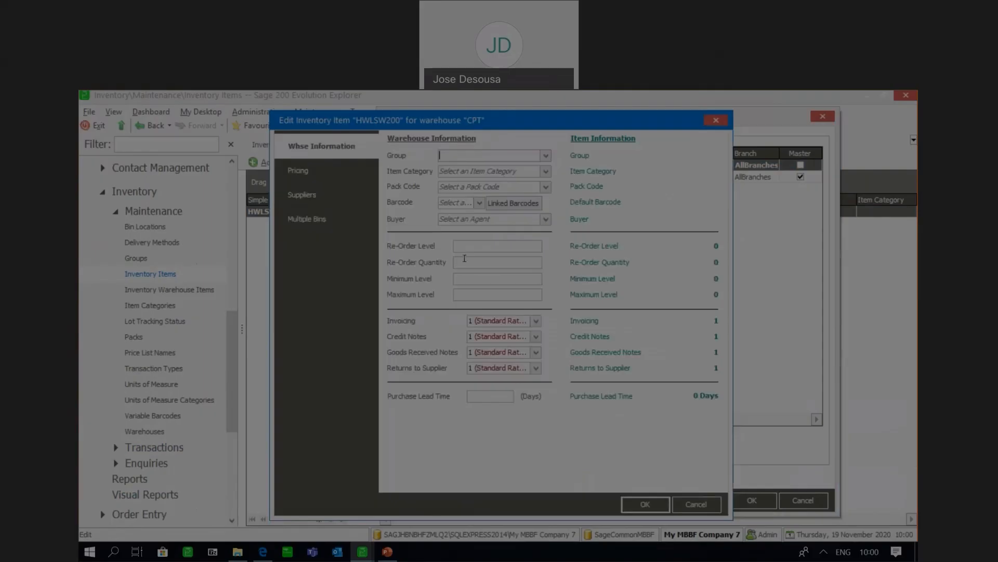
left_click(317, 228)
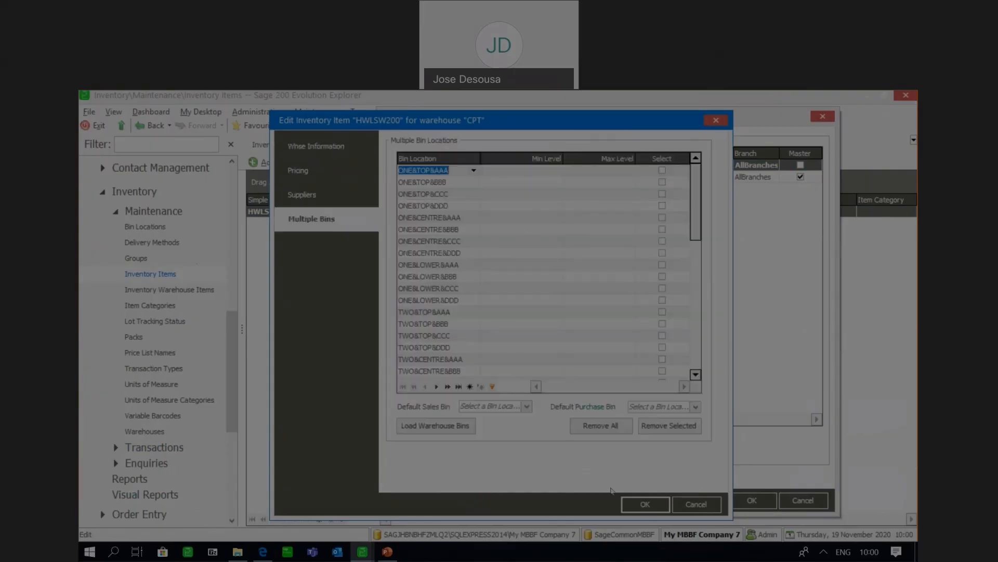
left_click(633, 503)
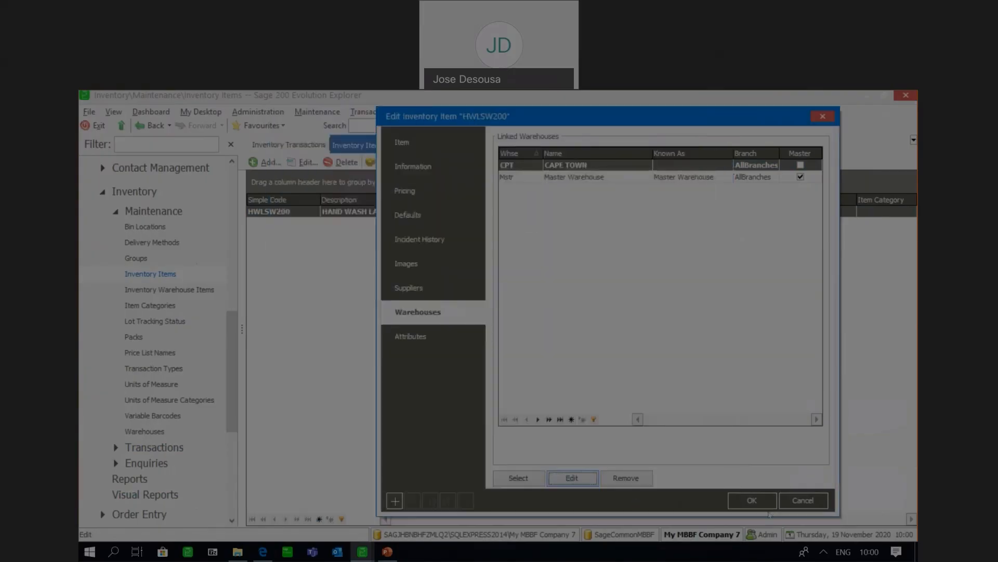
left_click(752, 500)
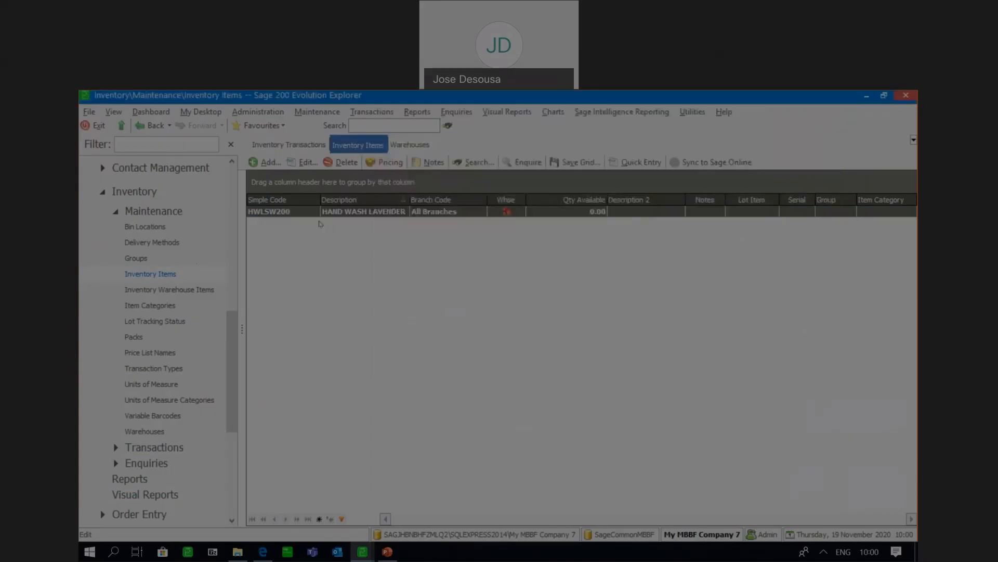
Step: Start a new Goods Received Voucher from the Inventory transactions for supplier PRICE RITE DETERGENTS
left_click(300, 150)
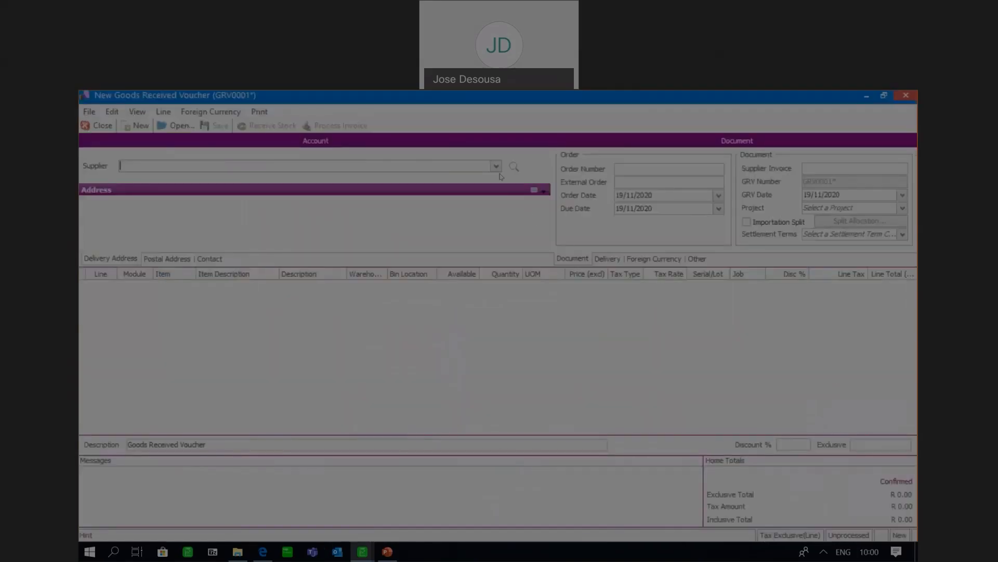
left_click(496, 166)
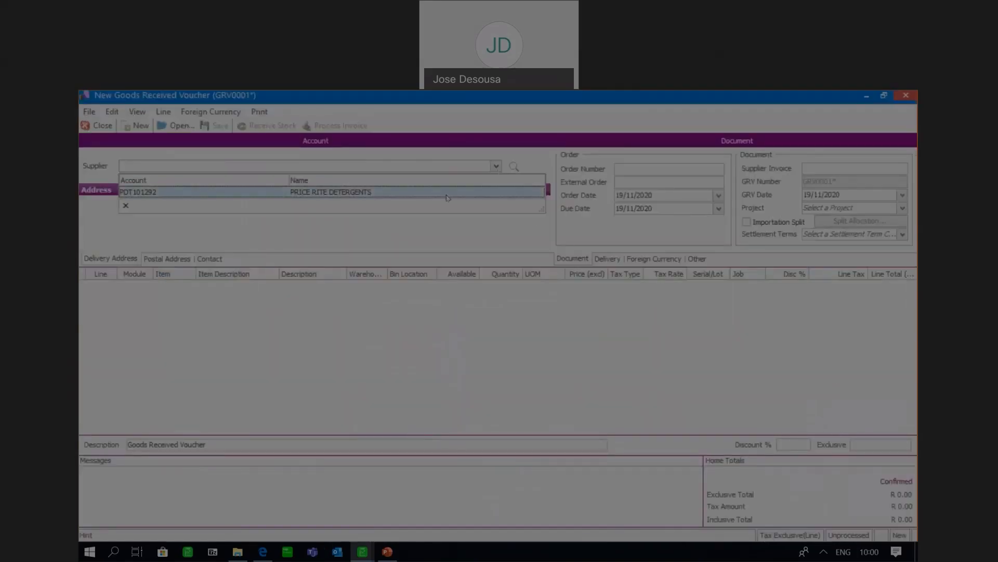
left_click(448, 198)
Step: Add a stock line to the voucher for item HWLSW200, received into warehouse CPT
left_click(152, 305)
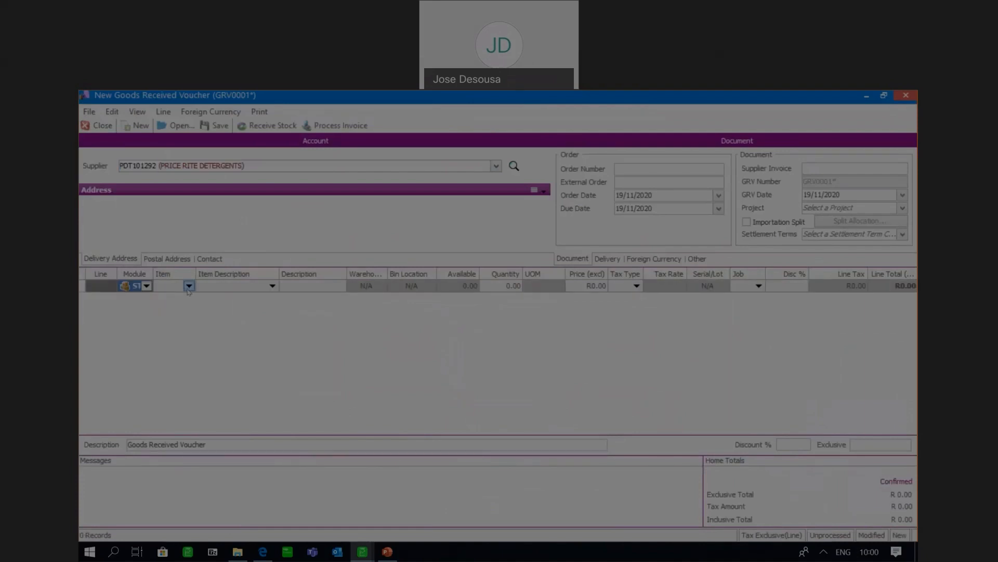
left_click(188, 285)
left_click(185, 310)
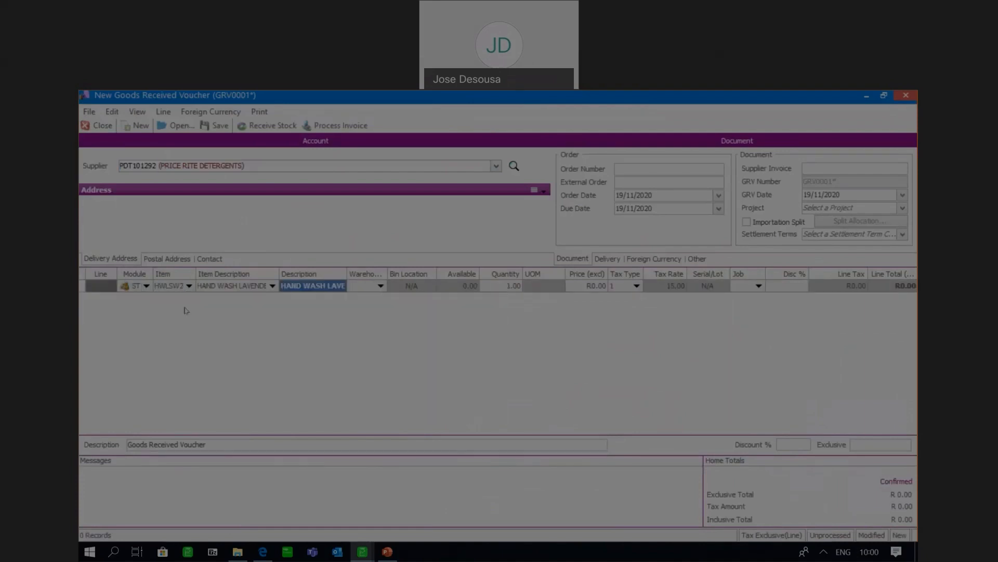
key("Tab")
left_click(380, 285)
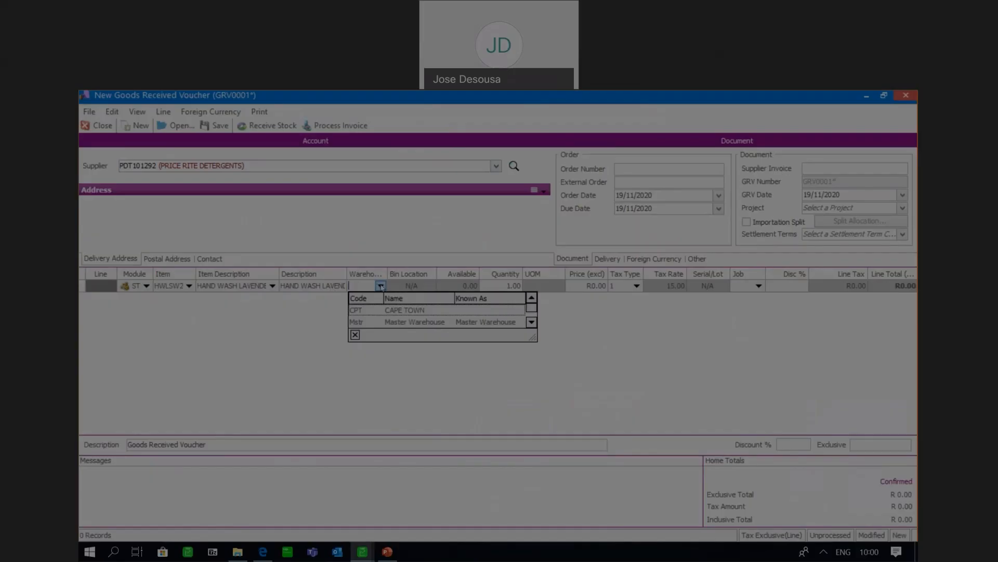
left_click(372, 311)
Step: Open the bin selection for the line's quantity and allocate 12 units to bin FOUR&CENTRE&AAA
left_click(518, 289)
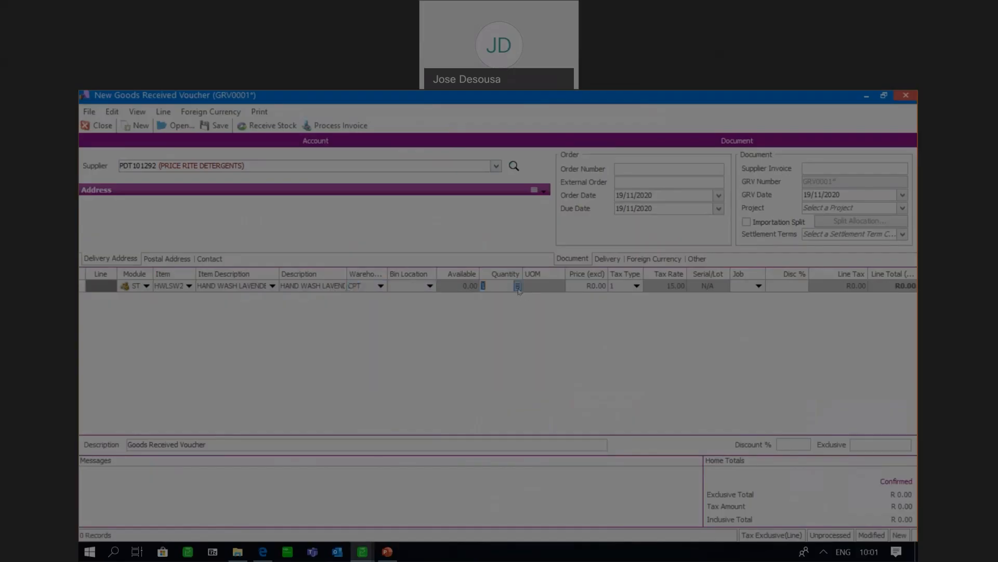
left_click(518, 286)
left_click(444, 281)
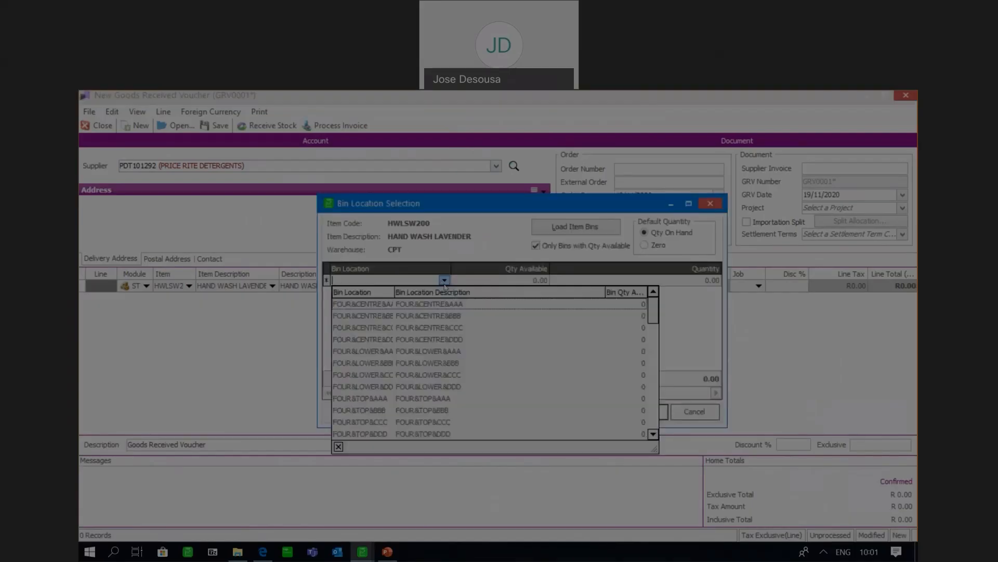
left_click(439, 303)
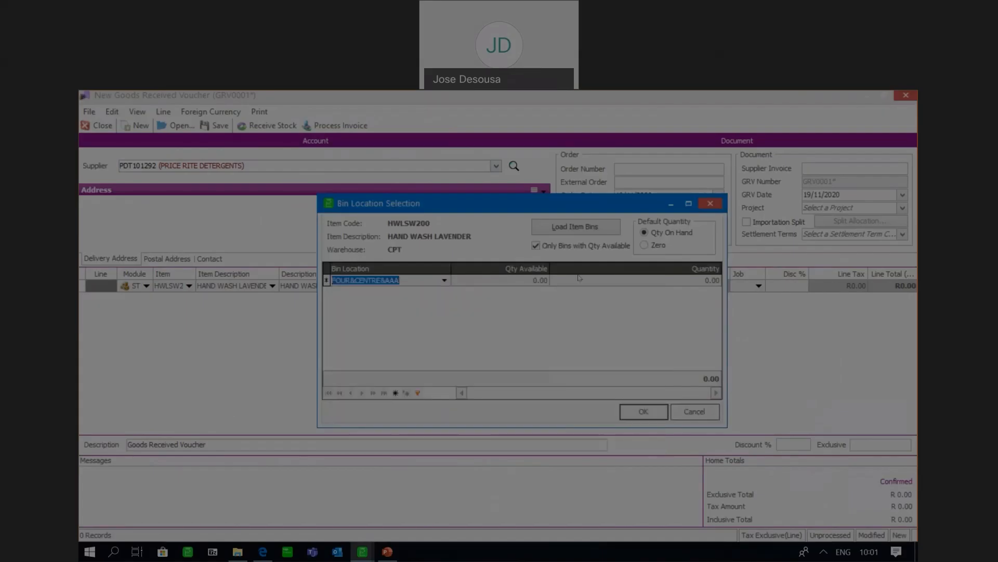
left_click(580, 278)
type("12")
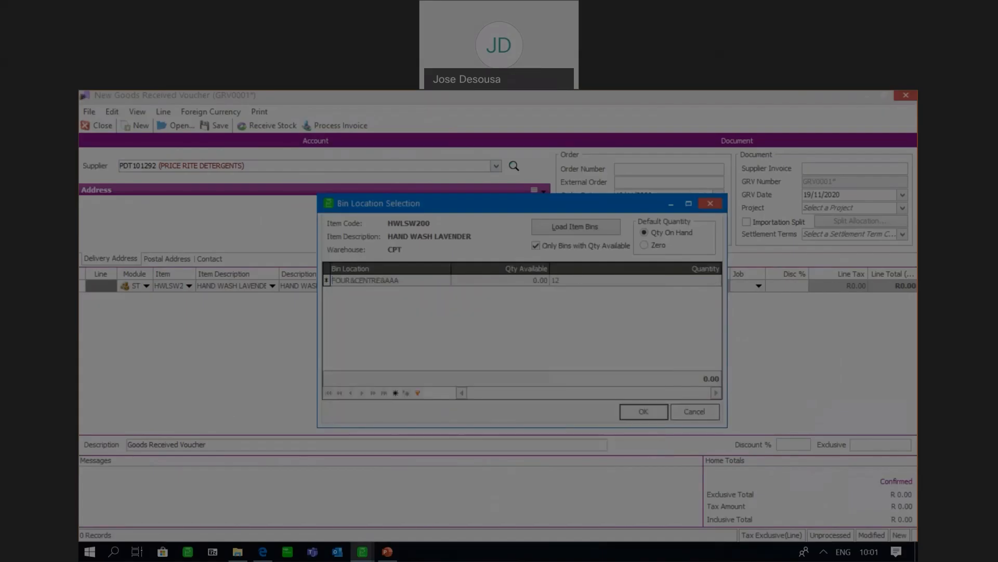
key("Tab")
Step: Allocate 60 units to bin FOUR&CENTRE&DDD and 4 units to bin FOUR&LOWER&BBB, and accept the bin selection
left_click(444, 293)
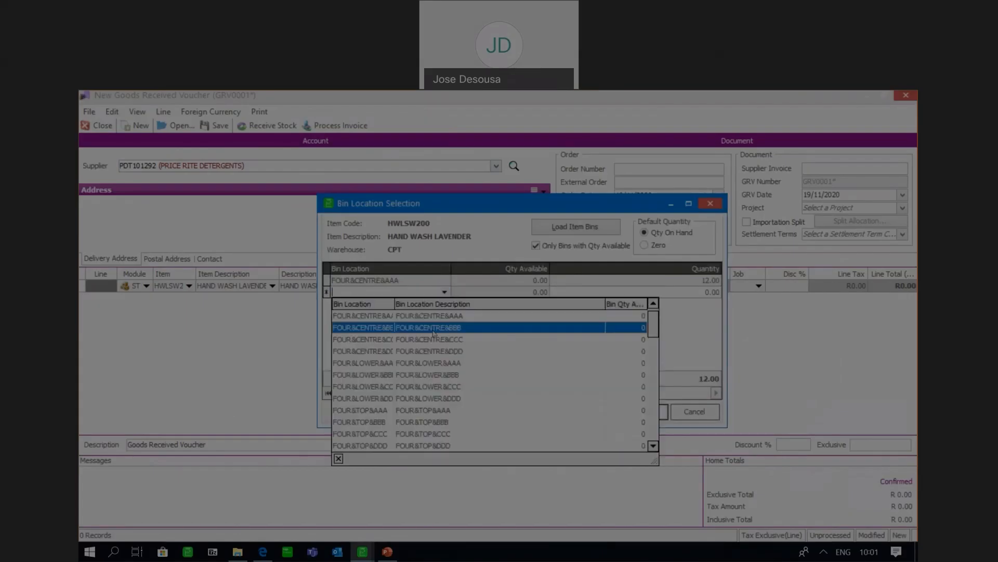
left_click(431, 351)
type("60")
key("Tab")
left_click(444, 304)
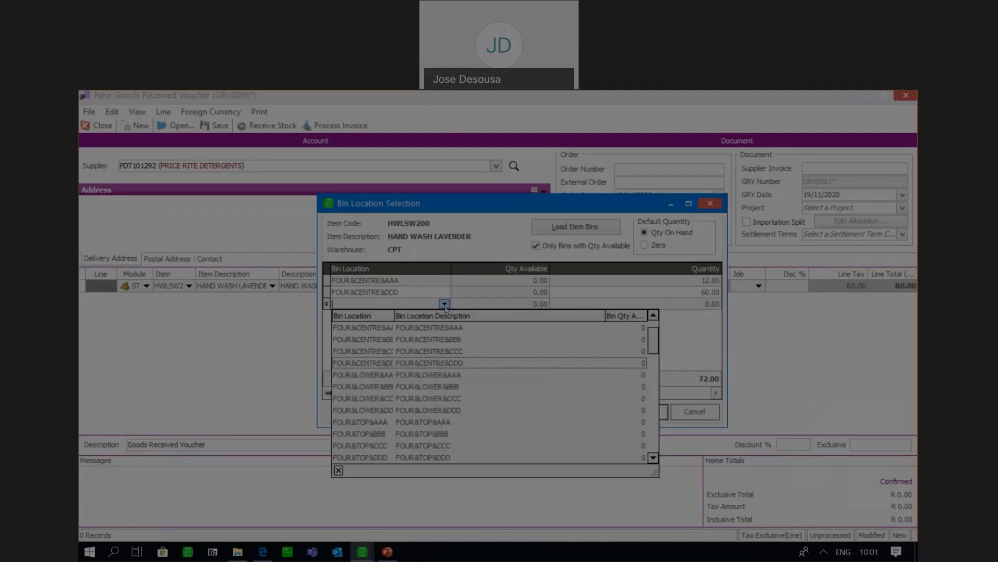
left_click(427, 387)
left_click(622, 308)
type("4")
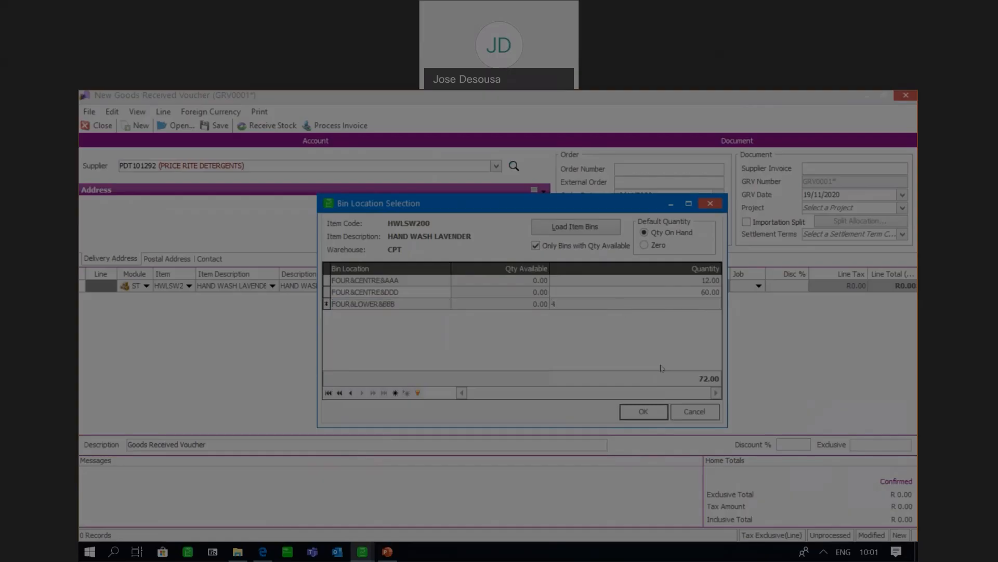
left_click(644, 411)
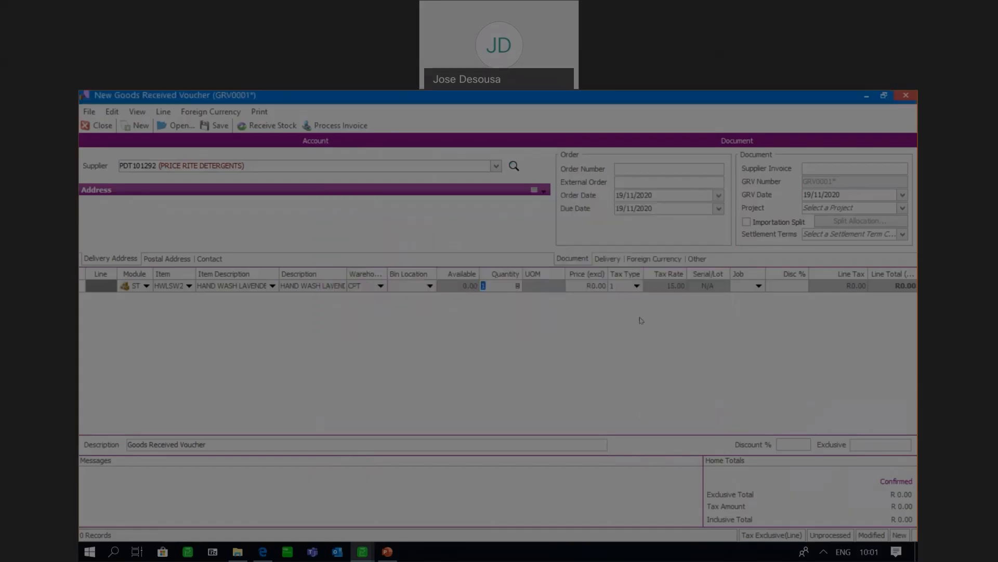
Step: Set the line's exclusive price to R80.00 and complete the voucher line
left_click(594, 286)
type("80")
key("Tab")
key("Tab")
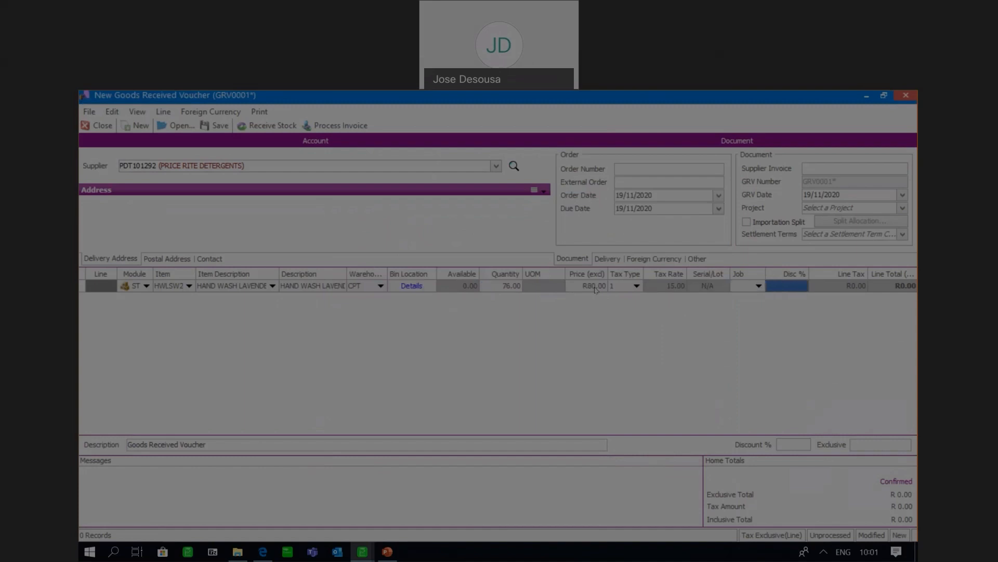
key("Tab")
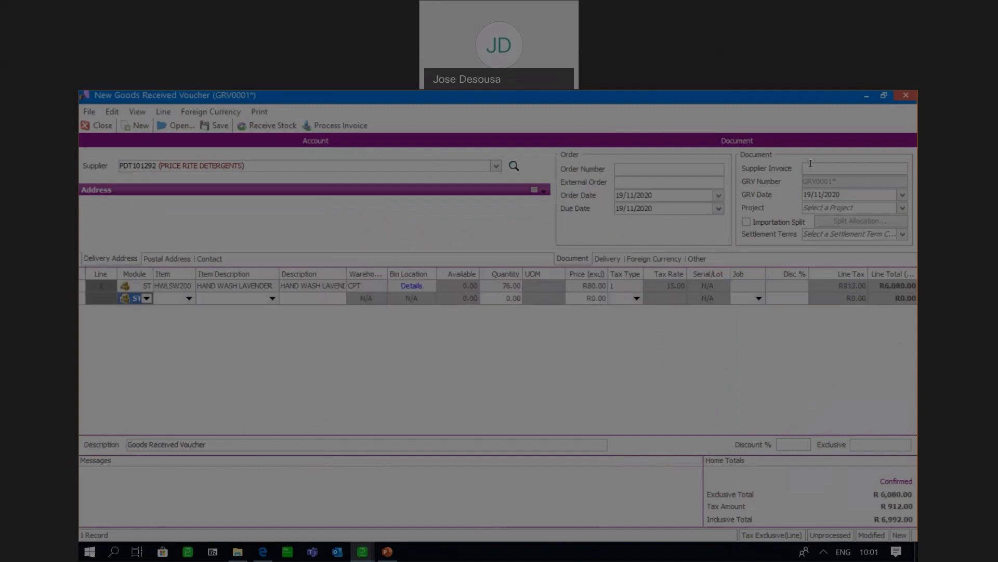
Step: Set the supplier invoice to S9763 and process the voucher's invoice
left_click(811, 163)
type("S9763")
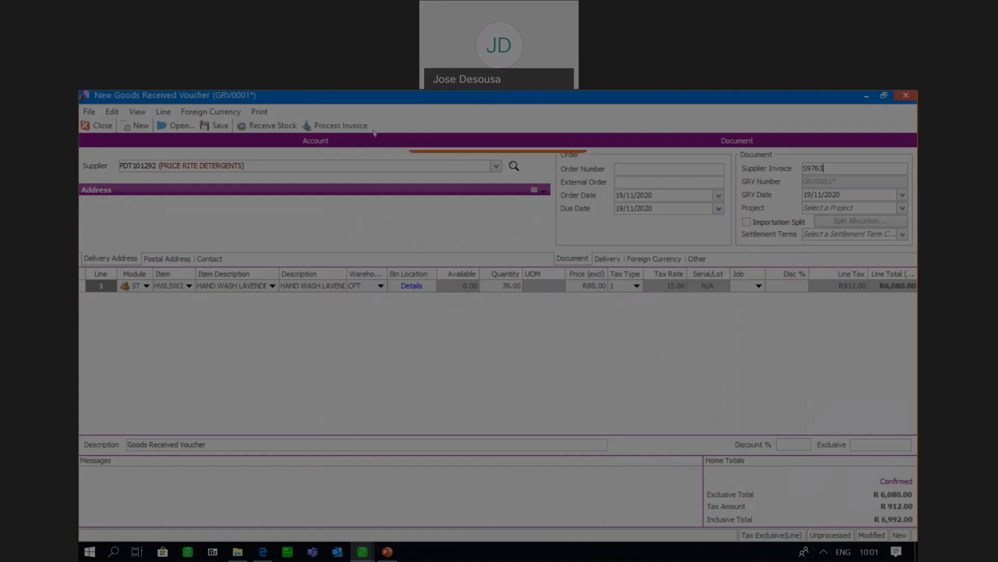
left_click(338, 126)
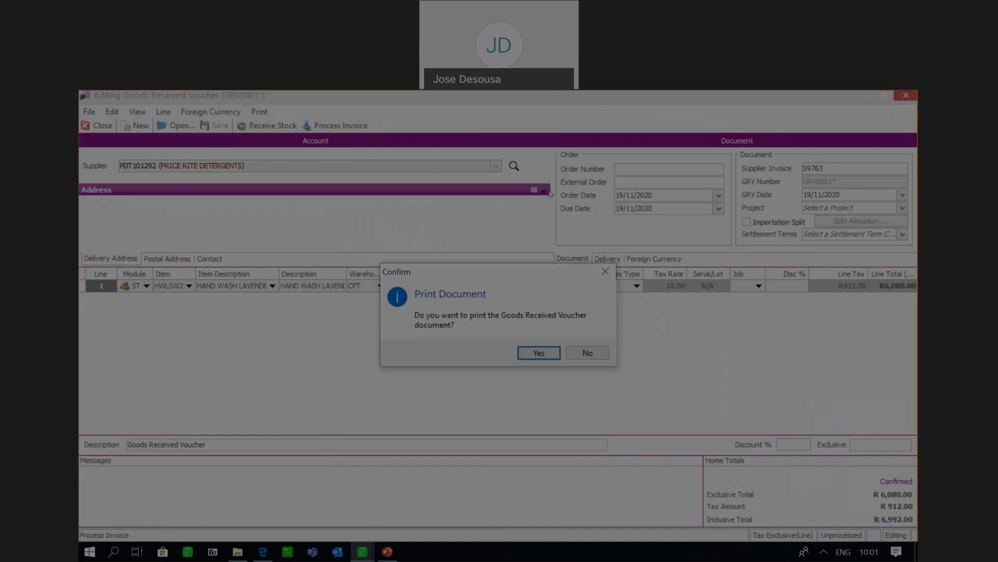
Step: Open the print preview of the Goods Received Voucher and review its bin location quantities and totals
left_click(537, 352)
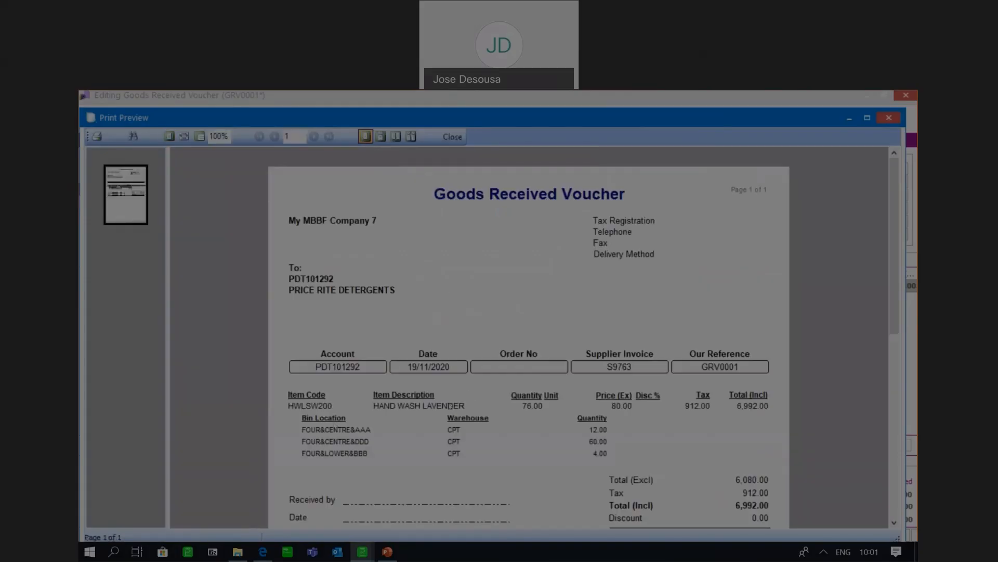
left_click_drag(890, 237, 901, 303)
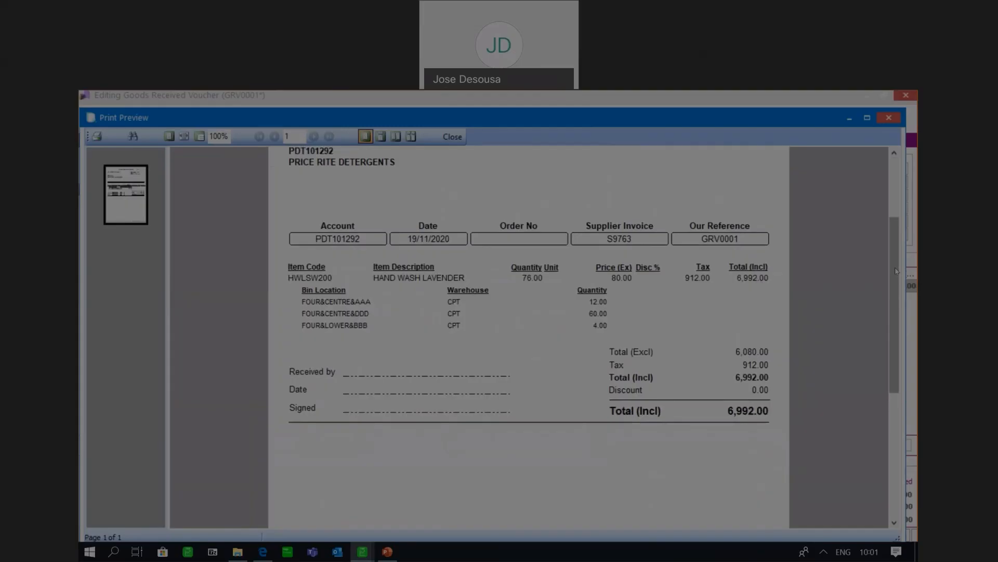
Step: Close the Goods Received Voucher preview, decline printing the Supplier Invoice document, and close the voucher window
left_click_drag(896, 271, 894, 206)
left_click(888, 118)
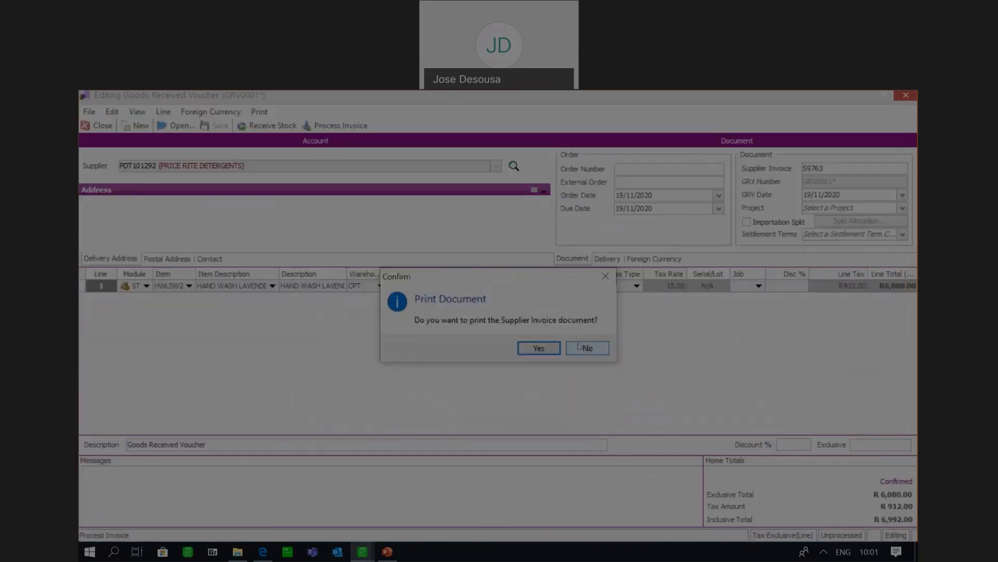
left_click(580, 346)
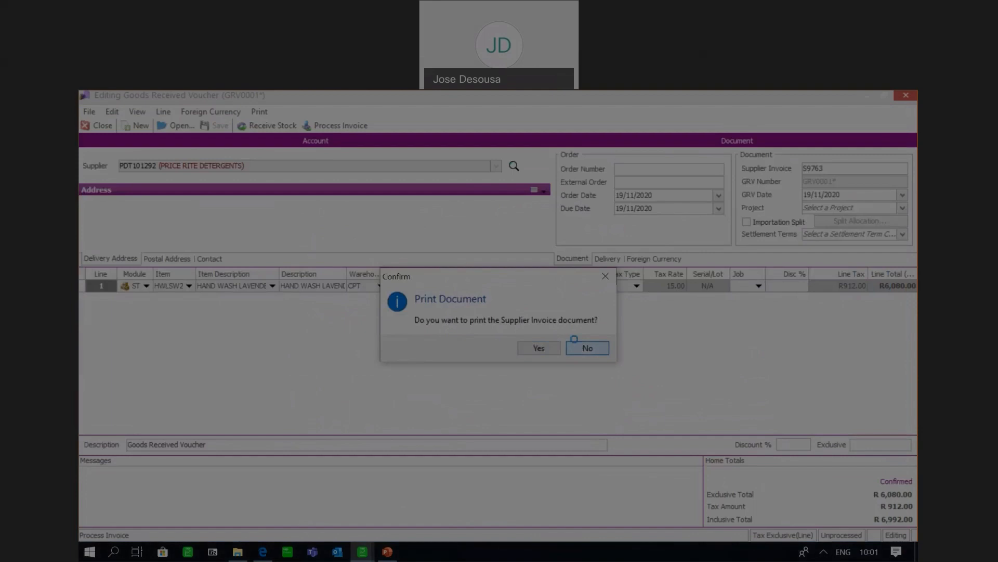
left_click(97, 126)
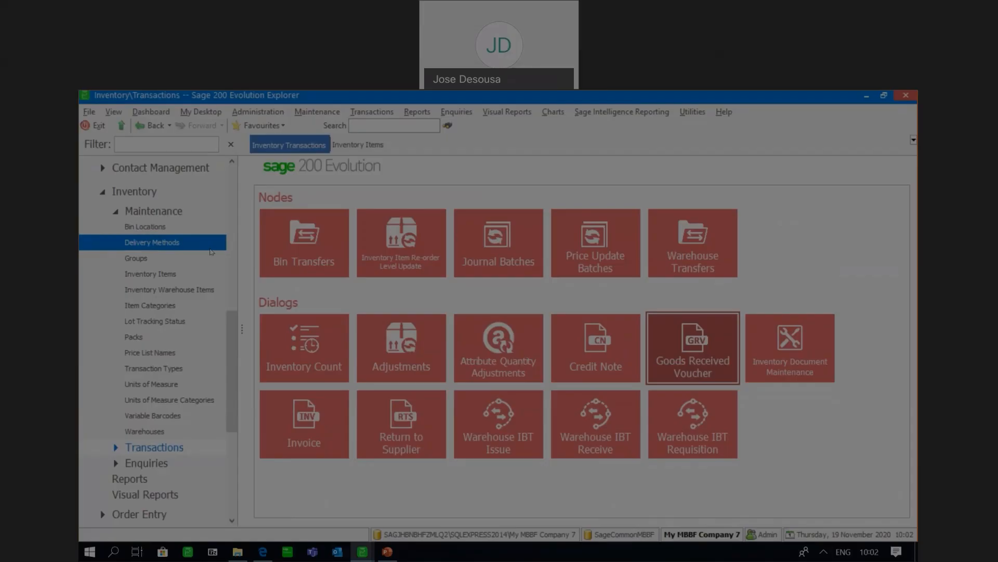
Step: View the list of bin locations and the list of item categories under inventory maintenance
left_click(167, 228)
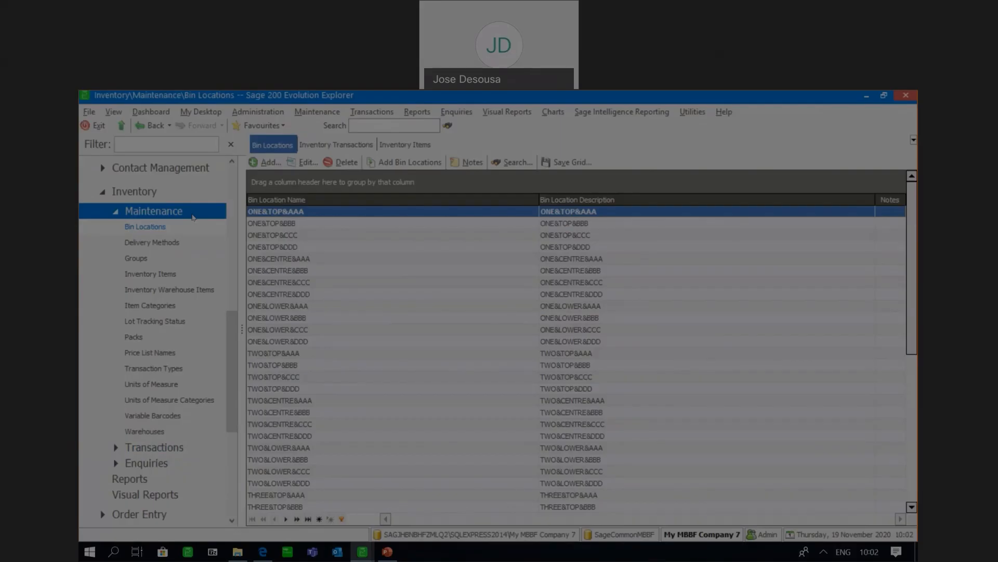
left_click(176, 230)
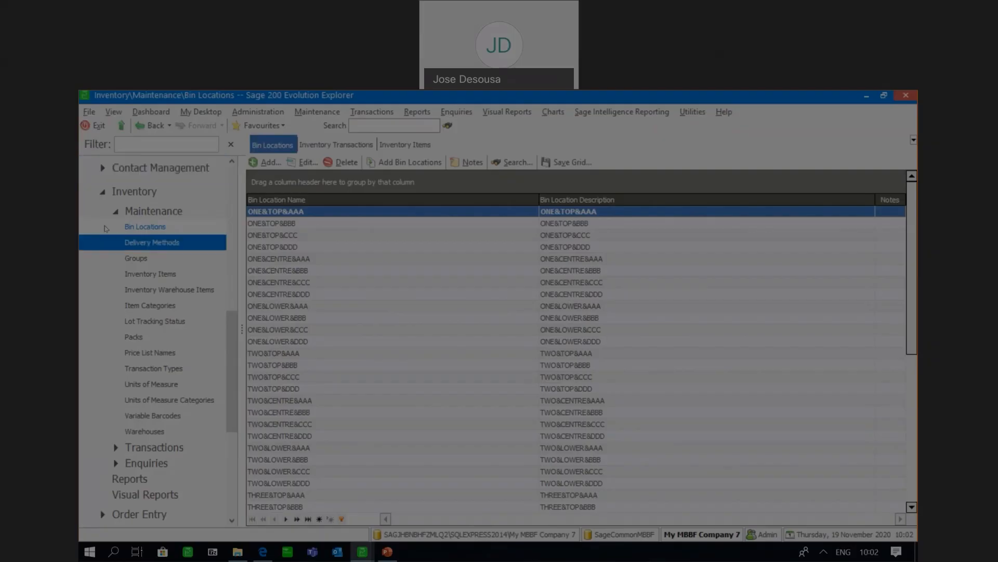
left_click(156, 205)
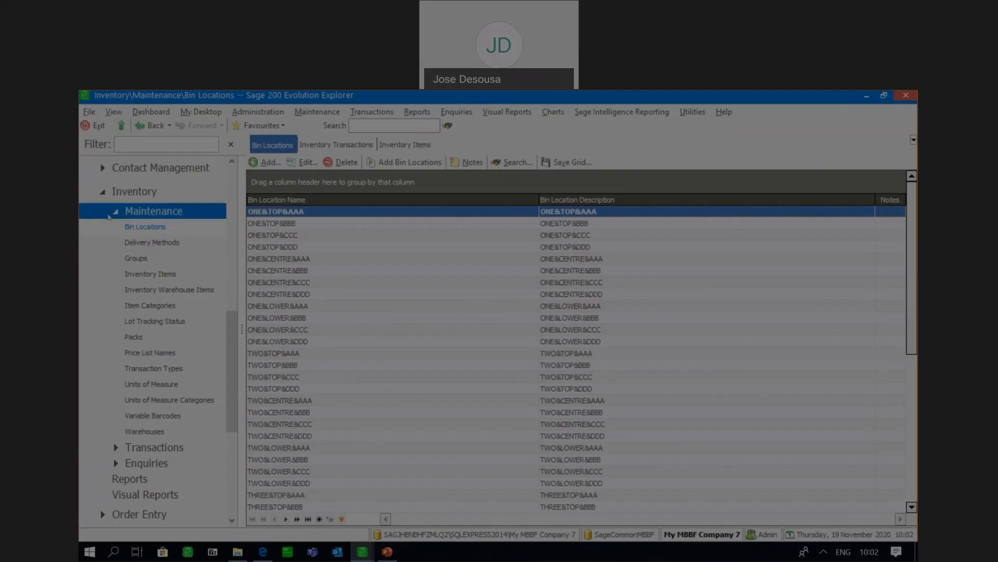
left_click(128, 307)
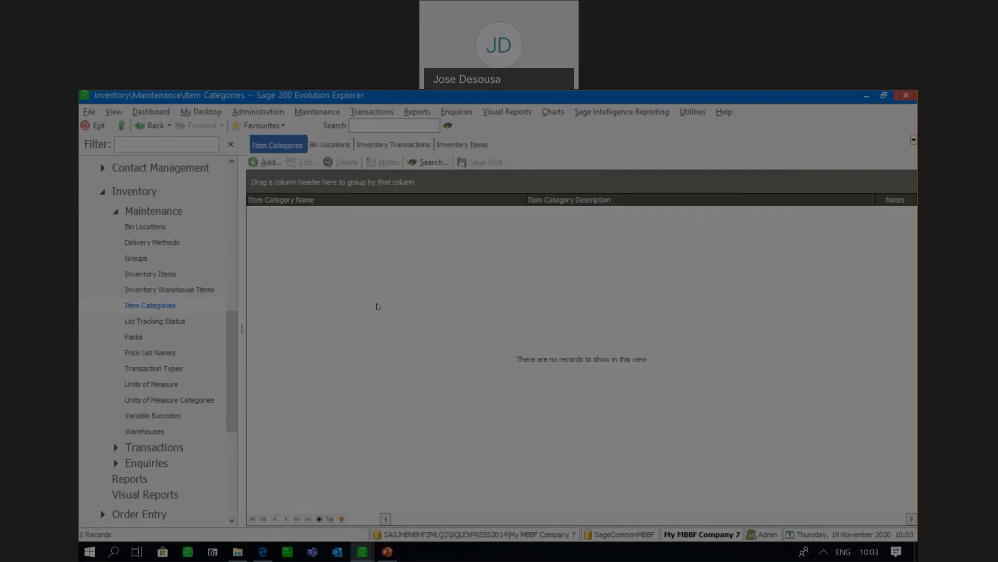
Step: Open inventory item HWLSW200, examine its grouping, ordering and planning information, and close it without saving
left_click(172, 278)
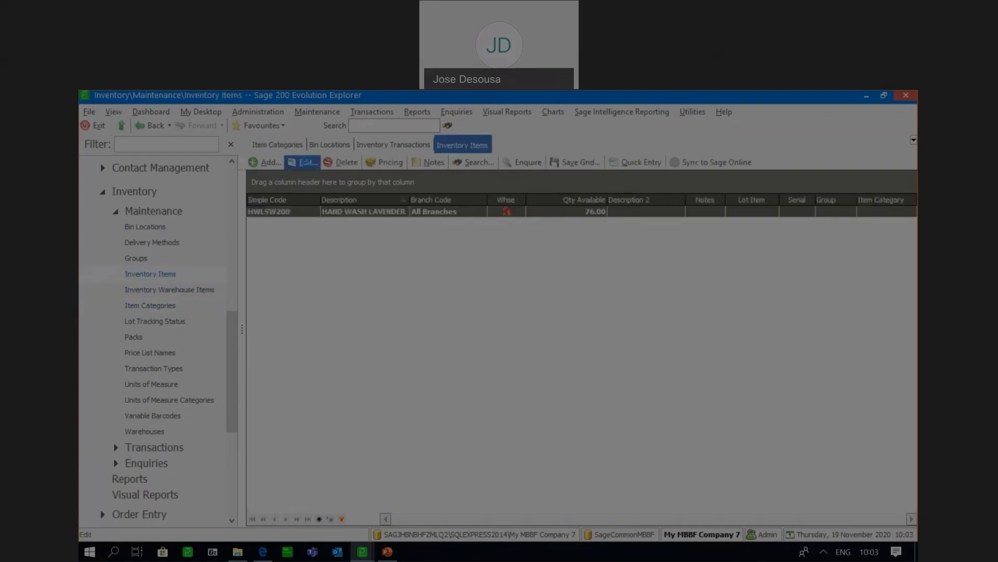
left_click(308, 163)
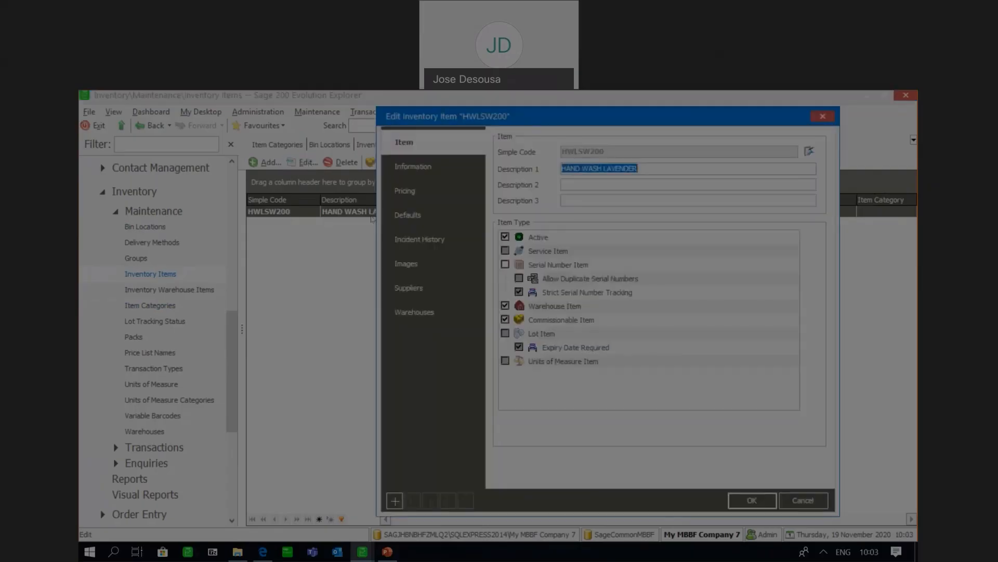
left_click(440, 171)
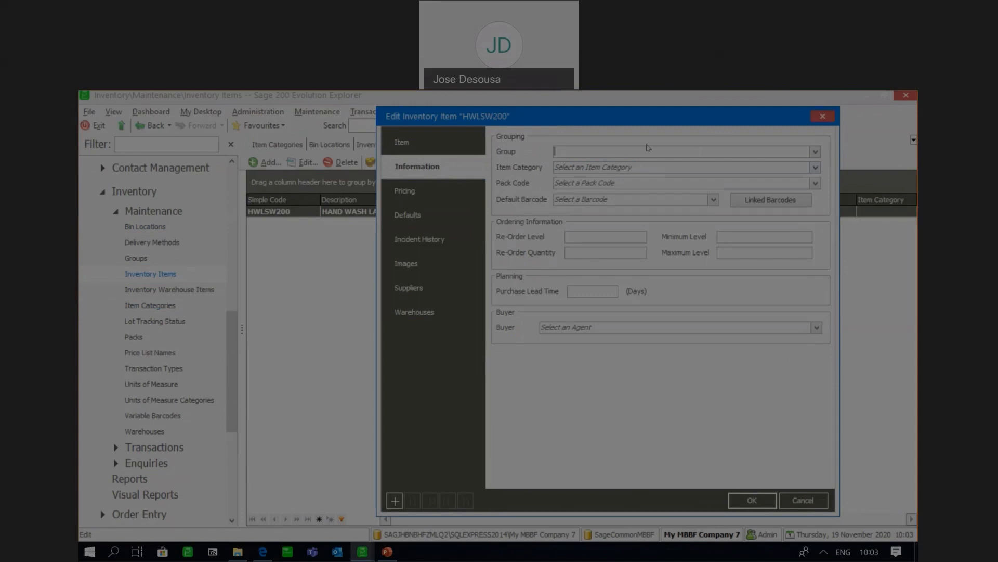
left_click(804, 501)
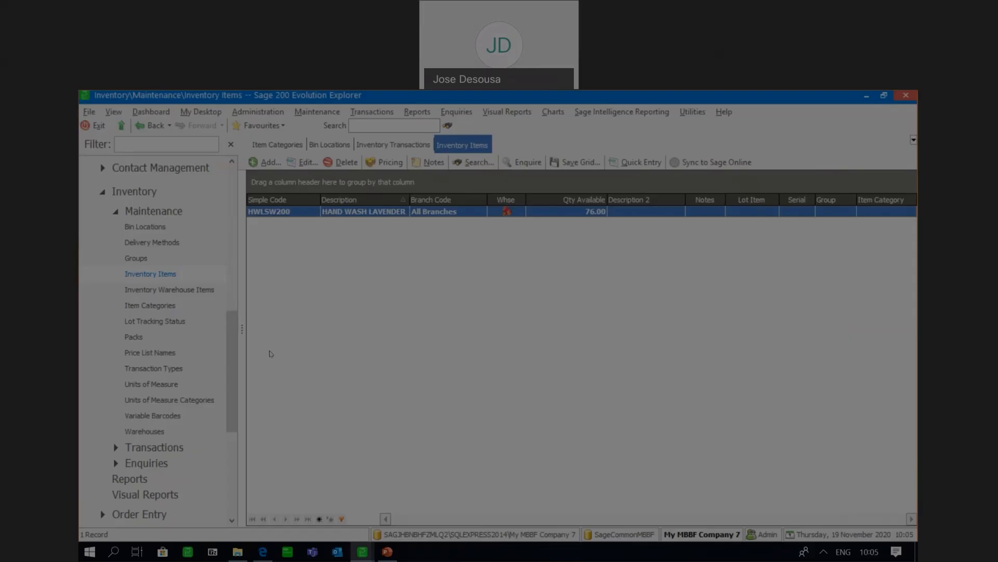
left_click(573, 108)
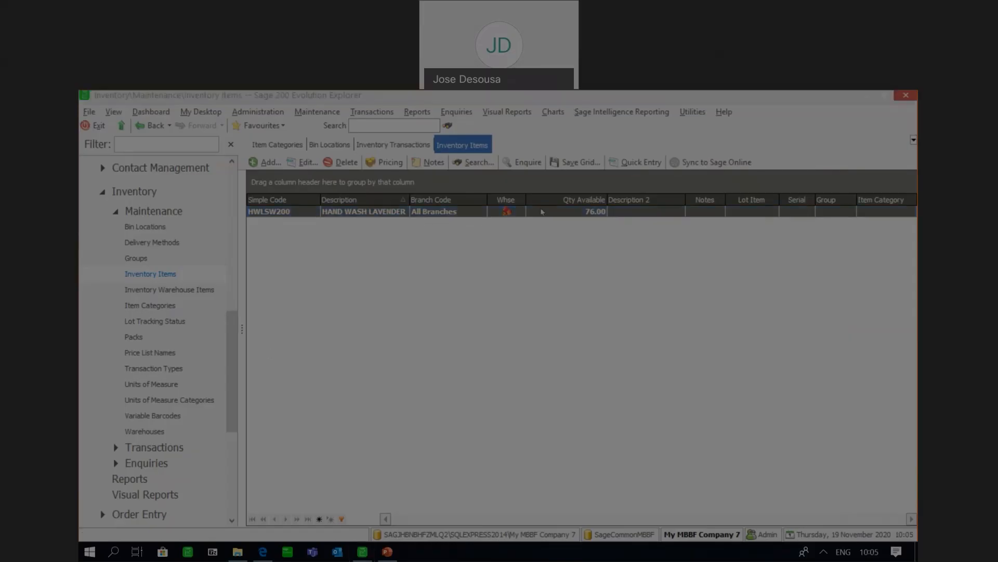